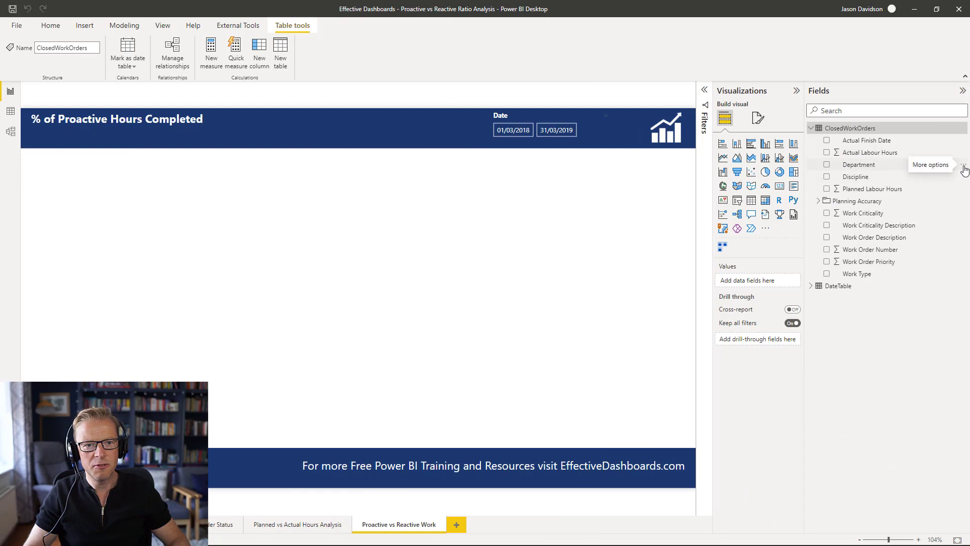
- Add a new column to the ClosedWorkOrders table named Proactive or Reactive and start a SWITCH formula
click(963, 165)
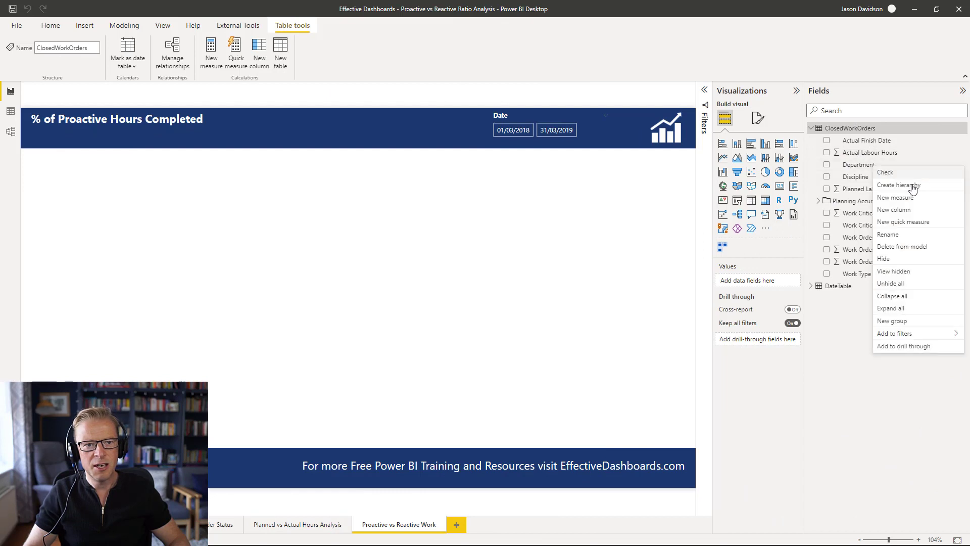
click(900, 213)
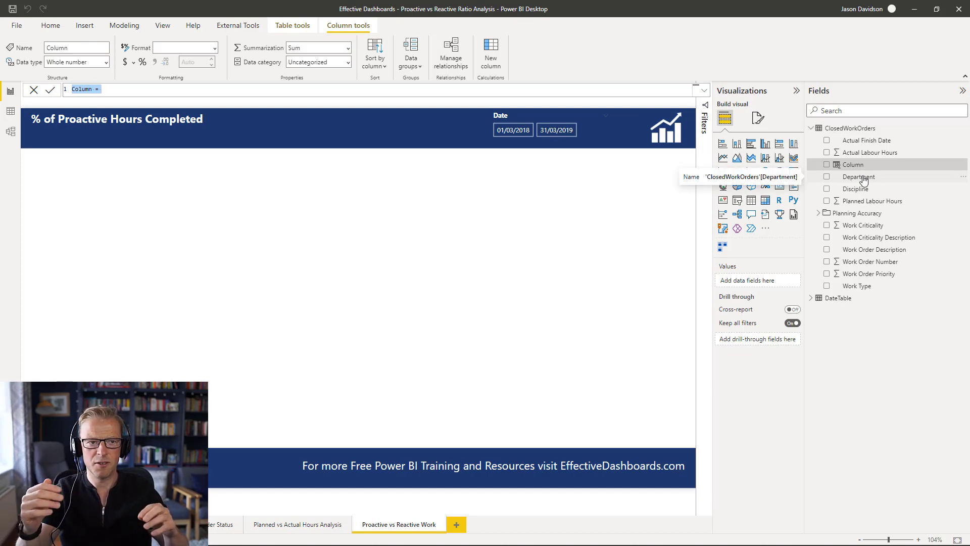
text(Proactive or Reactive =)
key(shift+Return)
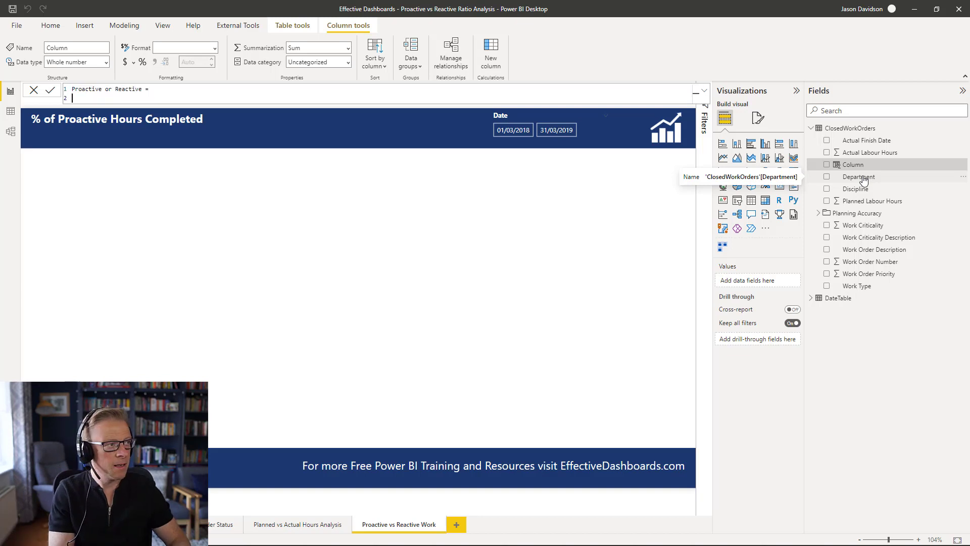
text(Sw)
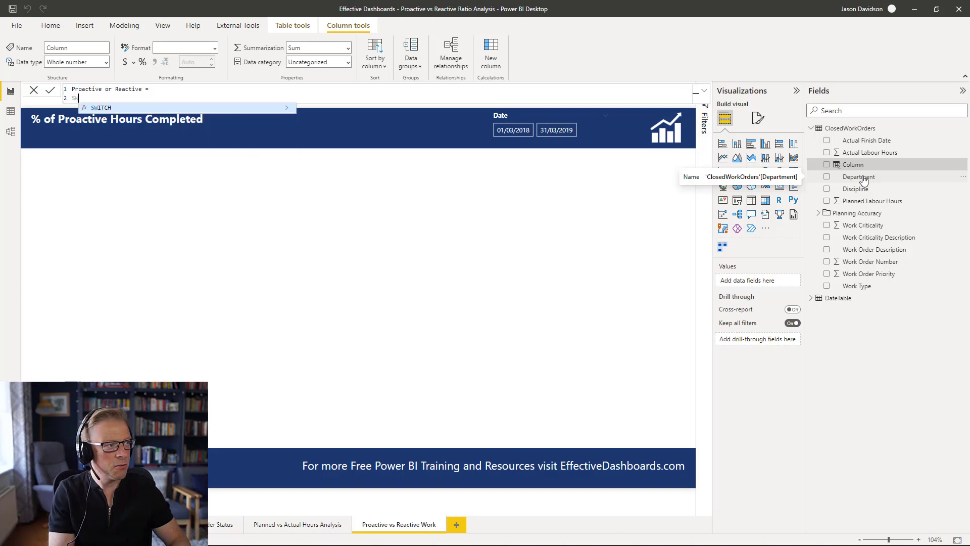
text(ITCH()
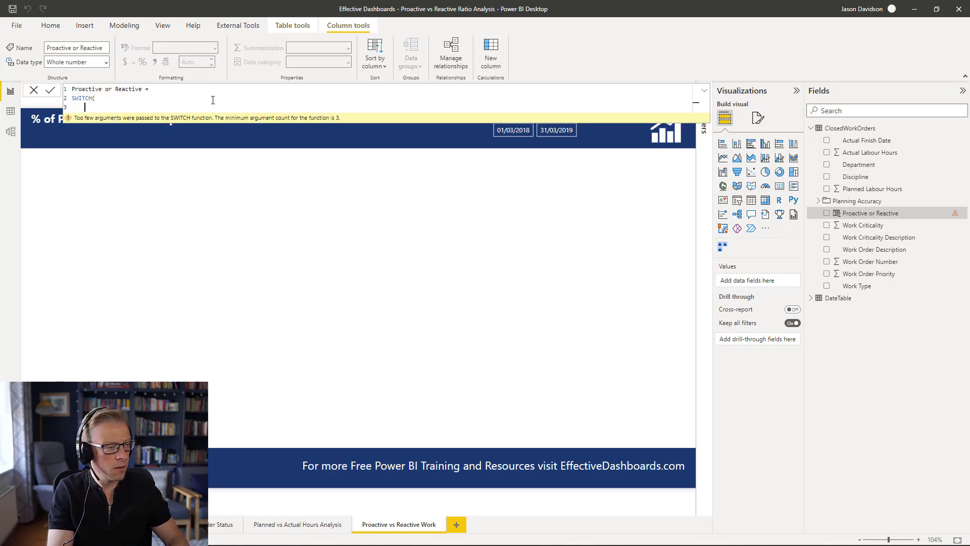
- Enter TRUE() as the SWITCH expression argument and move to a new line
text(TUR)
key(BackSpace)
key(BackSpace)
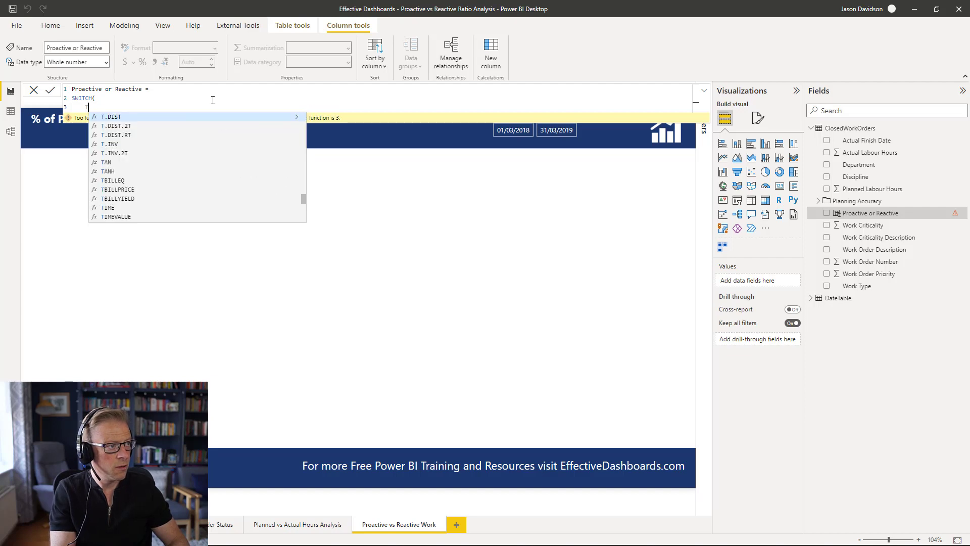
text(RUE())
text(,)
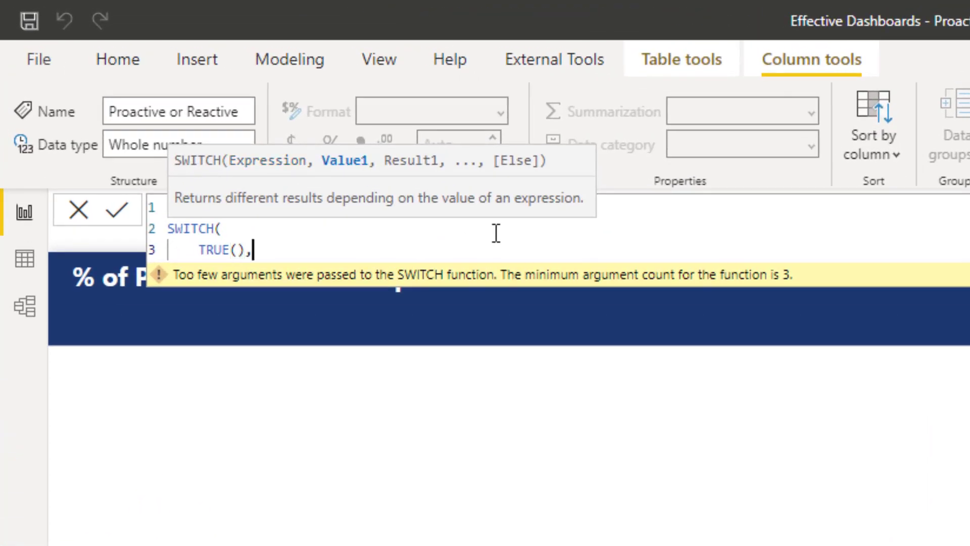
key(Return)
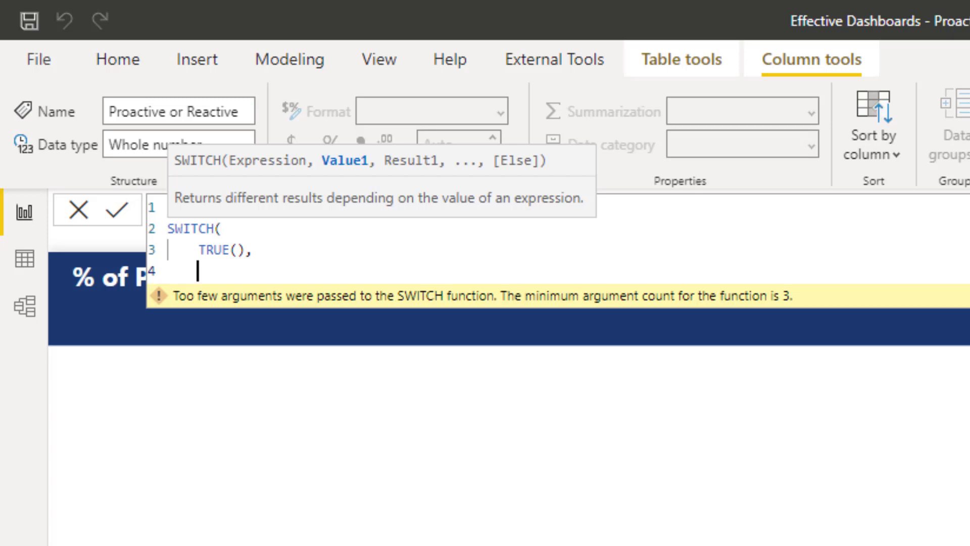
- Add the condition ClosedWorkOrders[Work Type] = "PM" returning "Proactive"
text(ClosedWorkOrders[Work Type])
text(= PM)
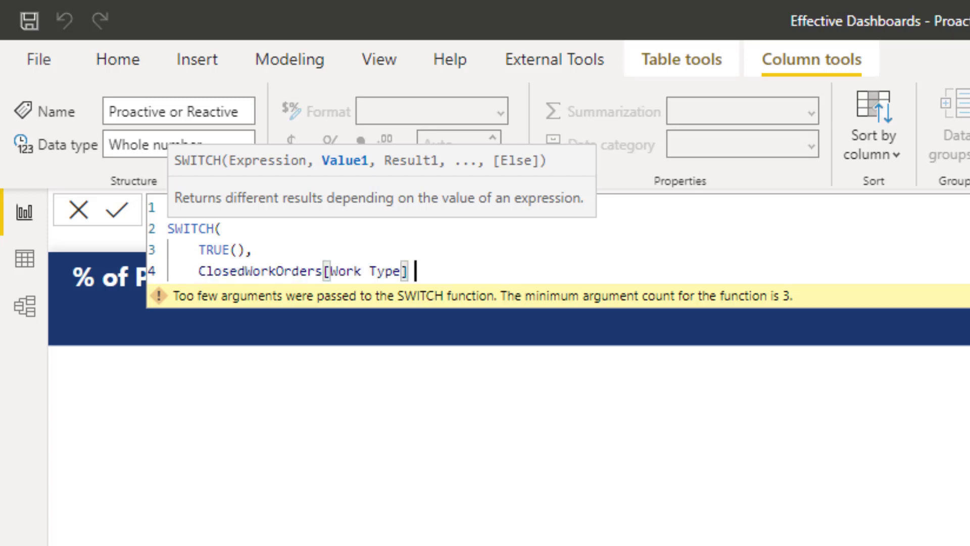
key(BackSpace)
key(BackSpace)
key(BackSpace)
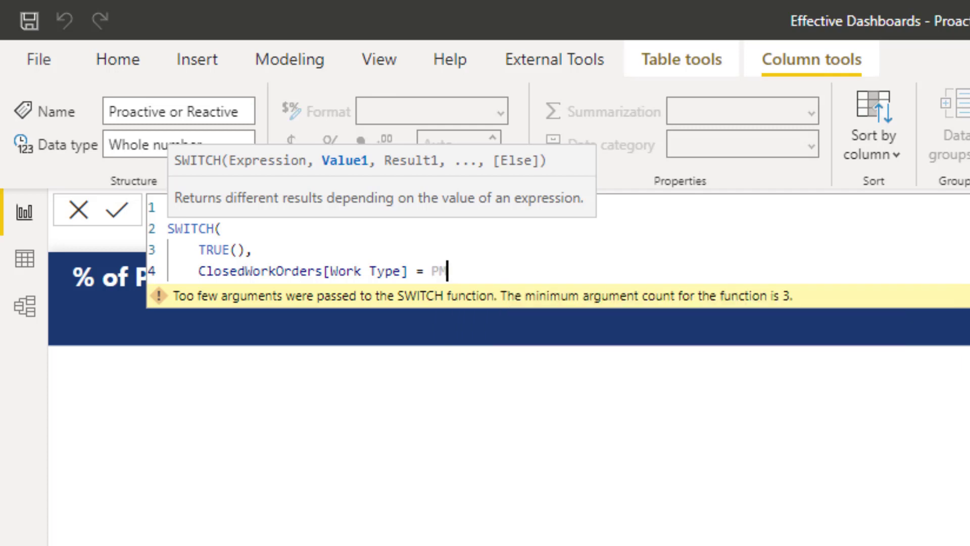
text("PM", )
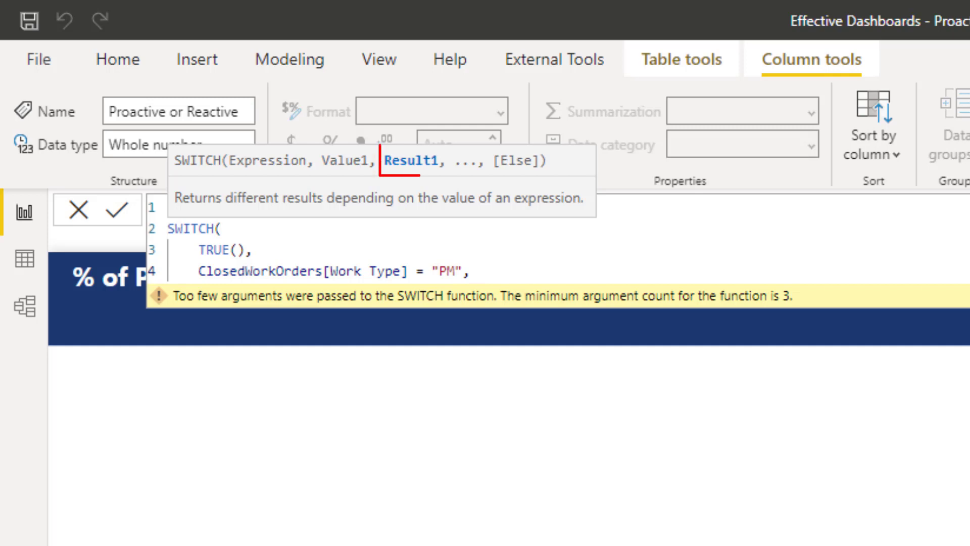
text("P)
text(roa)
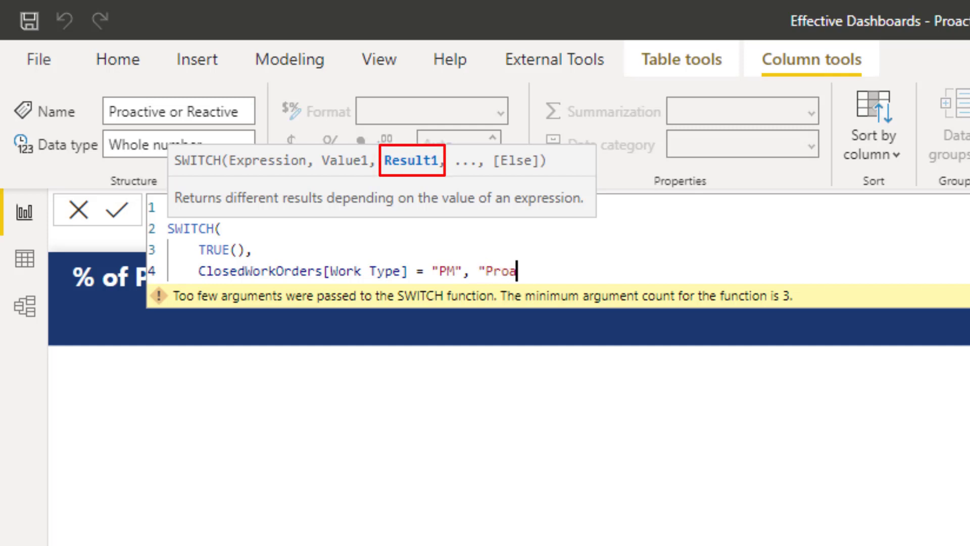
text(ctive",)
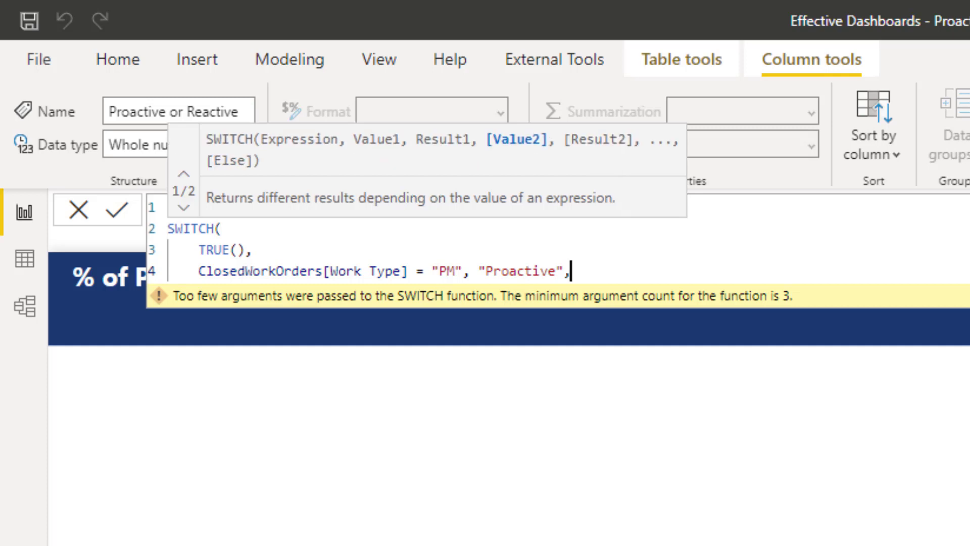
key(Return)
key(Escape)
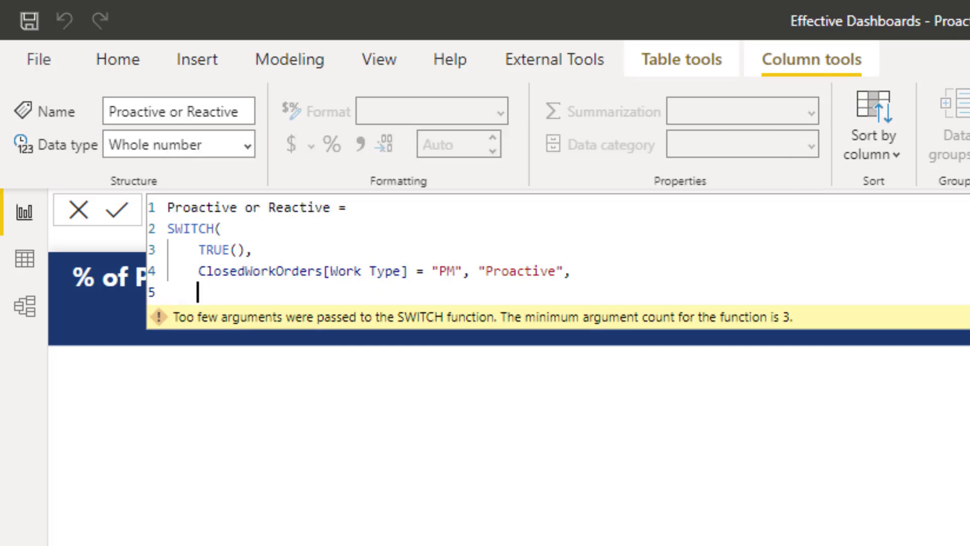
- Copy the PM condition line to add conditions for PSPM, CM, PRJ as "Proactive" and BR, PSCM as "Reactive"
key(Up)
key(shift+End)
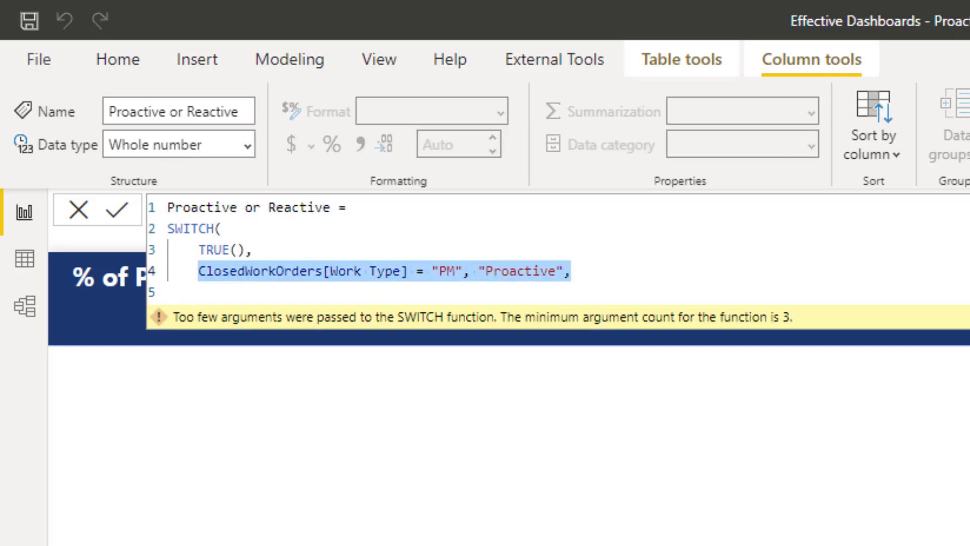
key(ctrl+c)
key(Down)
key(ctrl+v)
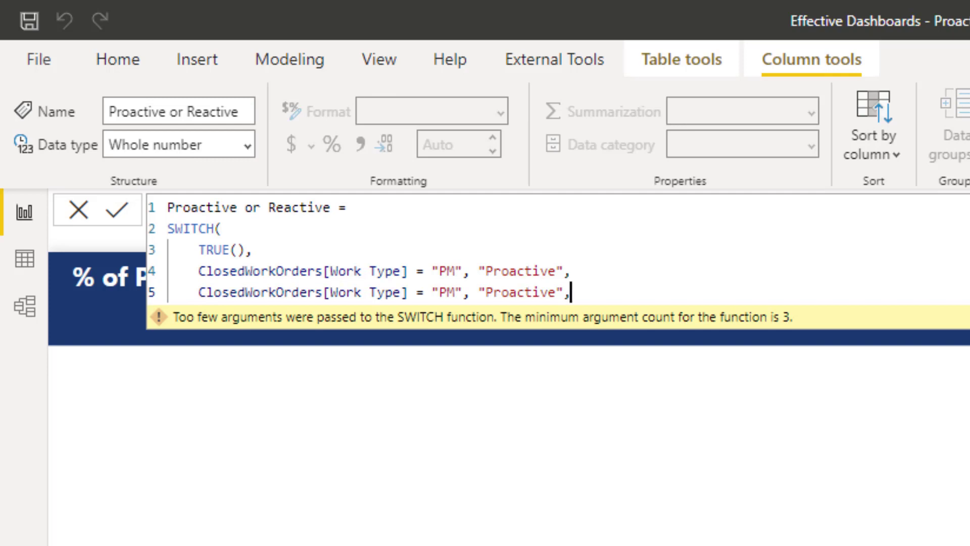
key(shift+Return)
key(ctrl+v)
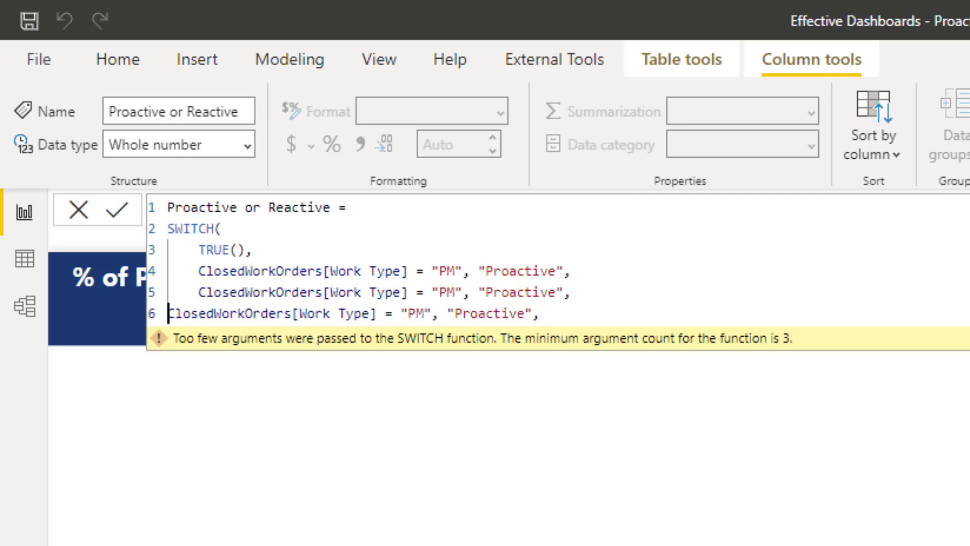
key(Tab)
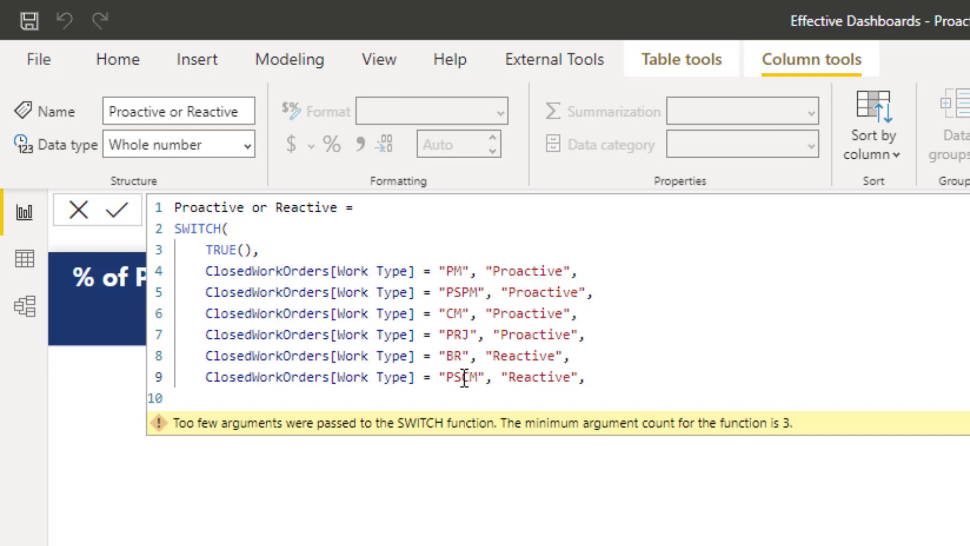
- Add a comma after the PSCM condition and start an indented new line for the default result
click(579, 377)
click(336, 400)
key(Tab)
click(606, 377)
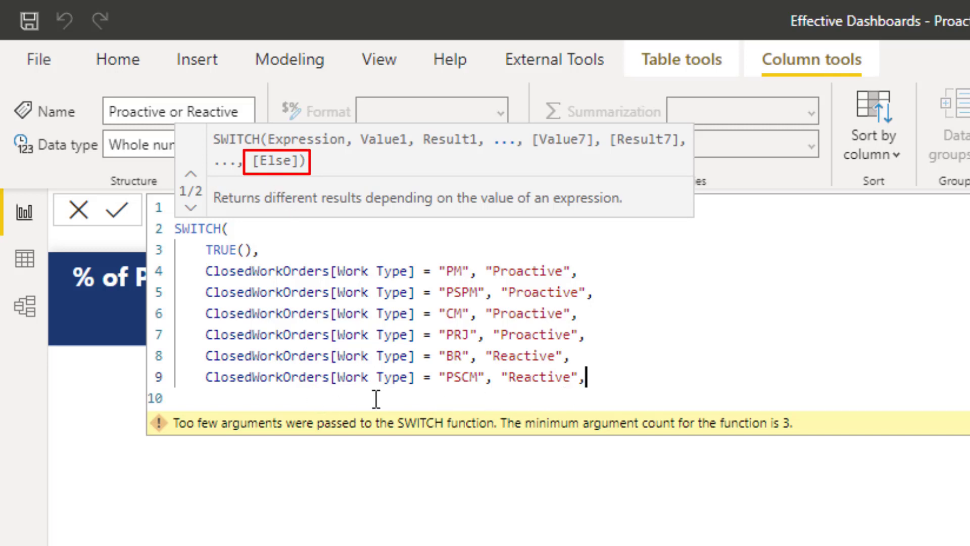
click(235, 395)
key(Tab)
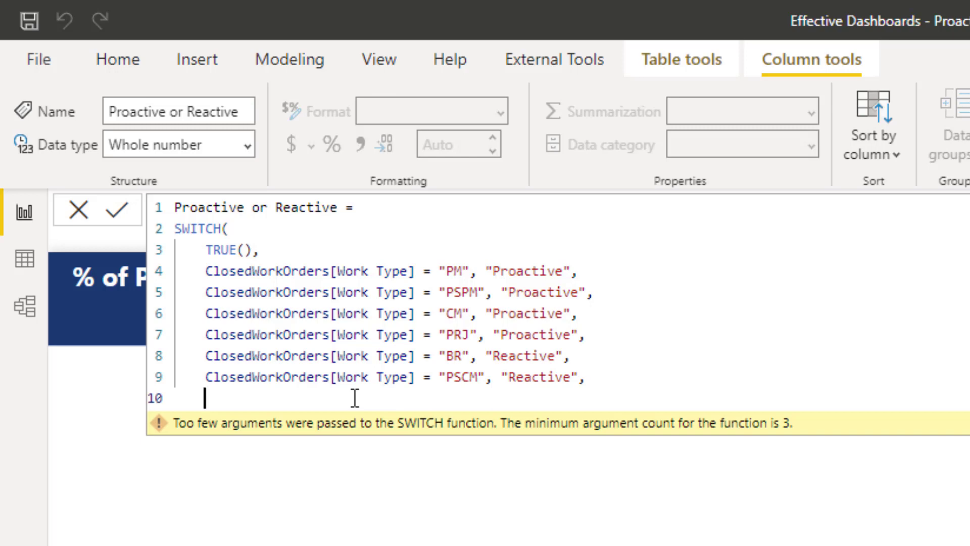
- Set the default result to "Unkknown", close the SWITCH parenthesis and commit the column
text("Unkn)
key(BackSpace)
text(known!)
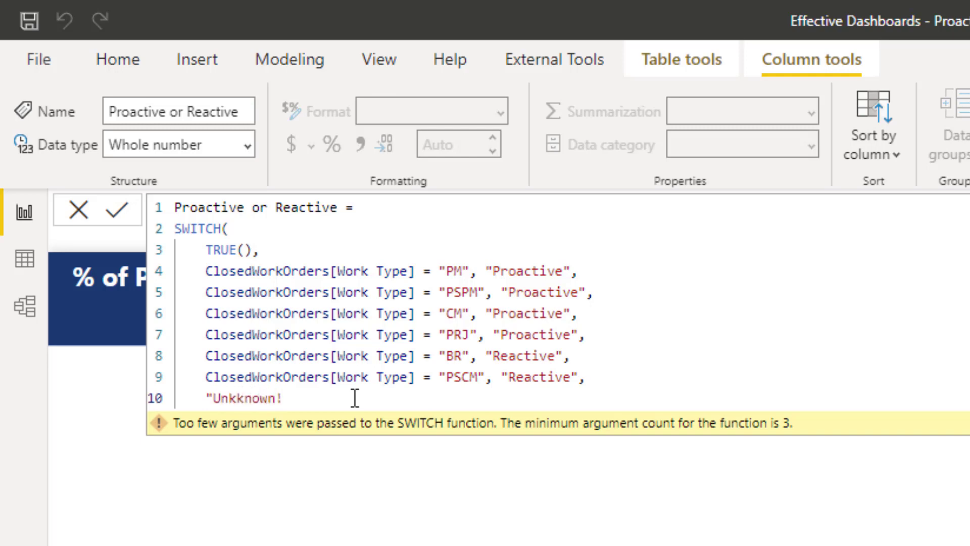
key(BackSpace)
text(")
key(Return)
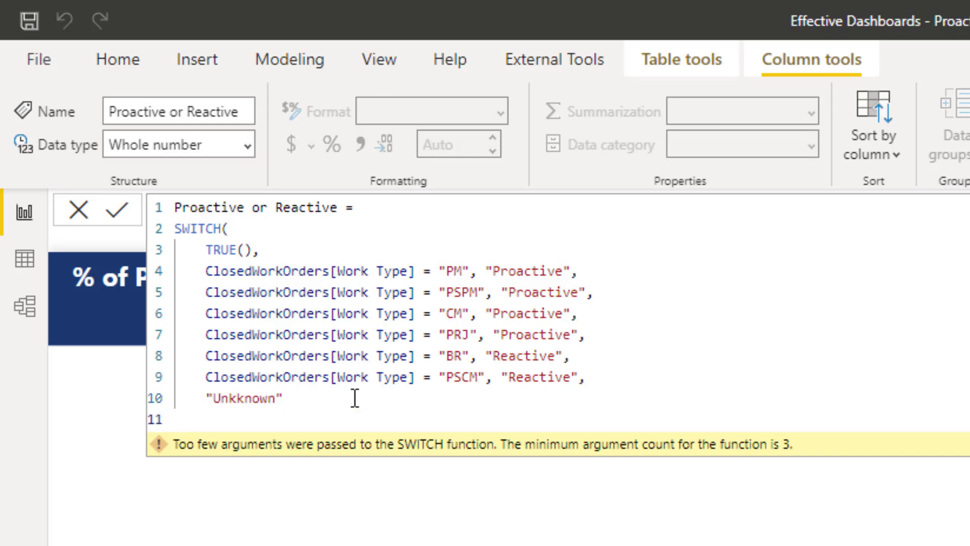
text())
key(Return)
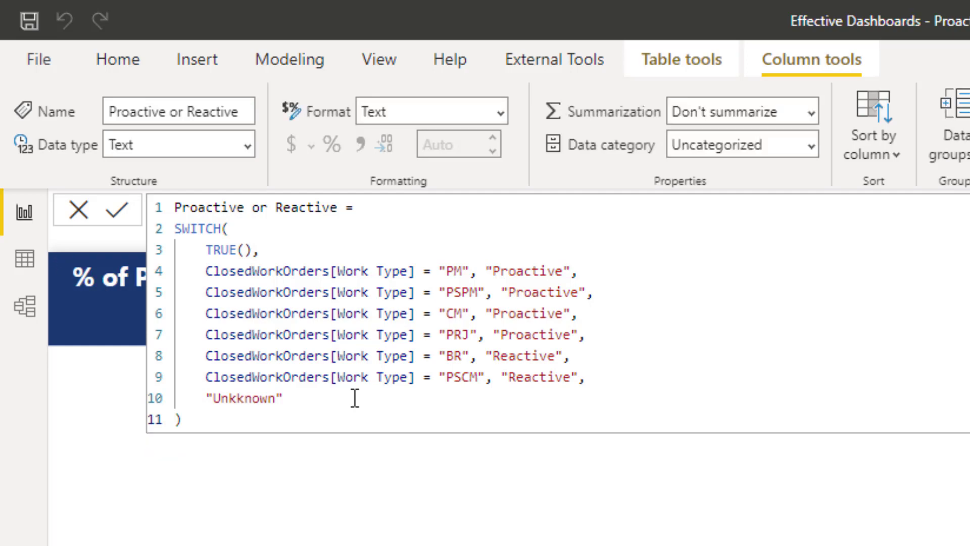
- Check the distinct values of the Proactive or Reactive column in the data view
click(26, 267)
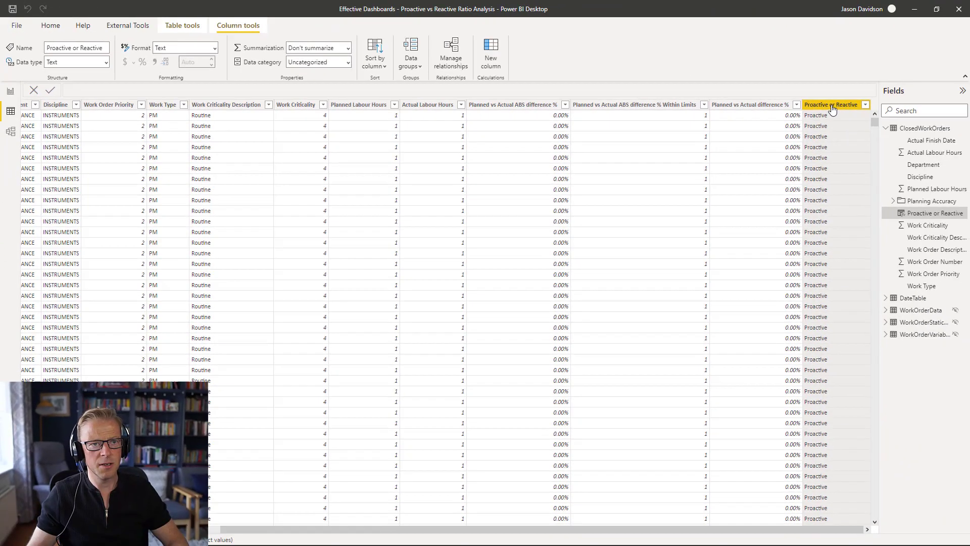
click(866, 105)
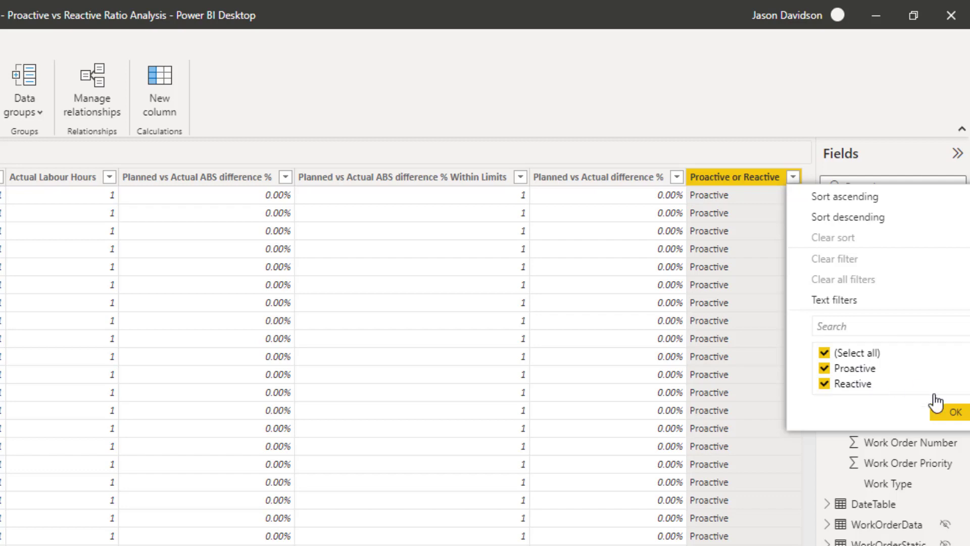
click(952, 414)
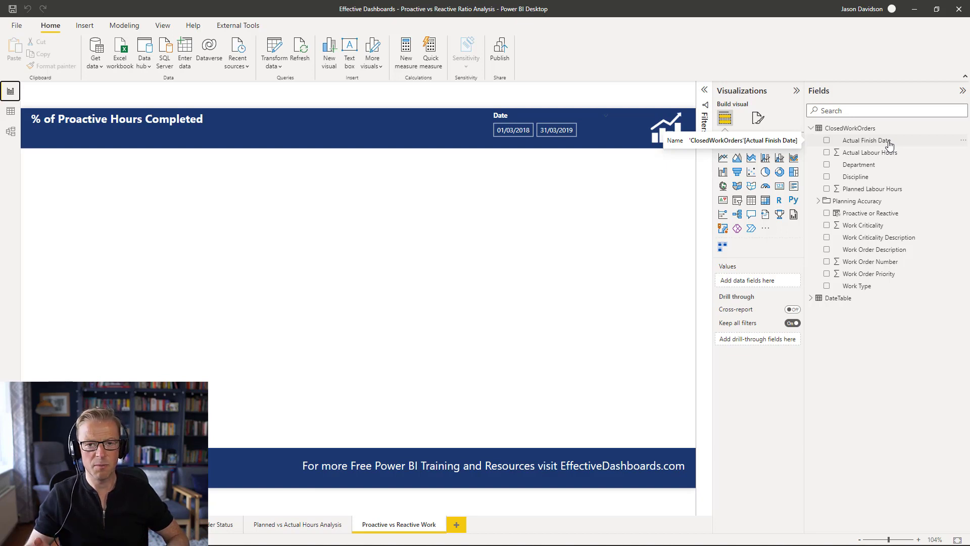
- Create a new measure in ClosedWorkOrders named Actual Labour Proactive Work (Hrs) and start a CALCULATE expression
click(849, 129)
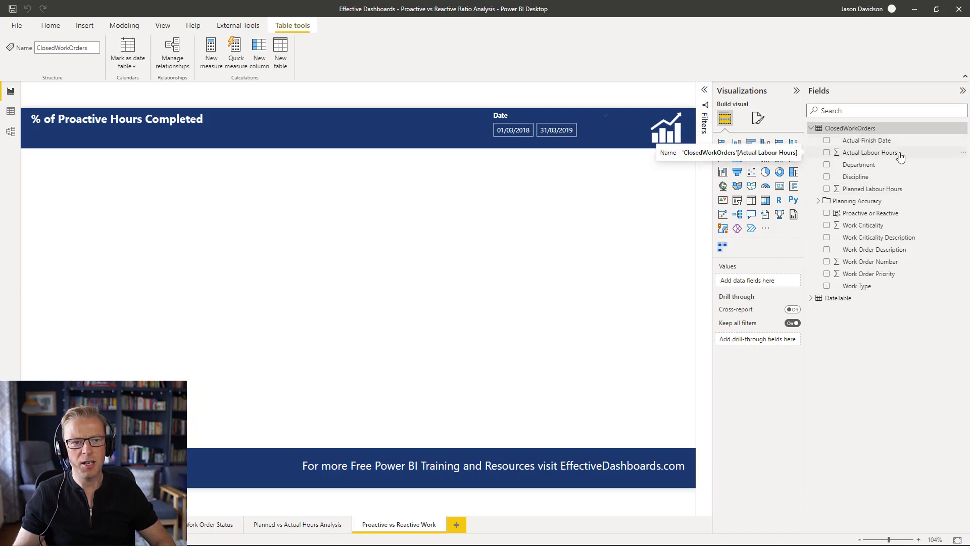
click(963, 152)
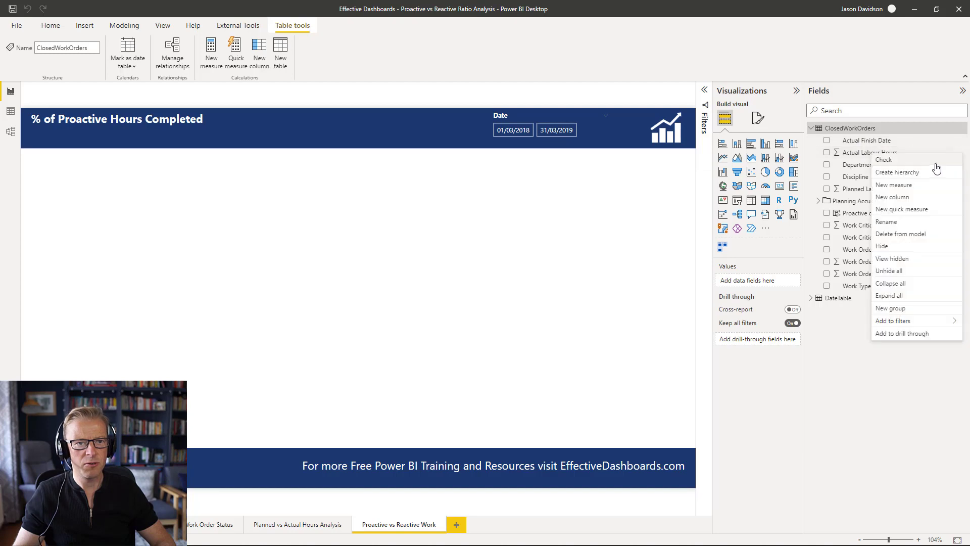
click(919, 190)
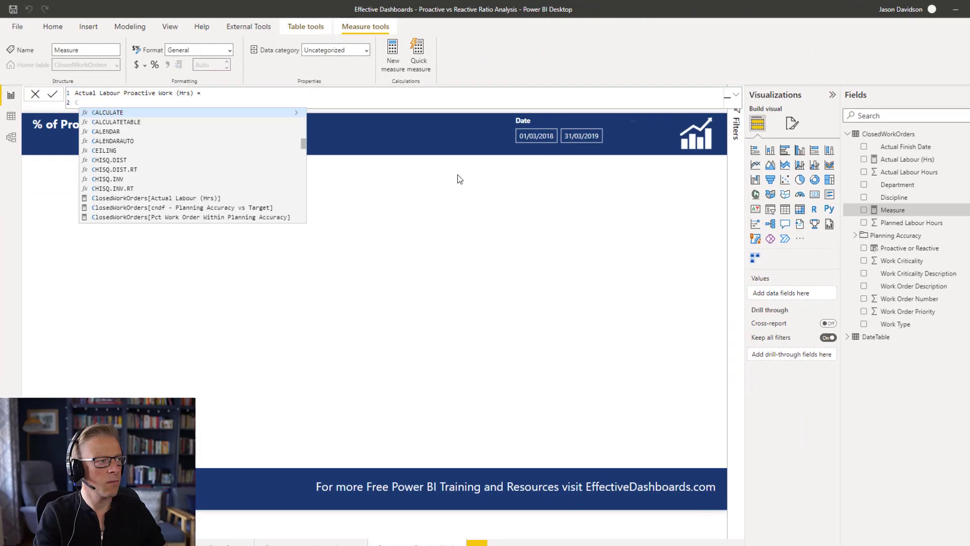
key(shift+Return)
text(CAL)
key(Tab)
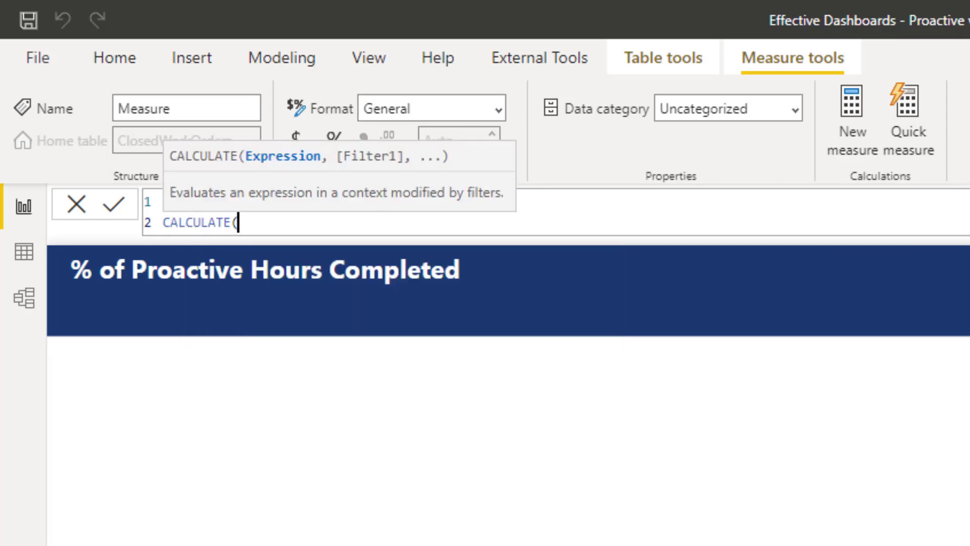
key(shift+Return)
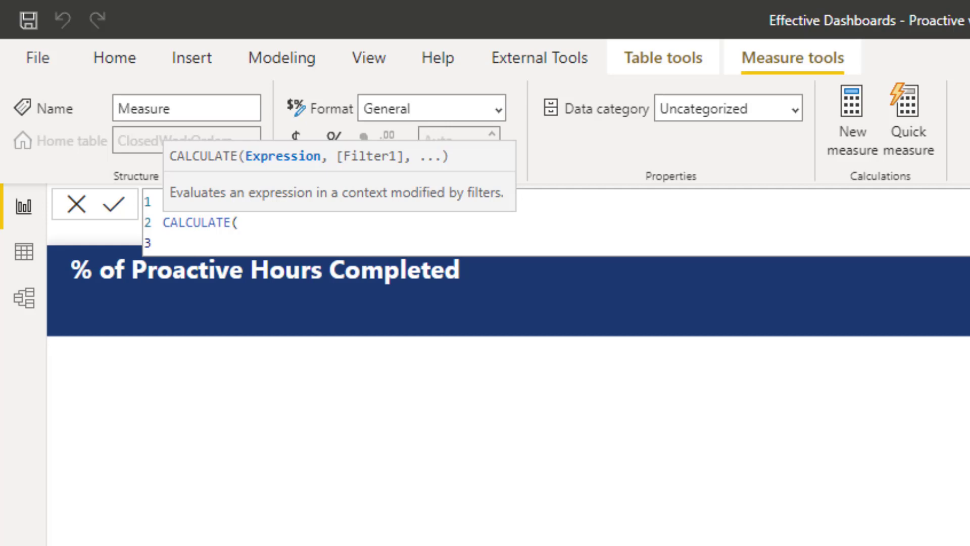
- Use the Actual Labour (Hrs) measure as the CALCULATE expression, add a comma and start a new line for the filter
text([)
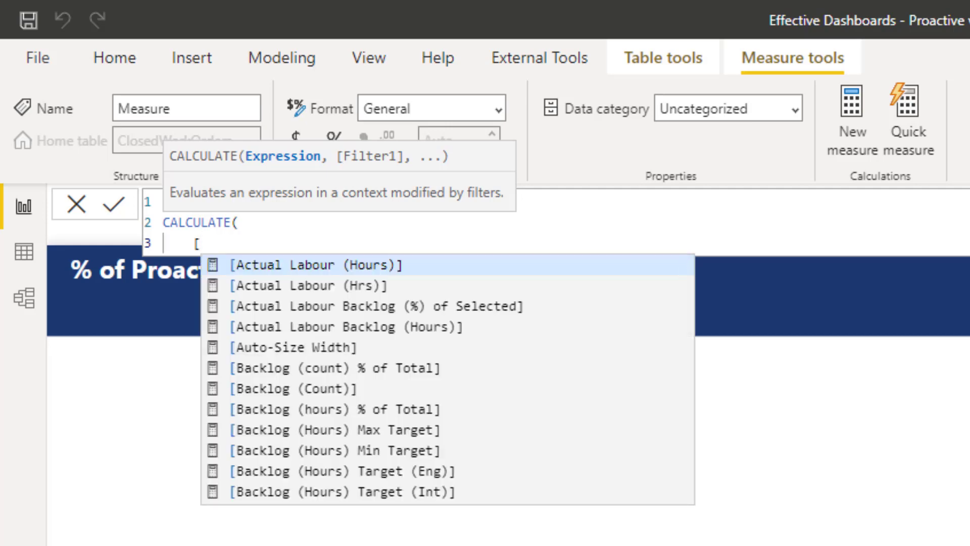
key(Down)
key(Tab)
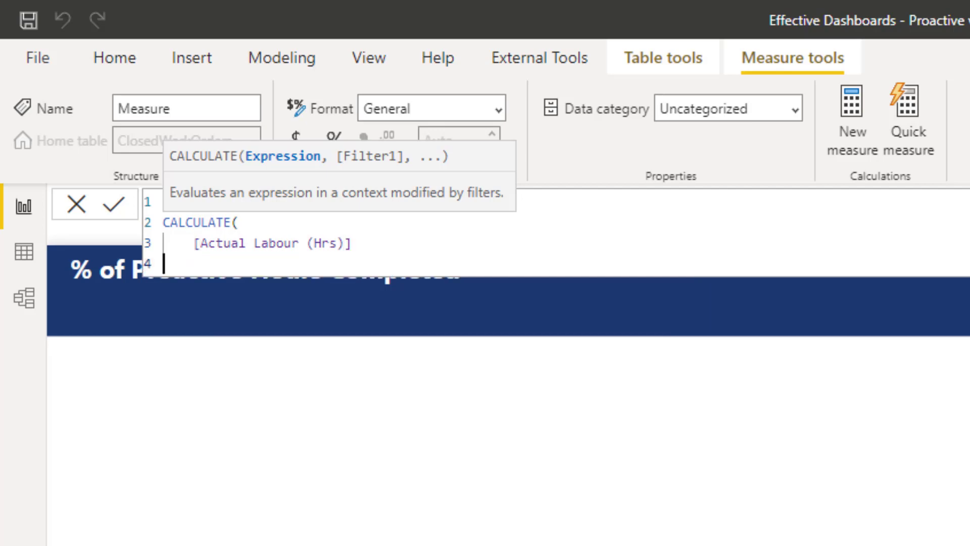
text(,)
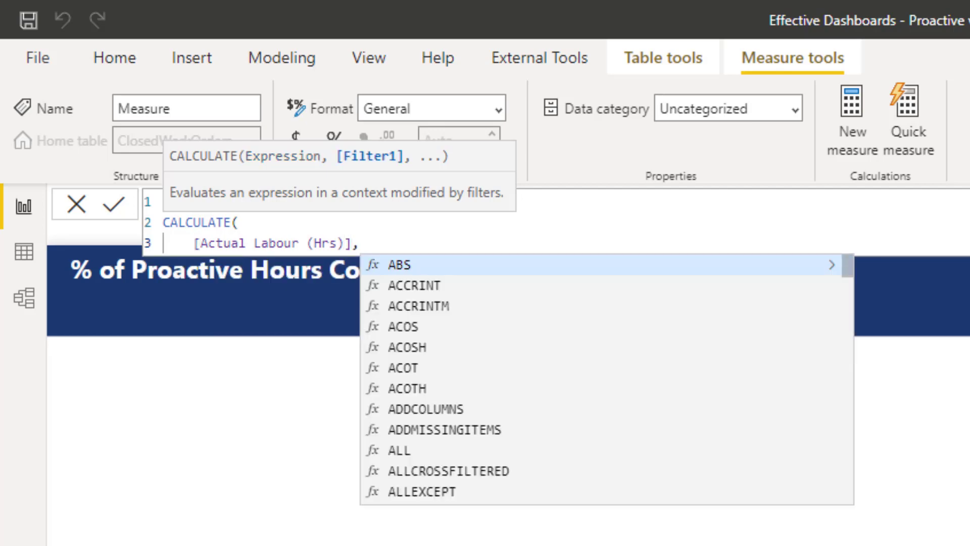
key(shift+Return)
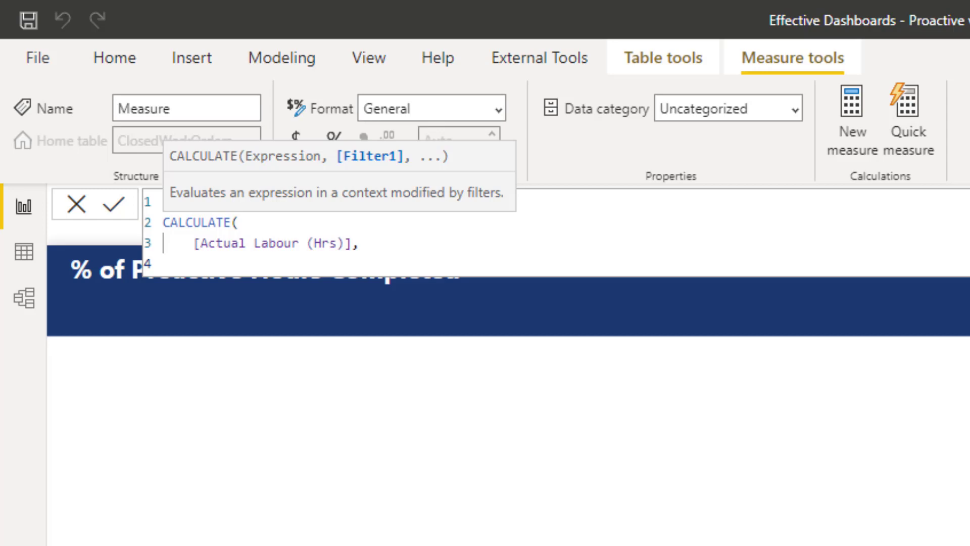
- Add the filter ClosedWorkOrders[Proactive or Reactive] = "Proactive" to the CALCULATE expression
text(Work)
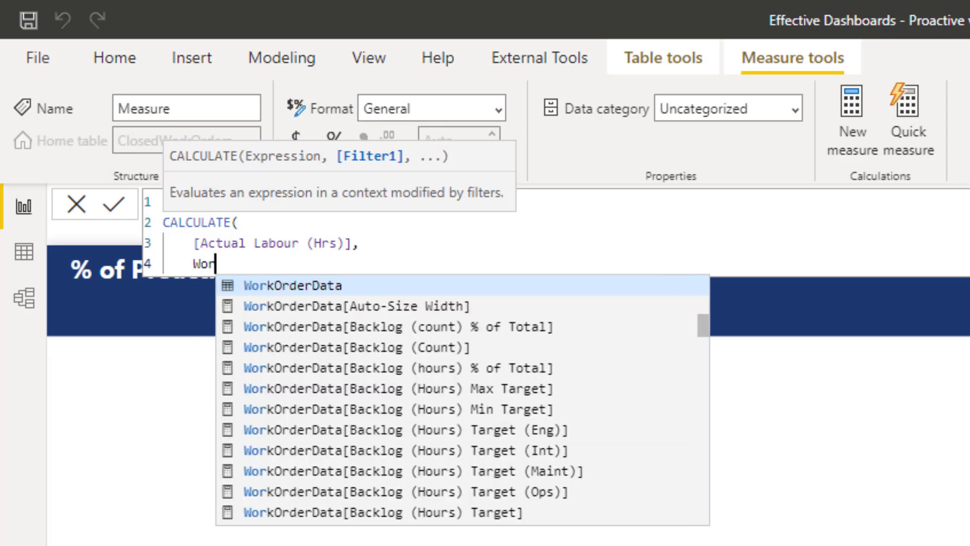
key(BackSpace)
key(BackSpace)
key(BackSpace)
key(BackSpace)
text(Close)
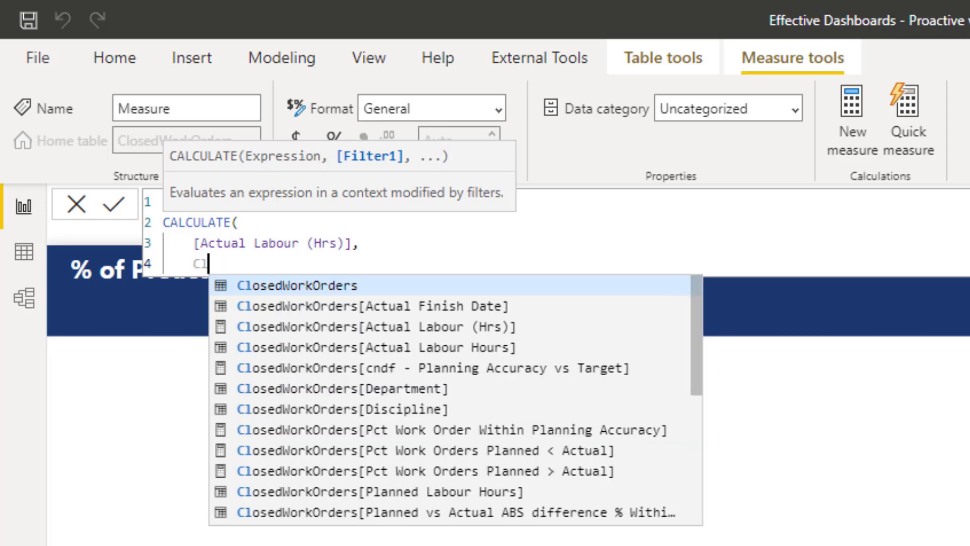
key(Down)
key(Down)
key(Down)
key(Down)
key(Down)
key(Down)
key(Down)
key(Down)
key(Down)
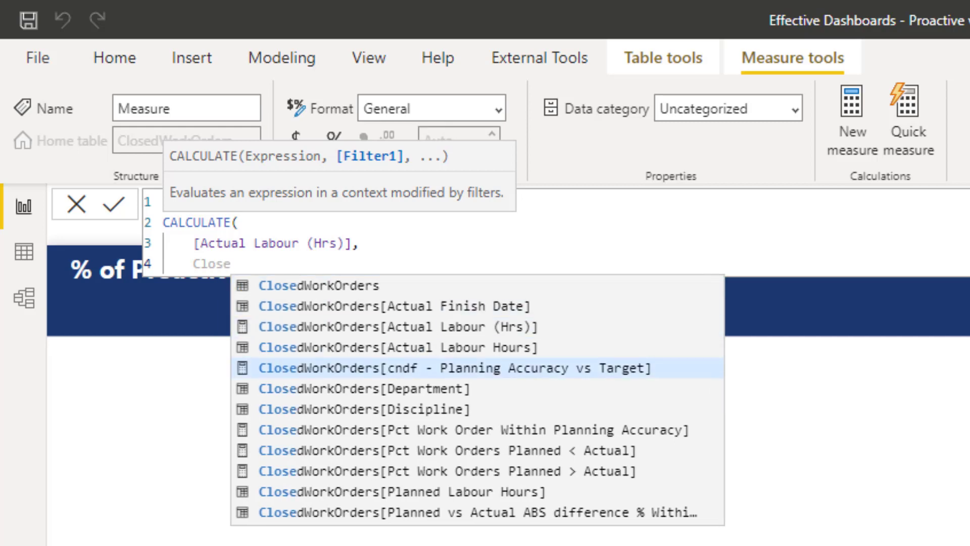
key(Down)
key(Down)
key(Down)
key(Down)
key(Down)
key(Down)
key(Down)
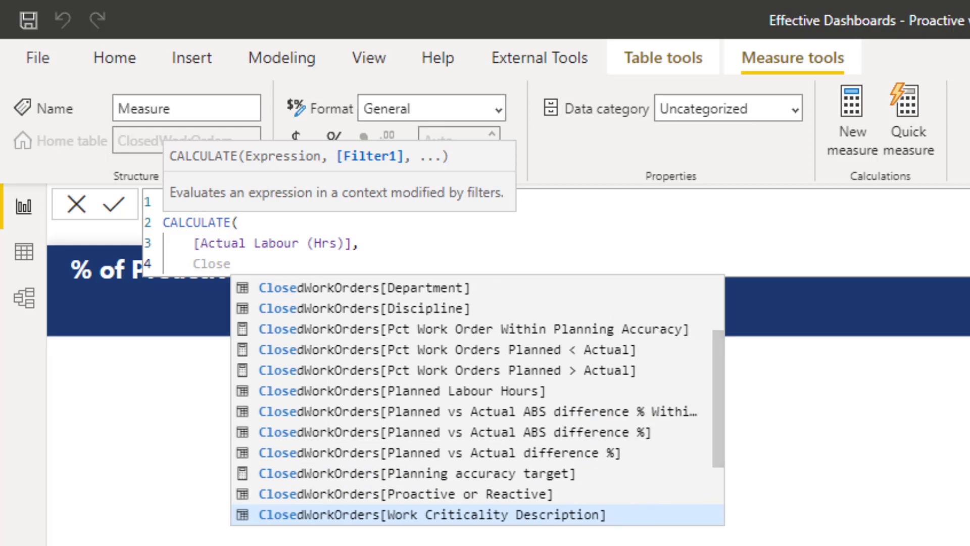
key(Up)
key(Tab)
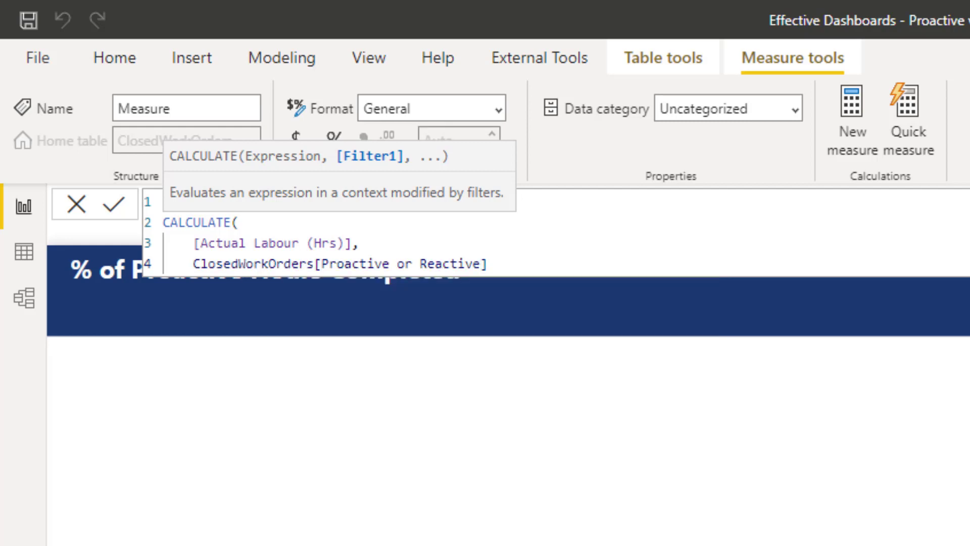
text(= "Proactive")
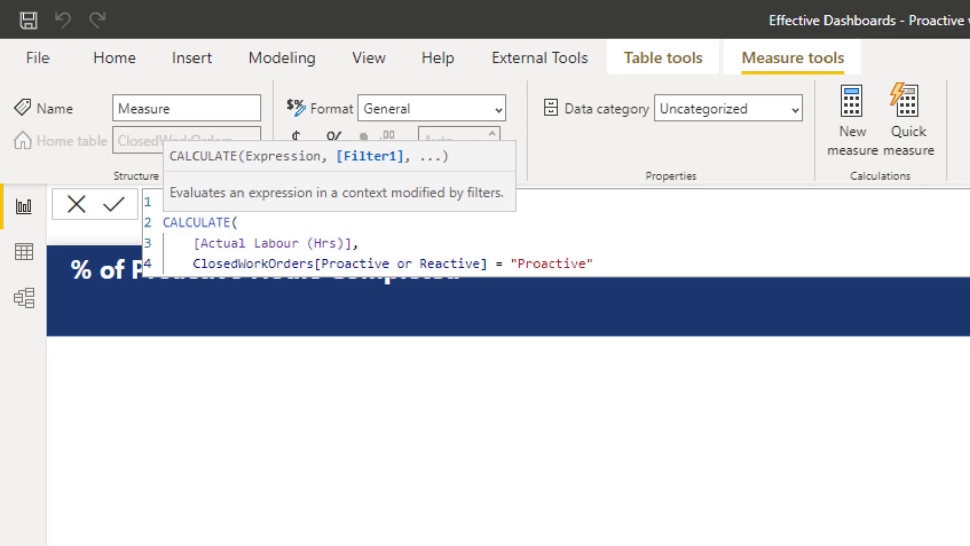
- Close the CALCULATE parenthesis on a new line and commit the Actual Labour Proactive Work (Hrs) measure
key(shift+Return)
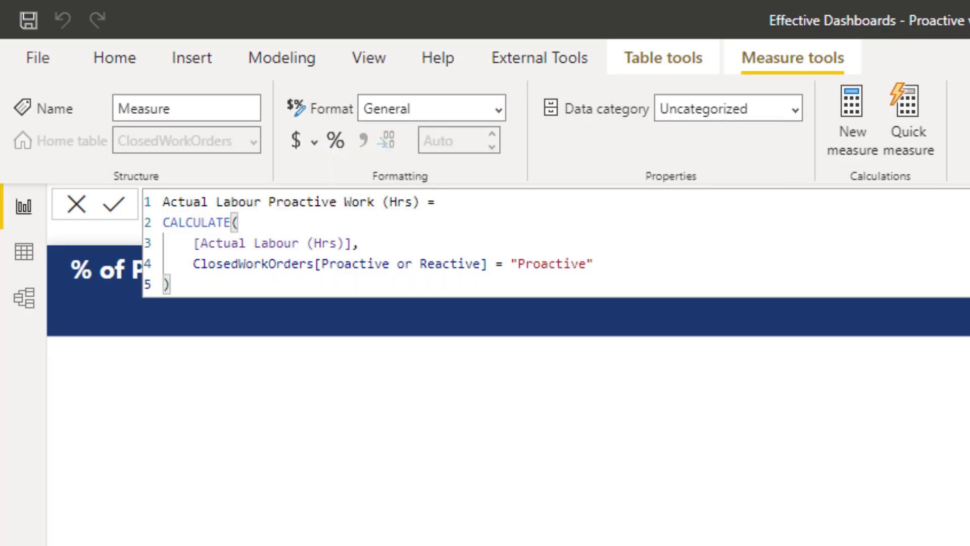
text())
key(Return)
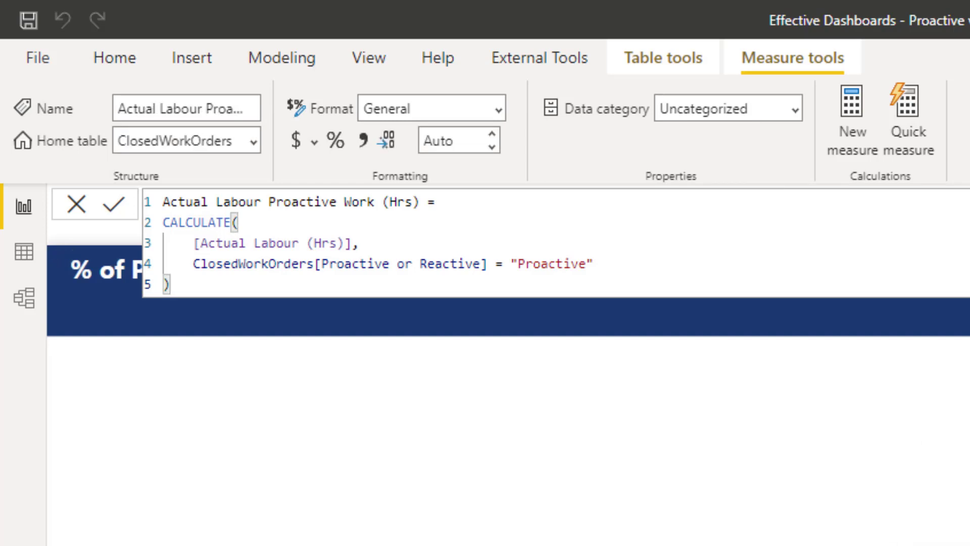
click(115, 204)
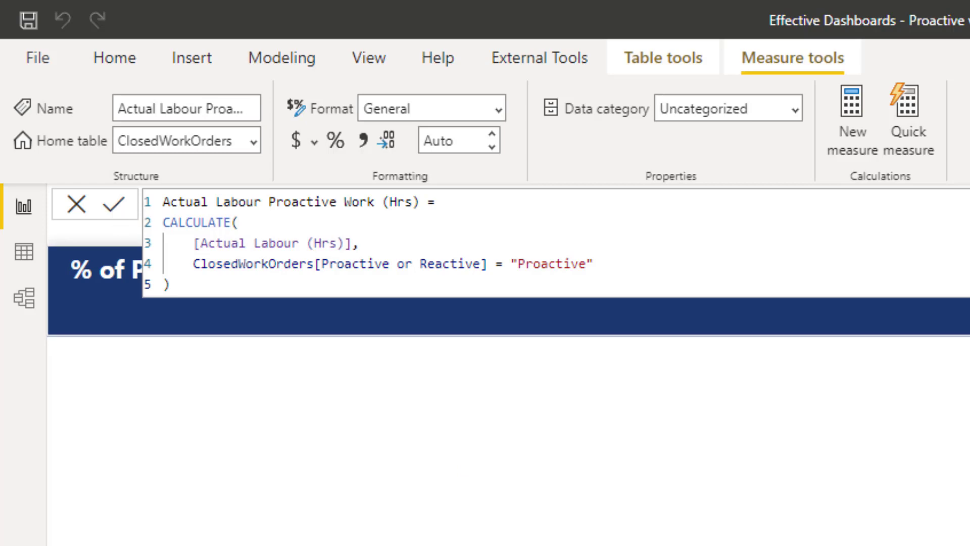
- Place the Actual Labour Proactive Work (Hrs) measure on the report page and change the visual to a table
drag(878, 423, 399, 452)
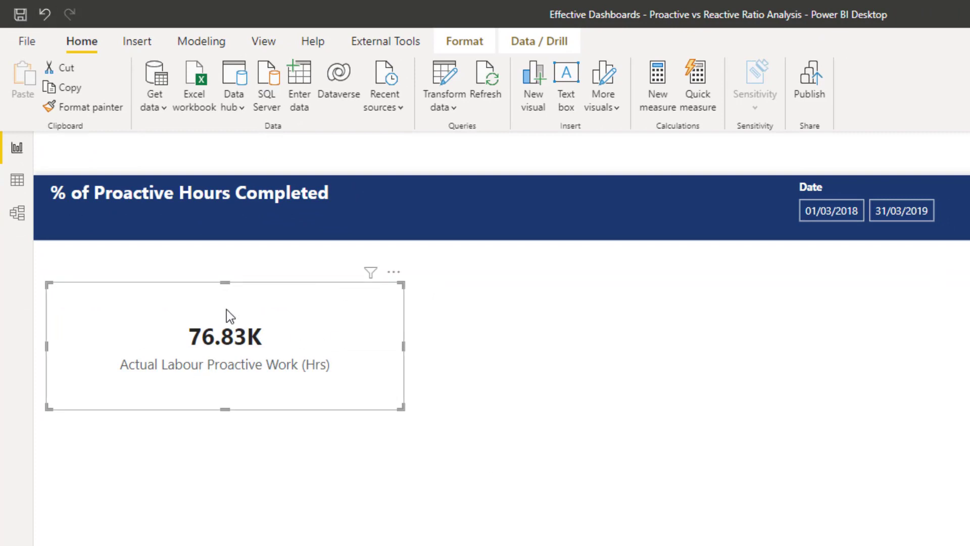
drag(198, 311, 192, 288)
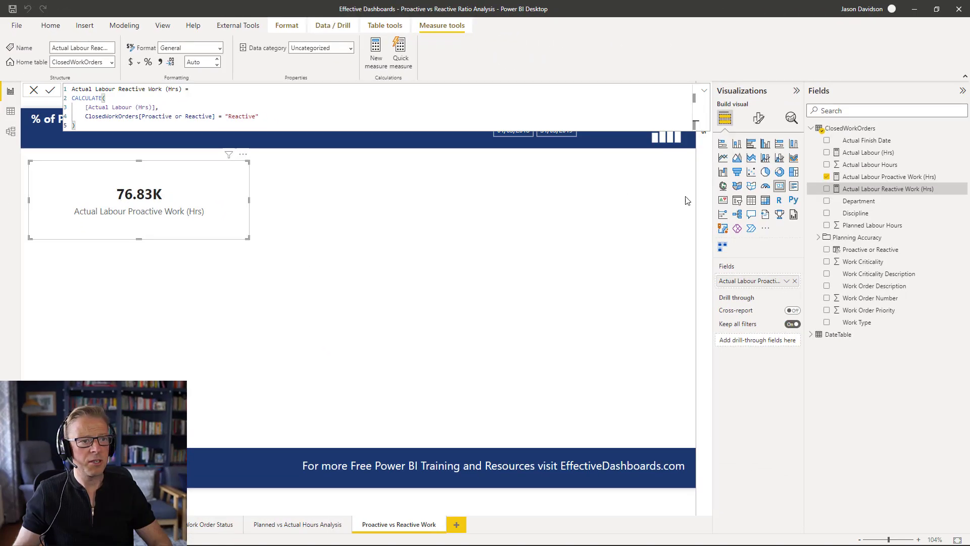
click(752, 200)
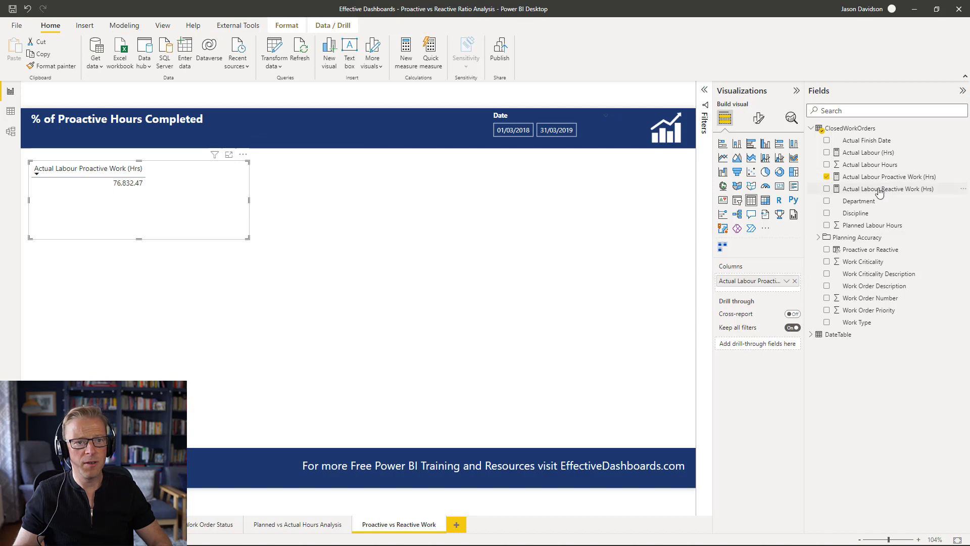
- Add Actual Labour Reactive Work (Hrs) and Actual Labour (Hrs) to the table, widening it between them
drag(881, 189, 182, 217)
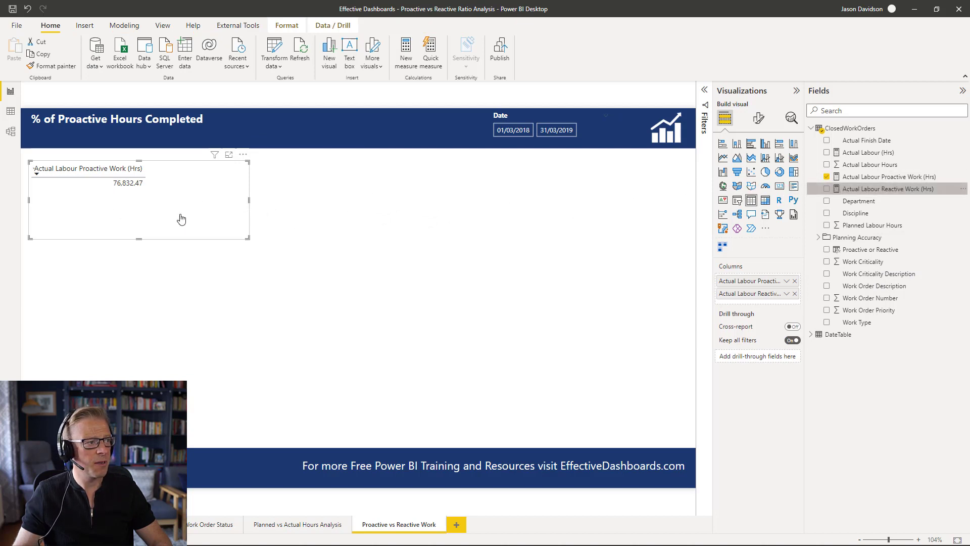
drag(248, 198, 393, 199)
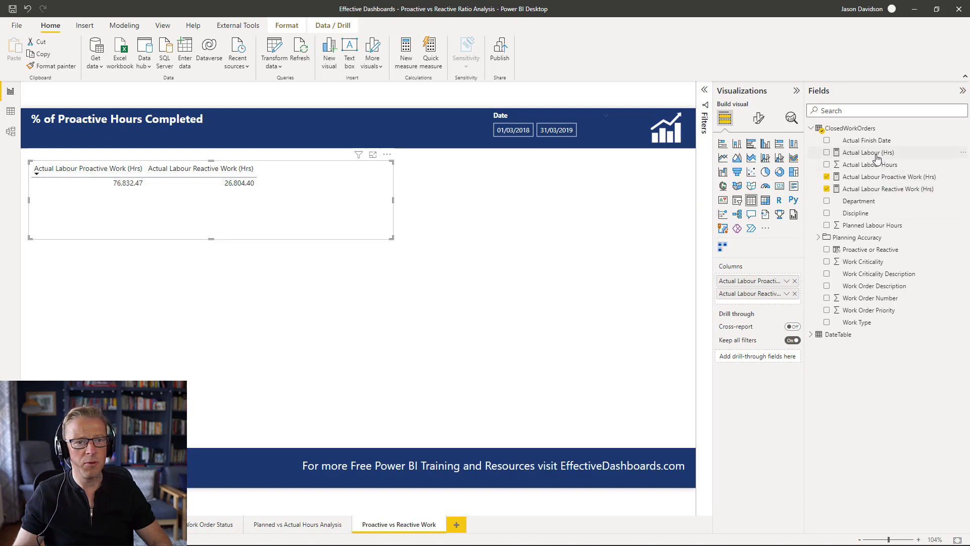
drag(876, 153, 288, 211)
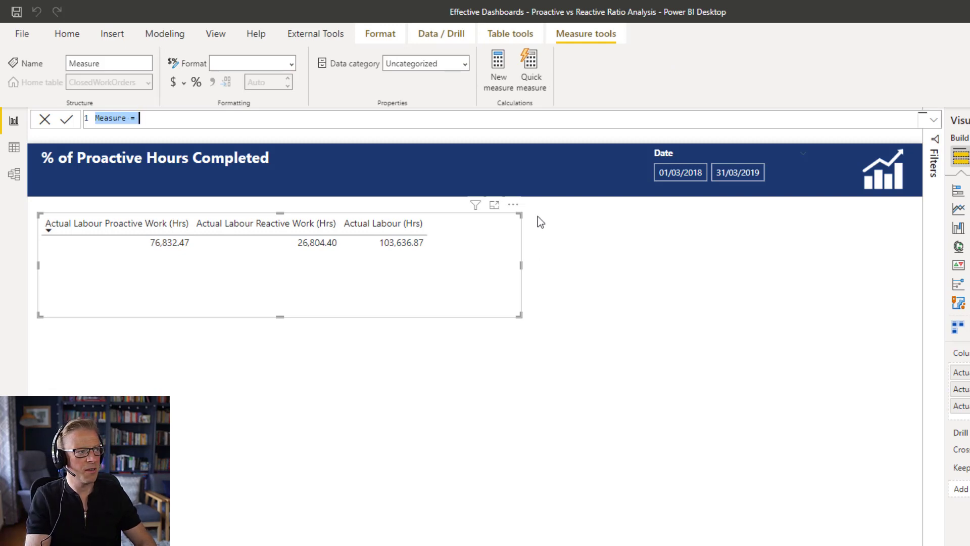
- Create a new measure named % Proactive Work Completed and start a new line for its formula
text(P)
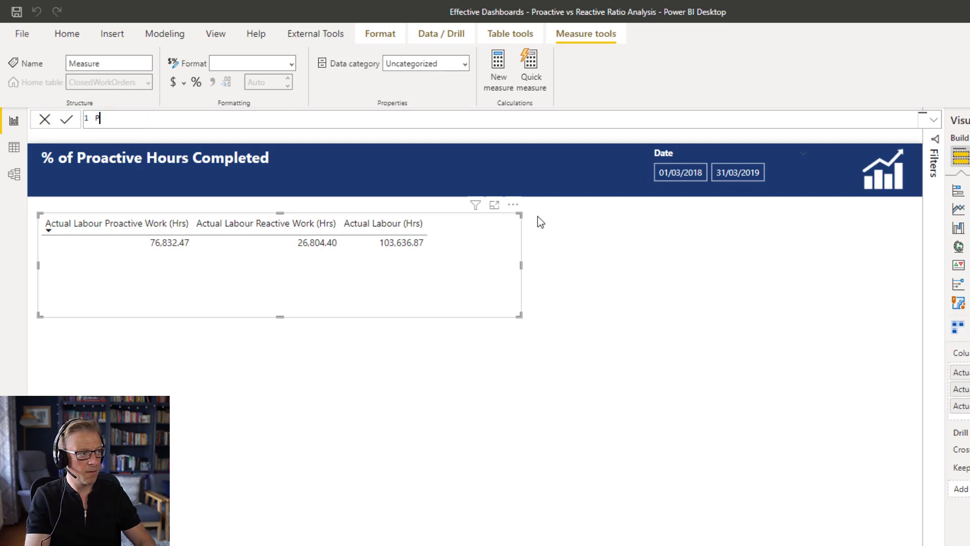
text(roactiv)
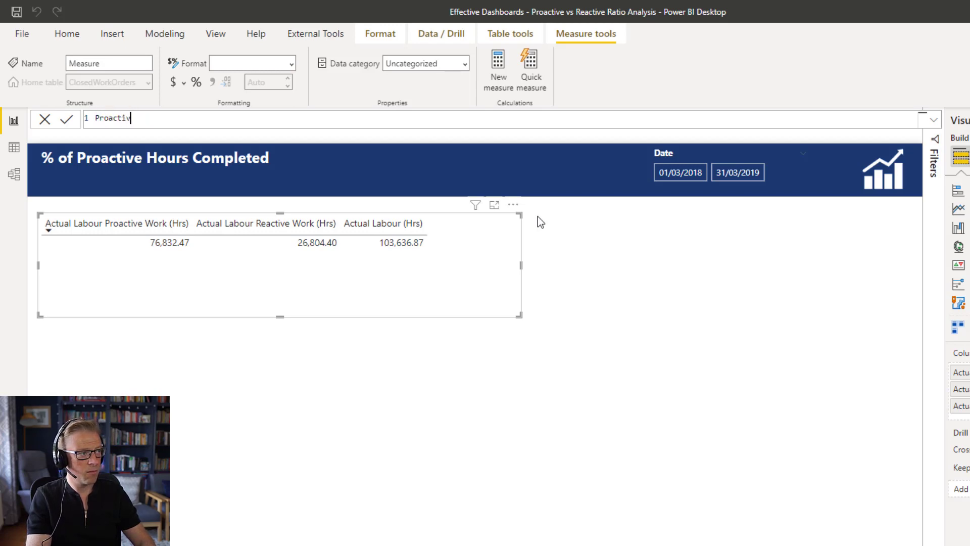
text(e Work Compl)
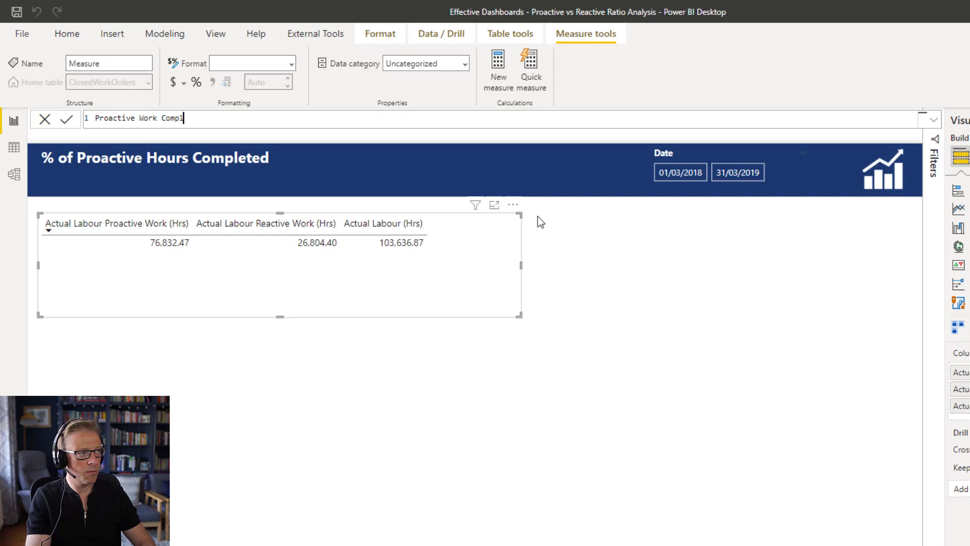
text(eted ()
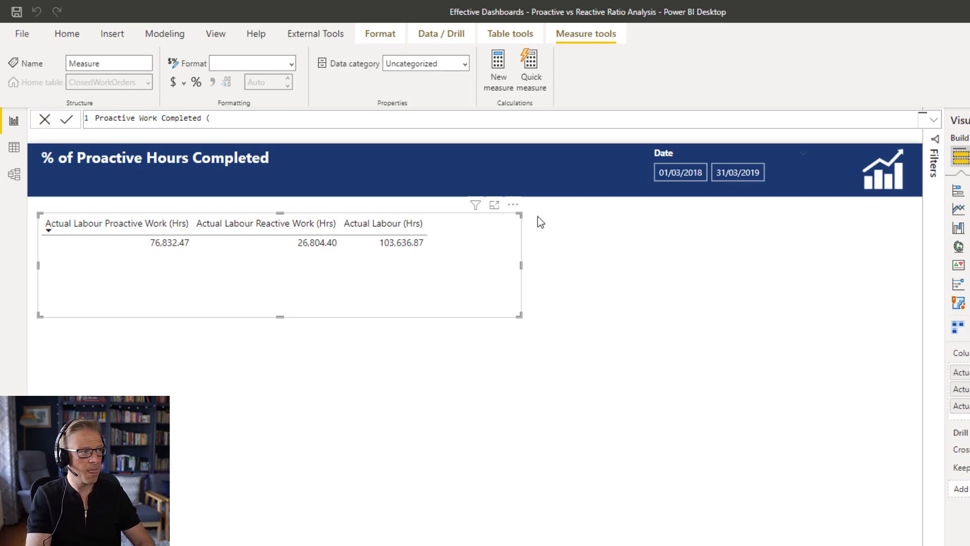
key(Home)
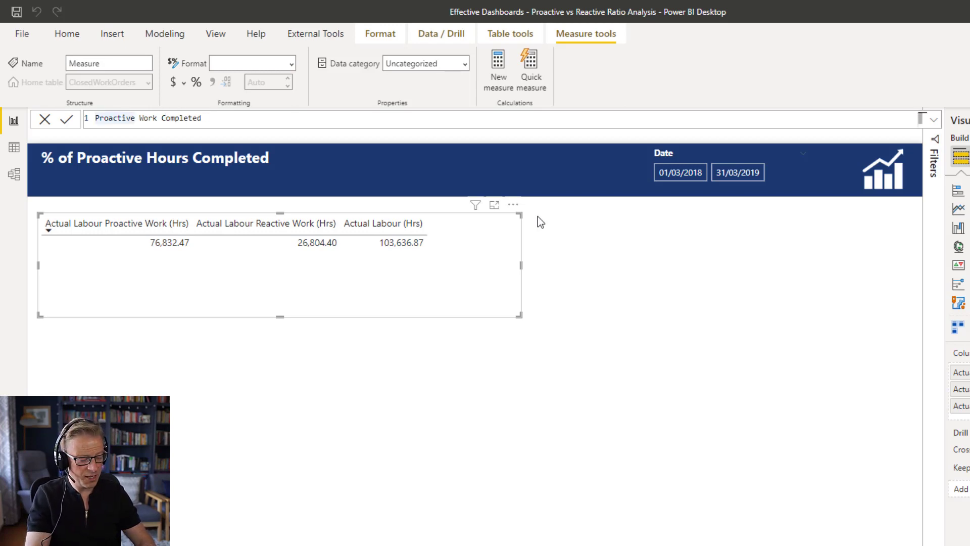
text(% )
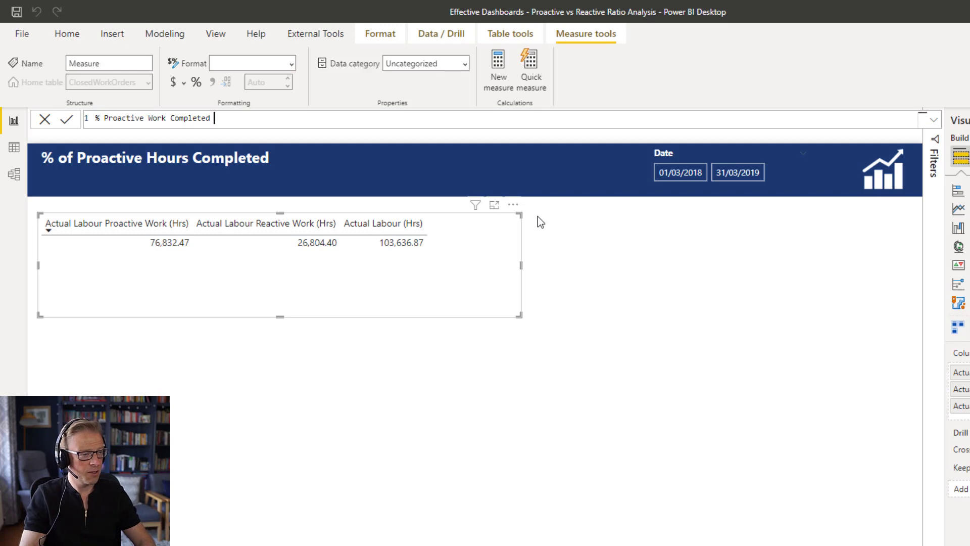
text( =)
key(shift+Return)
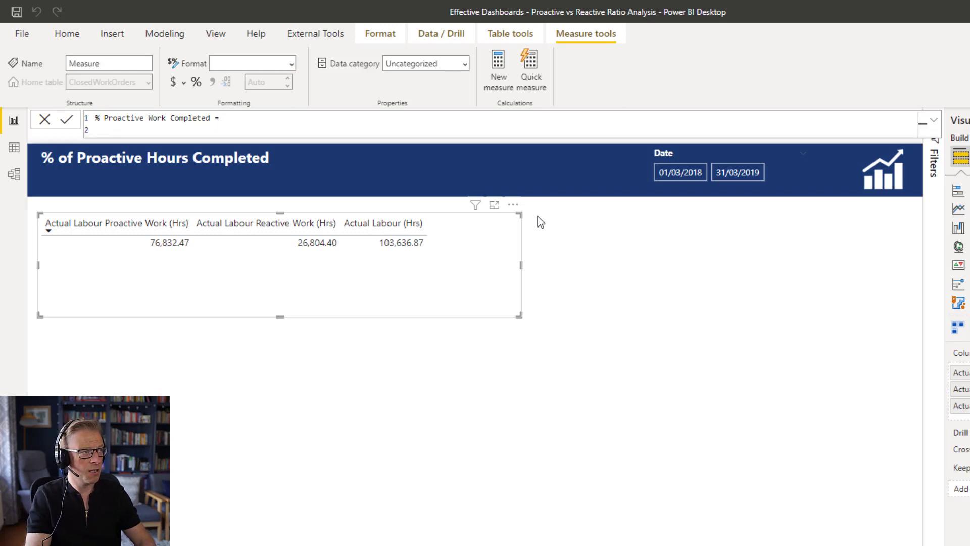
- Write DIVIDE([Actual Labour Proactive Work (Hrs)], [Actual Labour (Hrs)]) as the formula and commit the measure
text(div)
key(Tab)
key(shift+Return)
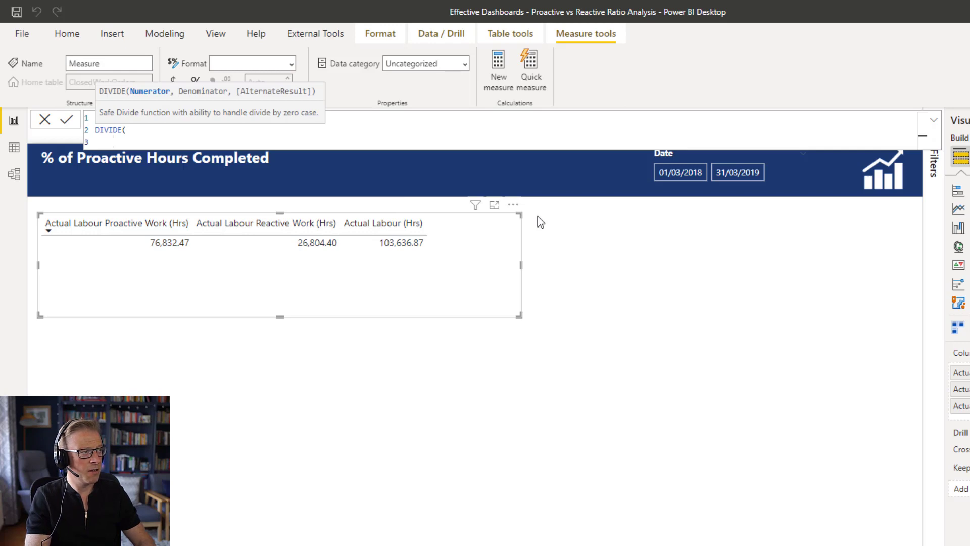
text(PRoac)
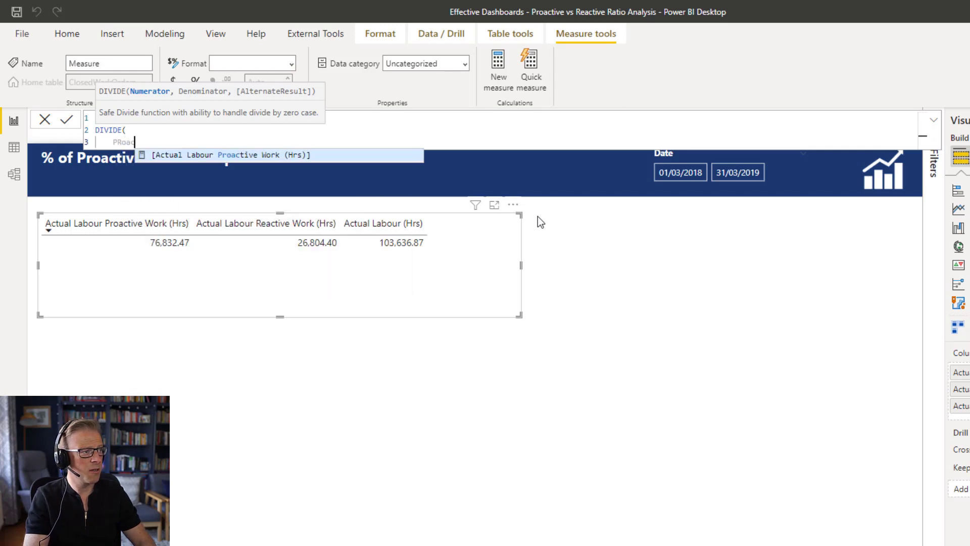
key(Tab)
text(,)
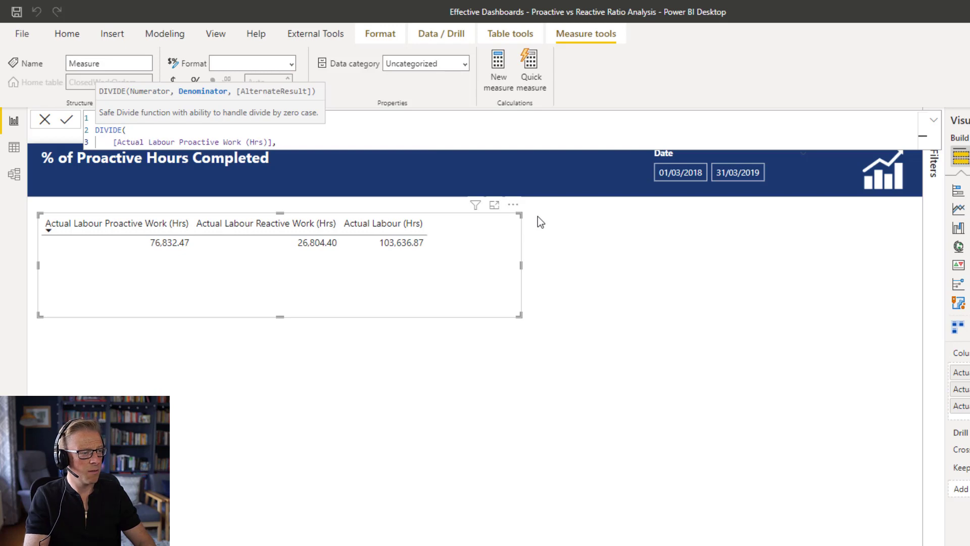
key(shift+Return)
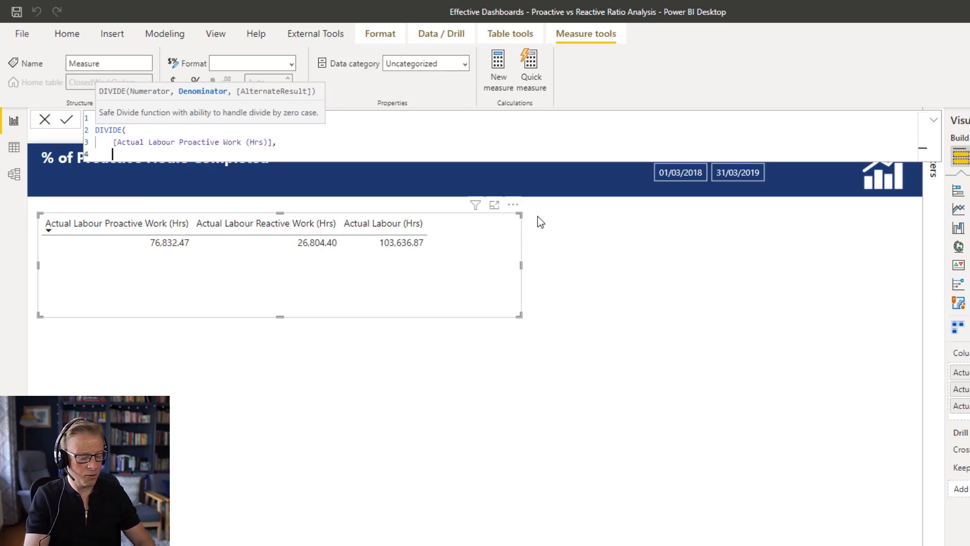
text([ACtu)
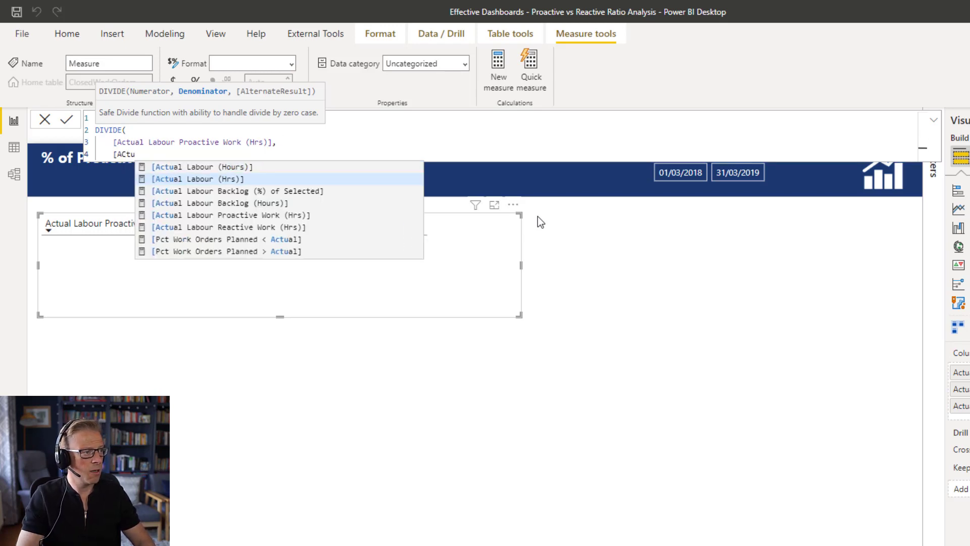
key(Tab)
key(shift+Return)
text())
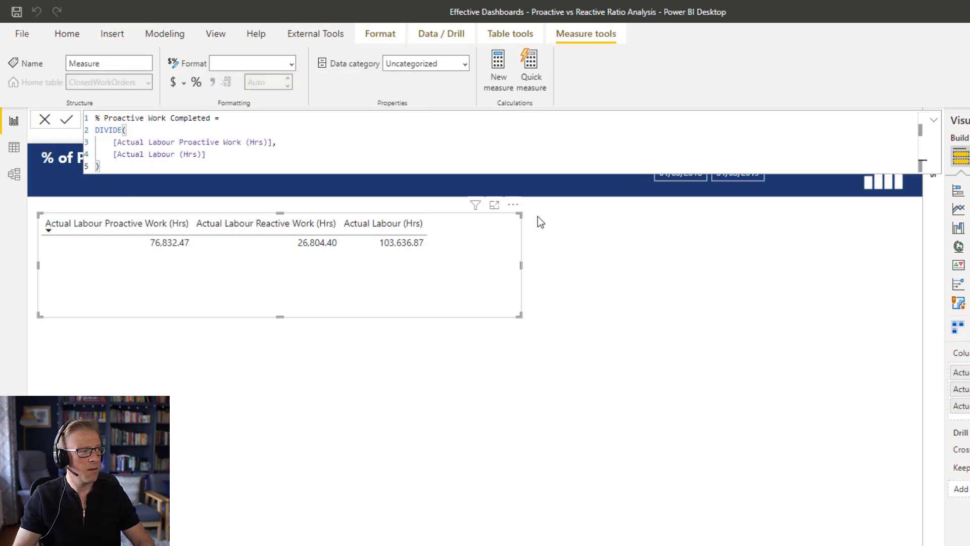
key(Return)
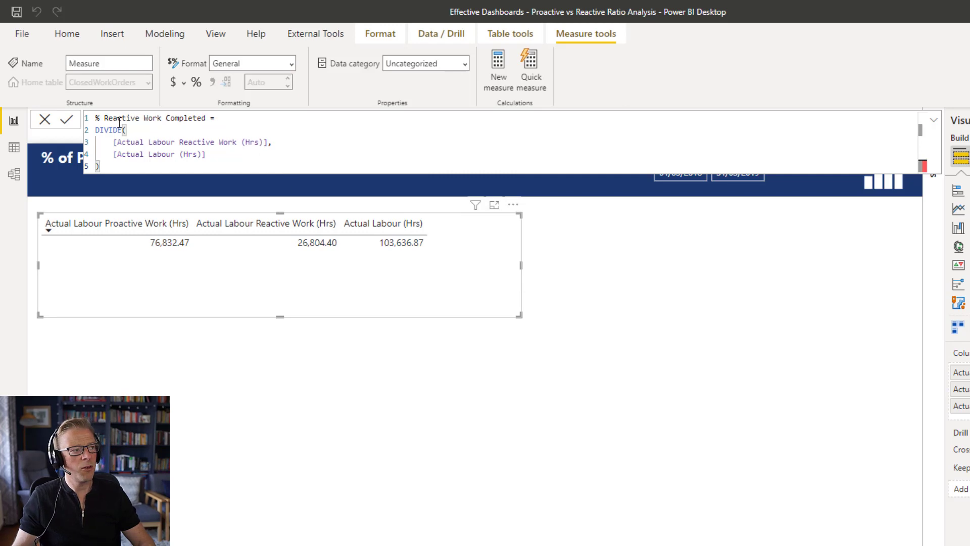
- Commit the % Reactive Work Completed measure dividing reactive hours by actual labour hours, and widen the table visual
click(67, 119)
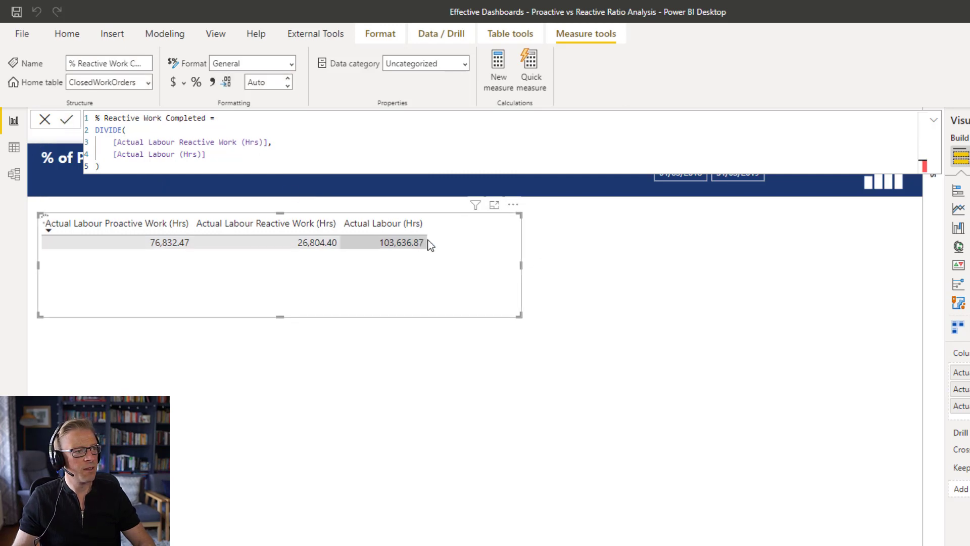
drag(520, 265, 723, 262)
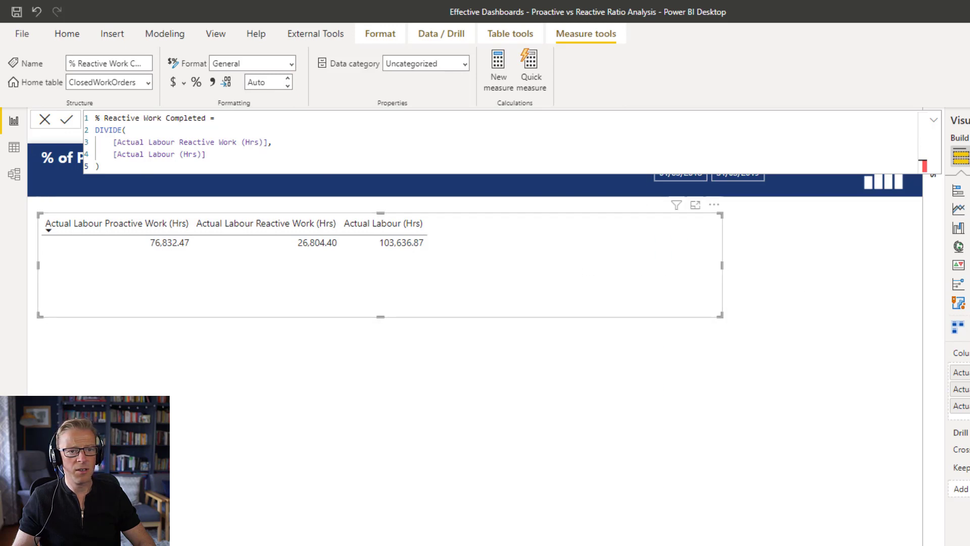
- Add % Proactive Work Completed and % Reactive Work Completed to the table visual
drag(962, 223, 576, 282)
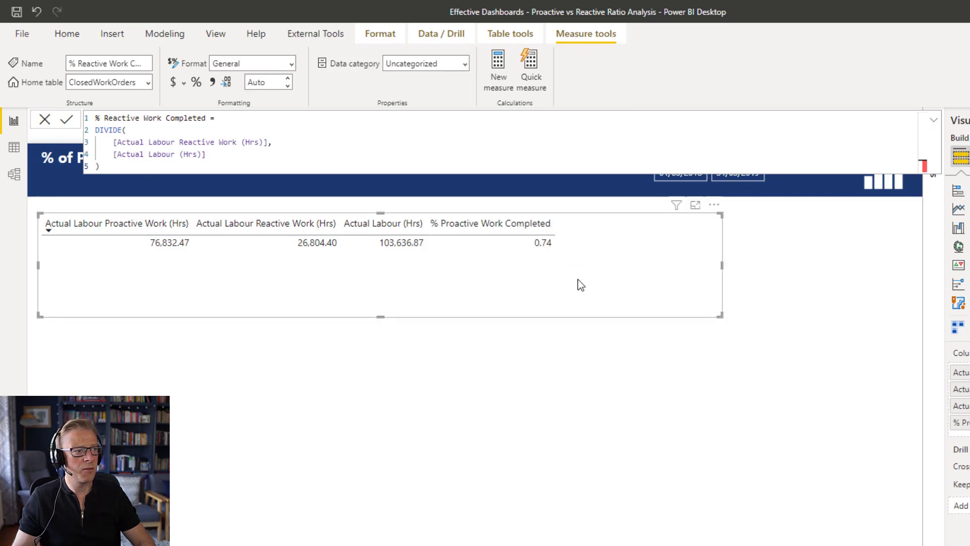
drag(968, 212, 574, 288)
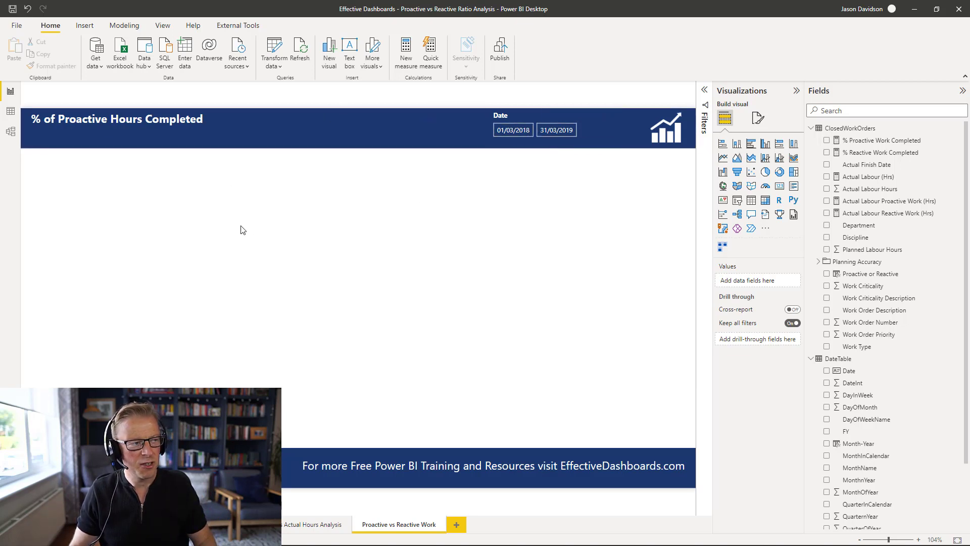
- Insert a small card visual at the page's upper left showing % Proactive Work Completed
click(780, 186)
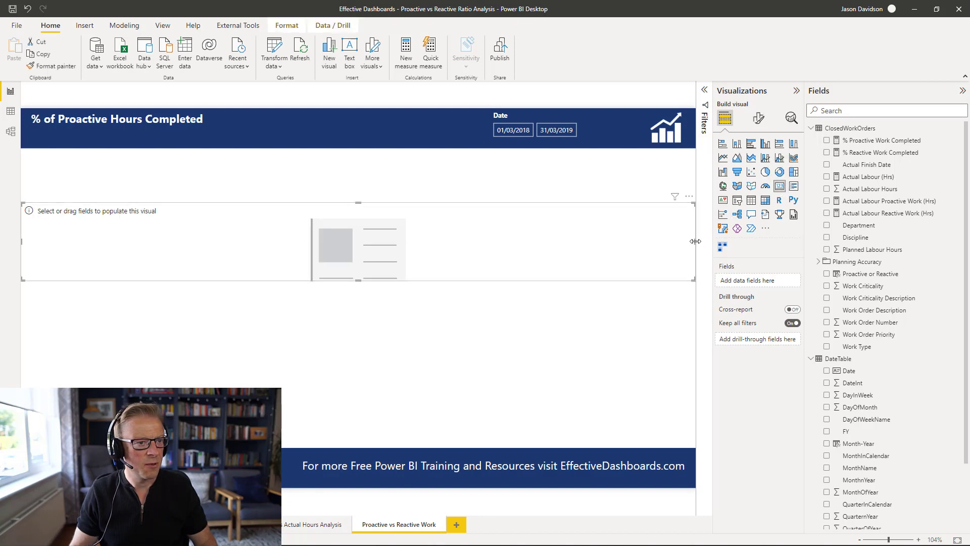
drag(694, 241, 168, 195)
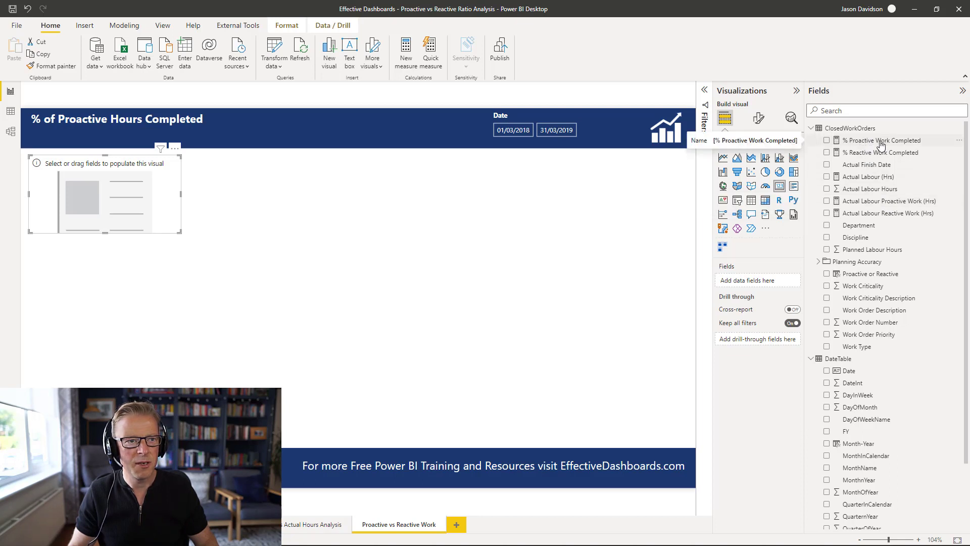
drag(881, 145, 763, 285)
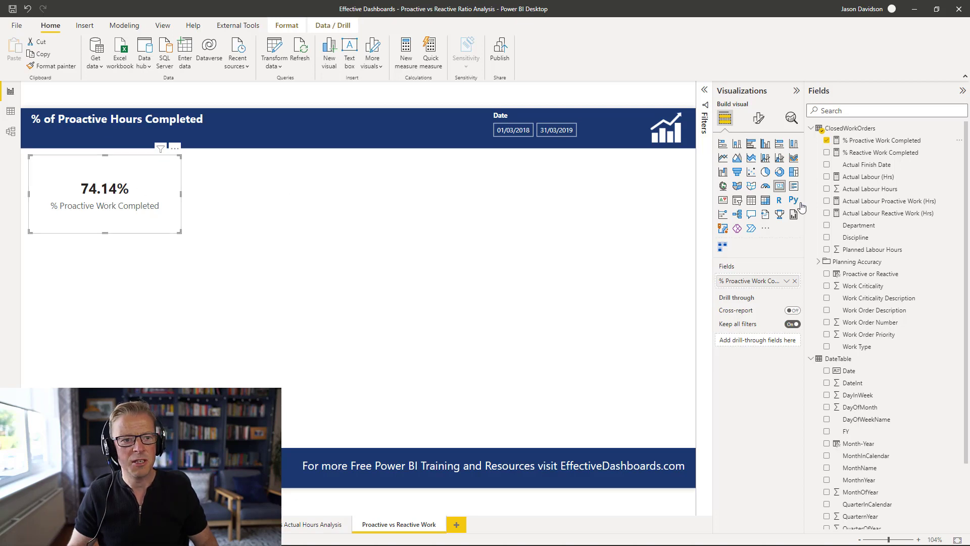
- Set the card's callout value decimal places to 0
click(761, 120)
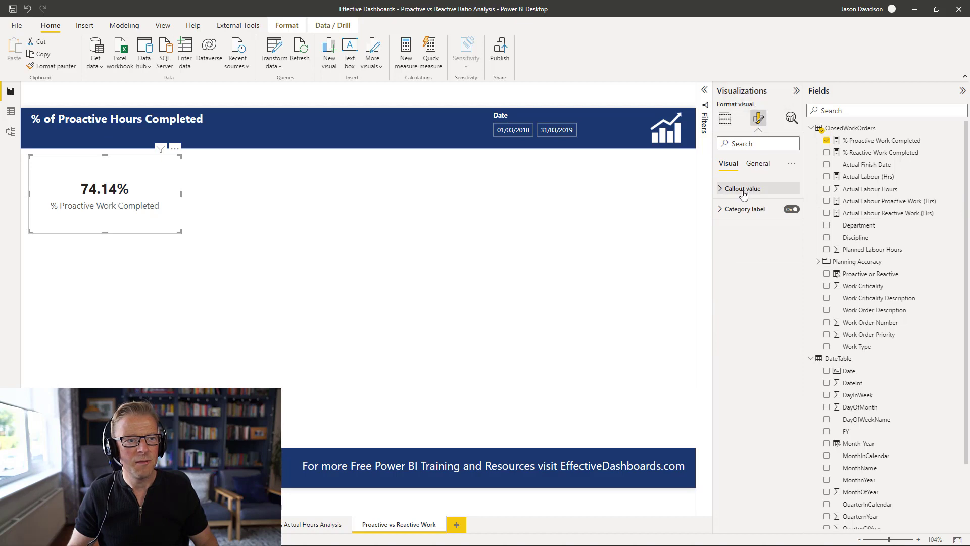
click(743, 191)
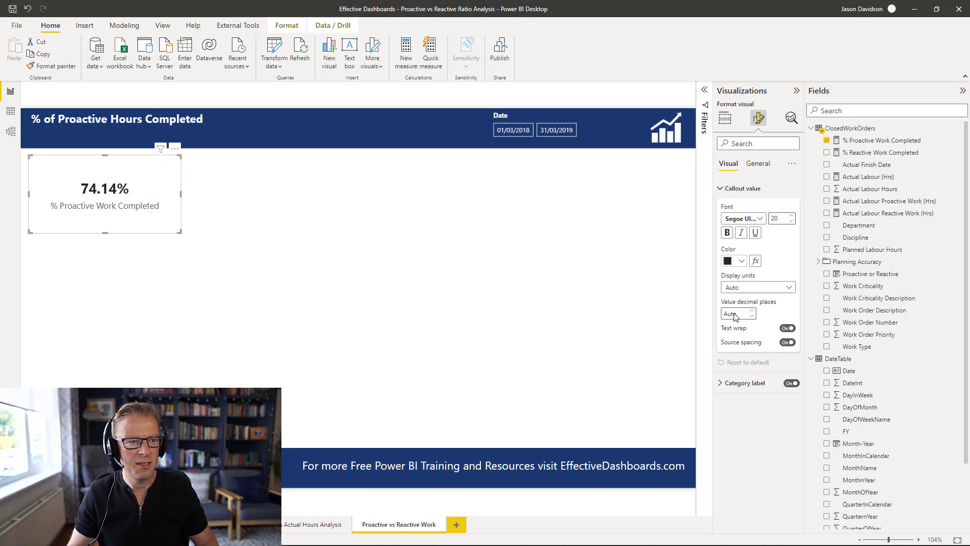
text(0)
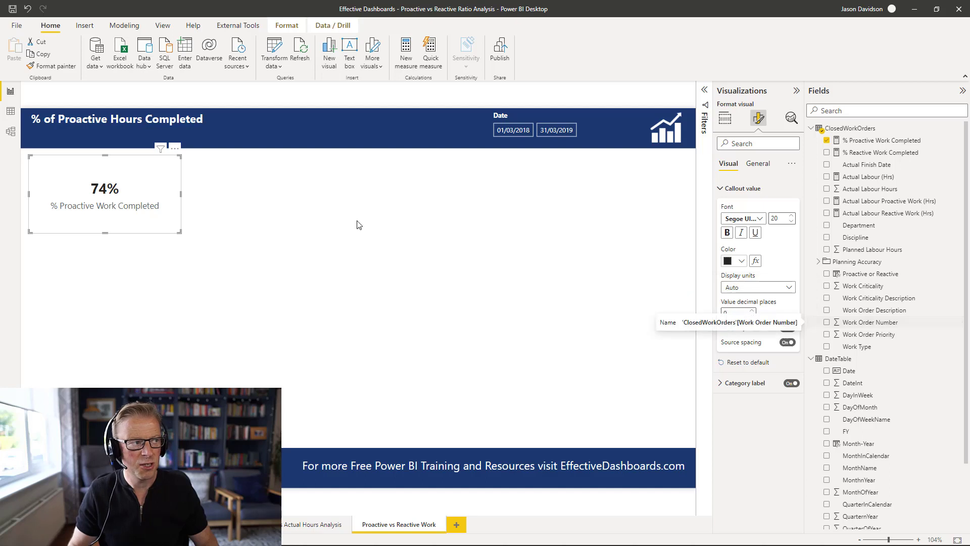
click(299, 196)
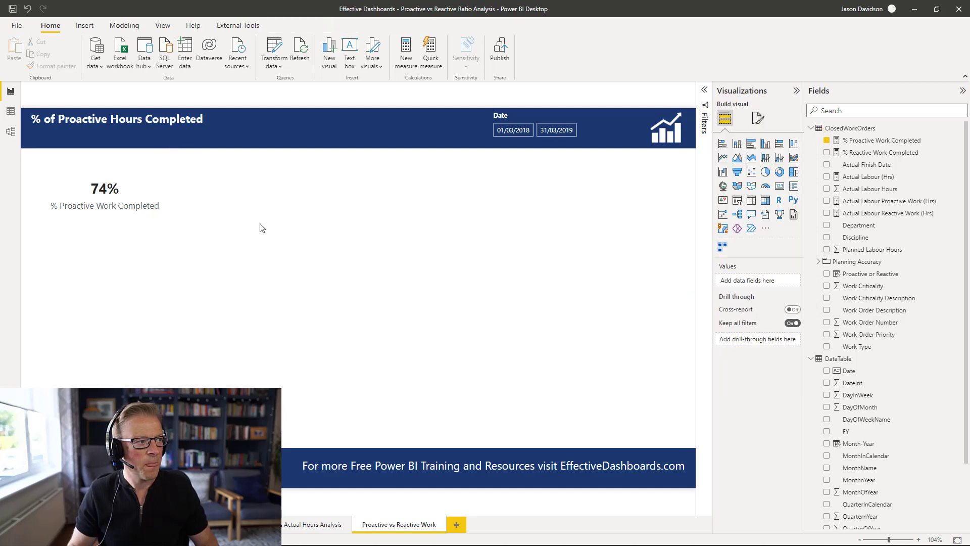
click(164, 191)
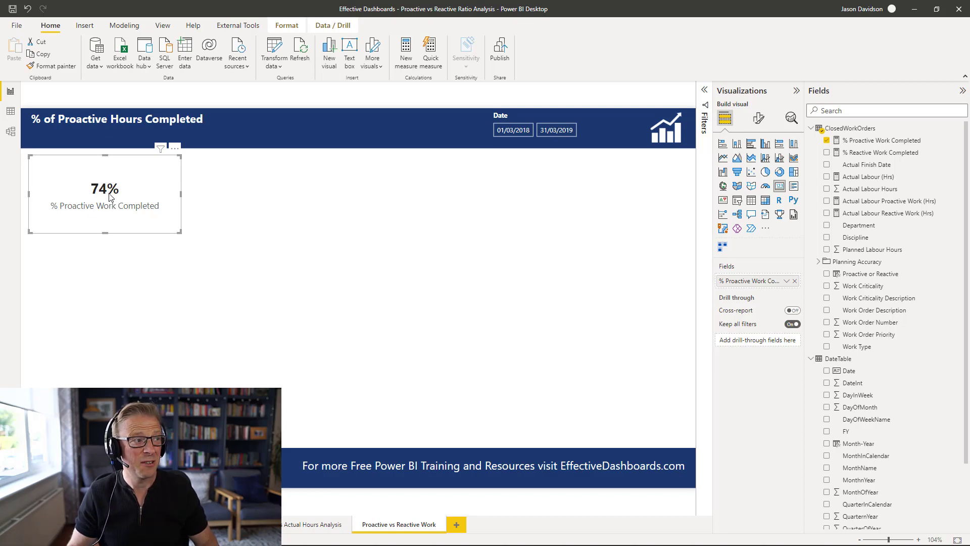
click(229, 198)
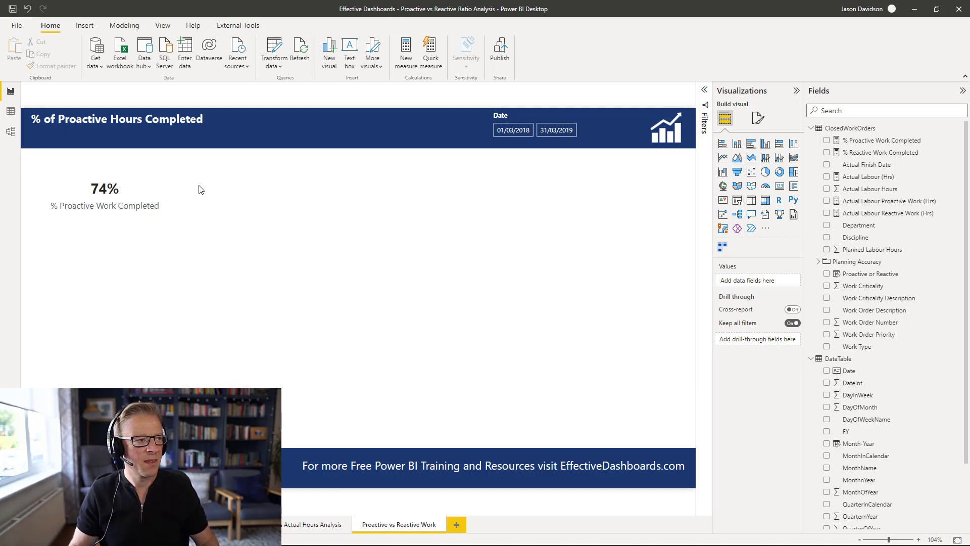
- Insert a line chart beside the card and widen it across the page
click(723, 158)
drag(136, 283, 282, 173)
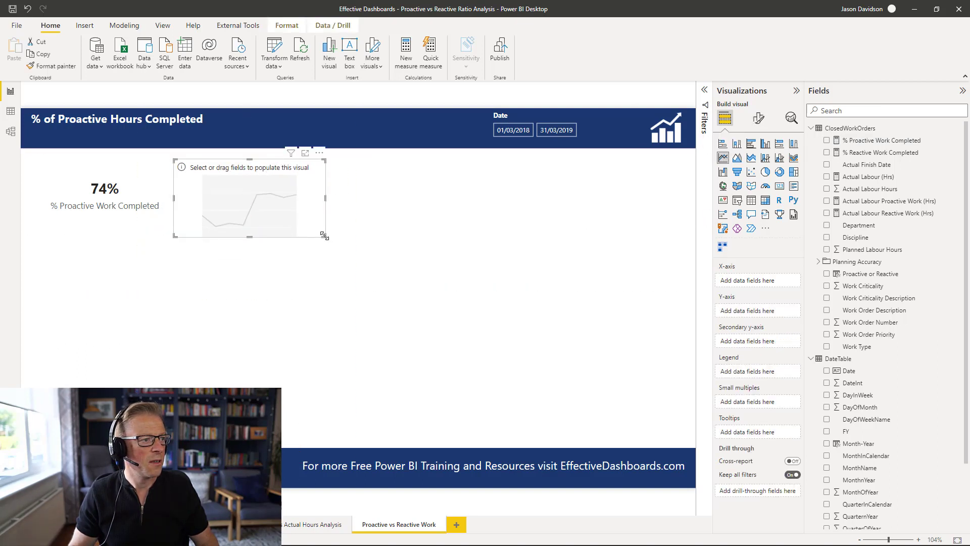
drag(324, 236, 683, 264)
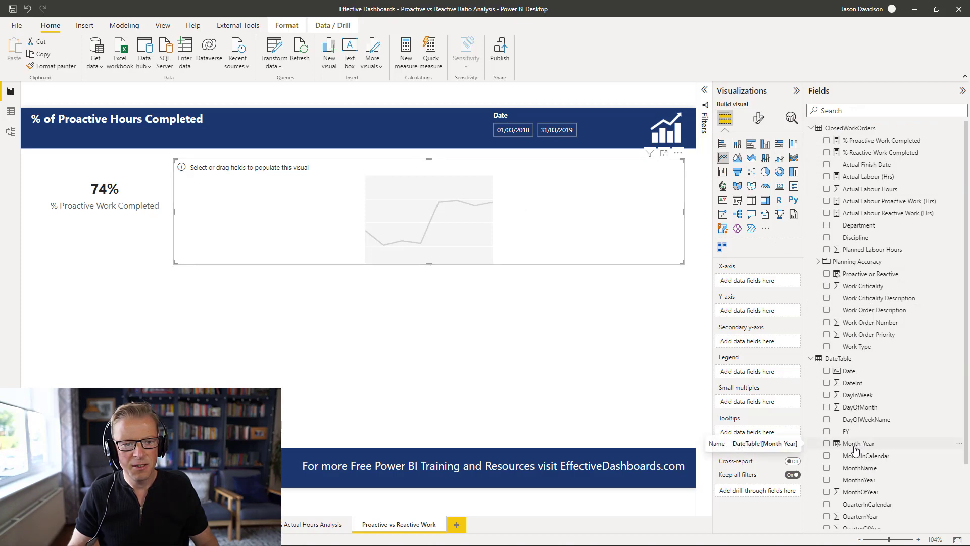
- Plot % Proactive Work Completed by Month-Year on the line chart
drag(859, 449, 765, 286)
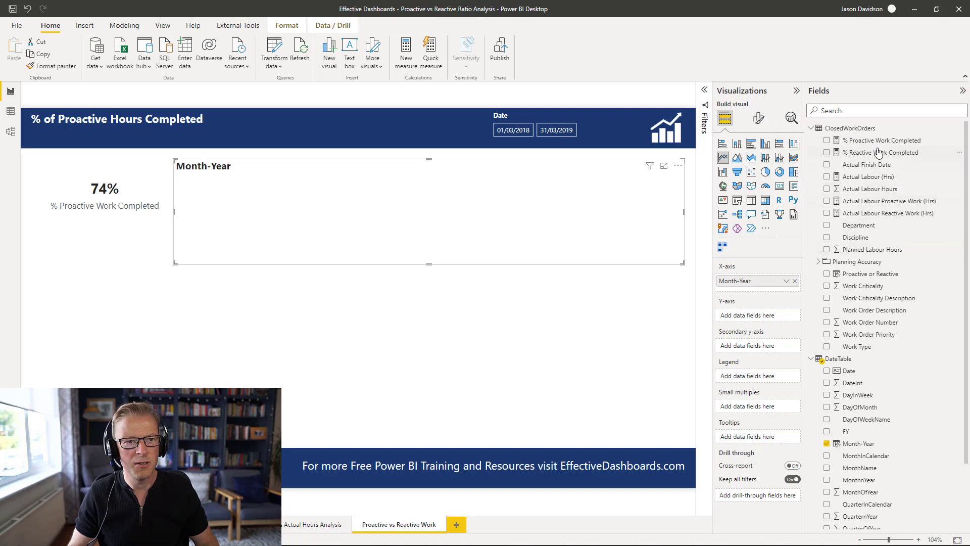
drag(878, 142, 541, 228)
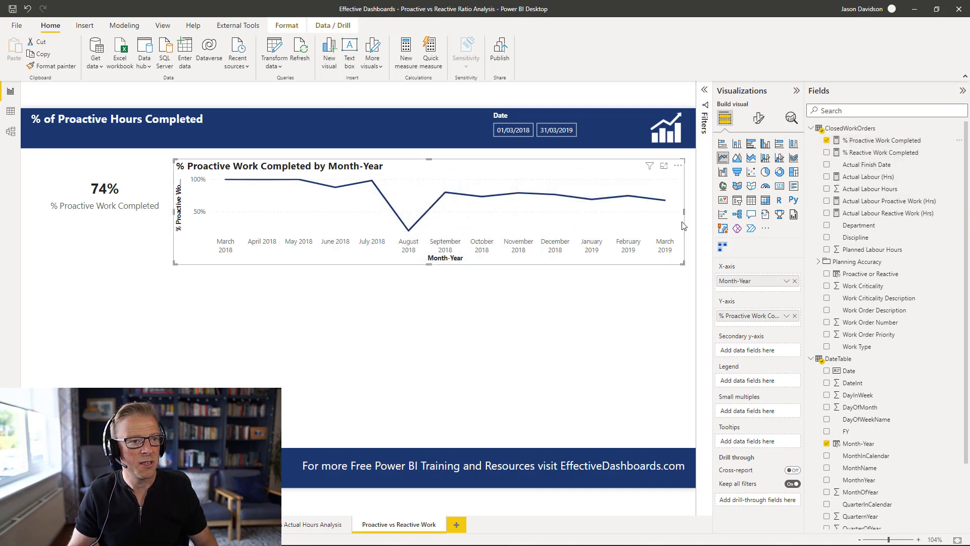
- Duplicate the line chart and place the copy below the original
click(503, 323)
click(508, 175)
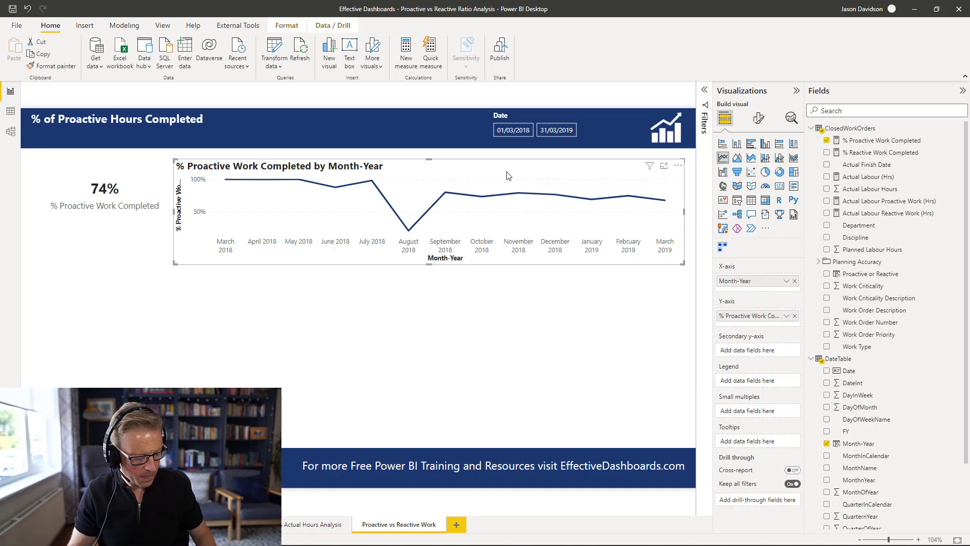
key(ctrl+c)
key(ctrl+v)
drag(508, 176, 526, 275)
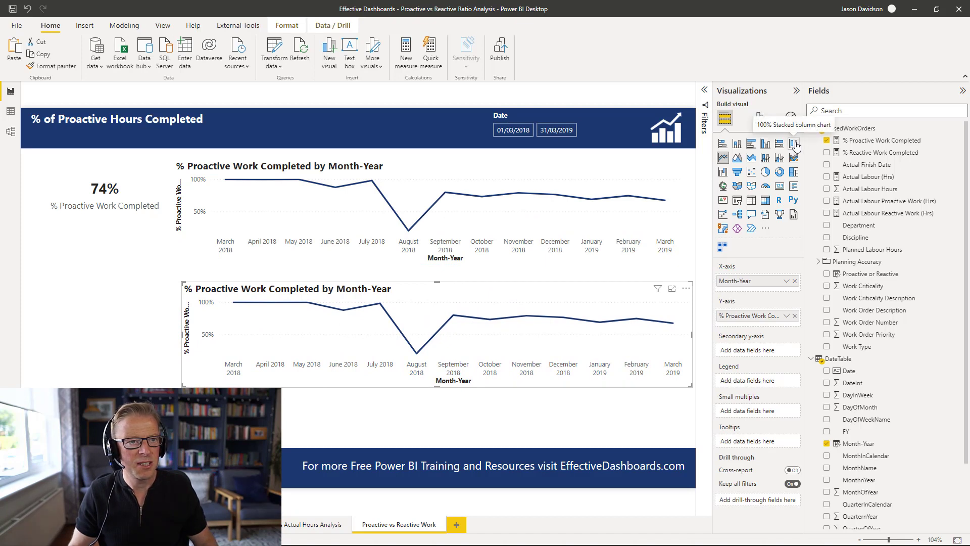
- Change the copy to a 100% stacked column chart and add % Reactive Work Completed to it
mouse_move(585, 314)
click(794, 144)
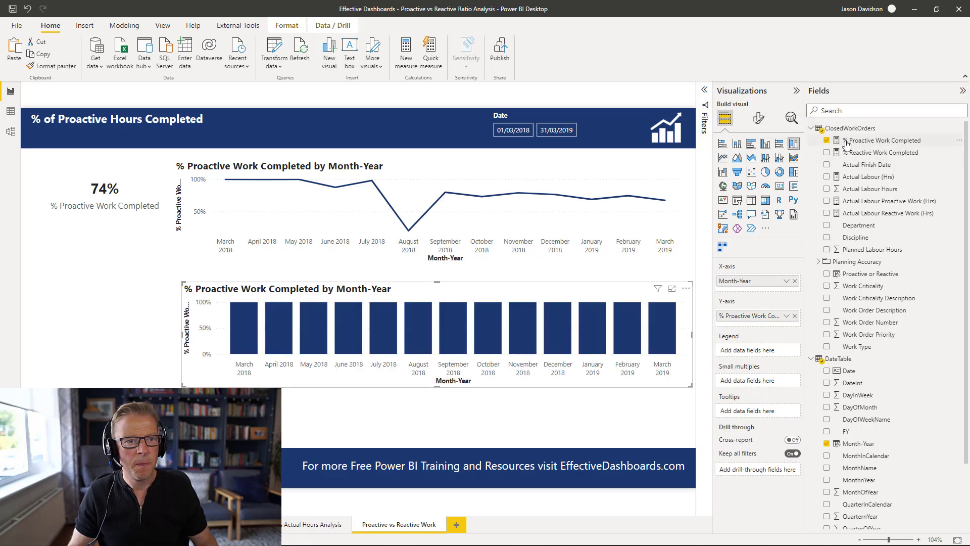
drag(855, 152, 760, 324)
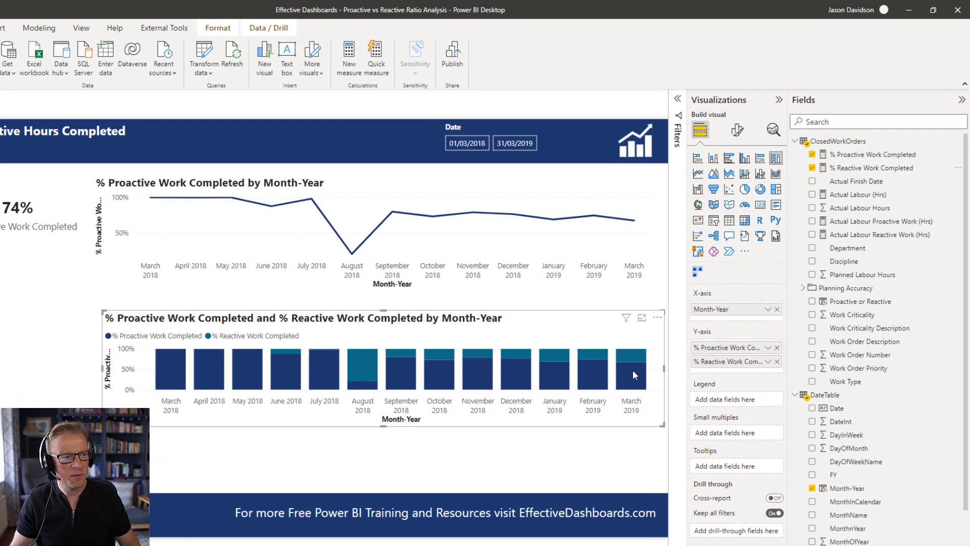
- Replace the column chart's percentage measures with Actual Labour Proactive Work (Hrs) and Actual Labour Reactive Work (Hrs)
mouse_move(663, 340)
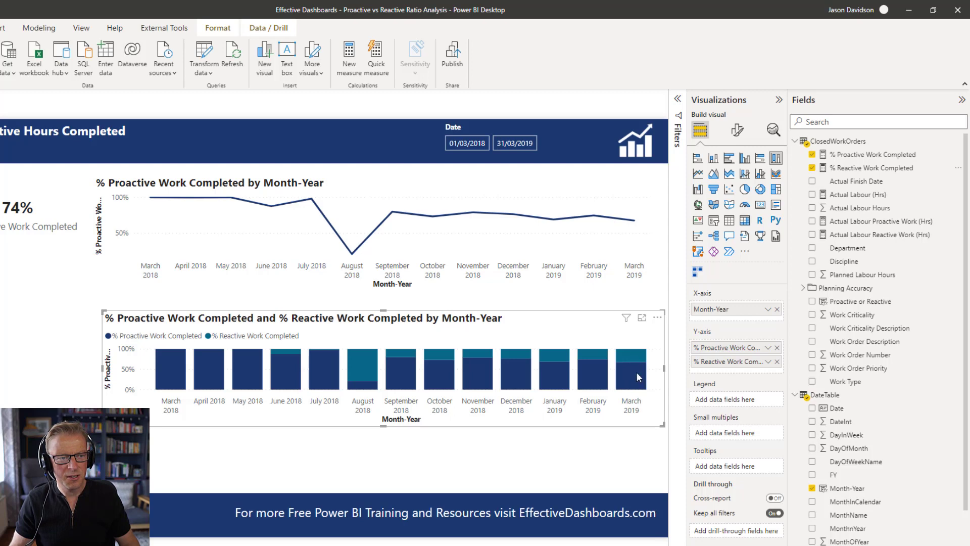
mouse_move(641, 369)
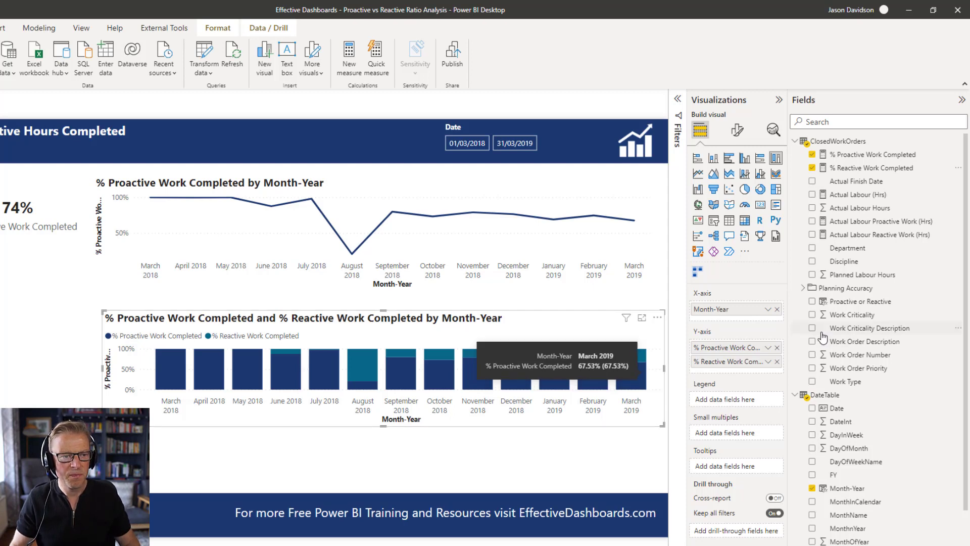
click(777, 361)
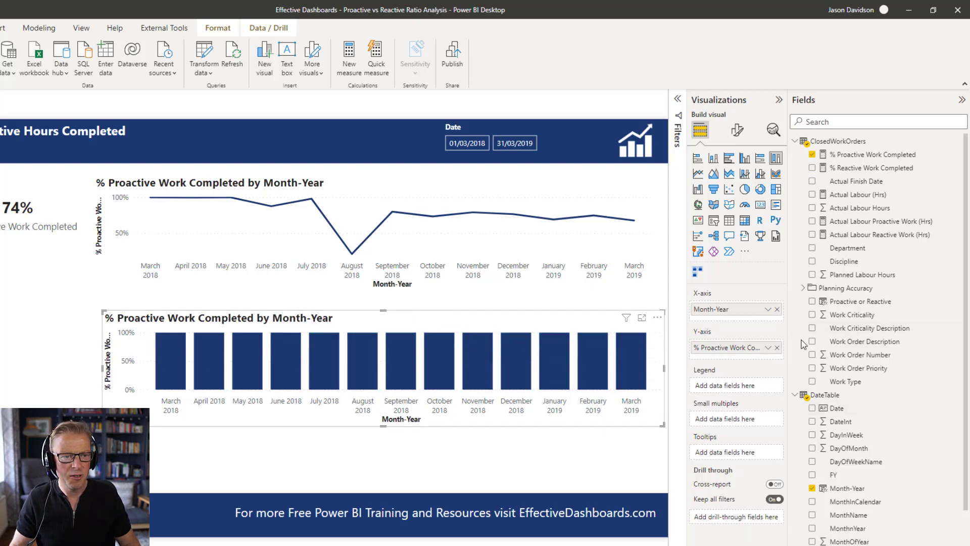
click(777, 348)
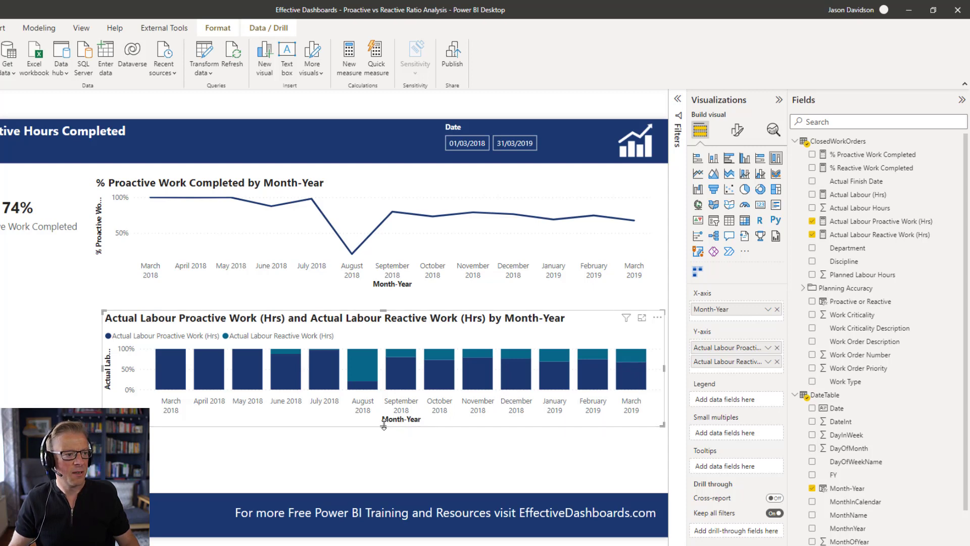
- Make the column chart slightly taller and switch it to a stacked column chart
drag(383, 425, 384, 437)
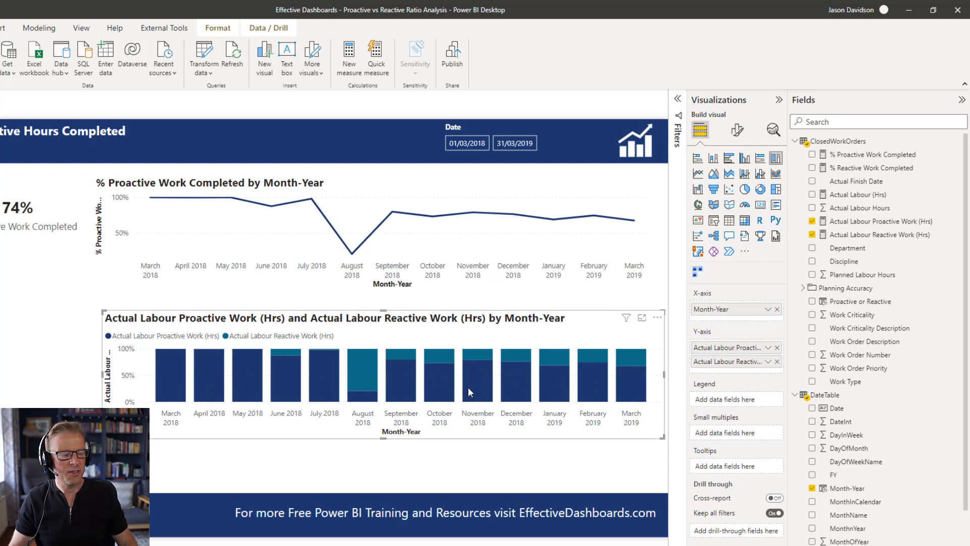
click(29, 215)
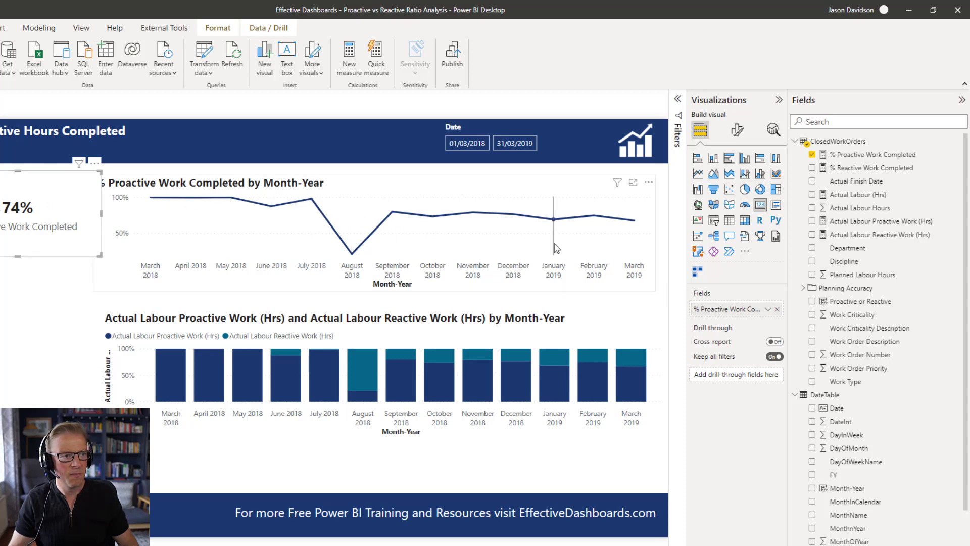
click(544, 332)
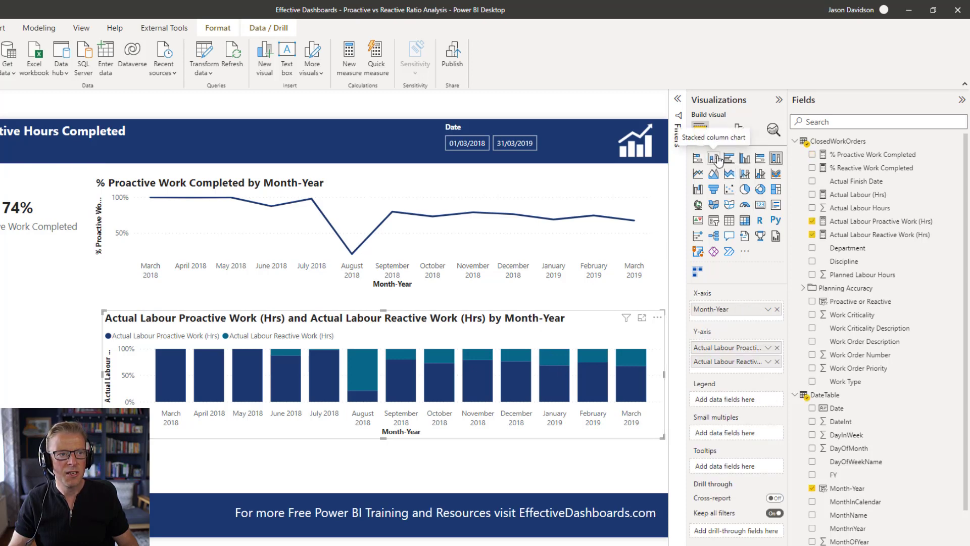
click(714, 159)
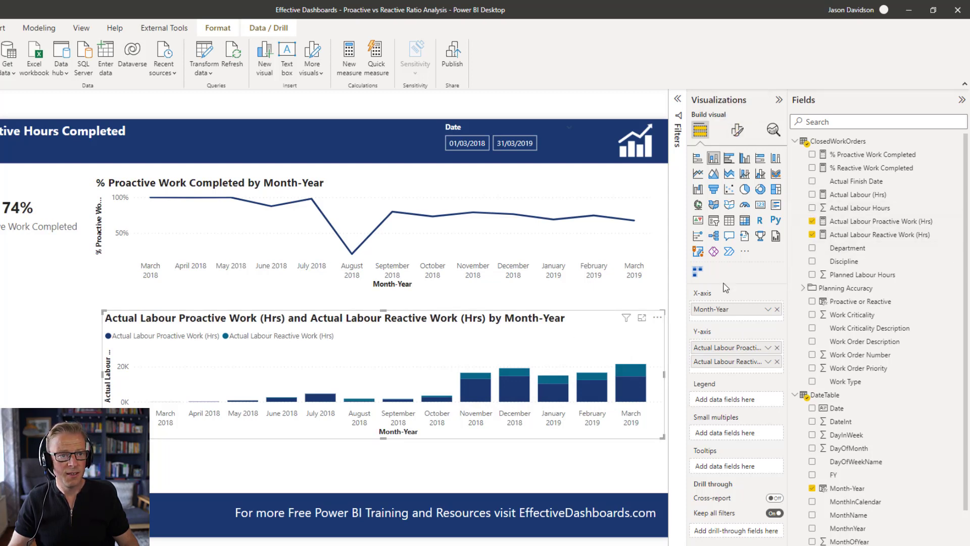
- Turn on data labels and total labels for the stacked column chart
click(744, 133)
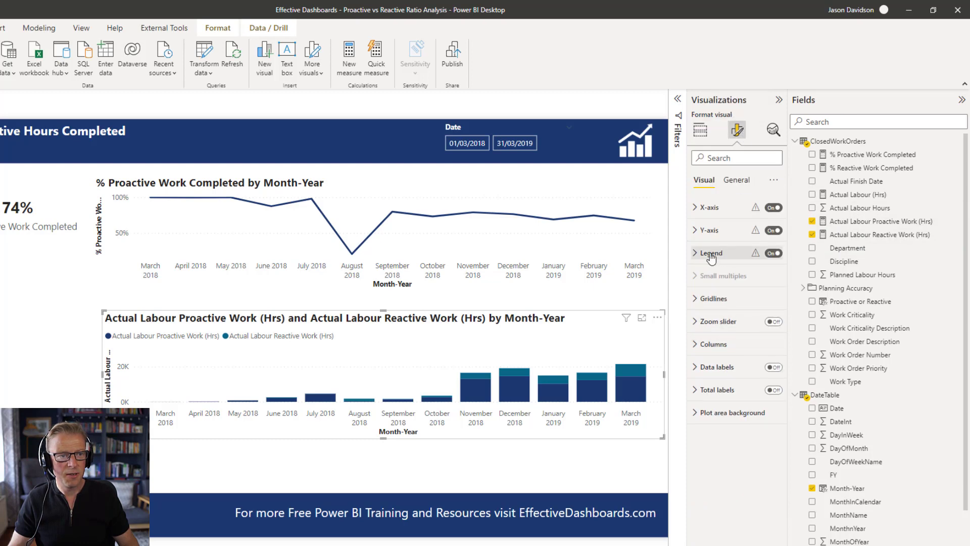
click(777, 369)
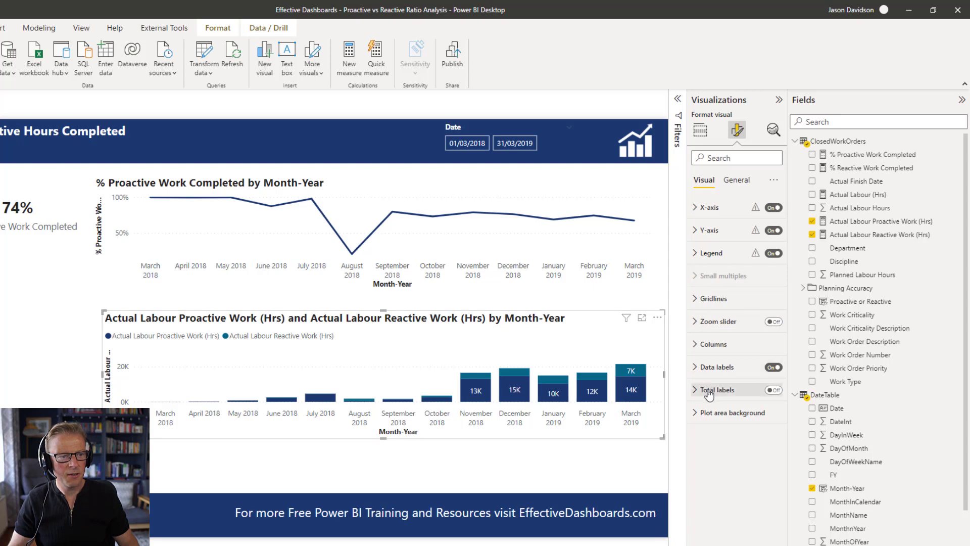
click(781, 391)
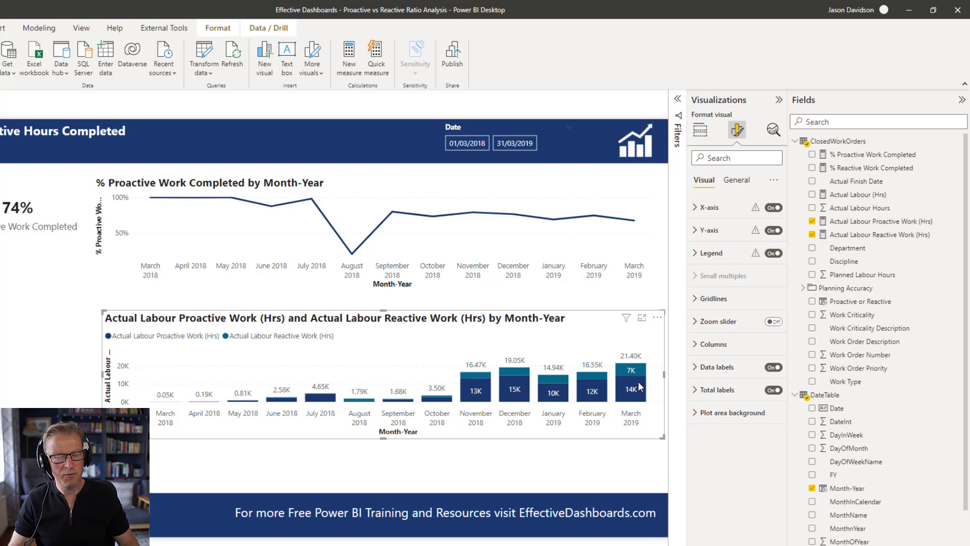
mouse_move(638, 381)
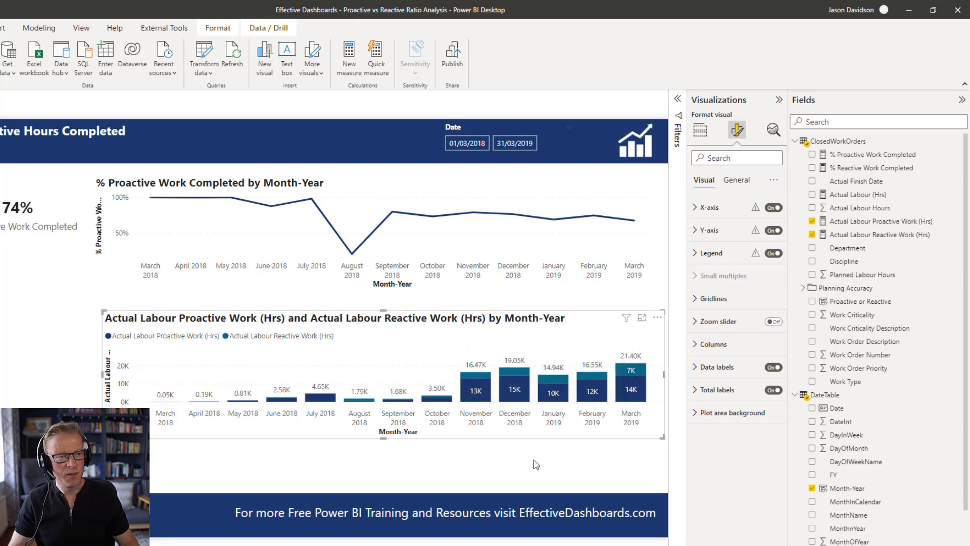
- Turn on data labels for the % Proactive Work Completed line chart
click(507, 472)
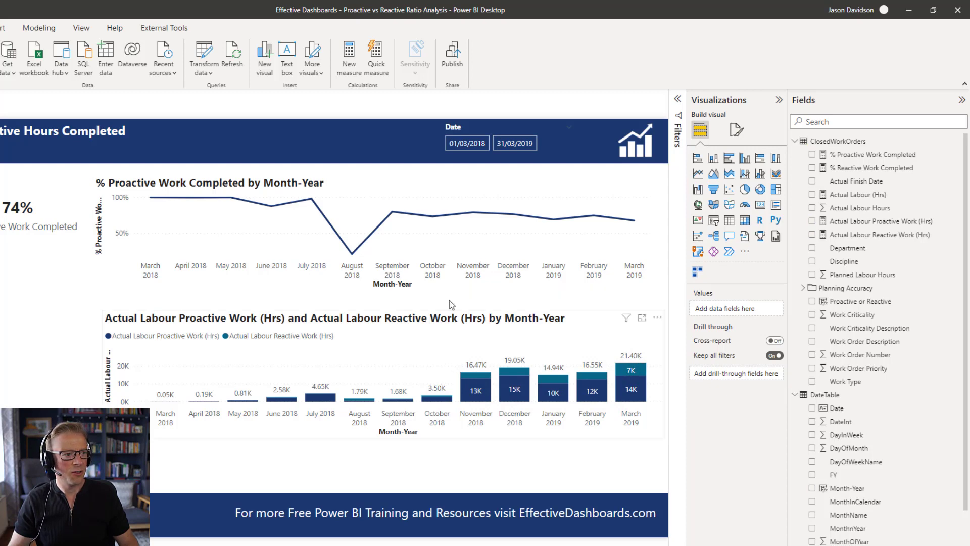
click(474, 191)
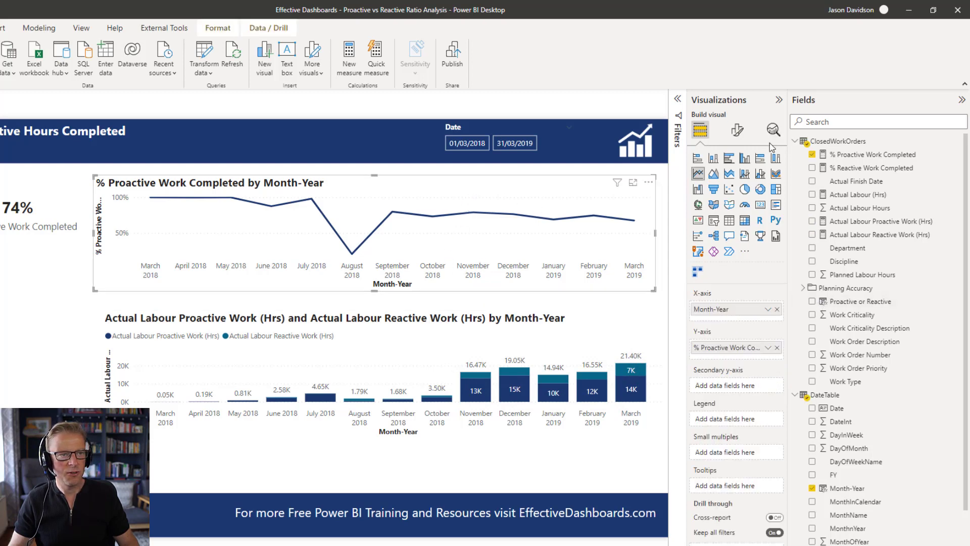
click(737, 130)
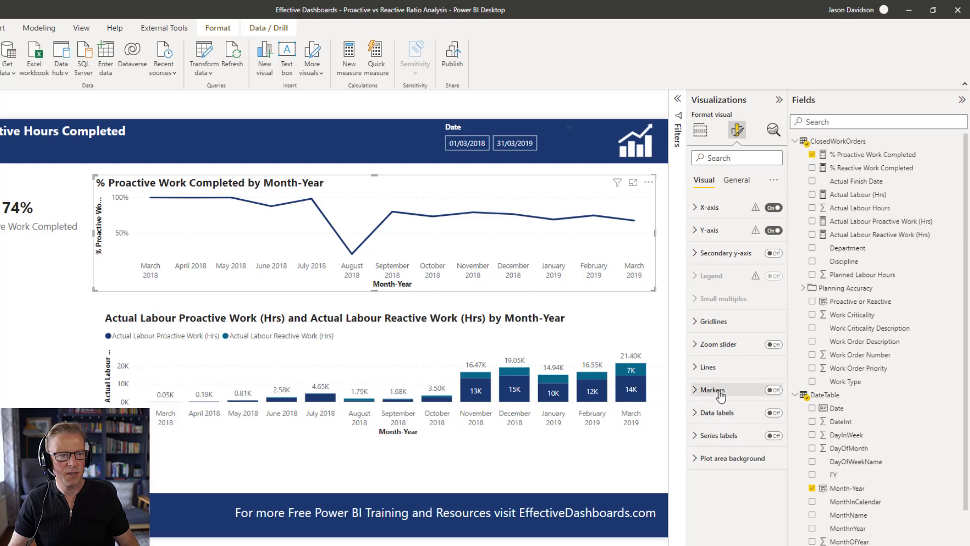
click(773, 413)
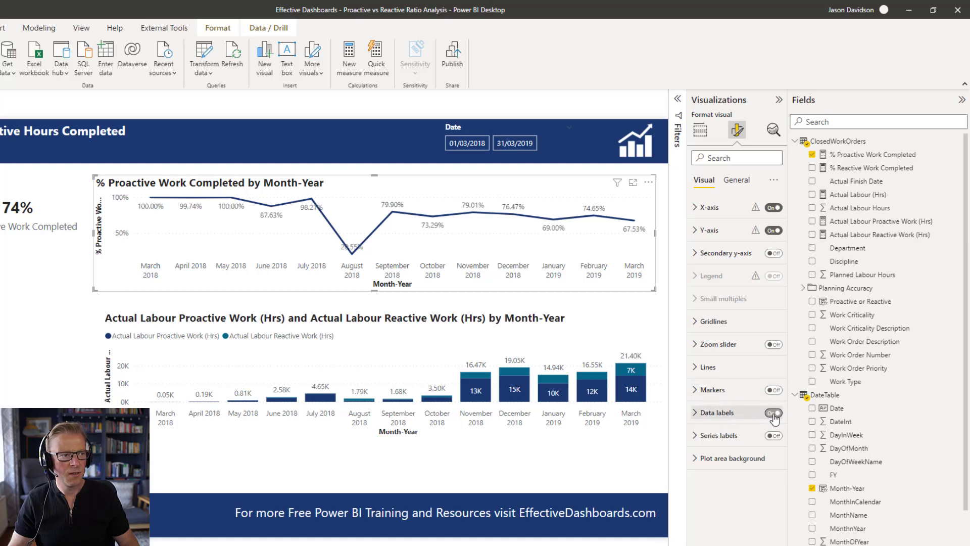
- Resize the KPI card to make it narrower and shorter
click(285, 295)
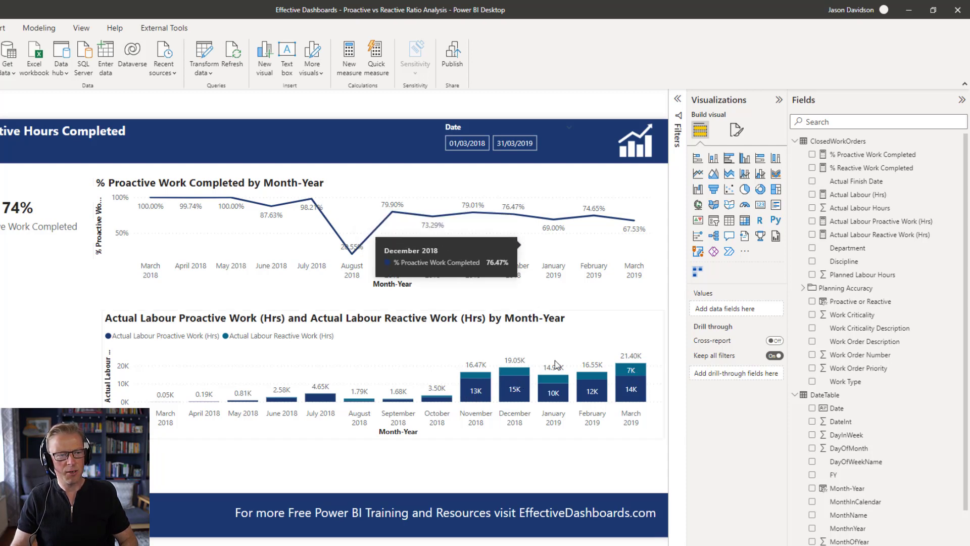
mouse_move(560, 400)
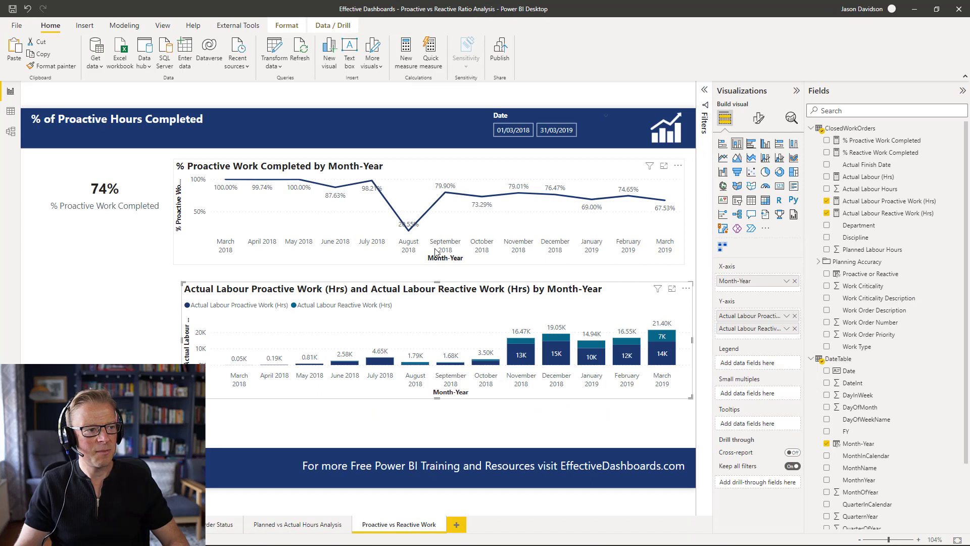
click(115, 187)
drag(173, 194, 162, 195)
drag(93, 232, 93, 218)
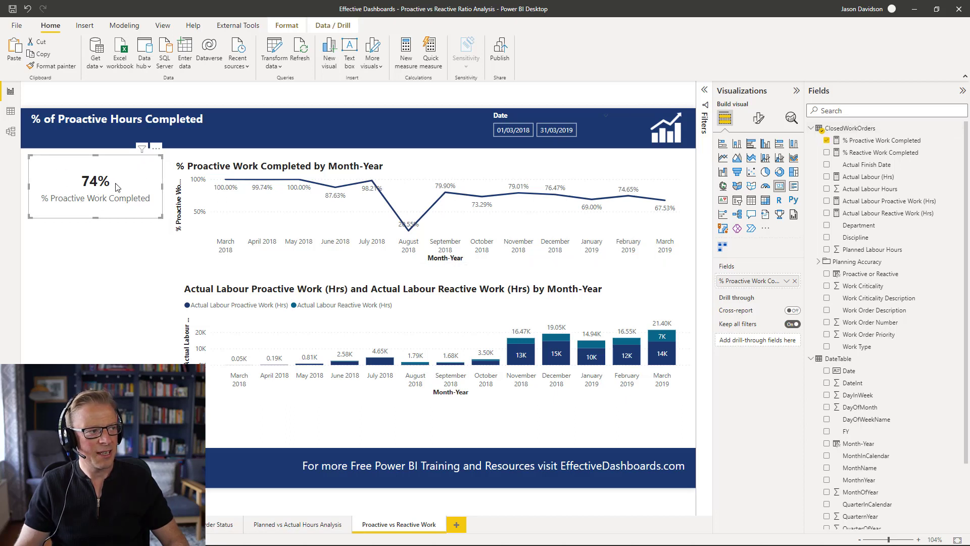
- Set the KPI card's callout value font size to 24
click(758, 119)
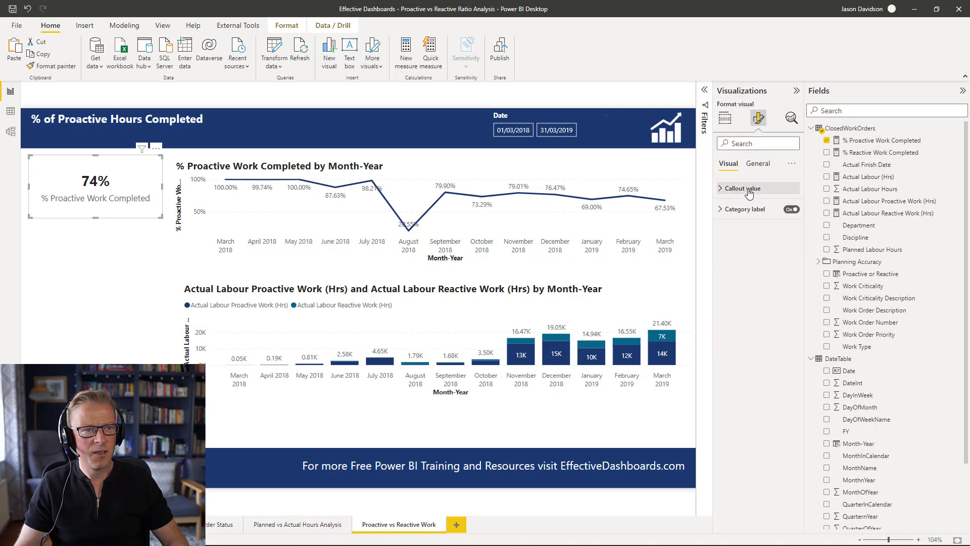
click(741, 188)
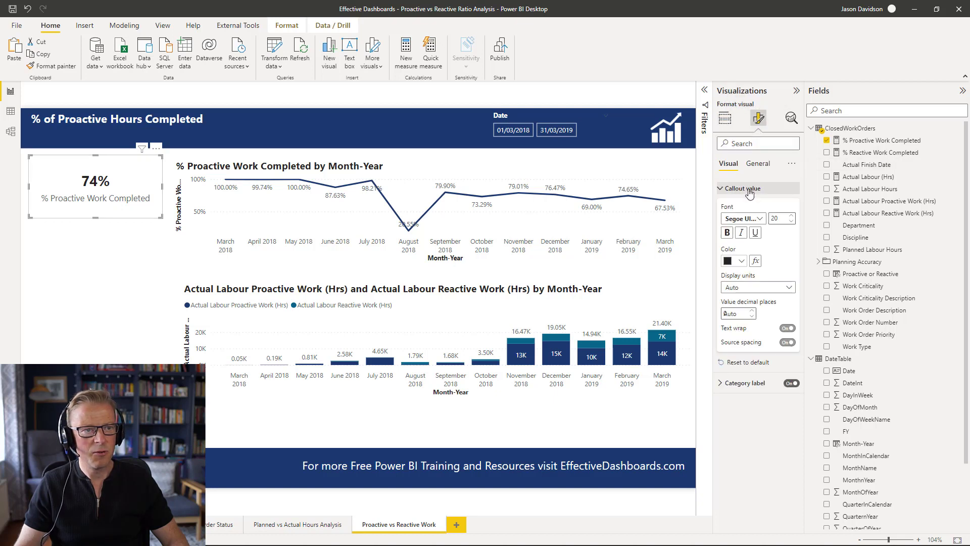
click(794, 218)
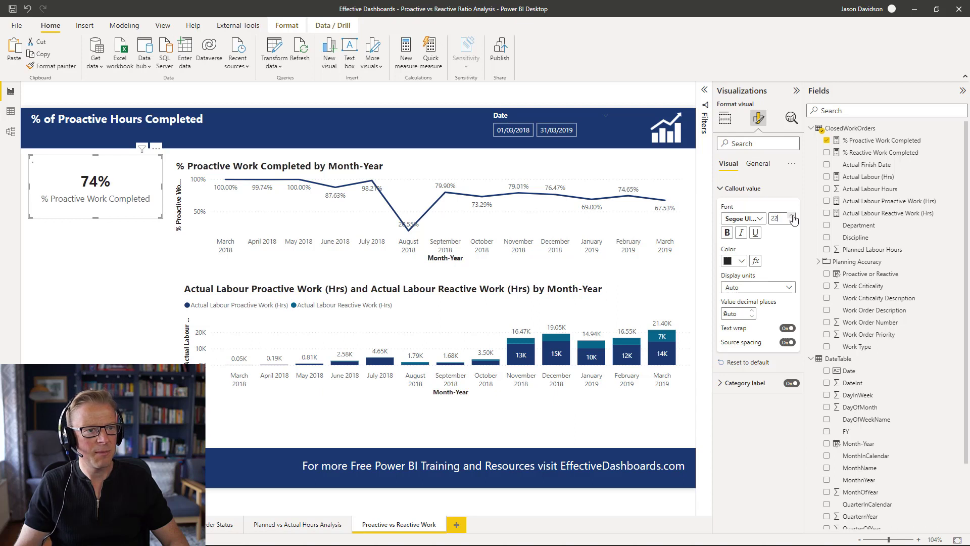
click(792, 215)
click(793, 216)
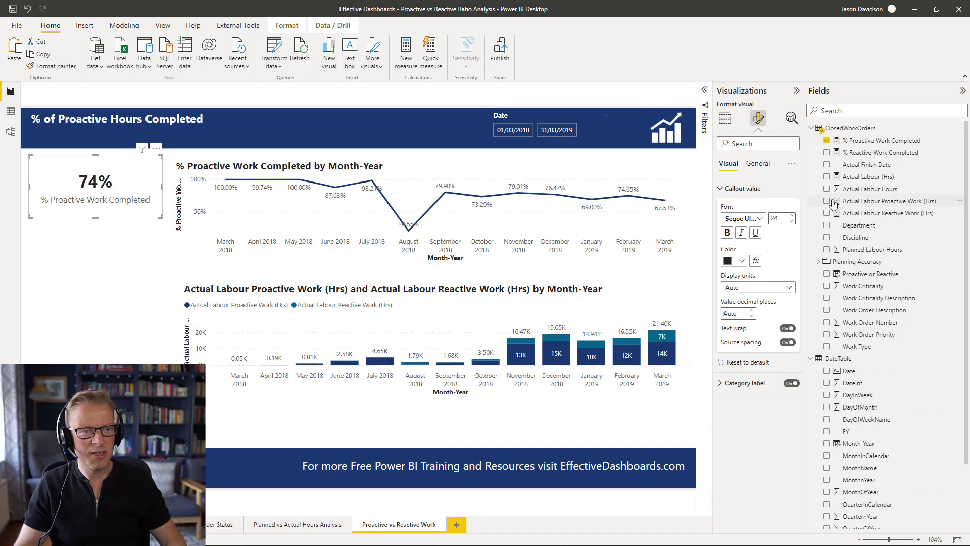
- Turn off the KPI card's category label and turn on its title, % Proactive Work Hours
click(745, 190)
click(791, 209)
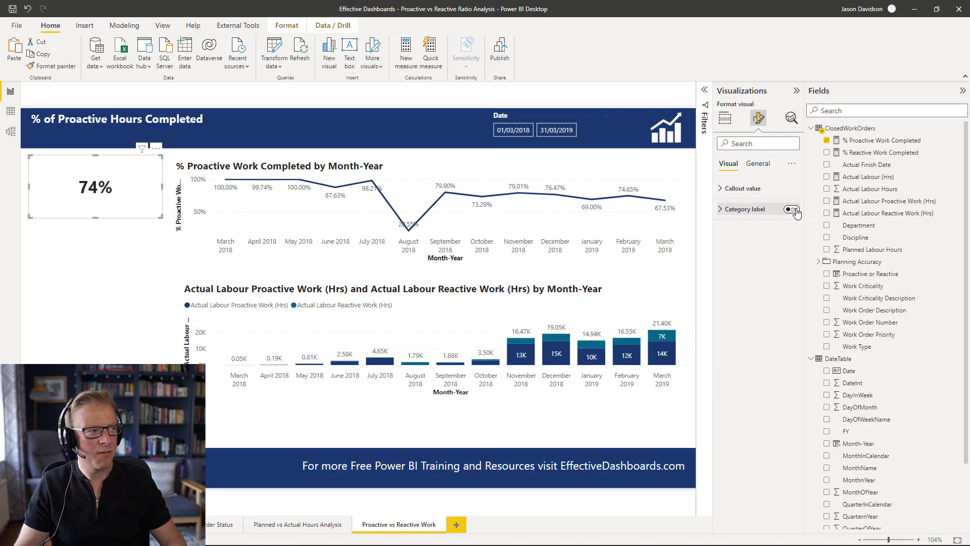
click(758, 163)
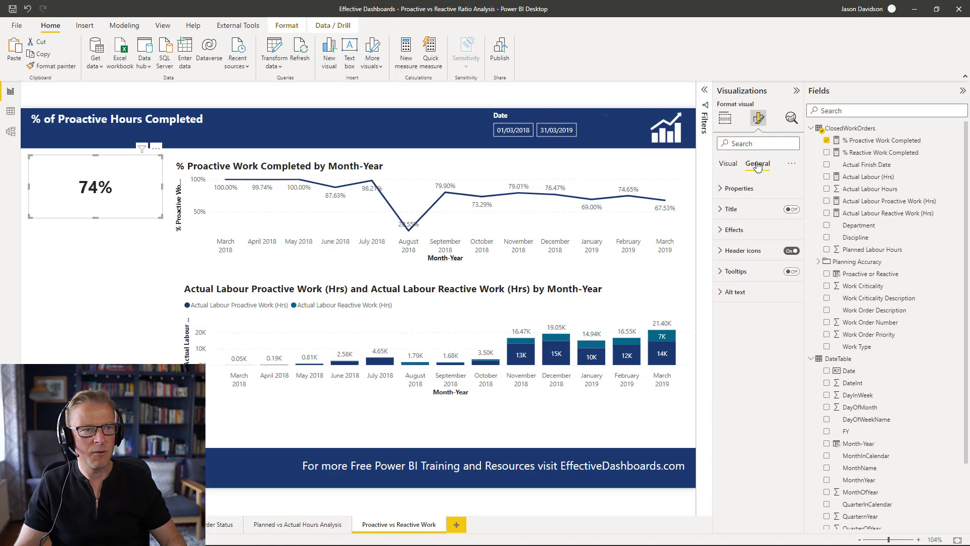
click(732, 210)
click(132, 236)
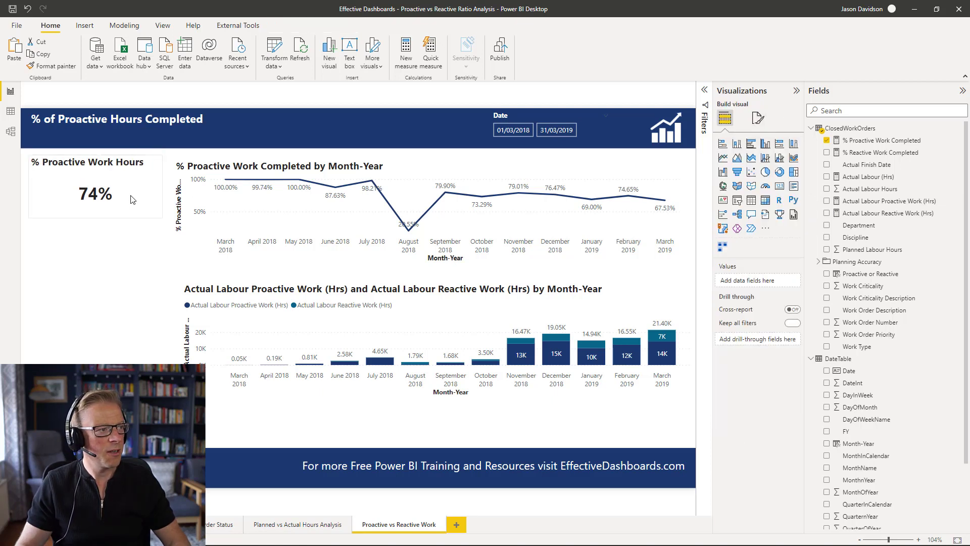
- Centre the KPI card's title
click(133, 193)
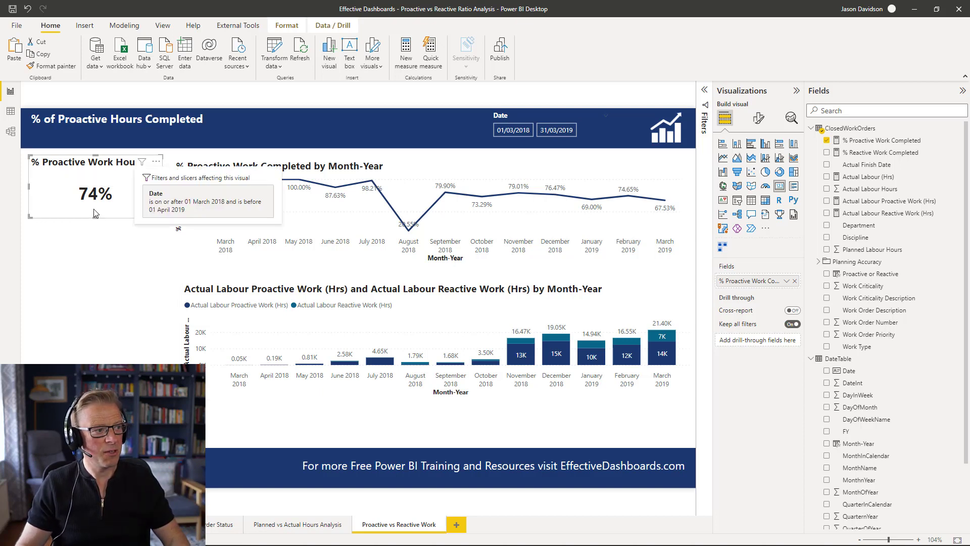
click(127, 273)
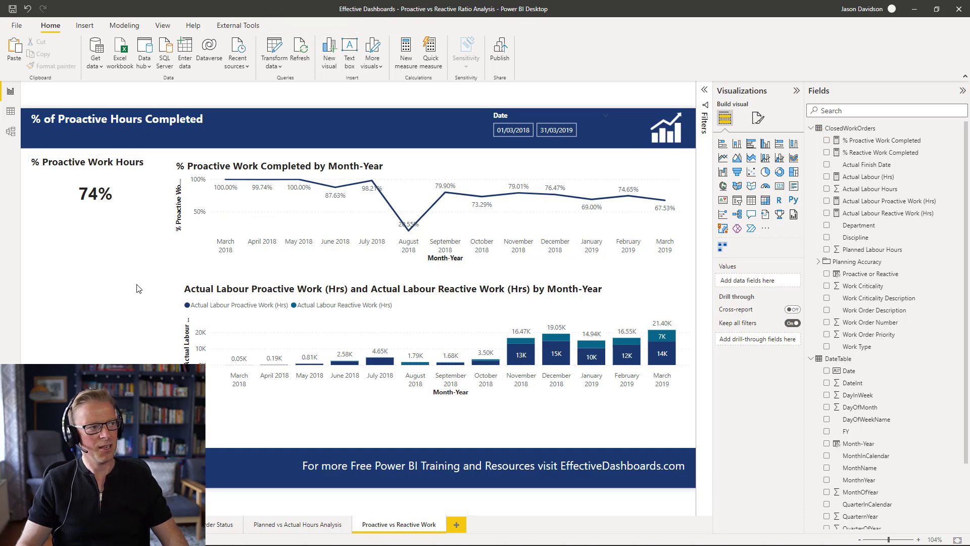
click(127, 185)
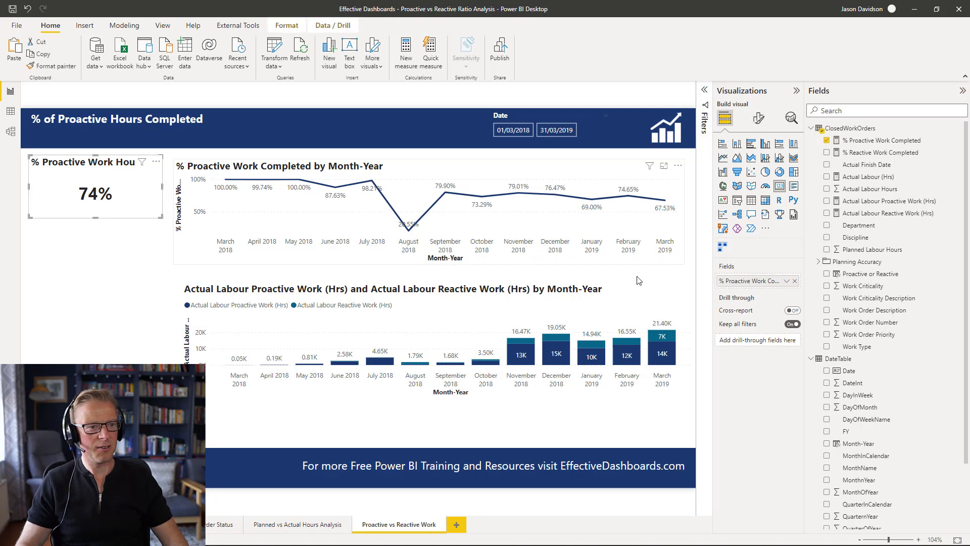
click(758, 118)
click(75, 266)
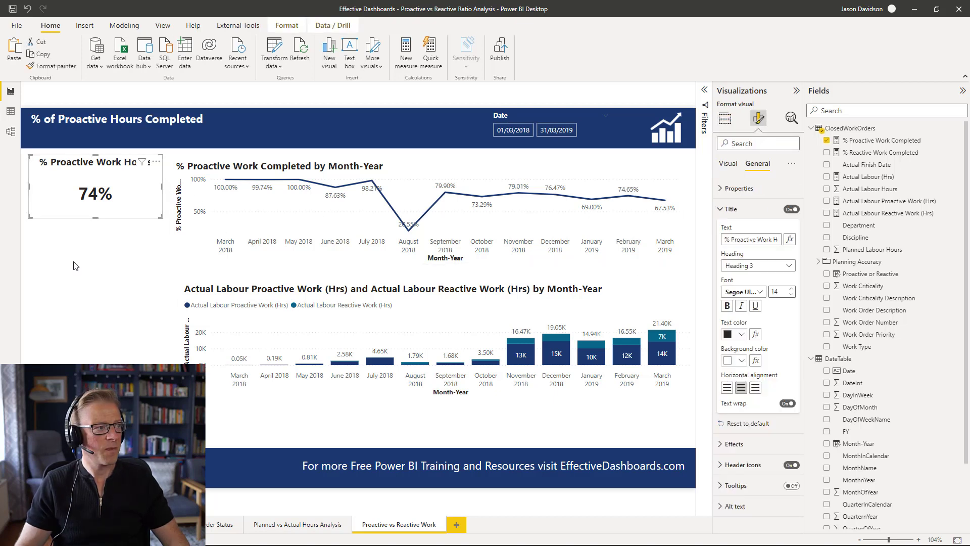
- Turn on a shadow for the KPI card and set its position to Custom
click(121, 190)
click(758, 117)
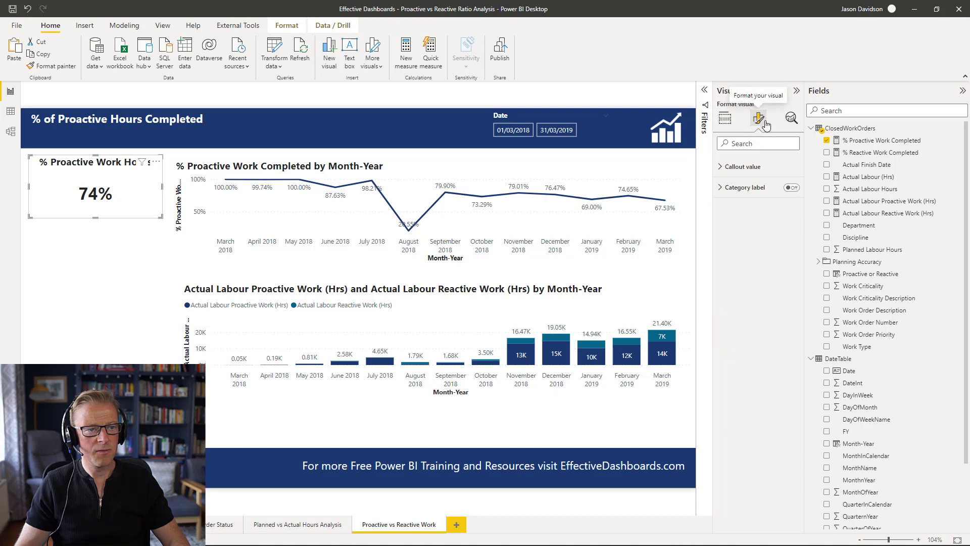
click(758, 164)
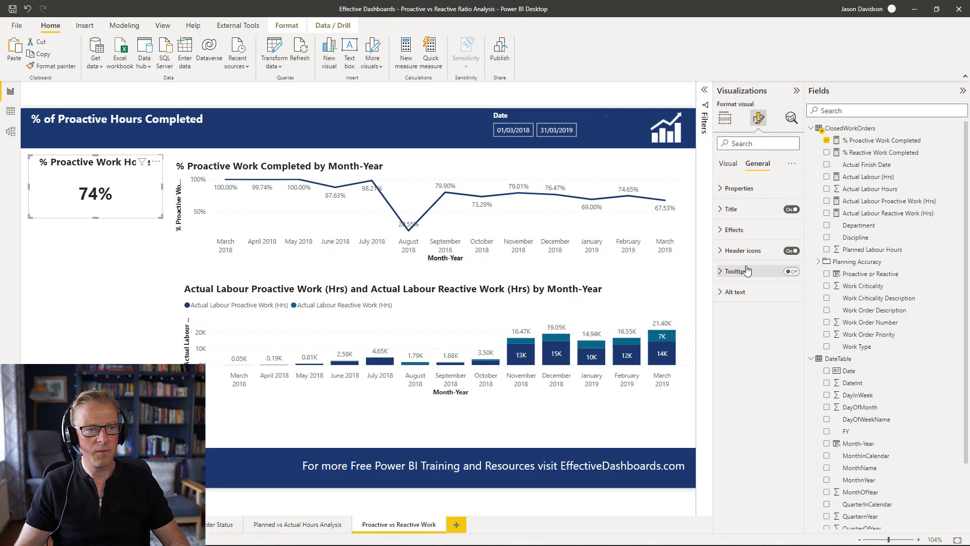
click(741, 231)
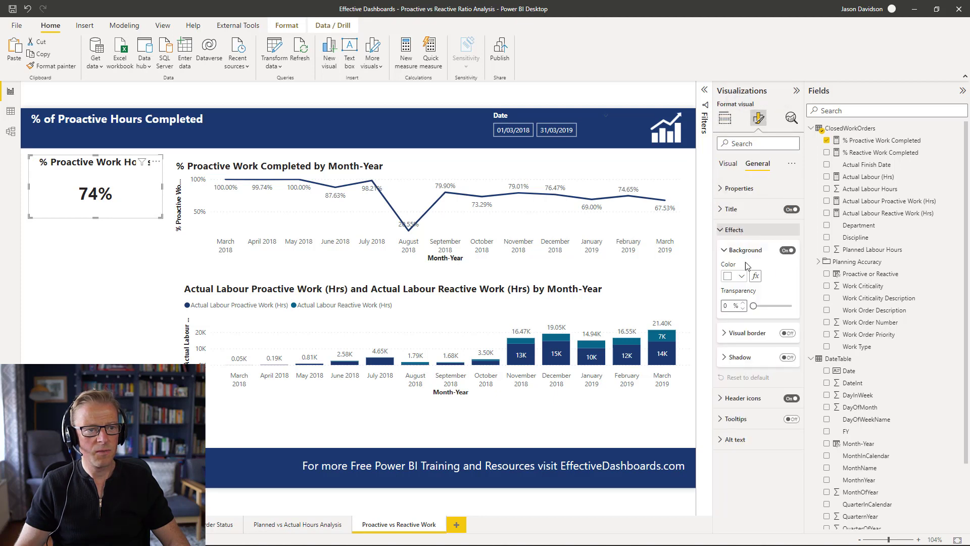
click(746, 361)
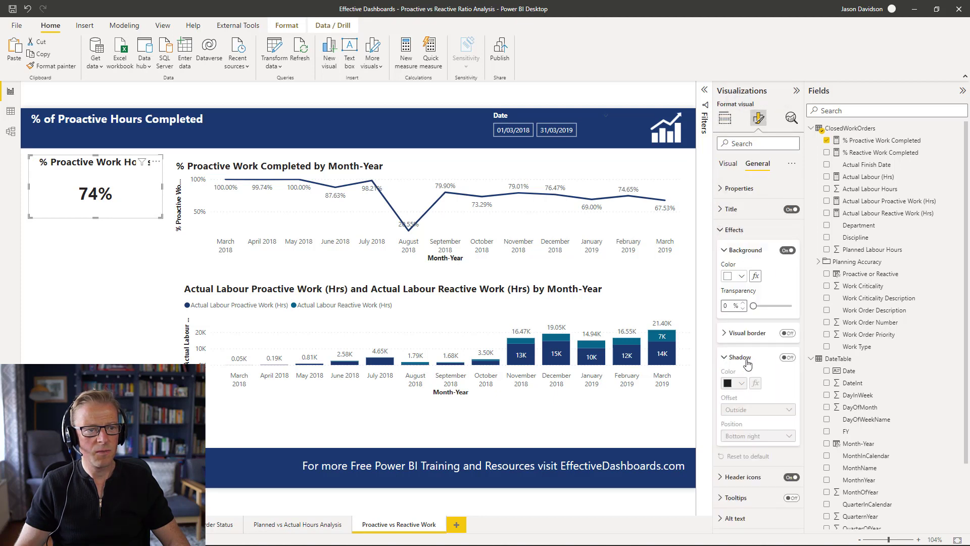
click(790, 359)
click(756, 437)
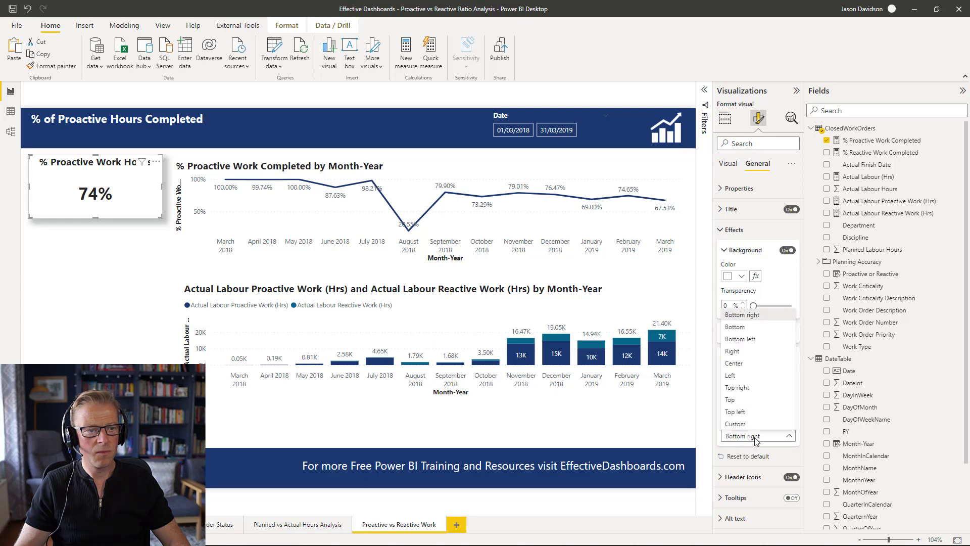
click(752, 424)
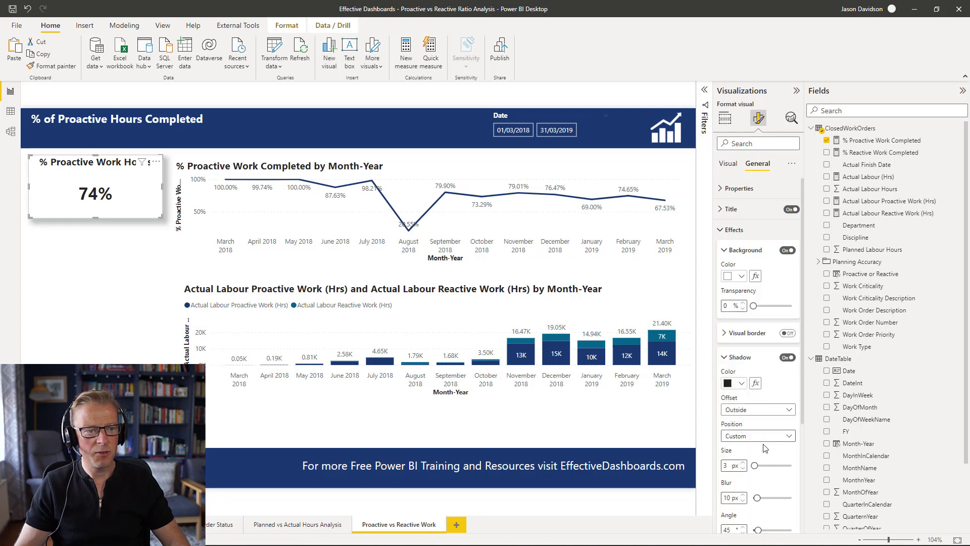
- Set the card shadow's blur and distance to 5 px and its colour to light grey
scroll(764, 445, down, 3)
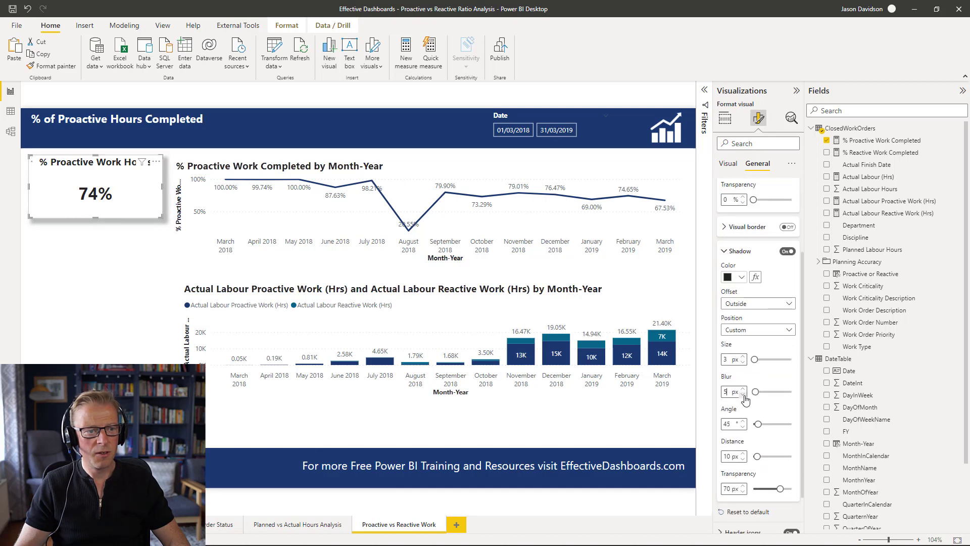
click(743, 459)
click(743, 459)
click(743, 459)
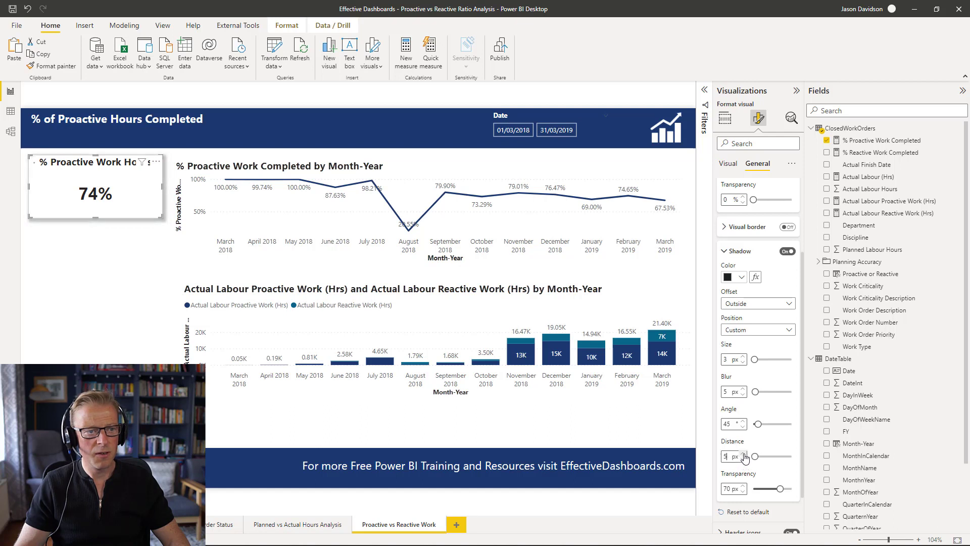
click(738, 278)
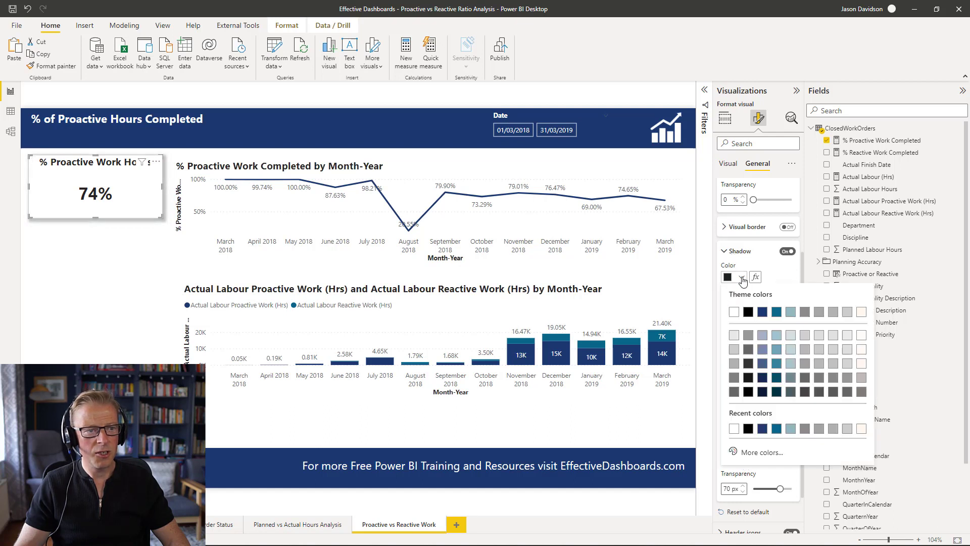
click(734, 364)
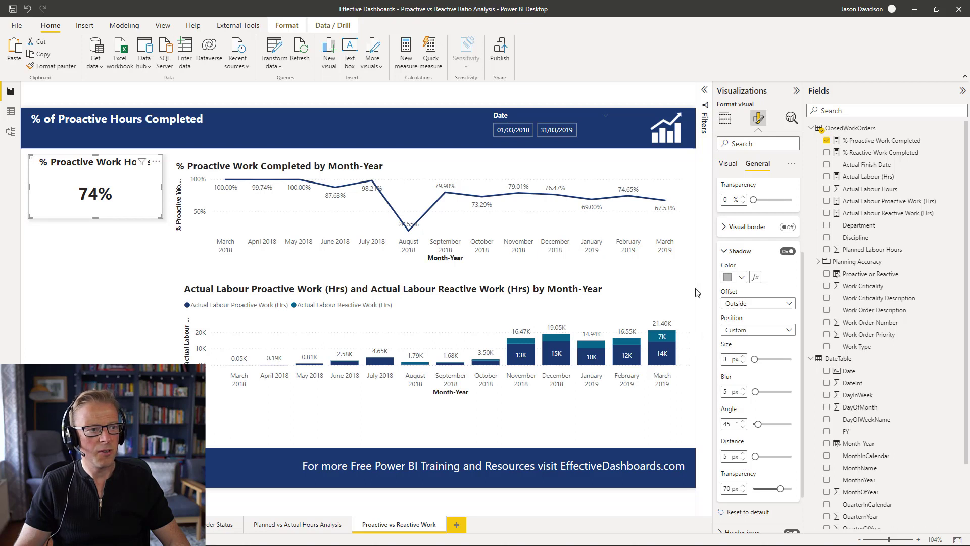
click(114, 299)
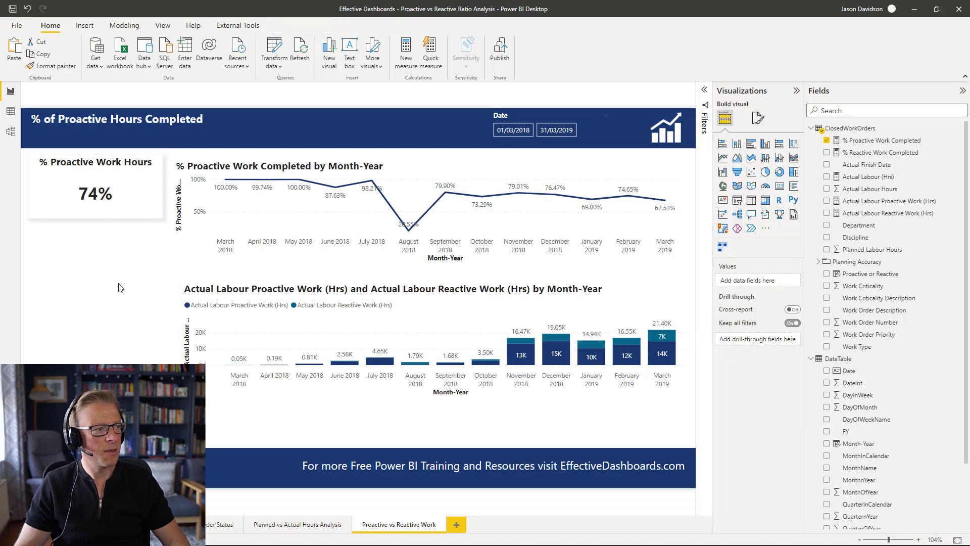
- Turn on a visual border for the KPI card and set its colour to white
click(145, 202)
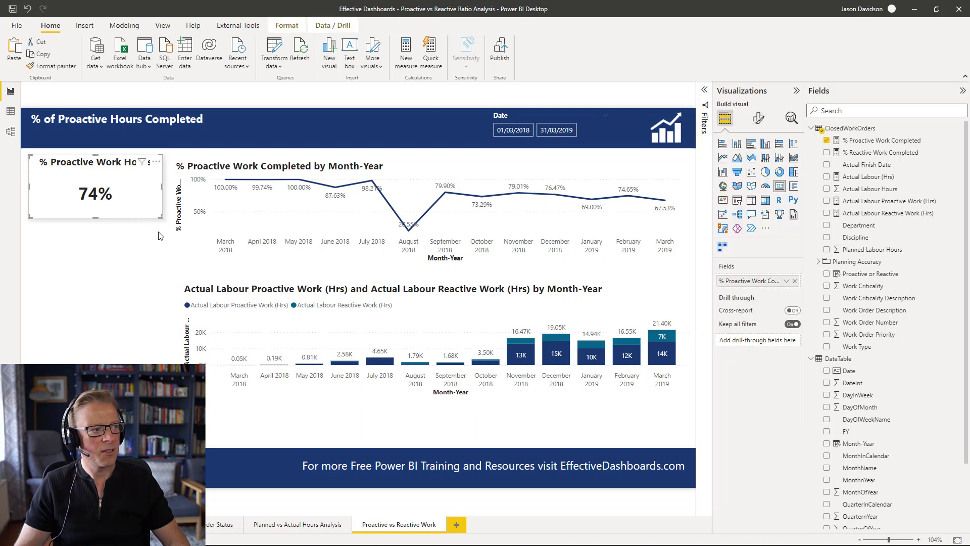
click(759, 118)
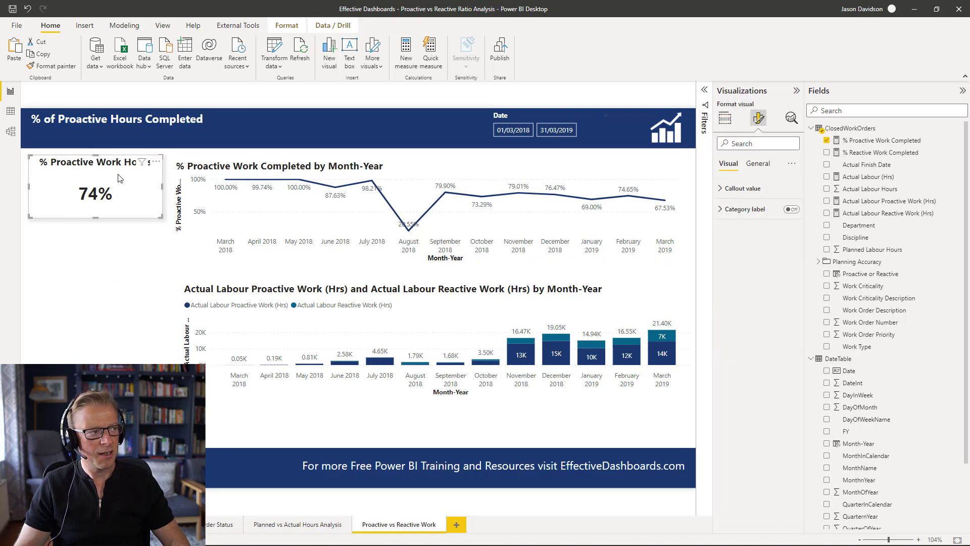
click(763, 165)
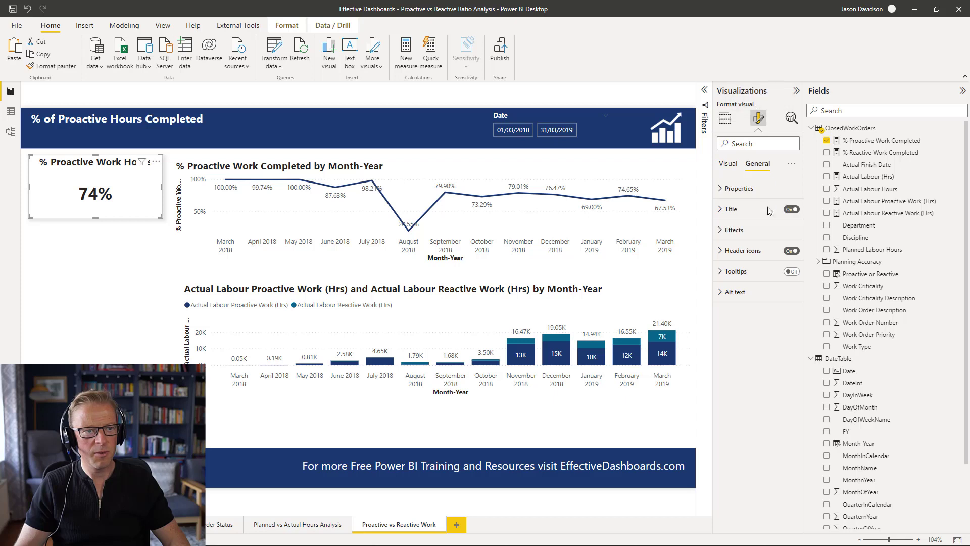
click(742, 233)
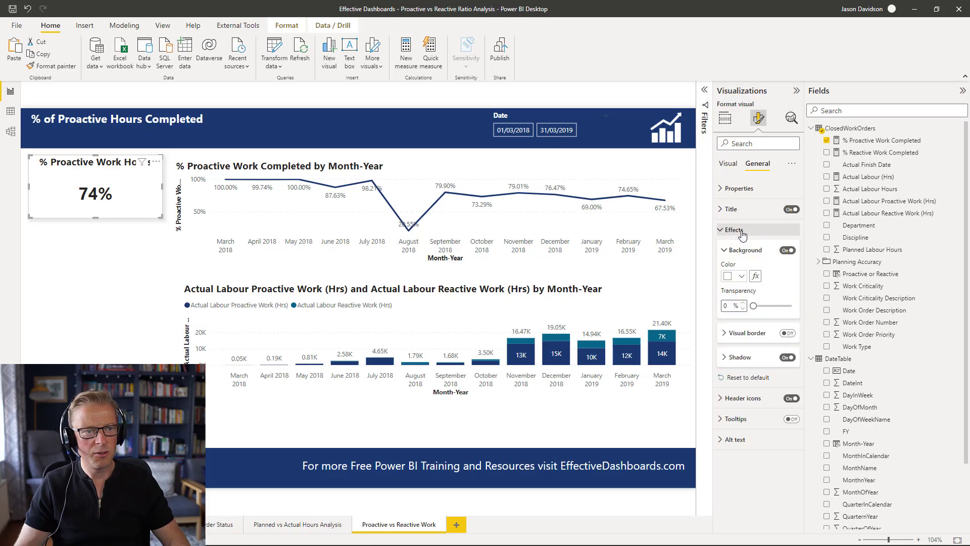
click(740, 336)
click(786, 334)
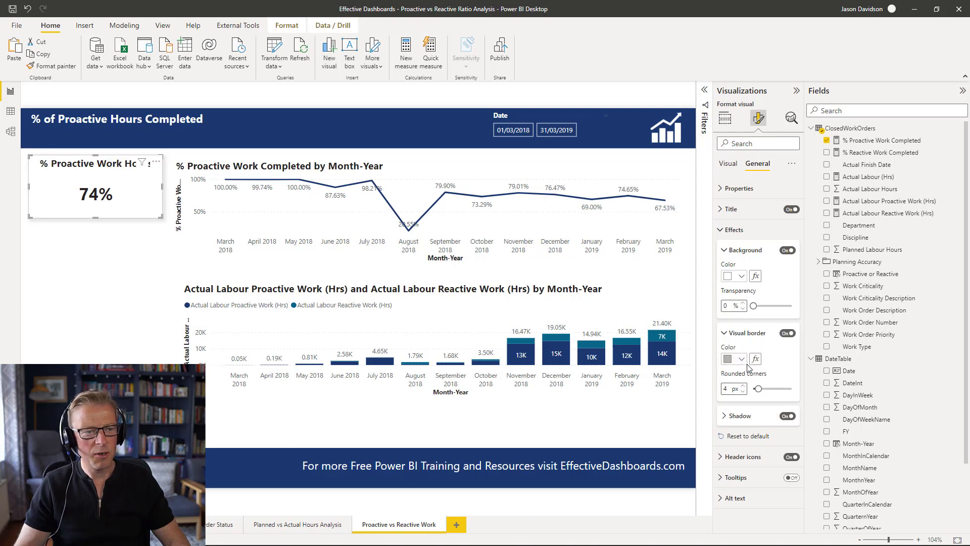
click(740, 360)
click(748, 315)
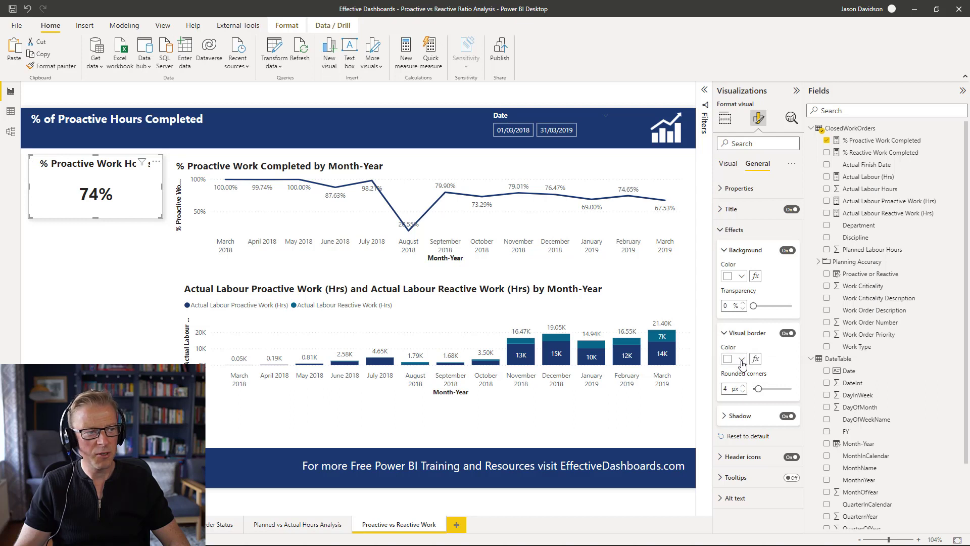
click(124, 270)
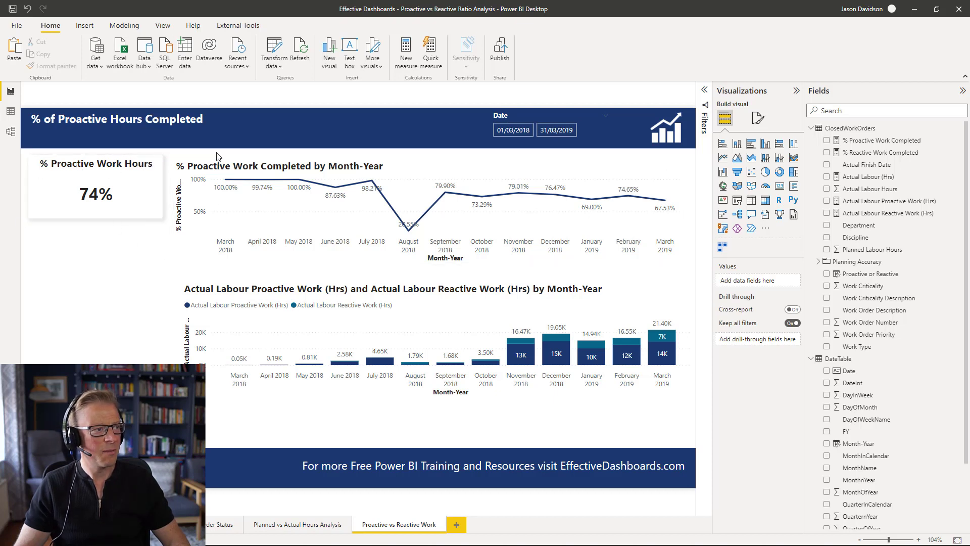
- Set the page's canvas background colour to light grey with 66% transparency
click(758, 117)
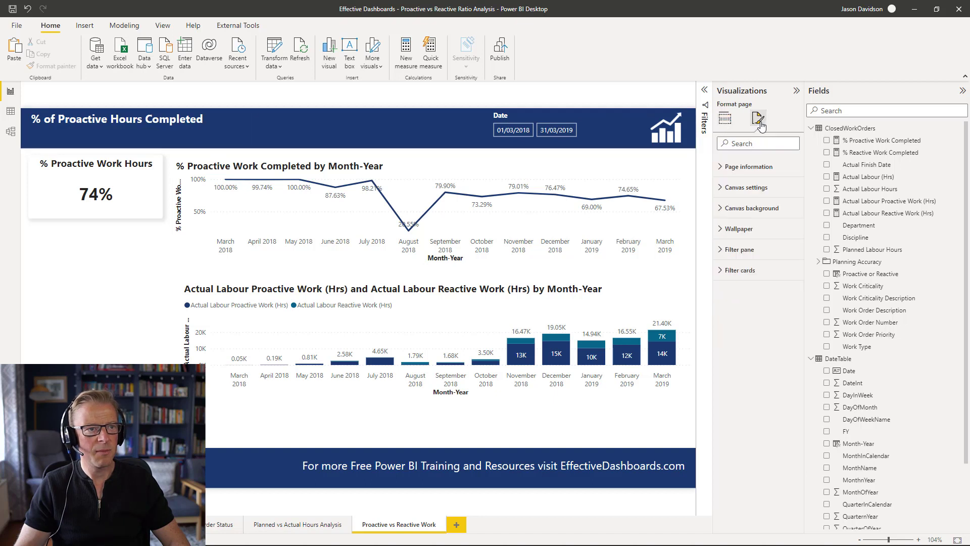
click(743, 208)
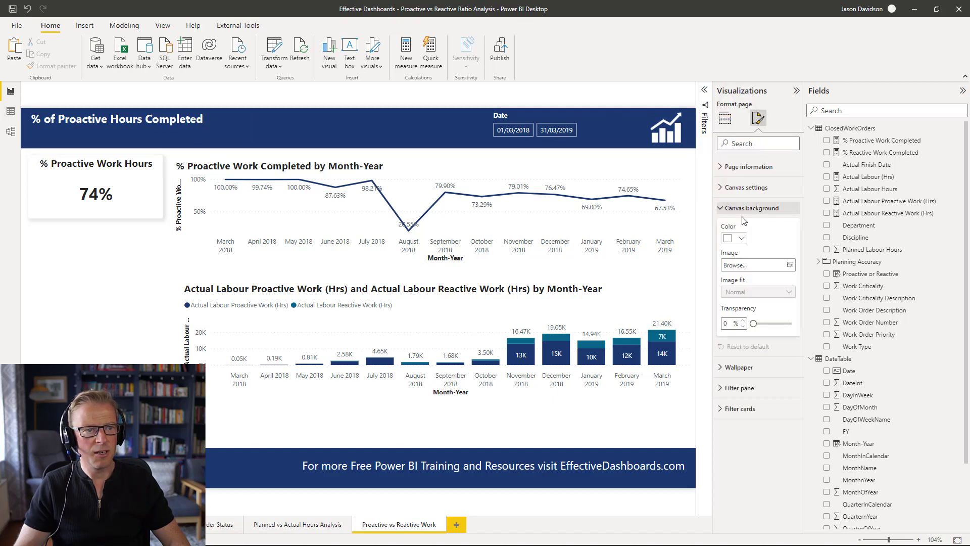
click(740, 239)
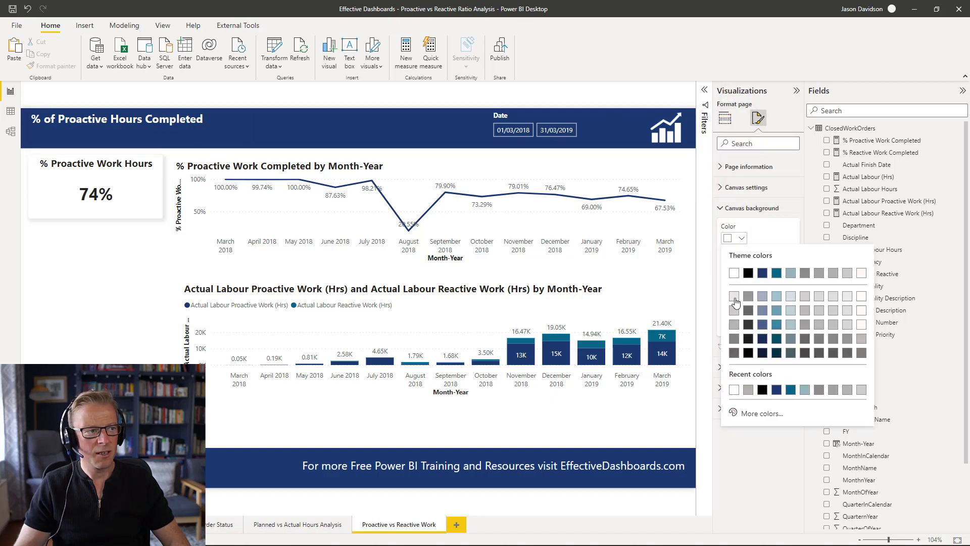
click(734, 297)
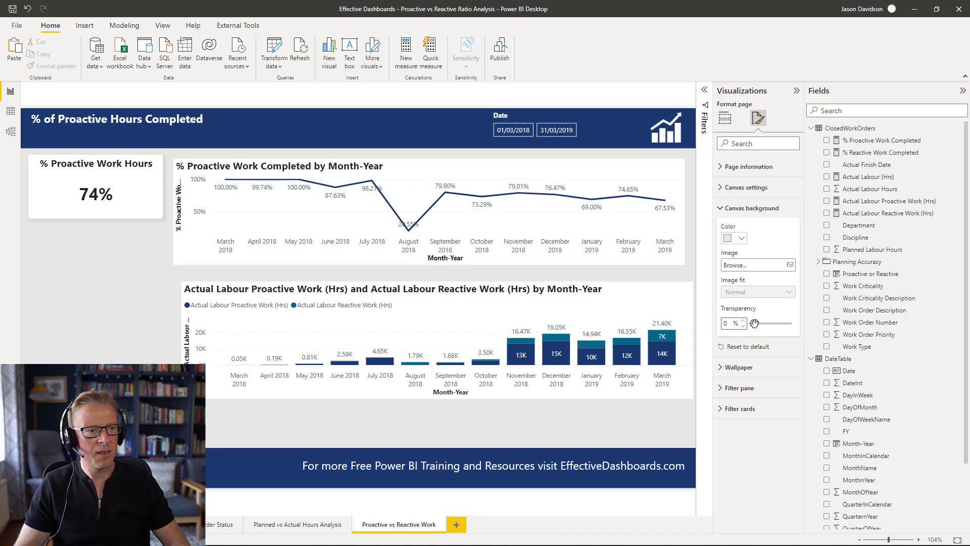
drag(754, 323, 774, 325)
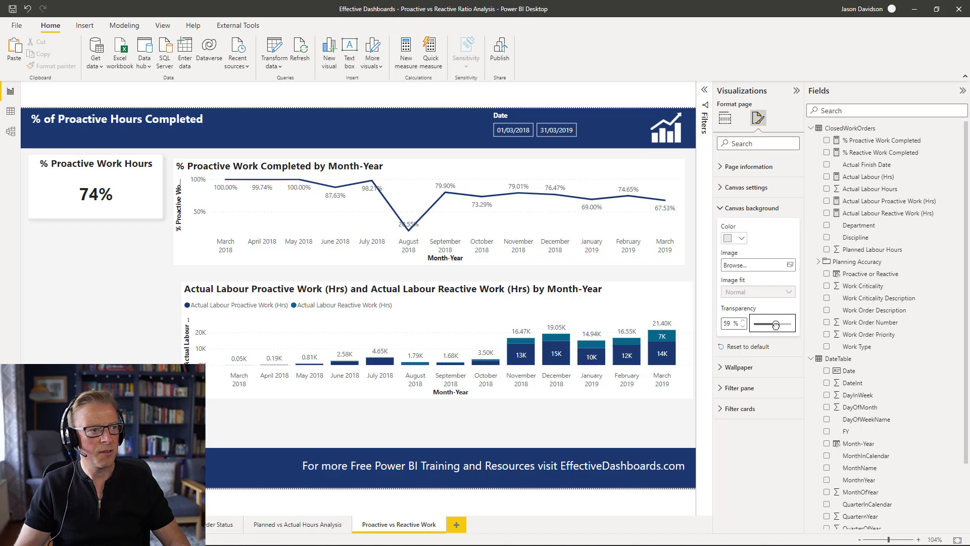
click(742, 321)
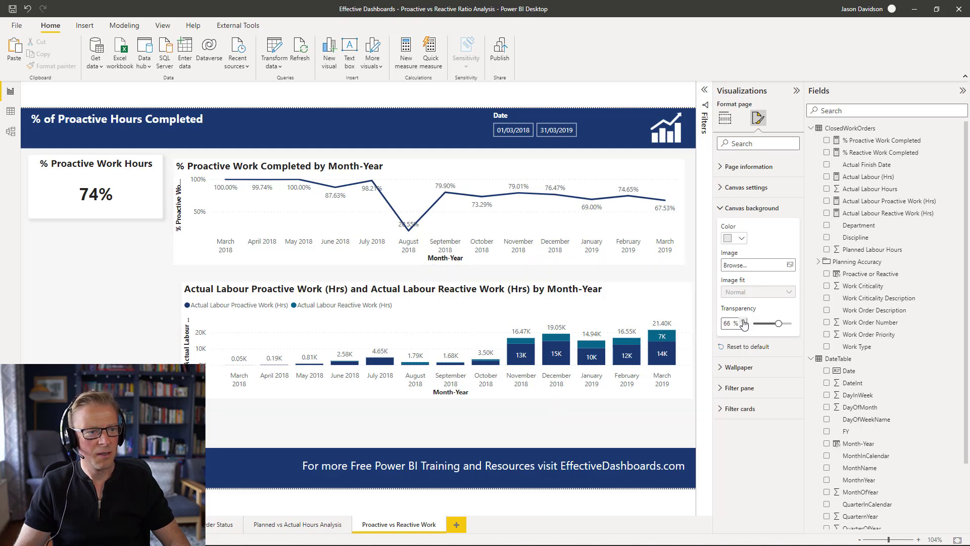
- Move the stacked column chart slightly lower on the page
click(155, 287)
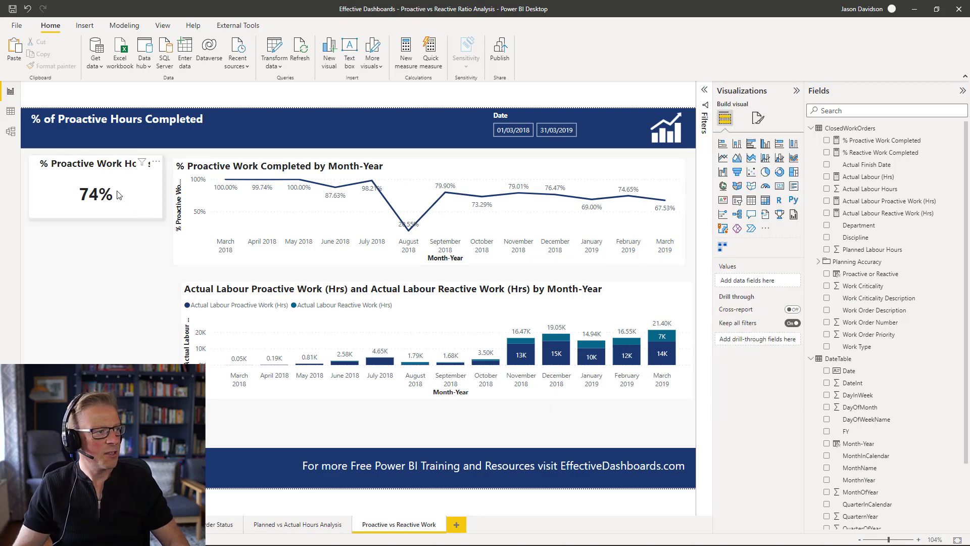
click(269, 166)
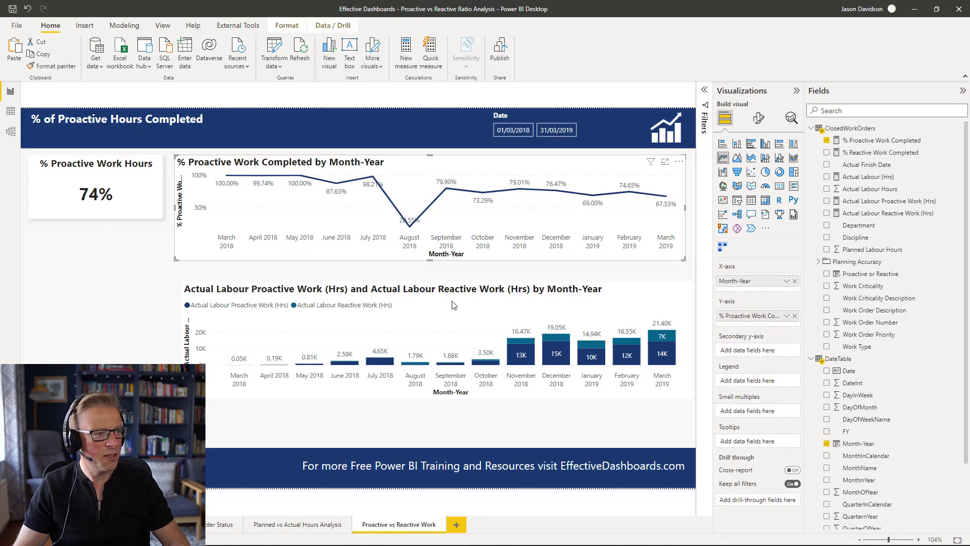
click(475, 329)
drag(462, 291, 437, 303)
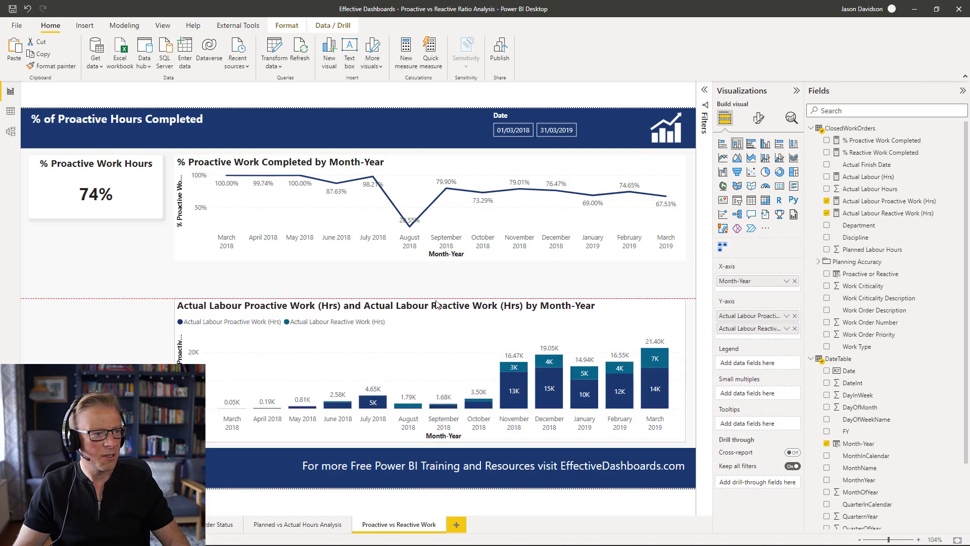
- Stretch the line chart taller so its bottom edge reaches the stacked column chart
click(422, 174)
drag(433, 260, 443, 292)
click(131, 278)
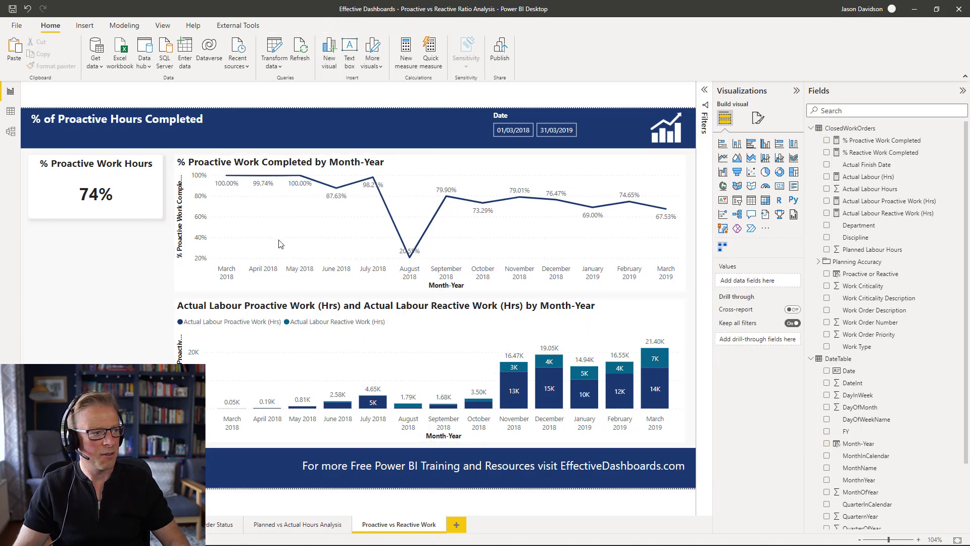
- Copy the line chart's formatting onto the stacked column chart with Format Painter
click(282, 164)
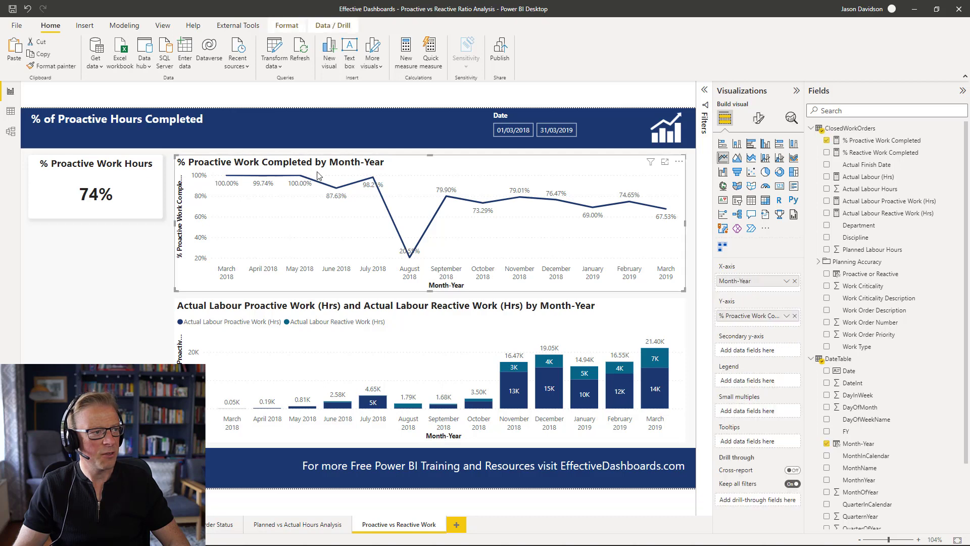
click(54, 66)
click(275, 310)
click(112, 338)
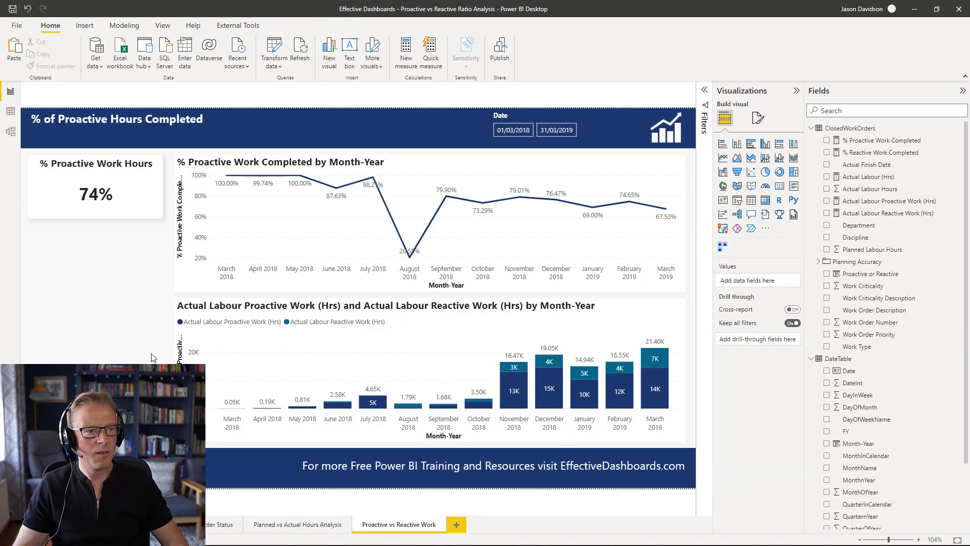
- Turn on a visual border for the line chart and set its colour to white
click(606, 169)
click(758, 118)
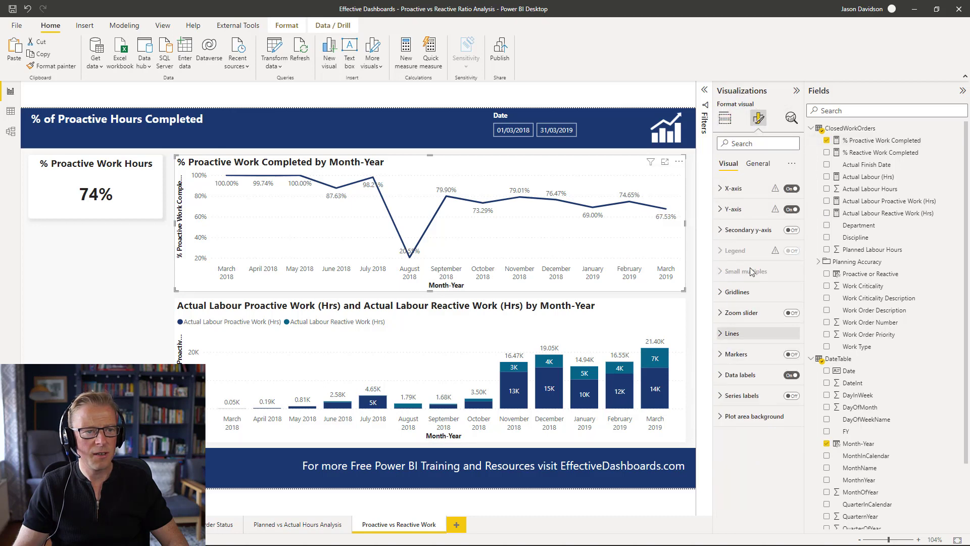
click(758, 164)
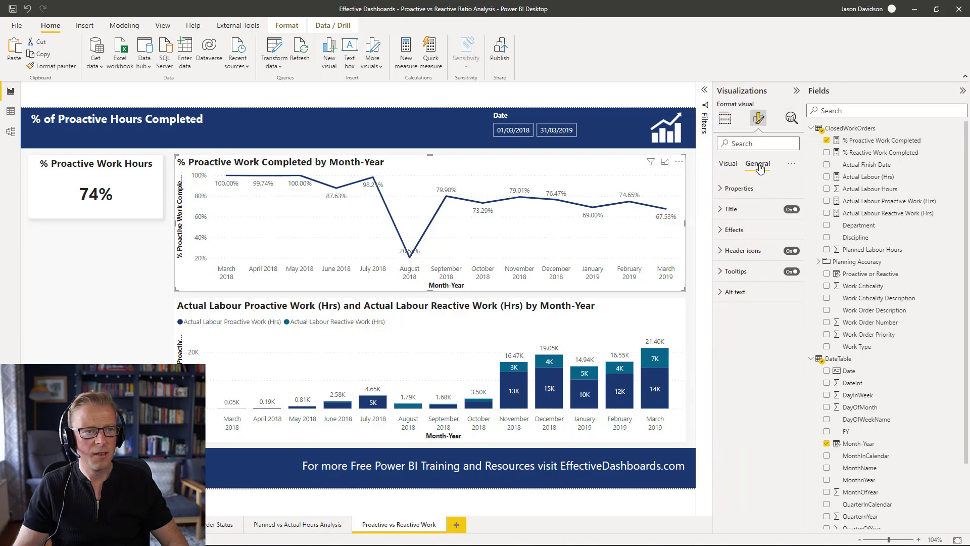
click(734, 230)
click(787, 333)
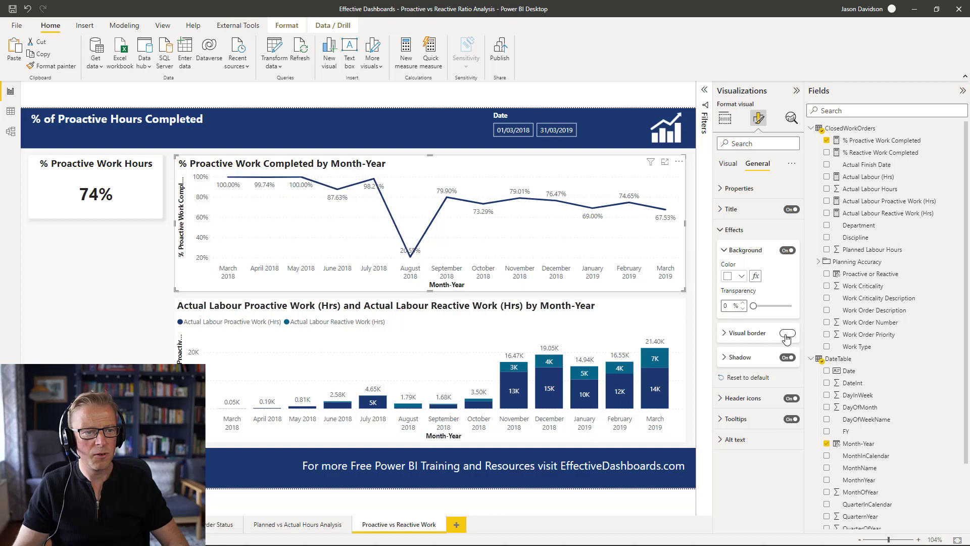
click(725, 335)
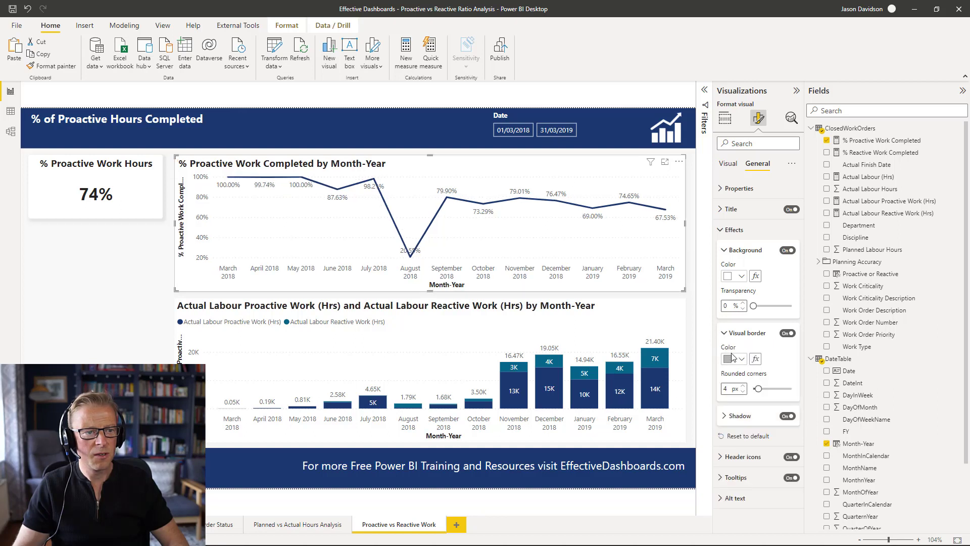
click(741, 359)
click(735, 201)
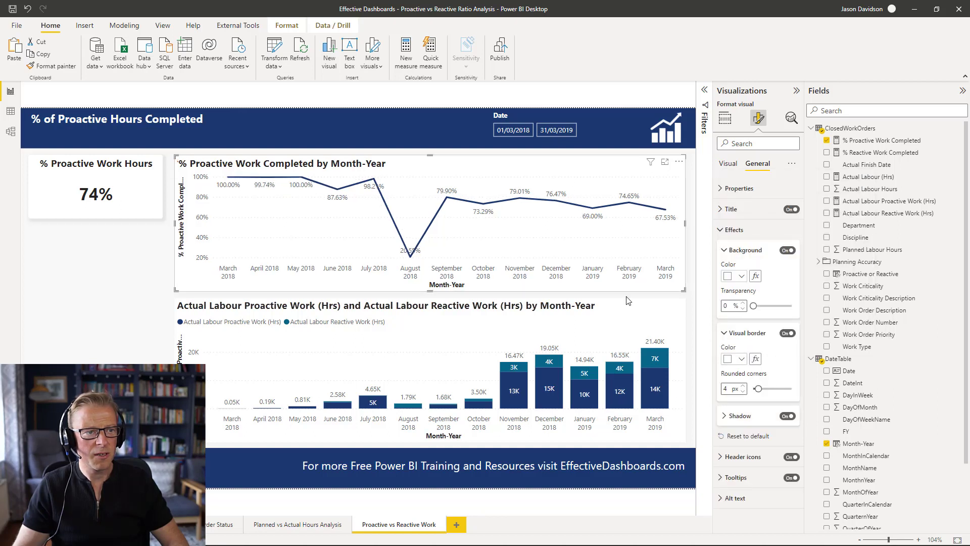
- Turn on a visual border for the stacked column chart and set its colour to white
click(629, 301)
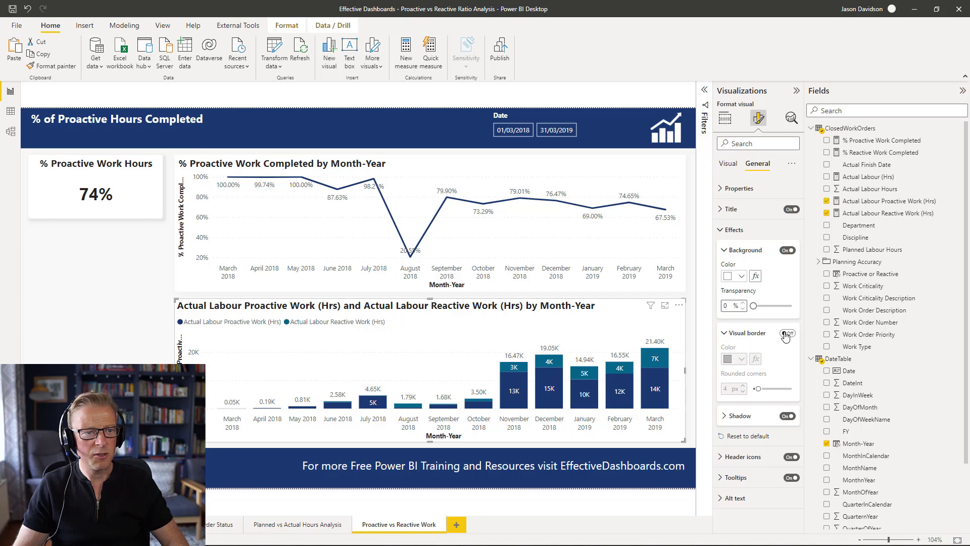
click(786, 334)
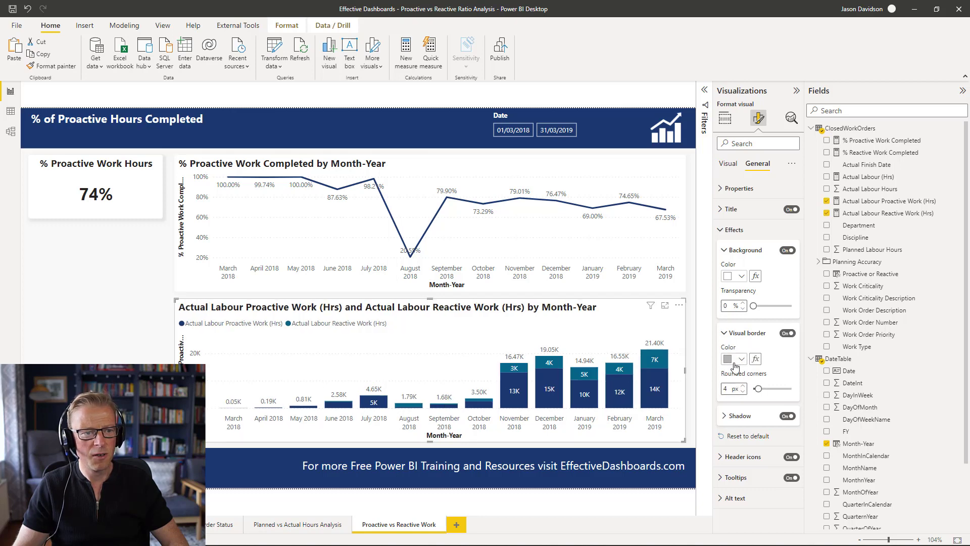
click(742, 360)
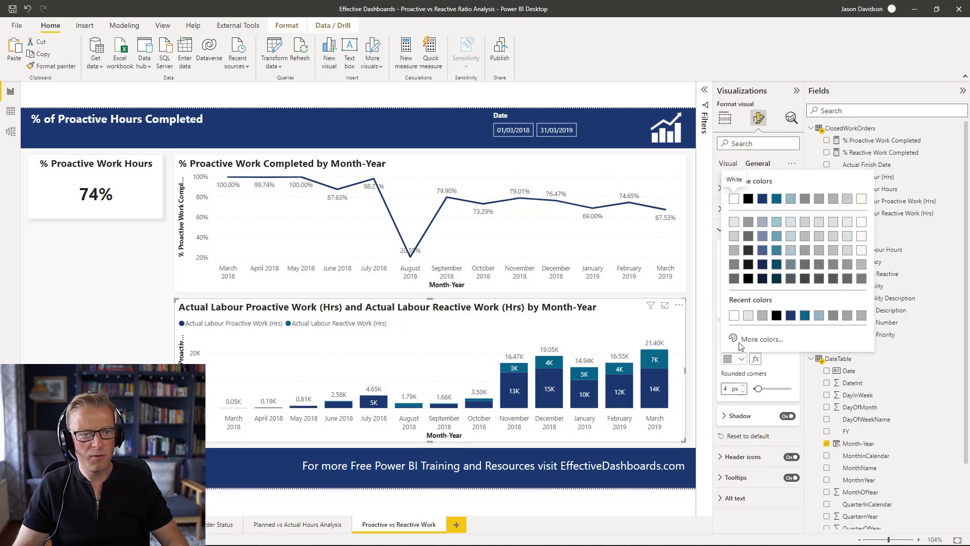
click(734, 316)
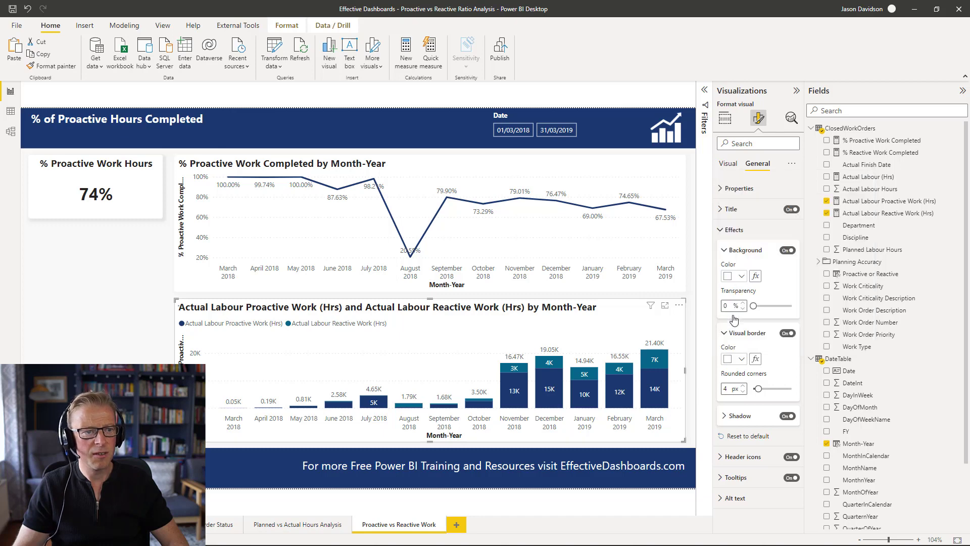
click(129, 340)
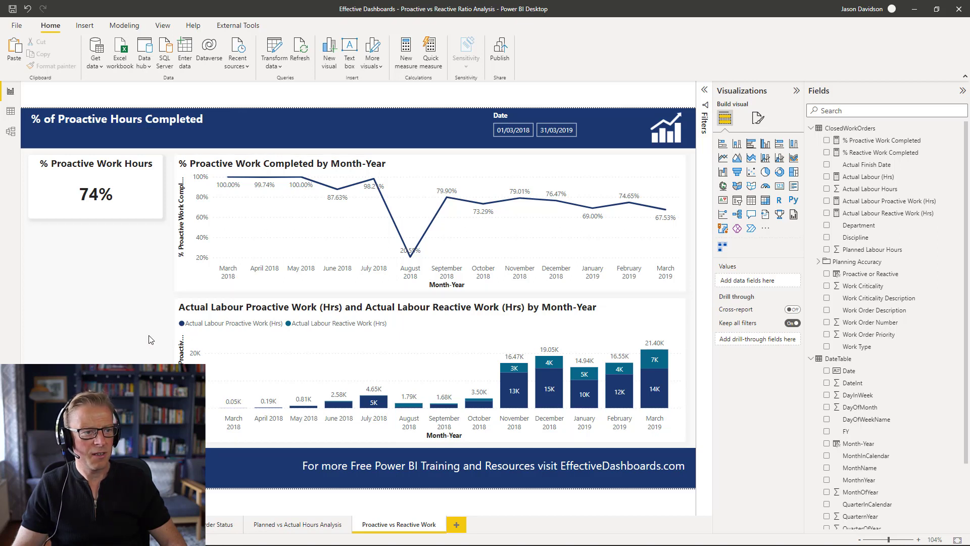
- Examine the KPI card's callout value, effects and shadow settings
click(138, 192)
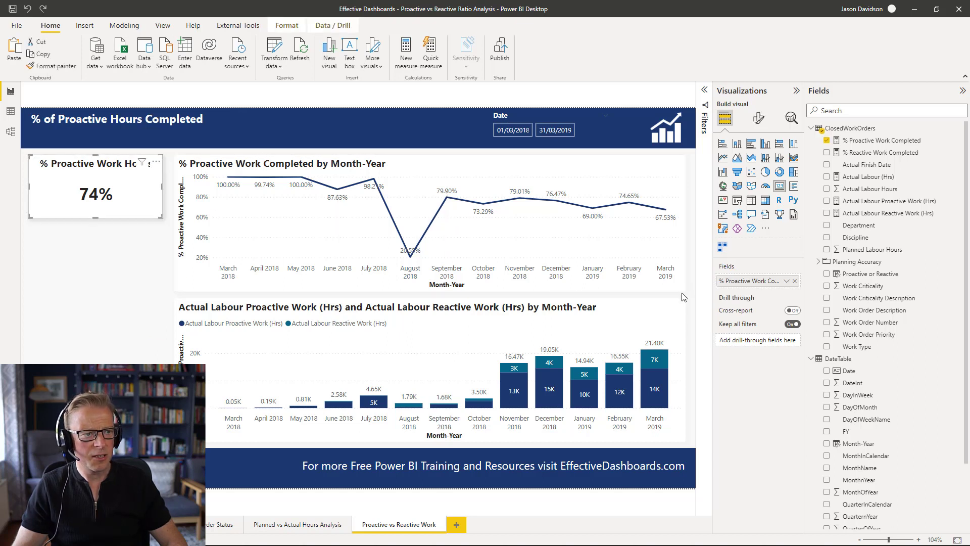
click(760, 120)
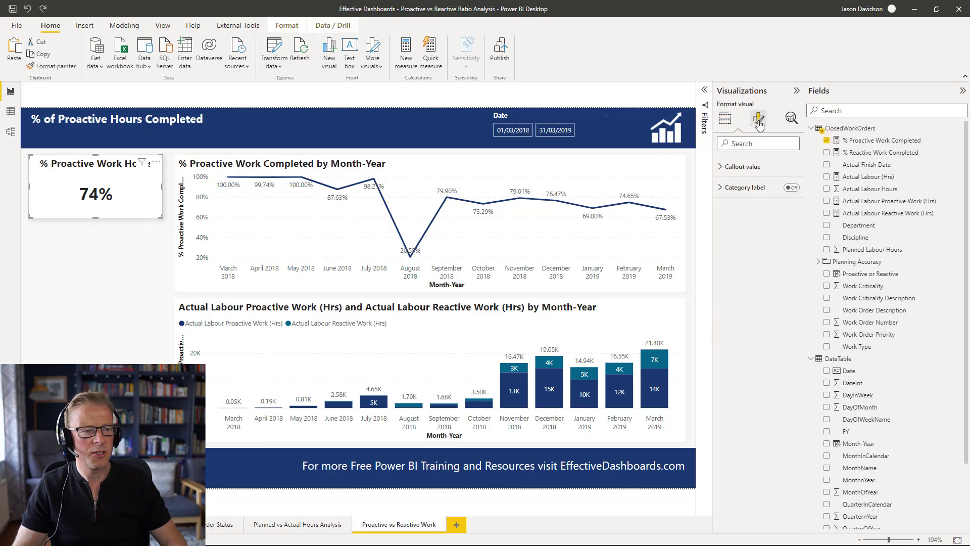
click(751, 190)
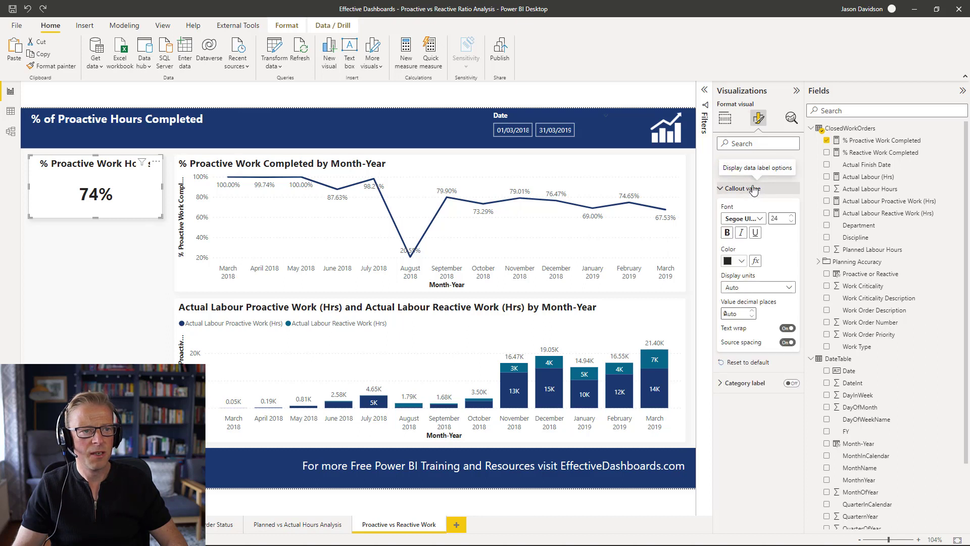
click(749, 189)
click(758, 163)
click(742, 235)
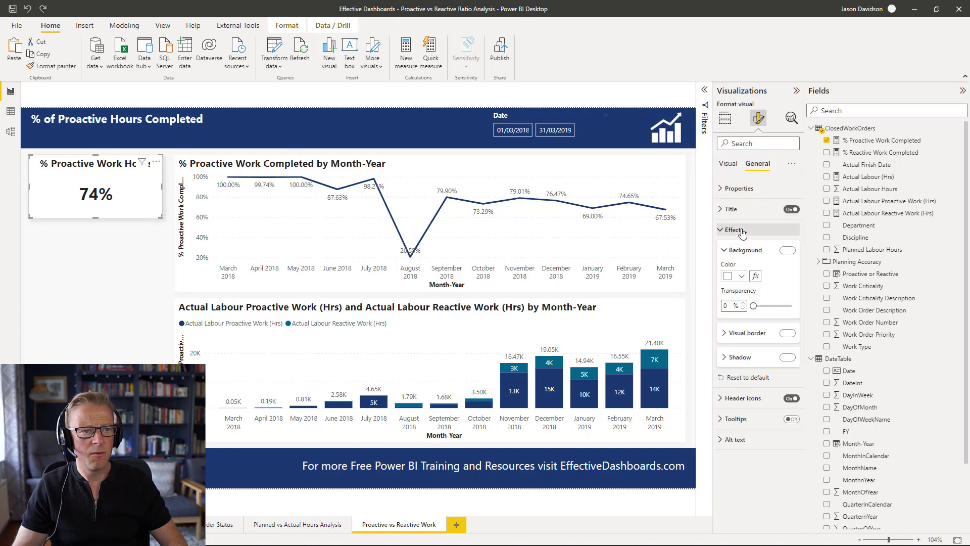
click(739, 358)
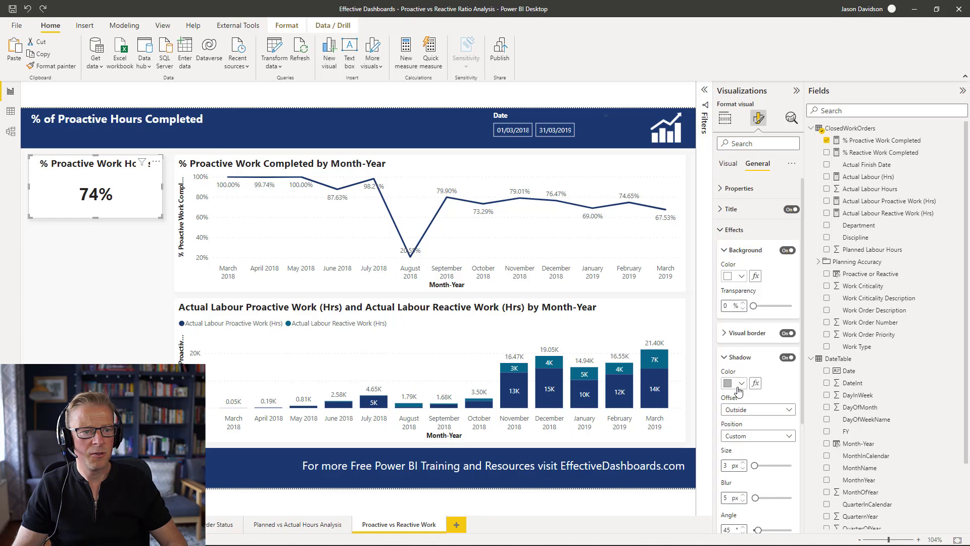
scroll(738, 462, down, 3)
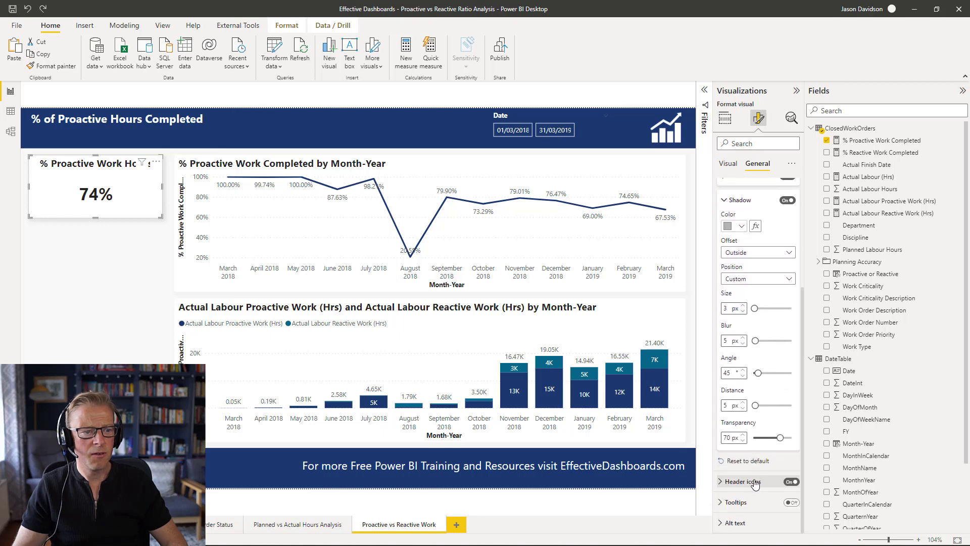
- Set the line chart's shadow colour to White 30% darker
click(459, 164)
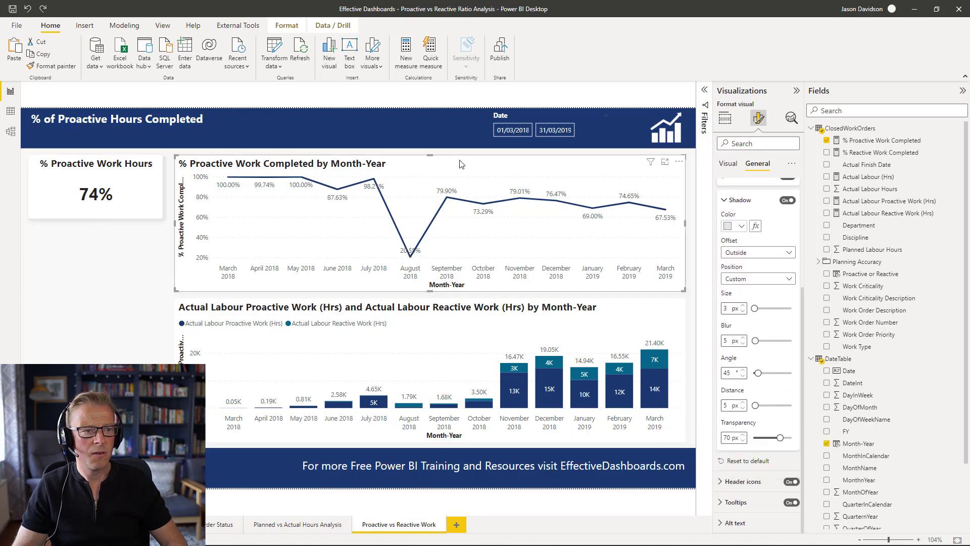
click(741, 226)
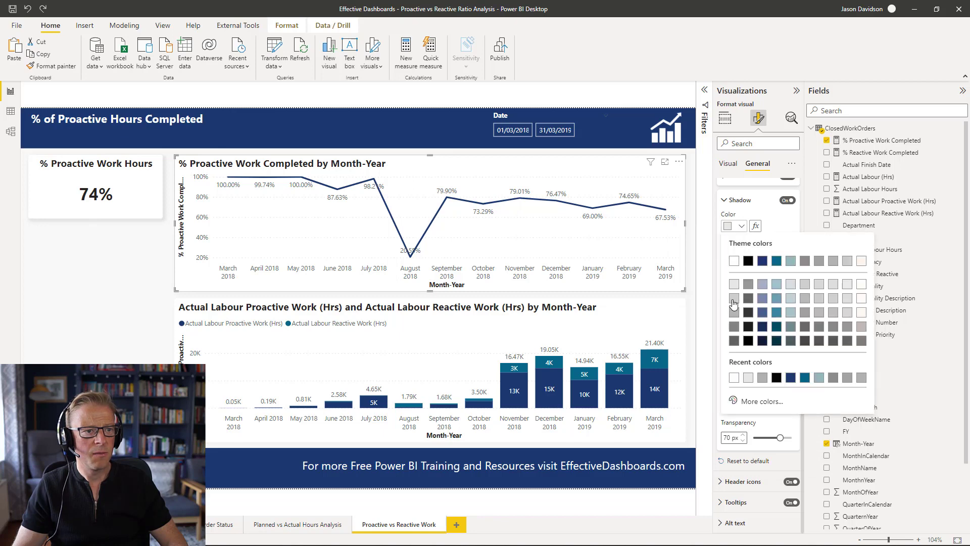
click(734, 303)
click(135, 169)
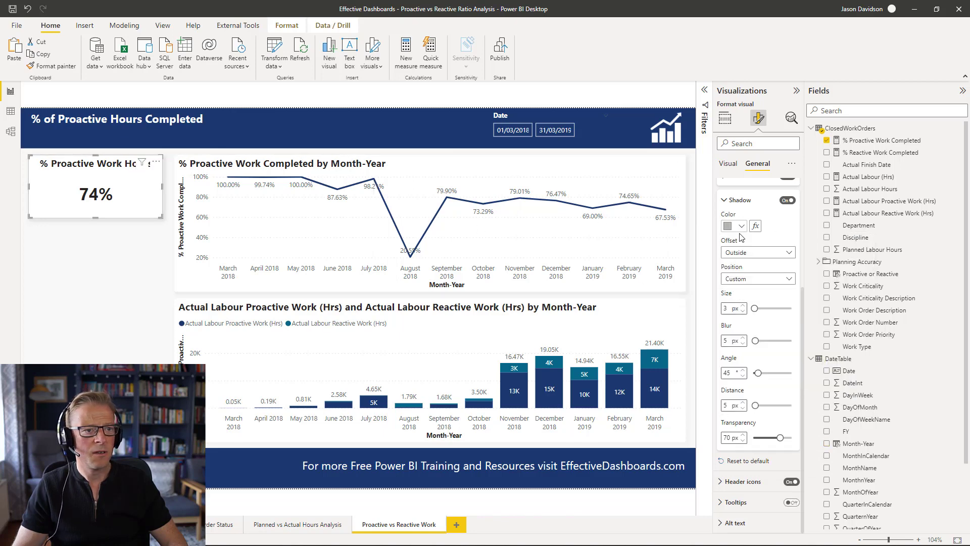
click(546, 190)
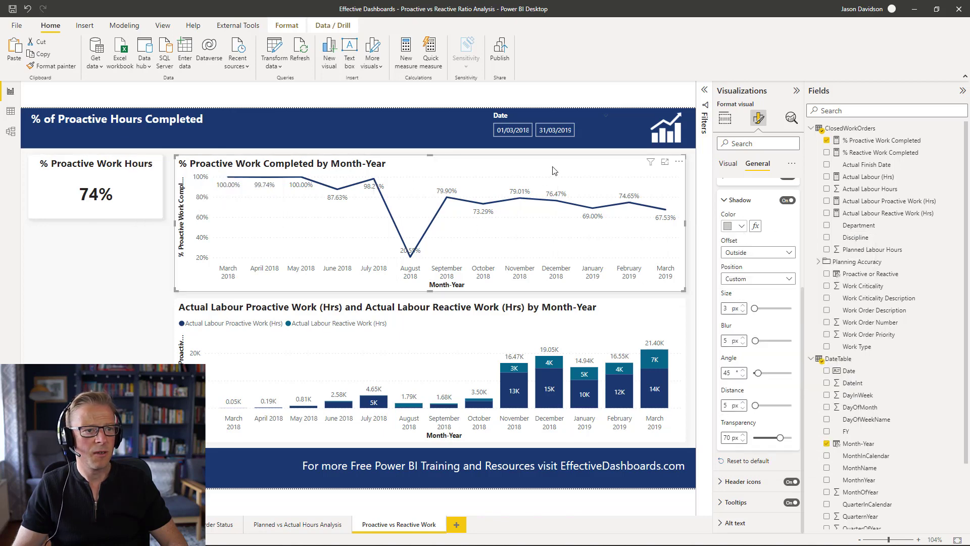
click(742, 227)
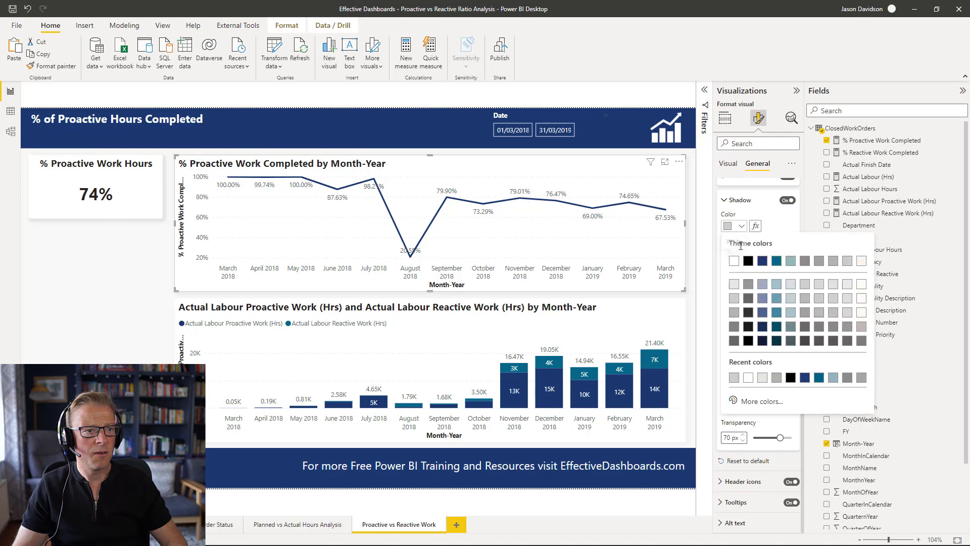
click(735, 321)
- Set the stacked column chart's shadow colour to White 30% darker
click(663, 362)
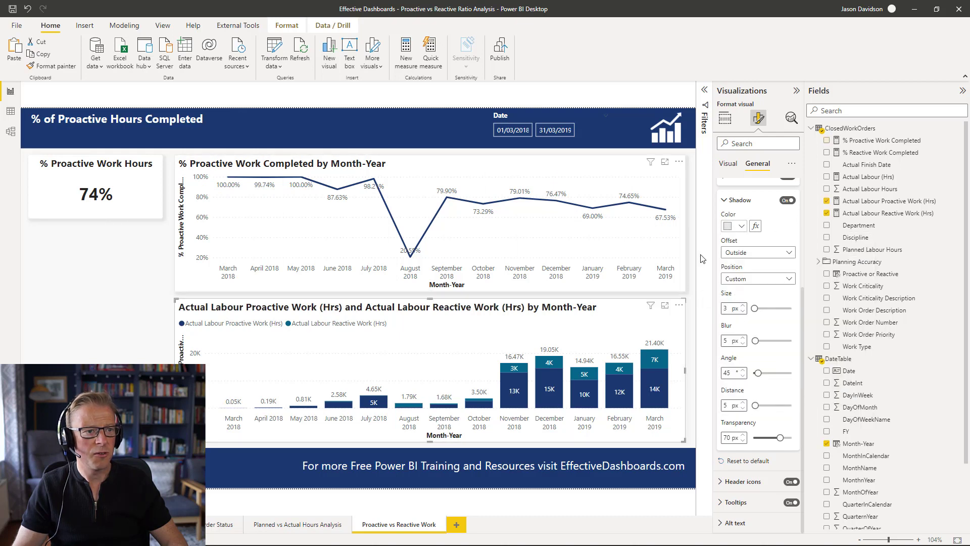
click(741, 226)
click(737, 317)
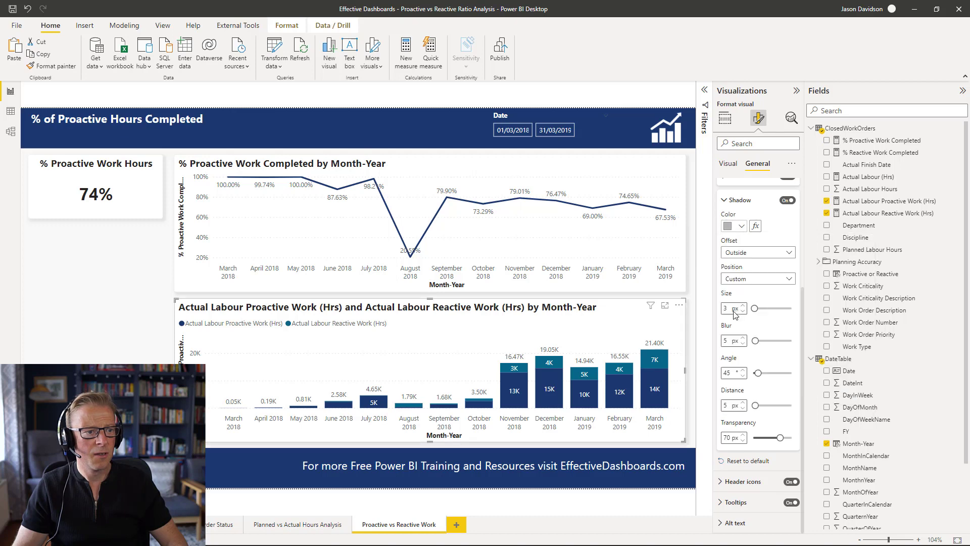
- Set the line chart's title font size to 12
click(130, 302)
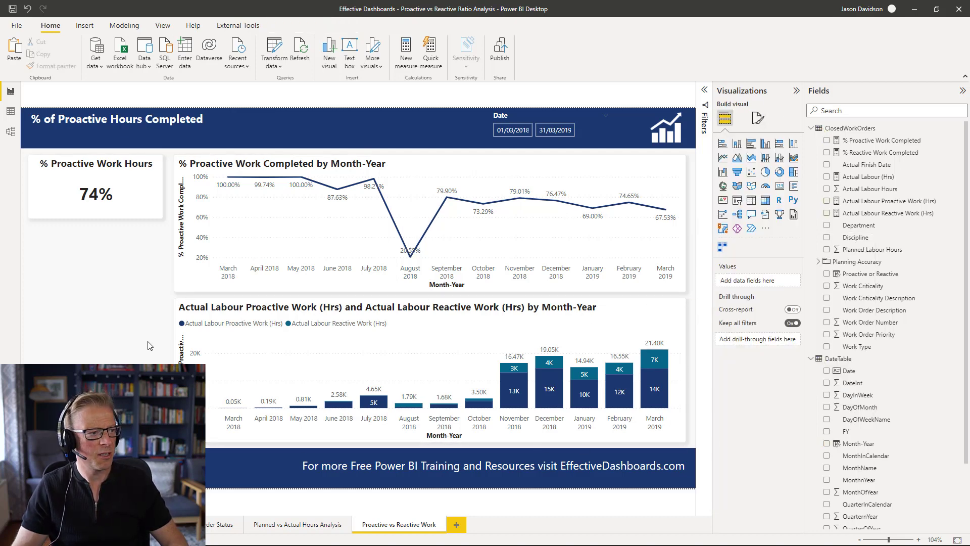
click(73, 172)
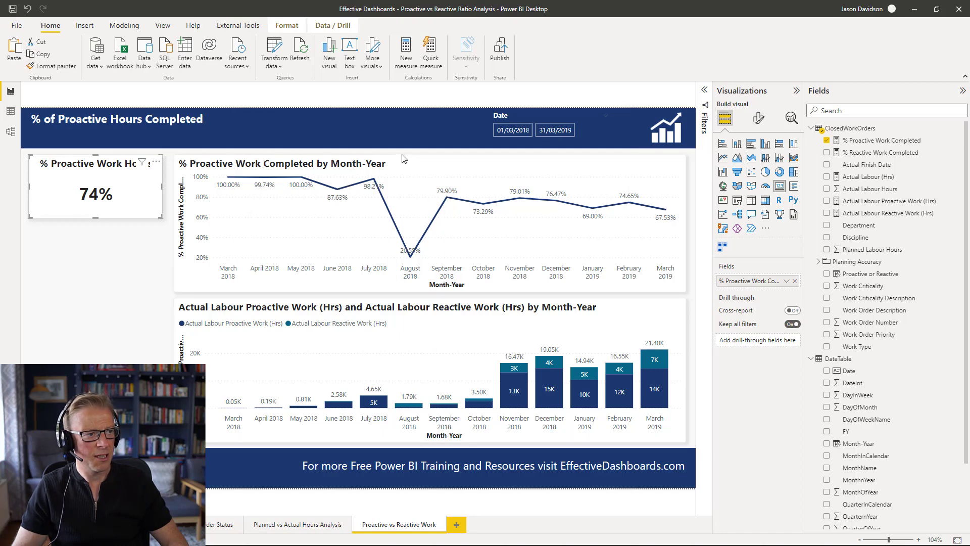
click(183, 167)
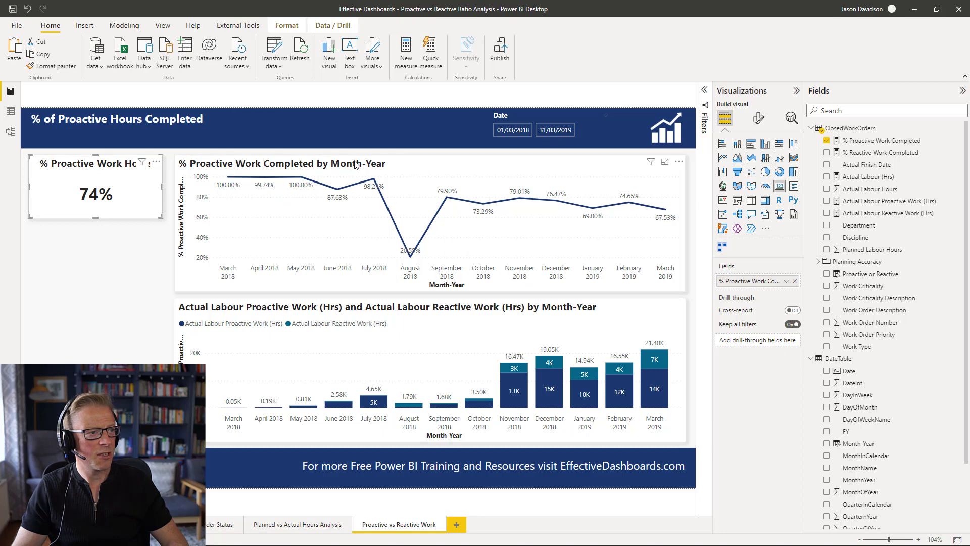
click(758, 118)
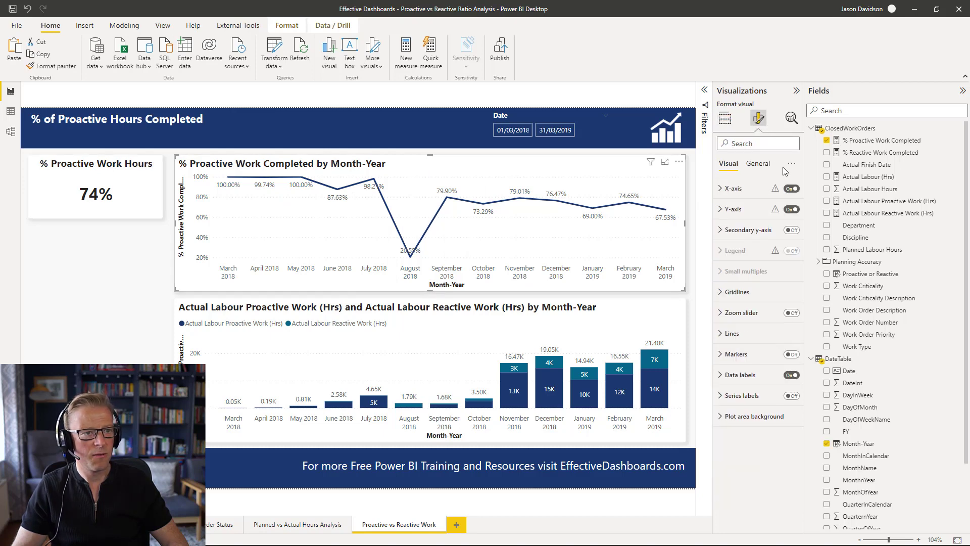
click(756, 171)
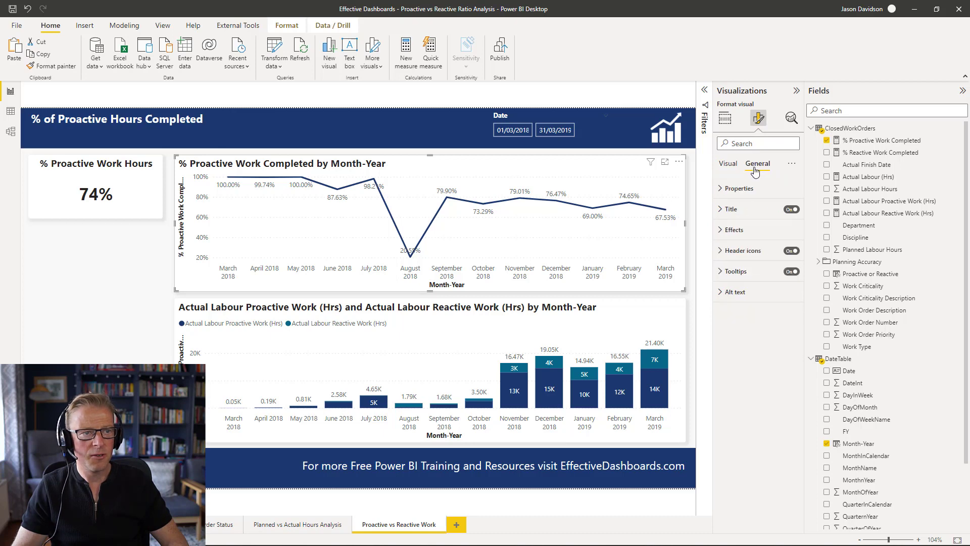
click(730, 209)
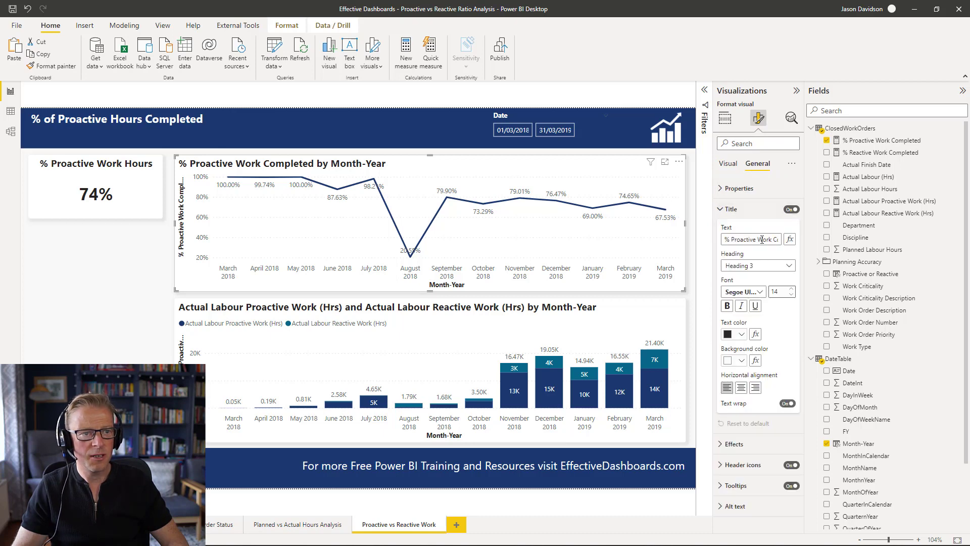
click(793, 296)
click(792, 297)
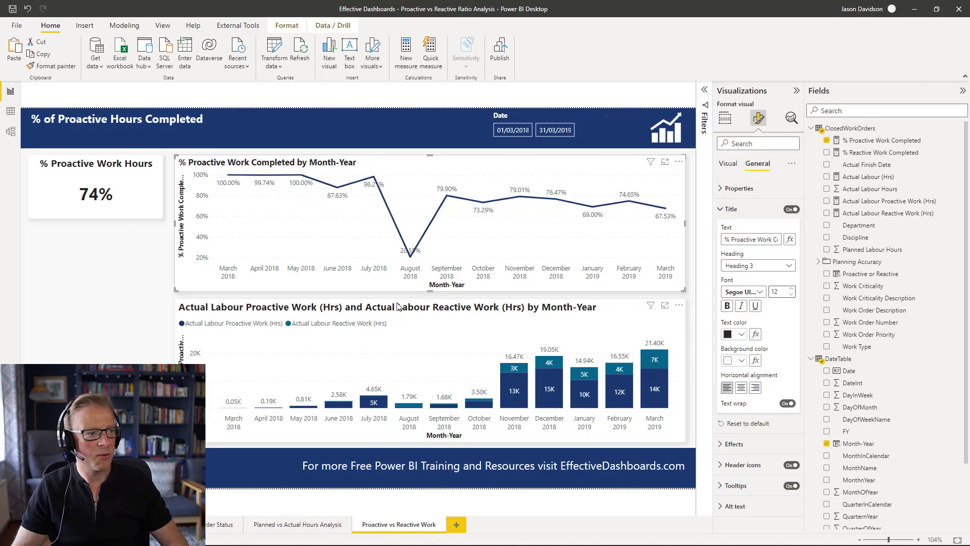
- Reduce the title font size to 13 on the stacked column chart and to 12 on the KPI card
click(397, 304)
click(793, 296)
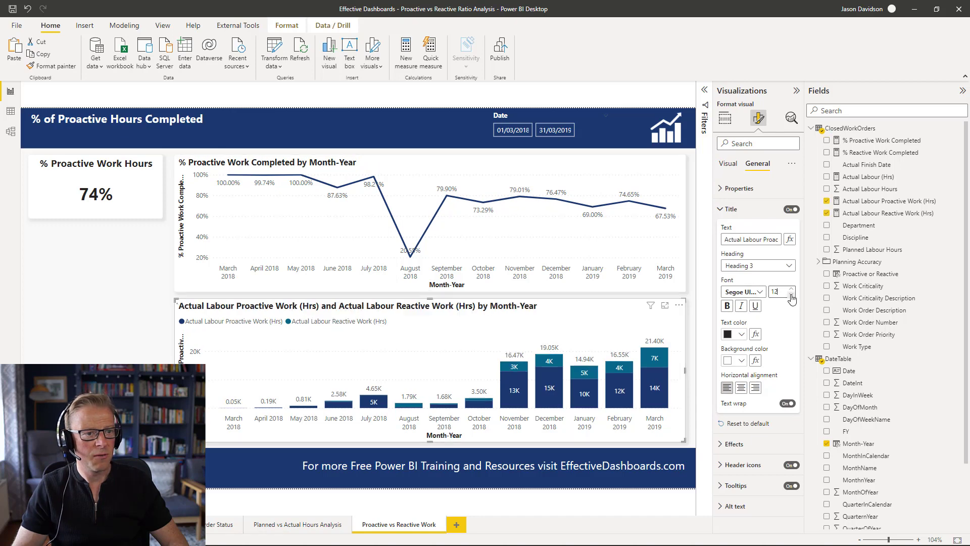
click(143, 170)
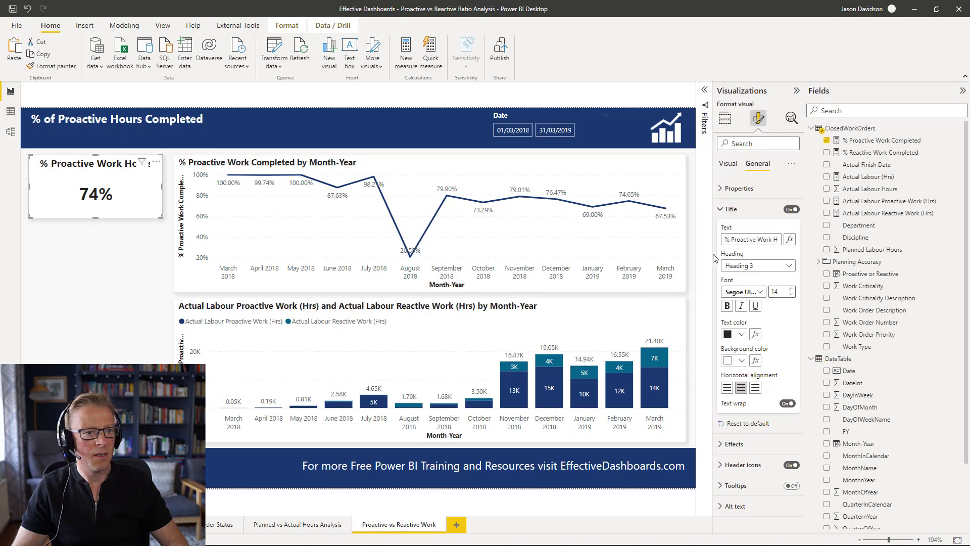
click(793, 296)
click(792, 296)
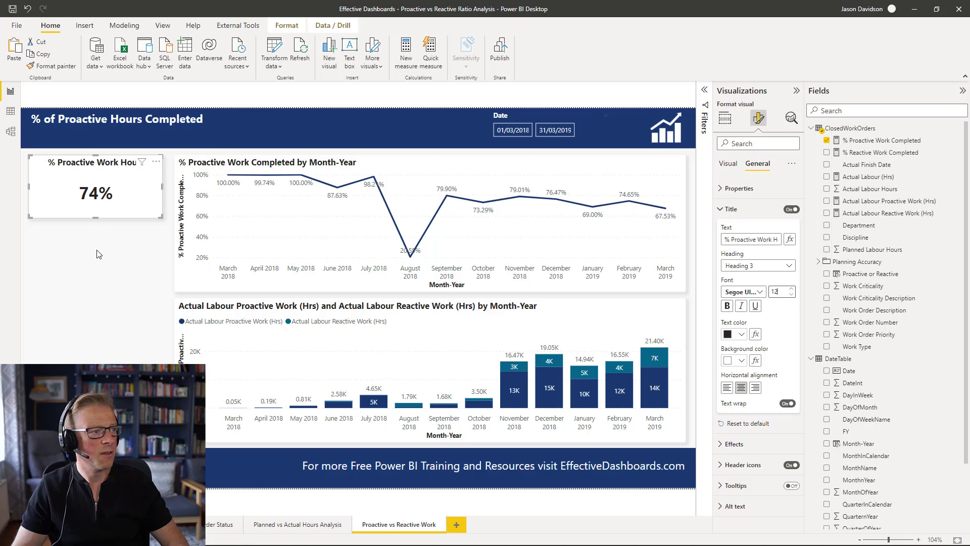
- Set the line chart's data label values to 0 decimal places
click(99, 254)
click(290, 197)
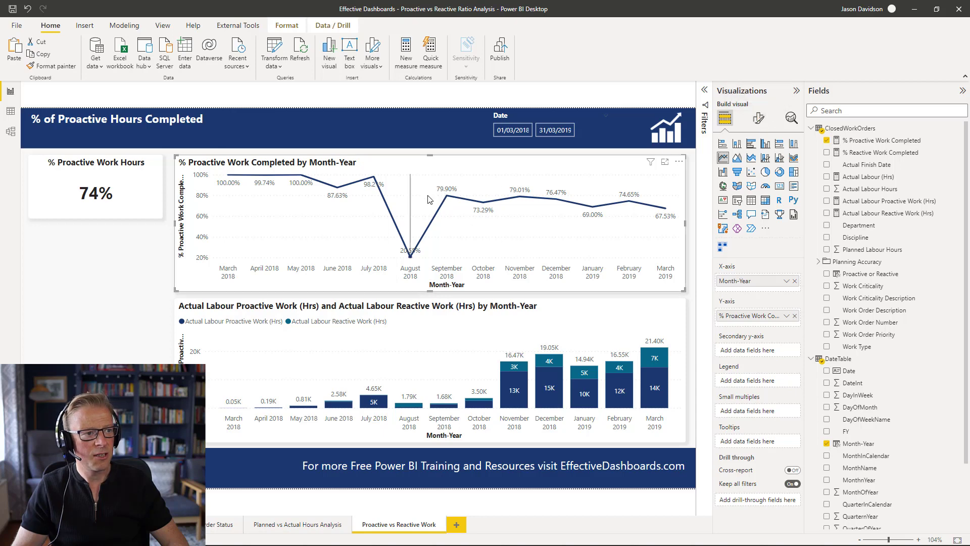
click(759, 118)
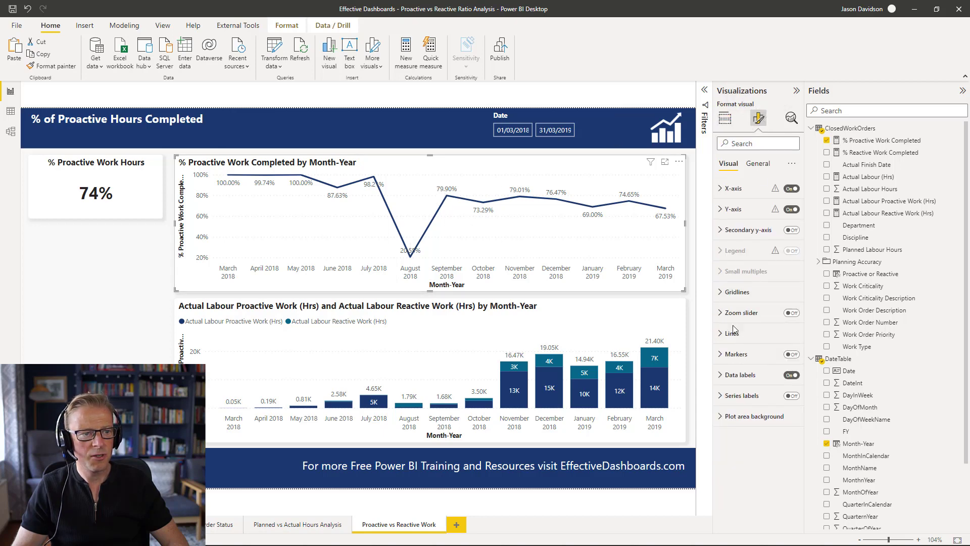
click(740, 374)
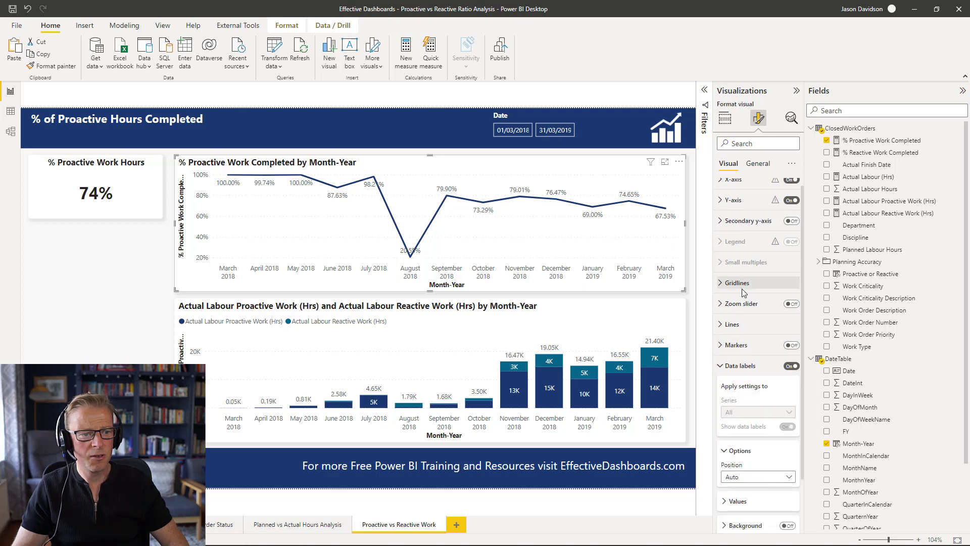
click(738, 437)
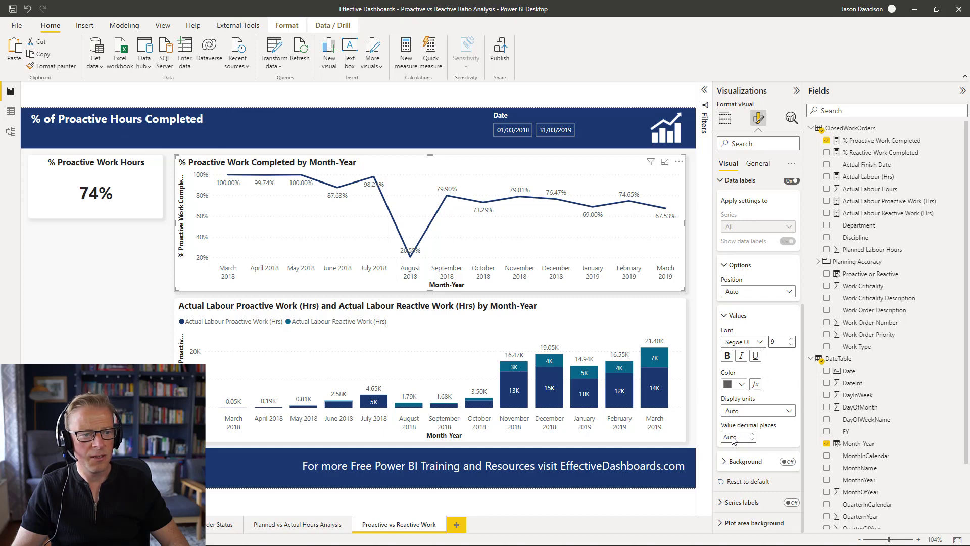
text(0)
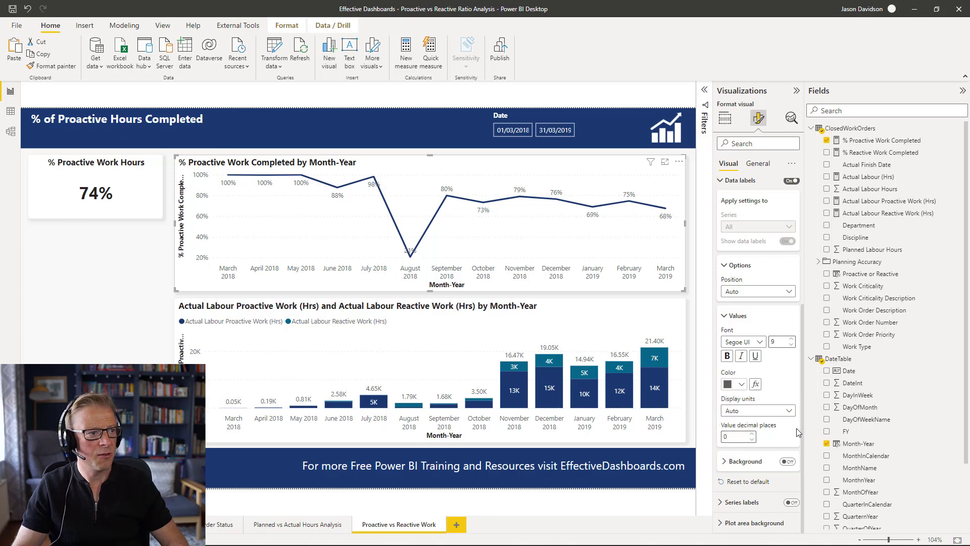
- Set the stacked column chart's data label values to 1 decimal place
click(567, 317)
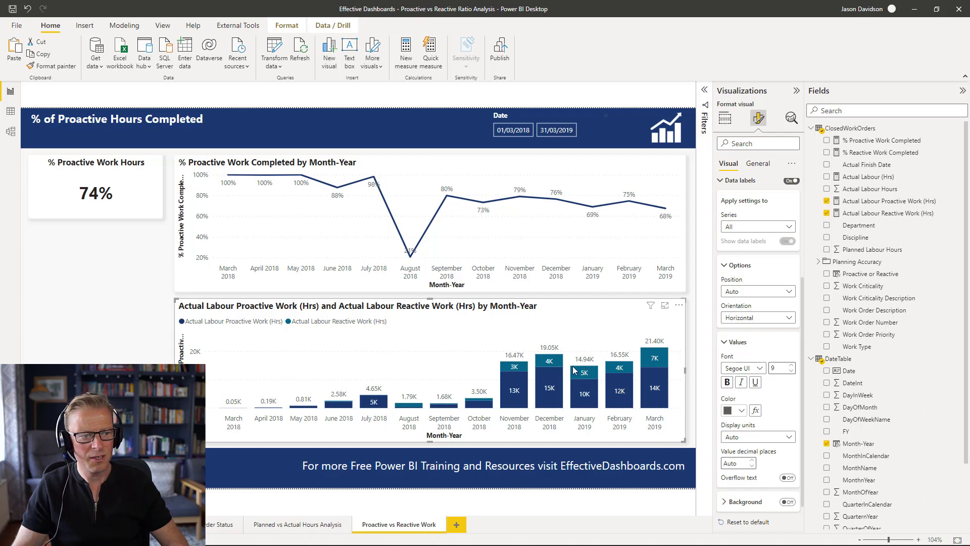
click(735, 463)
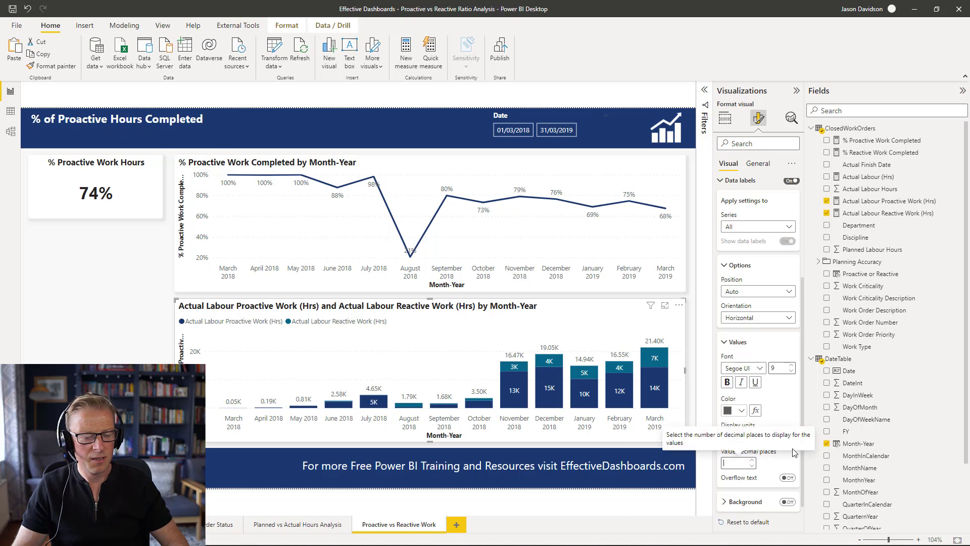
text(0)
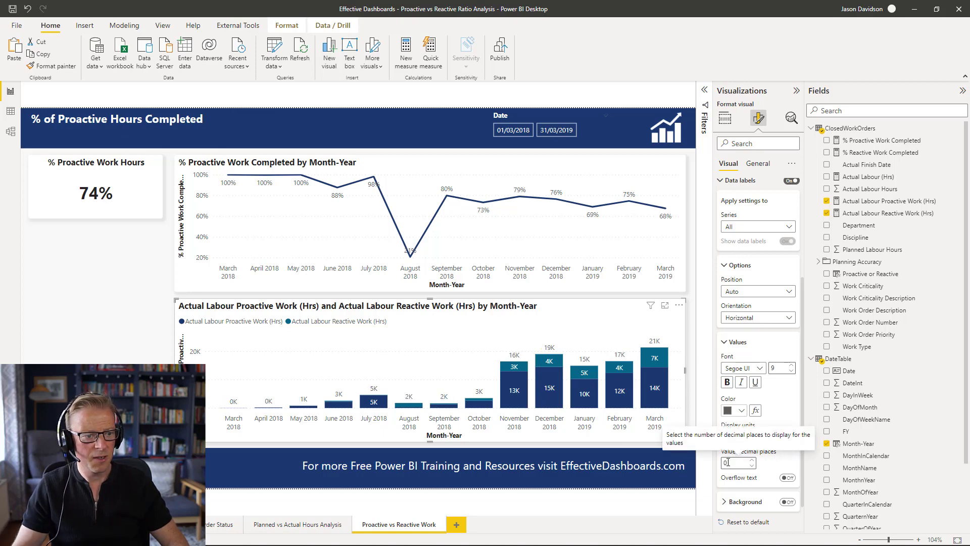
key(BackSpace)
text(1)
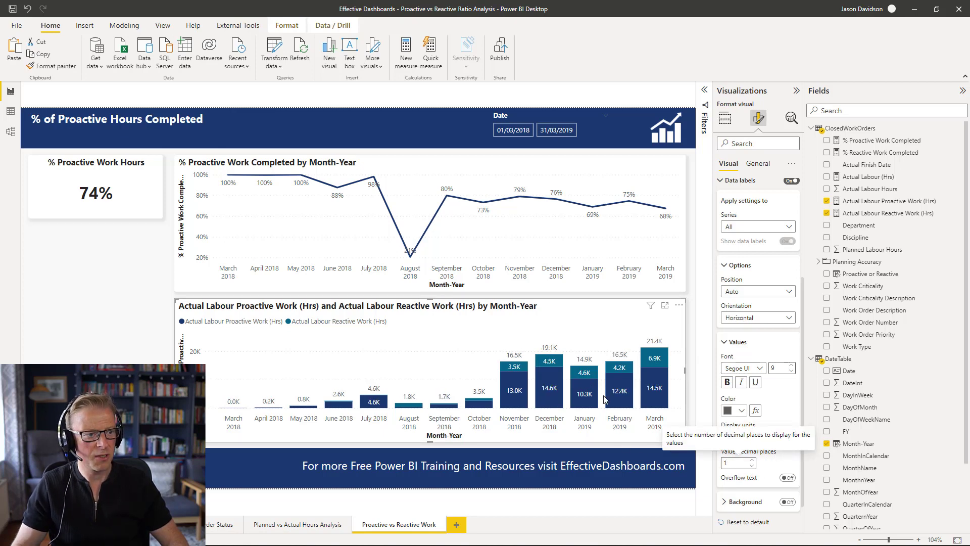
- Turn off the Y-axis title on both the line chart and the stacked column chart
click(661, 296)
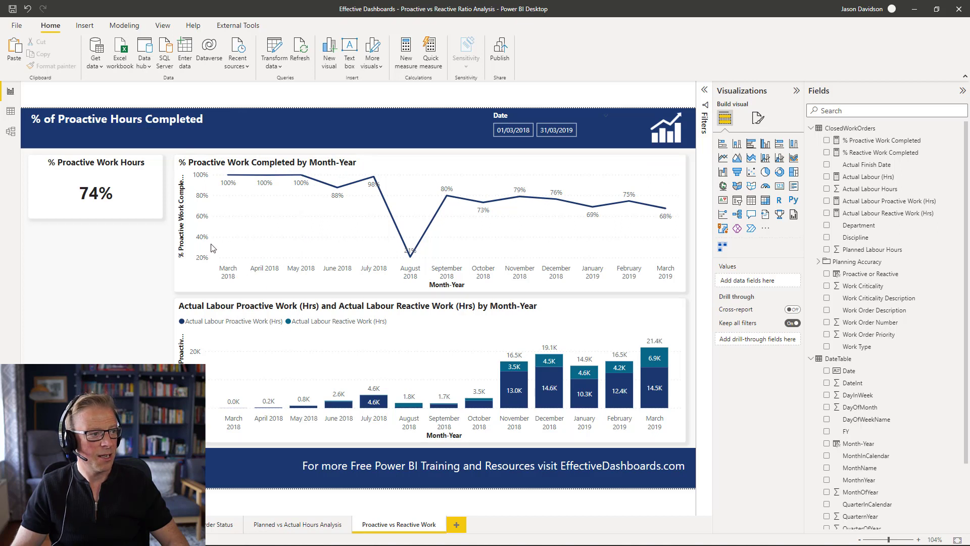
click(405, 193)
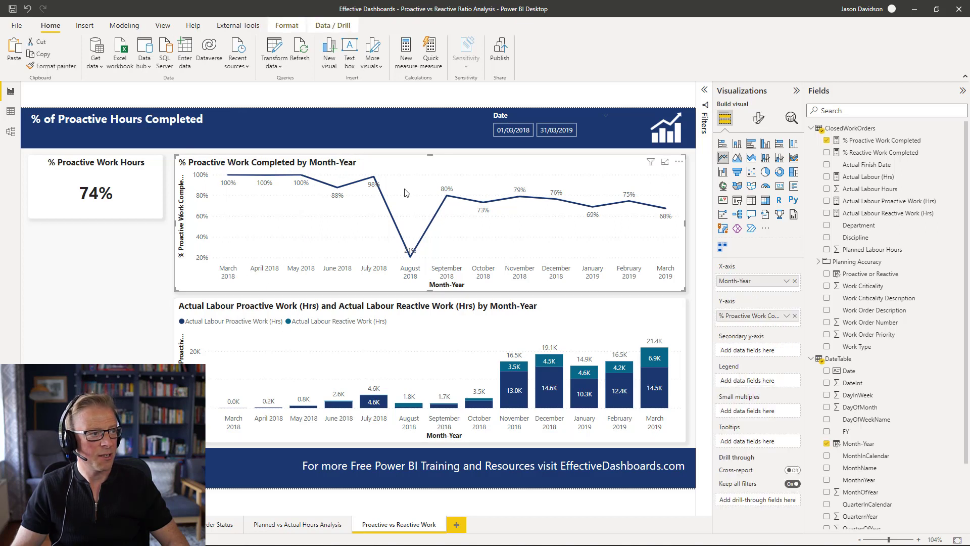
click(759, 118)
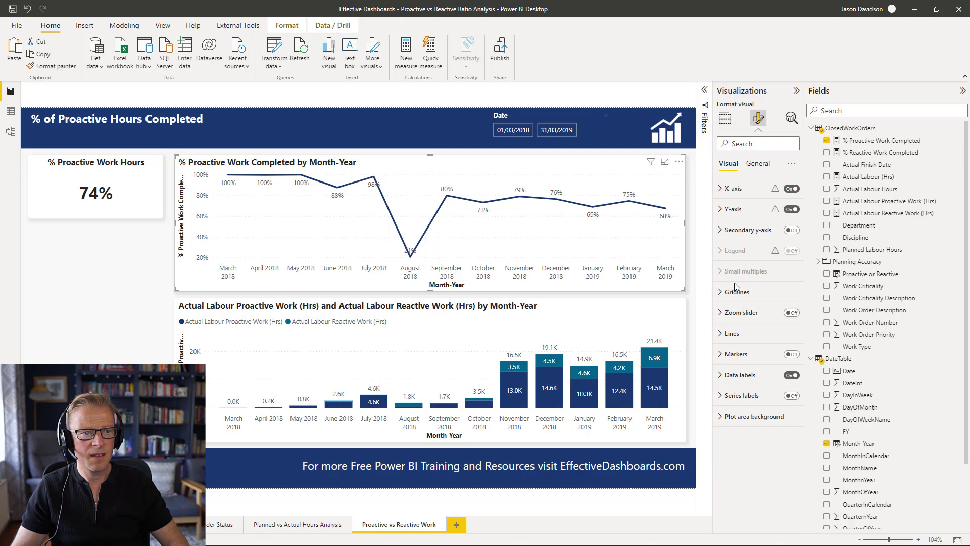
click(740, 209)
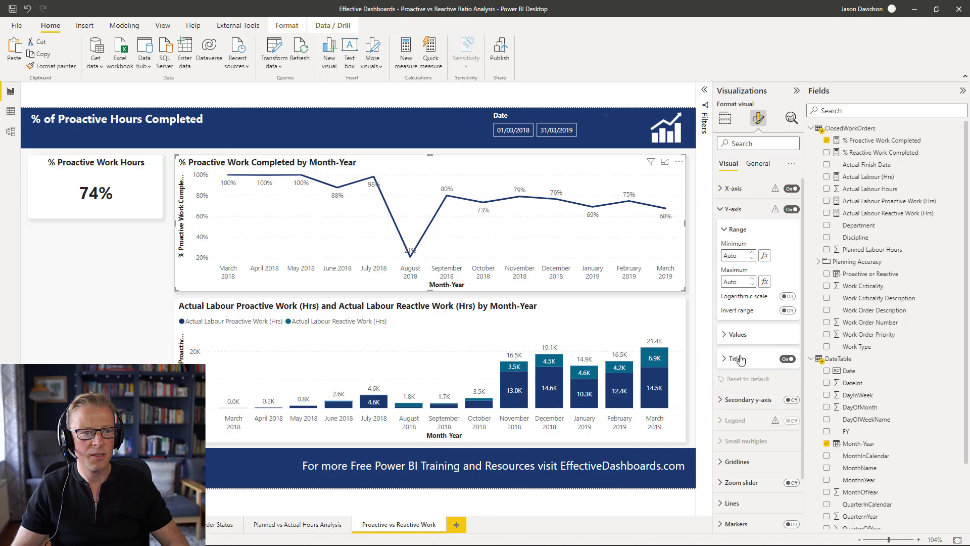
click(789, 361)
click(417, 328)
click(787, 358)
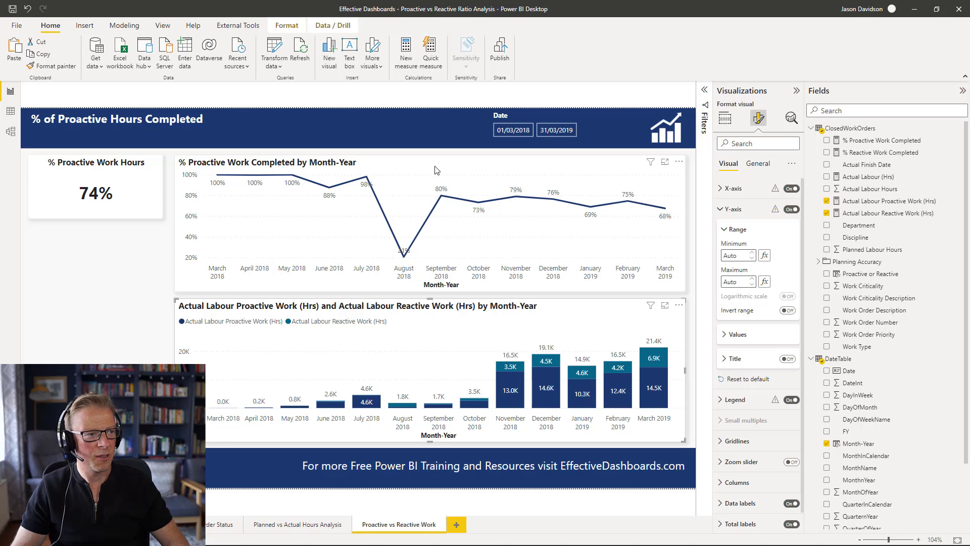
- Set the line chart's line stroke width to 2
click(407, 175)
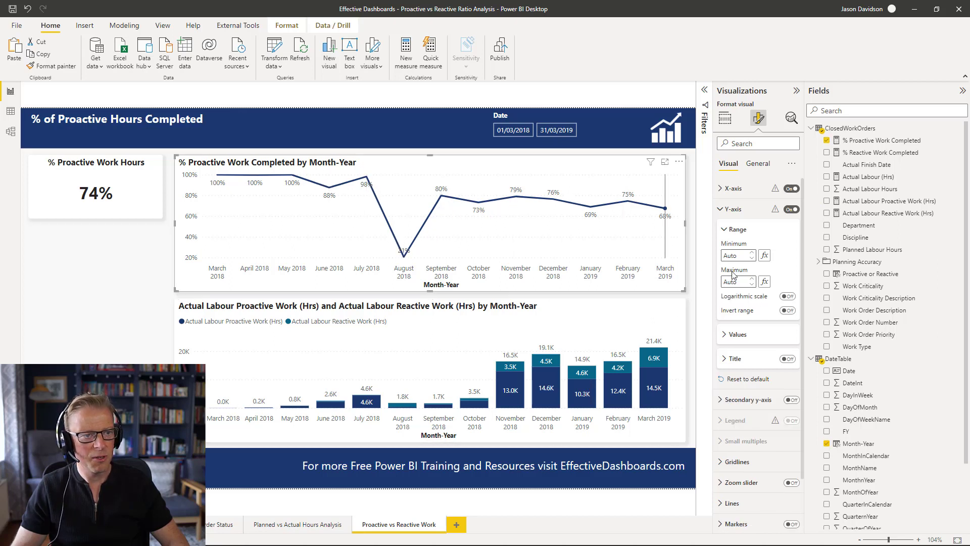
click(730, 208)
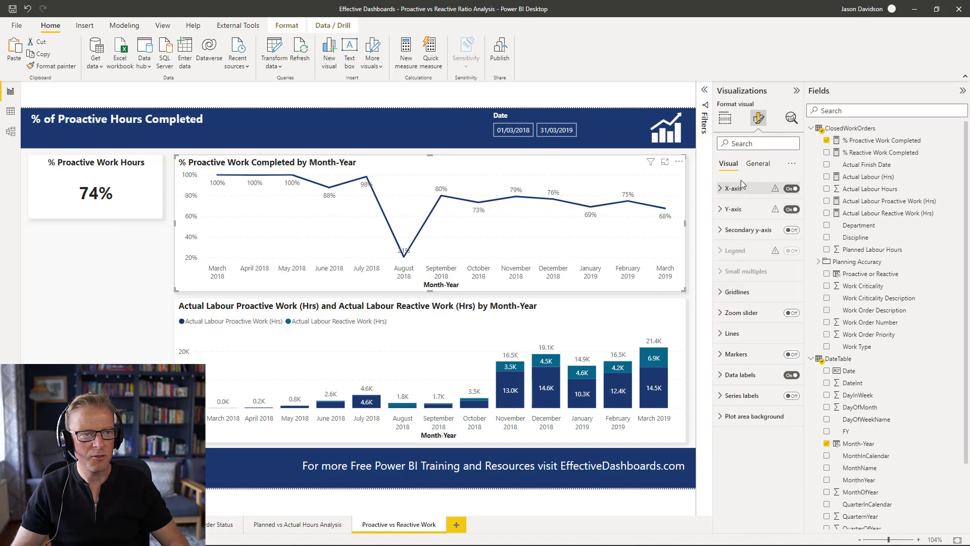
click(731, 334)
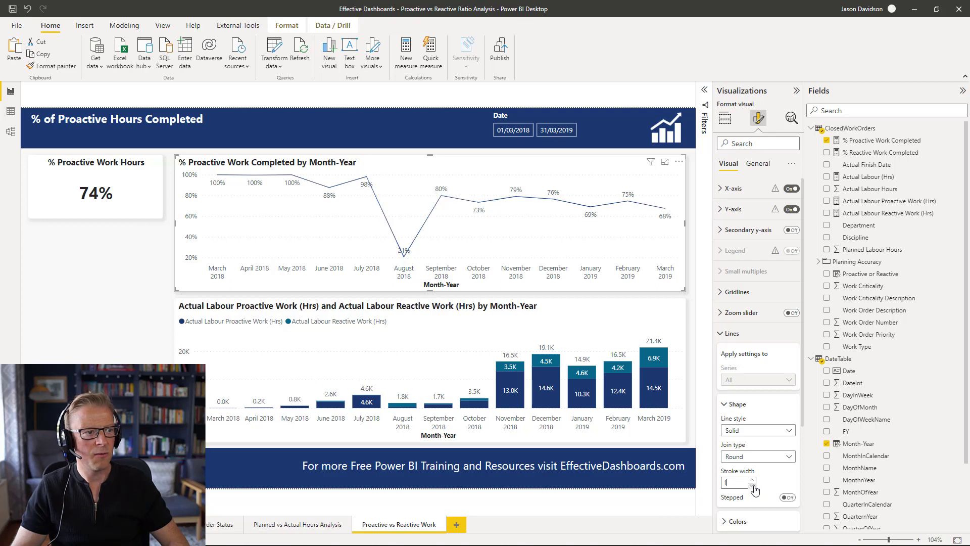
click(753, 485)
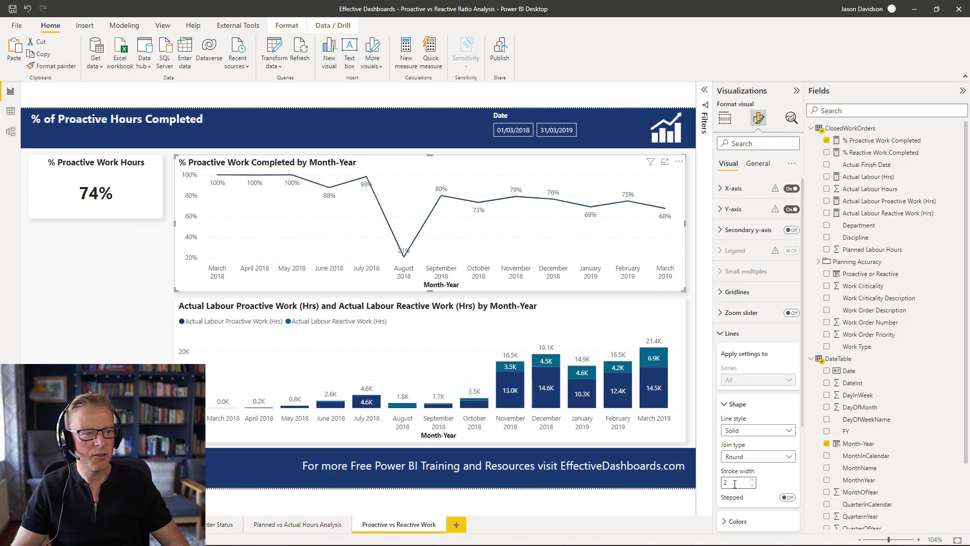
text(1.5)
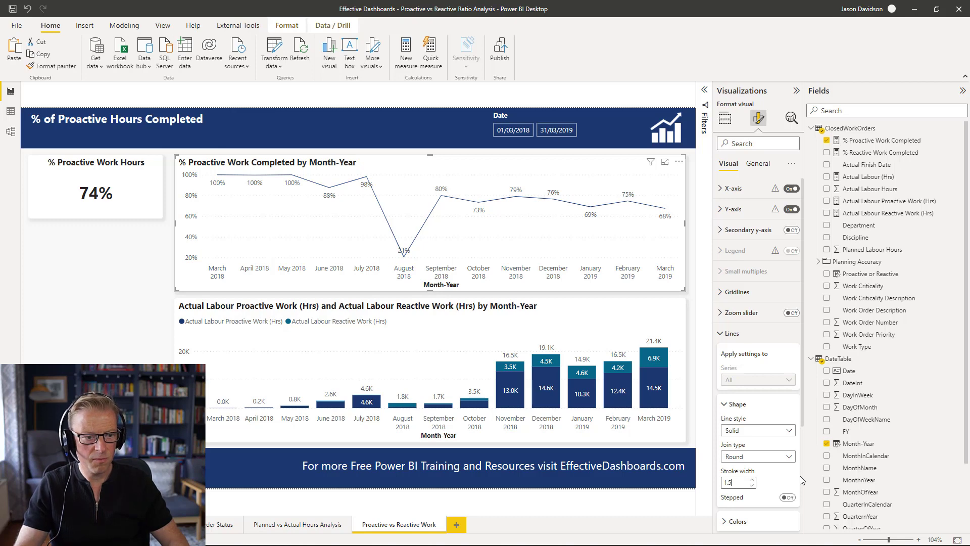
click(118, 291)
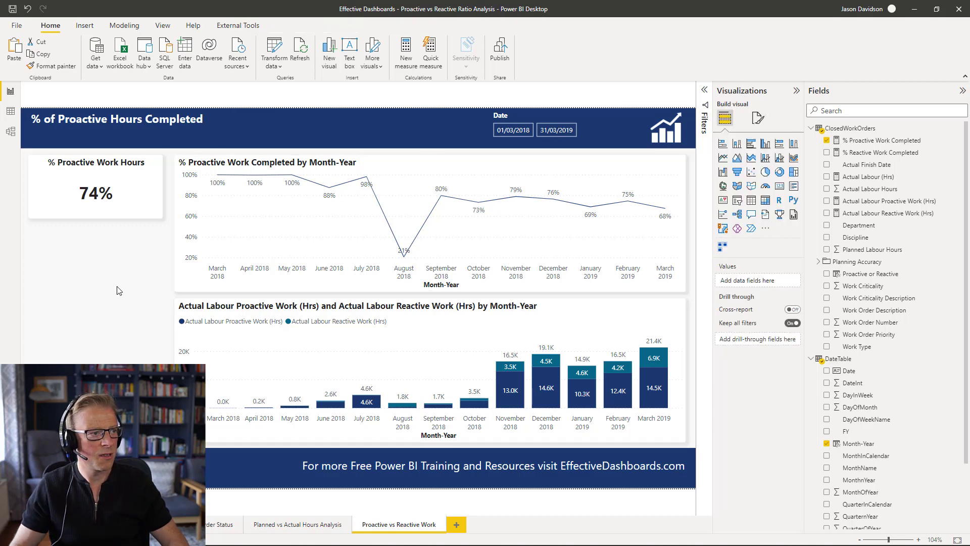
click(441, 238)
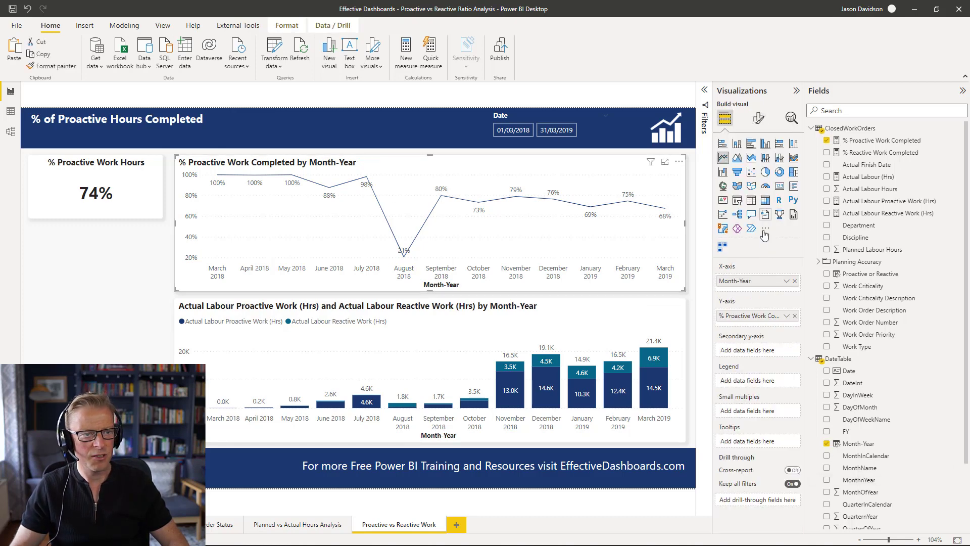
click(759, 118)
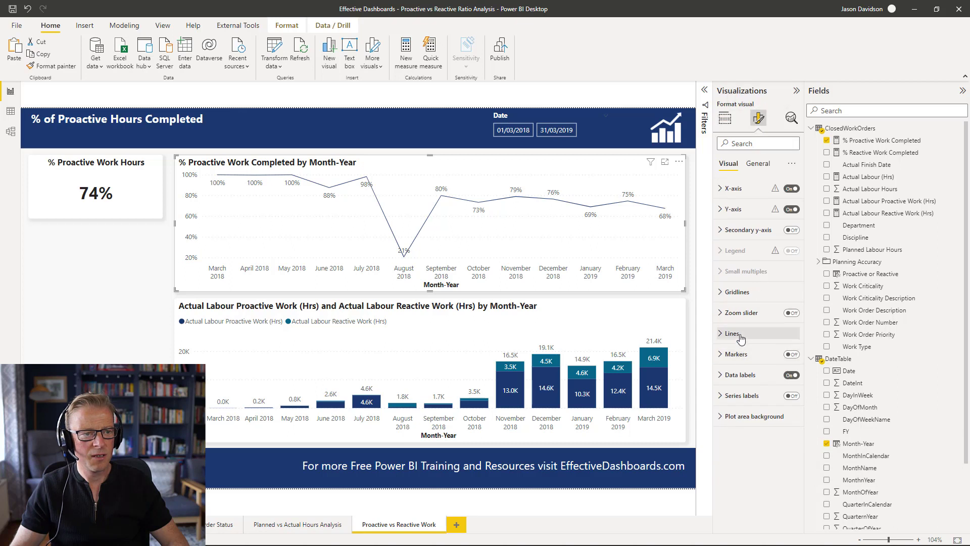
click(741, 335)
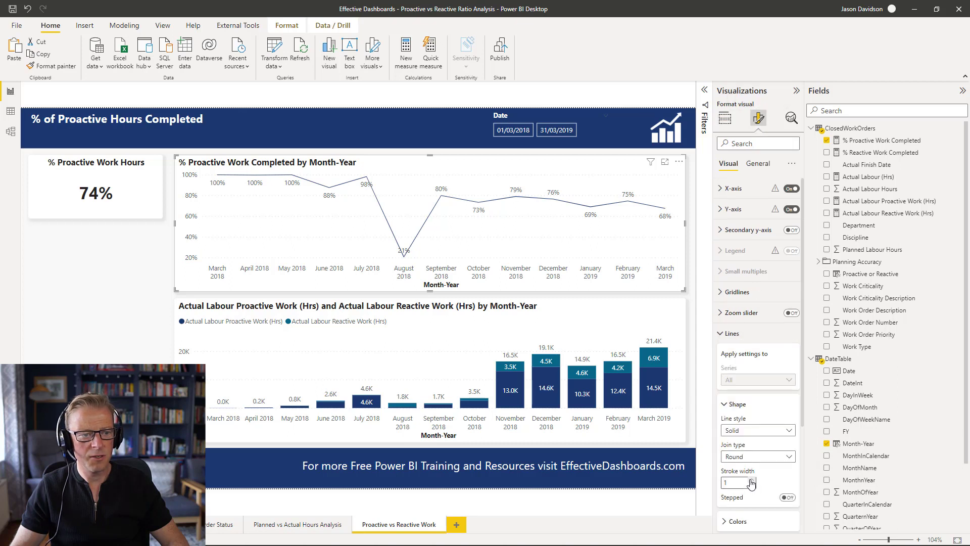
click(129, 267)
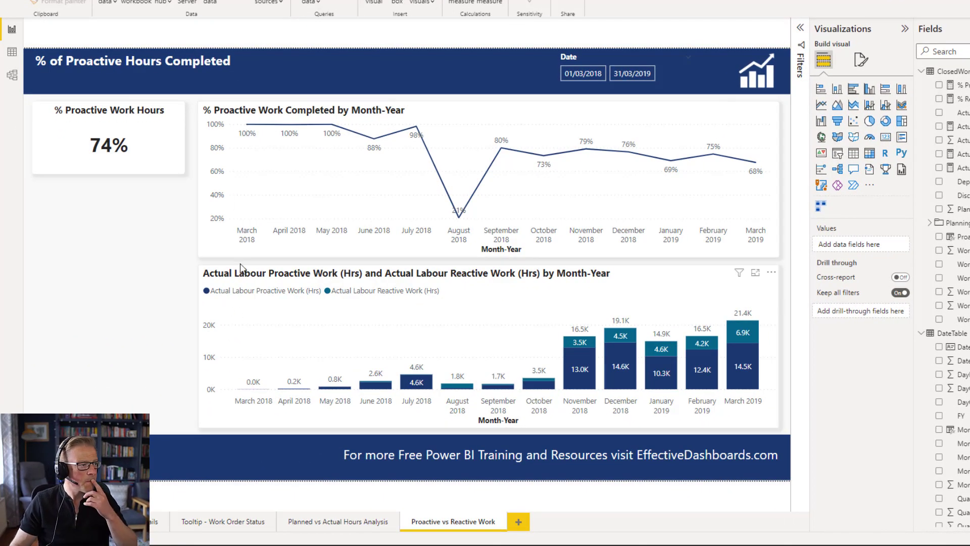
click(267, 279)
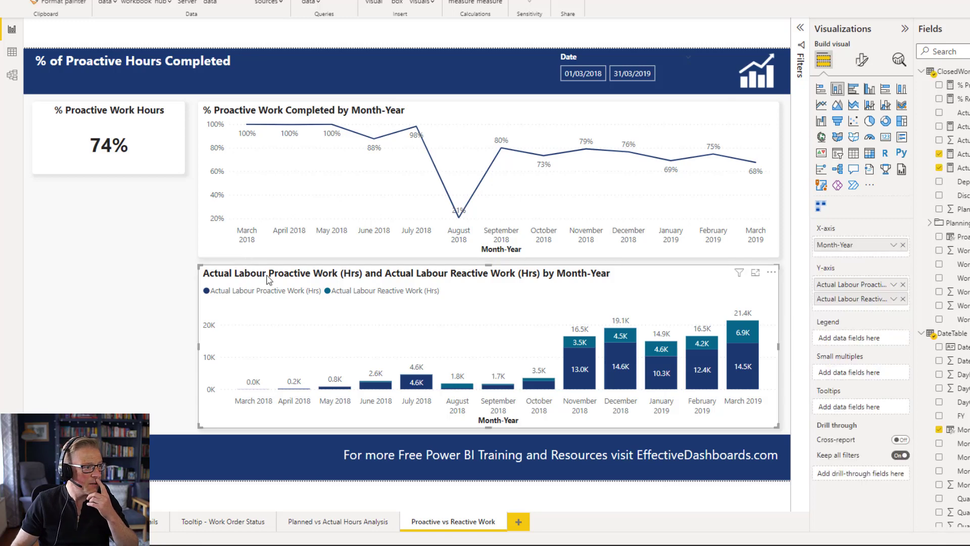
click(326, 134)
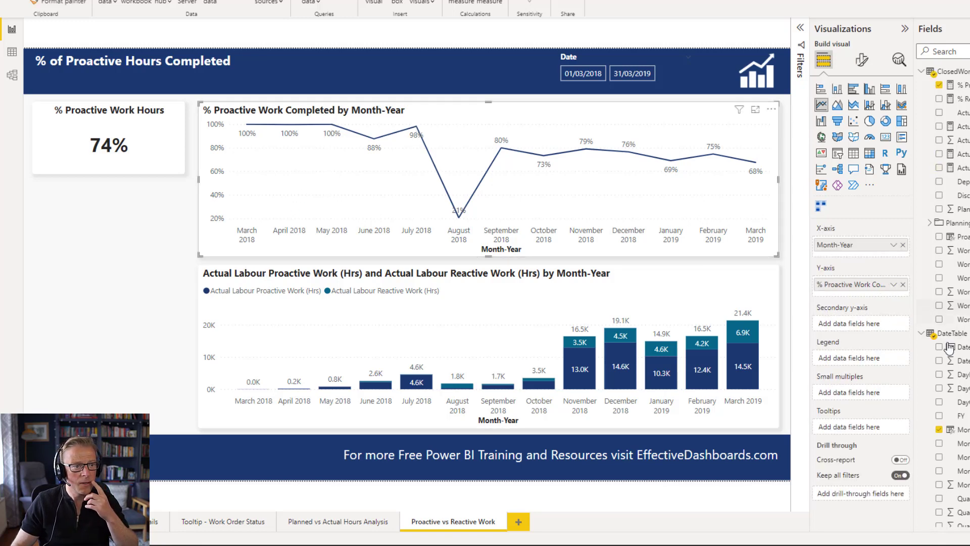
click(864, 63)
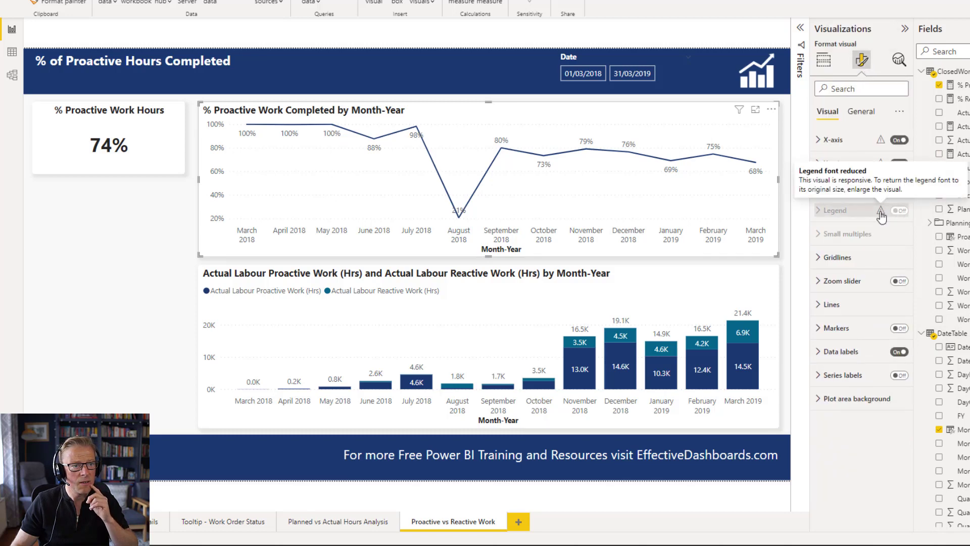
click(154, 306)
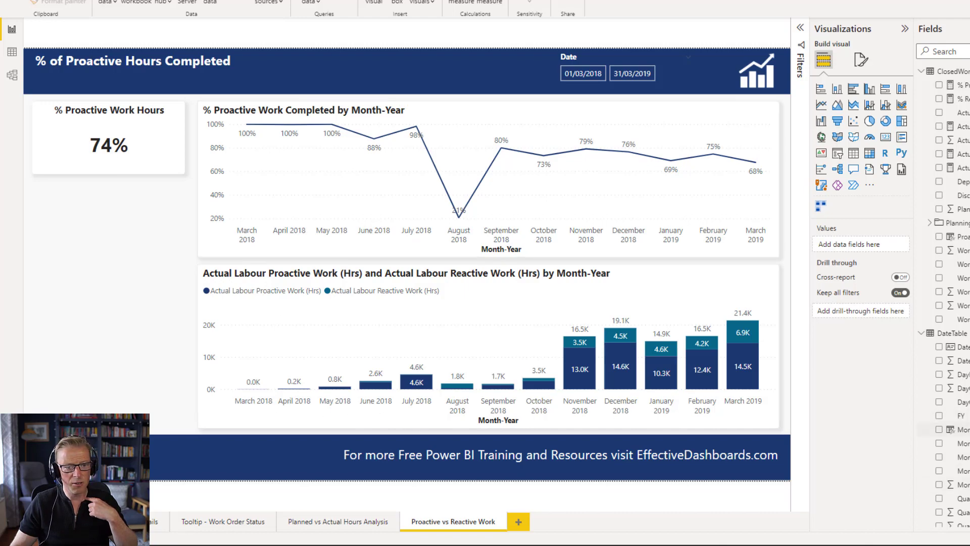
- Try to wrap the Month-Year column's formula in a FORMAT function
click(964, 430)
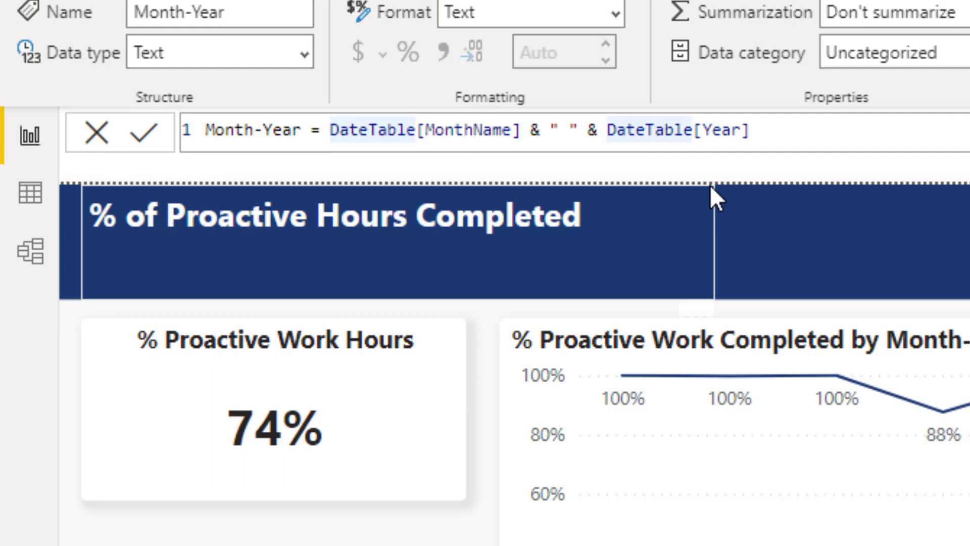
text(FORMAT()
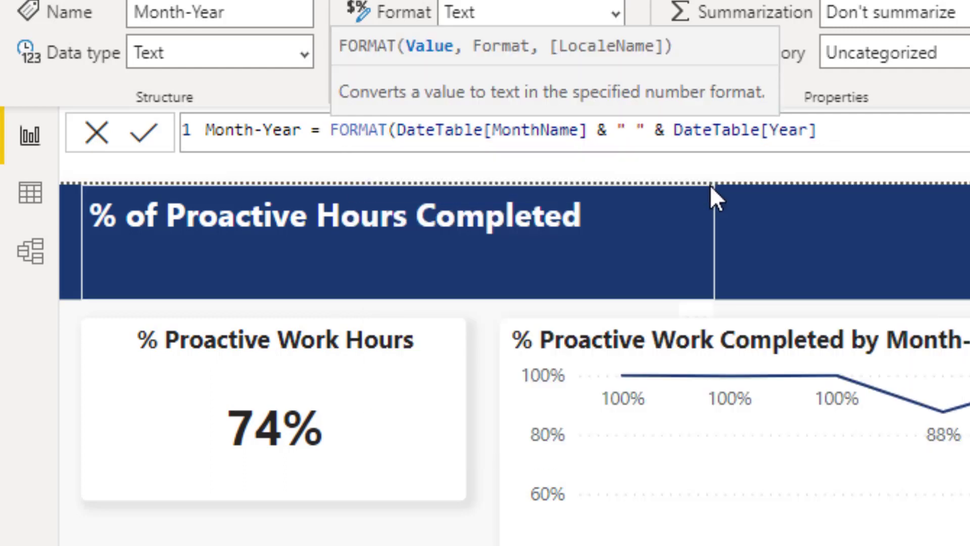
key(ctrl+plus)
key(ctrl+plus)
key(ctrl+plus)
key(ctrl+plus)
key(ctrl+plus)
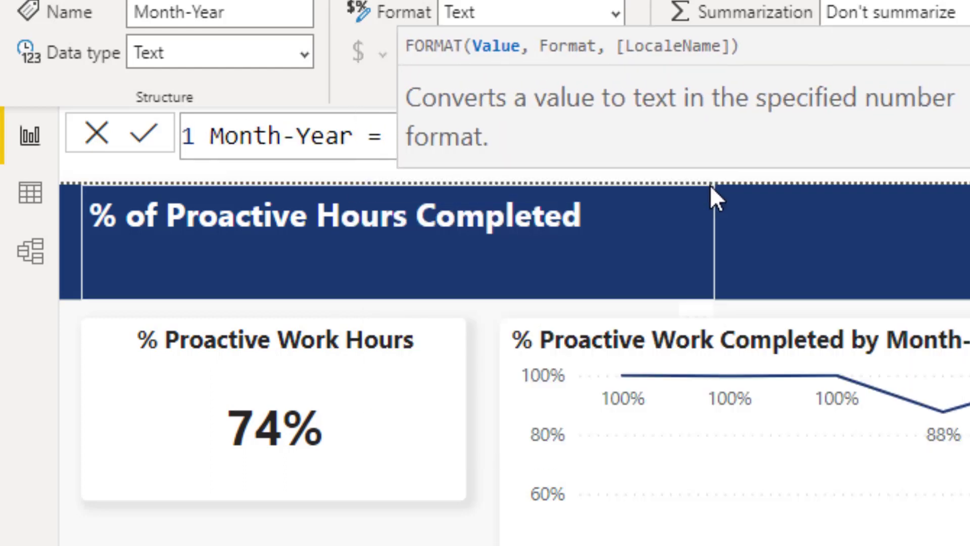
key(Return)
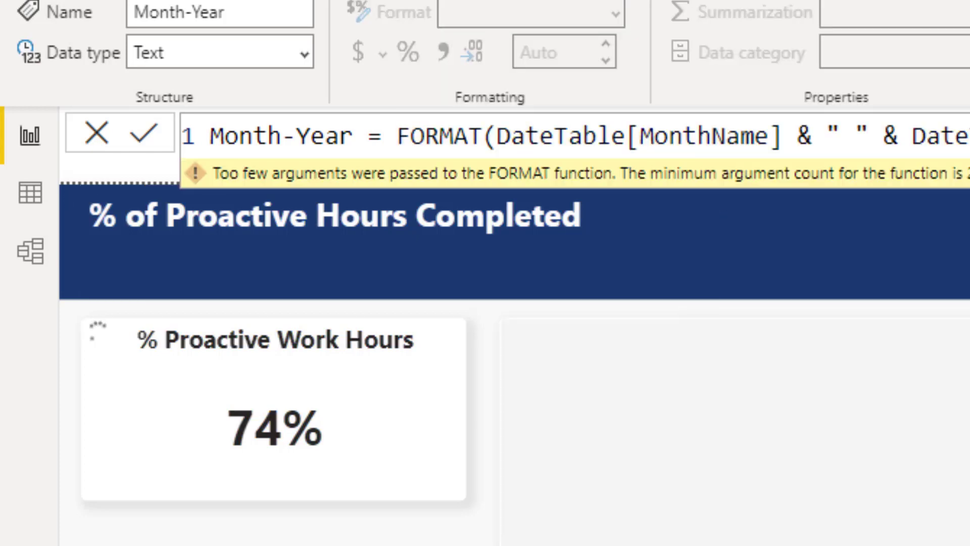
- Change the Month-Year column formula to FORMAT(DateTable[Date], "mmm") & " " & DateTable[Year]
click(965, 134)
click(286, 202)
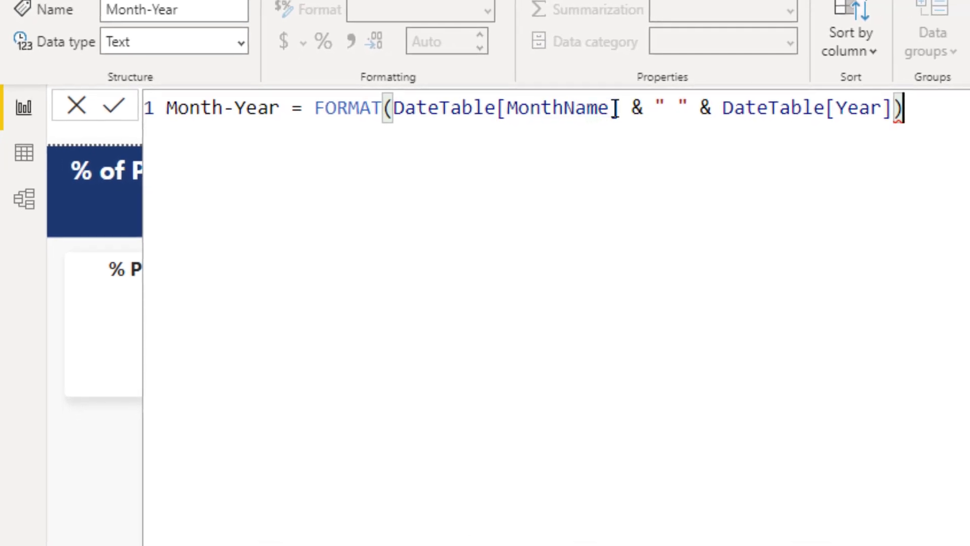
drag(506, 109, 610, 107)
text(Date)
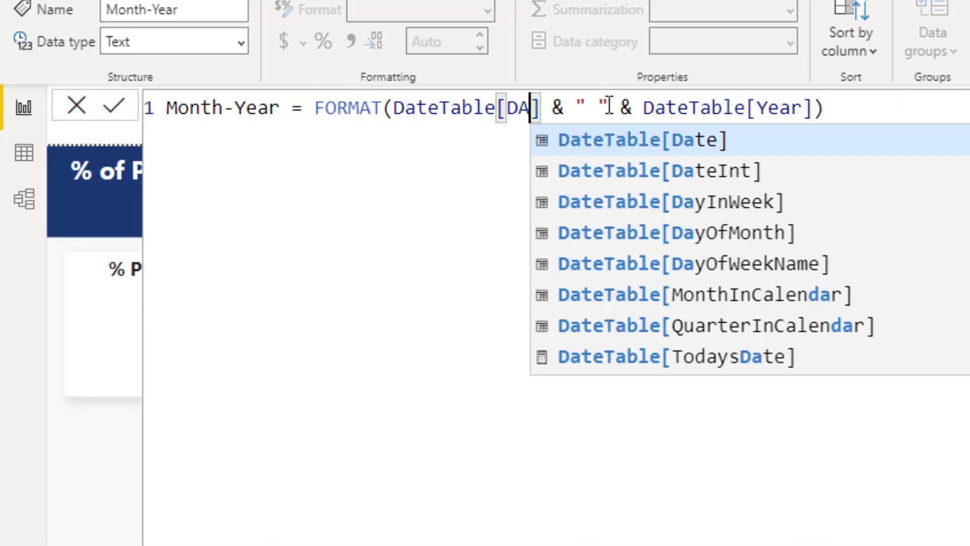
key(Escape)
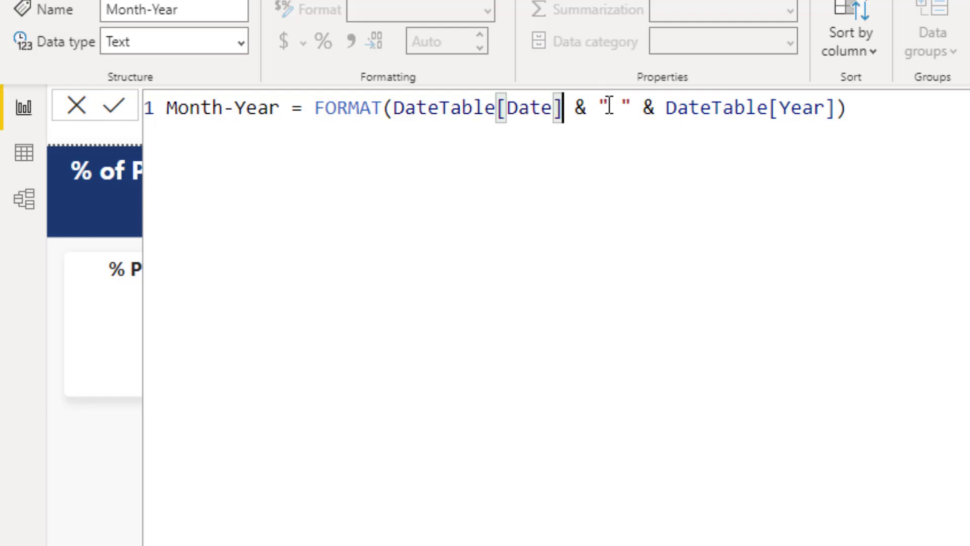
text(, )
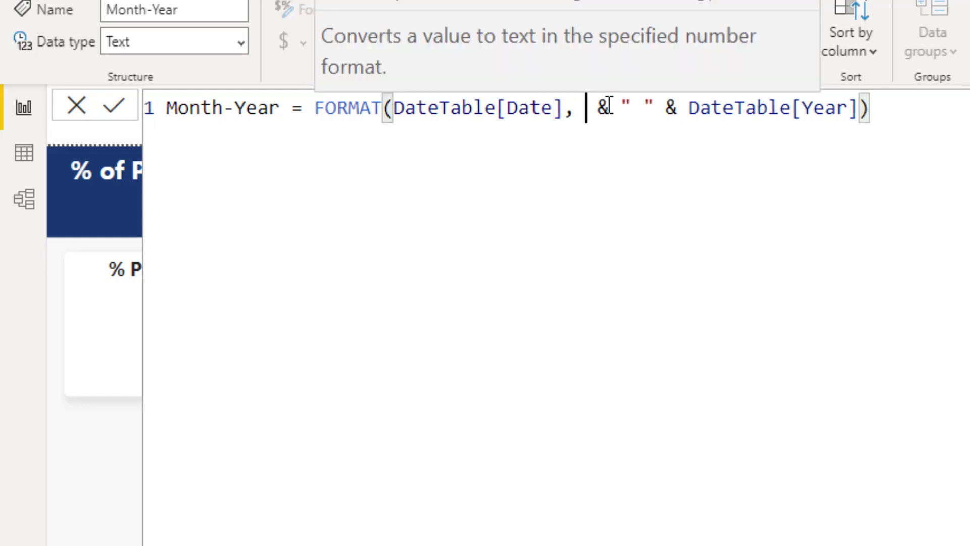
text("mmm"))
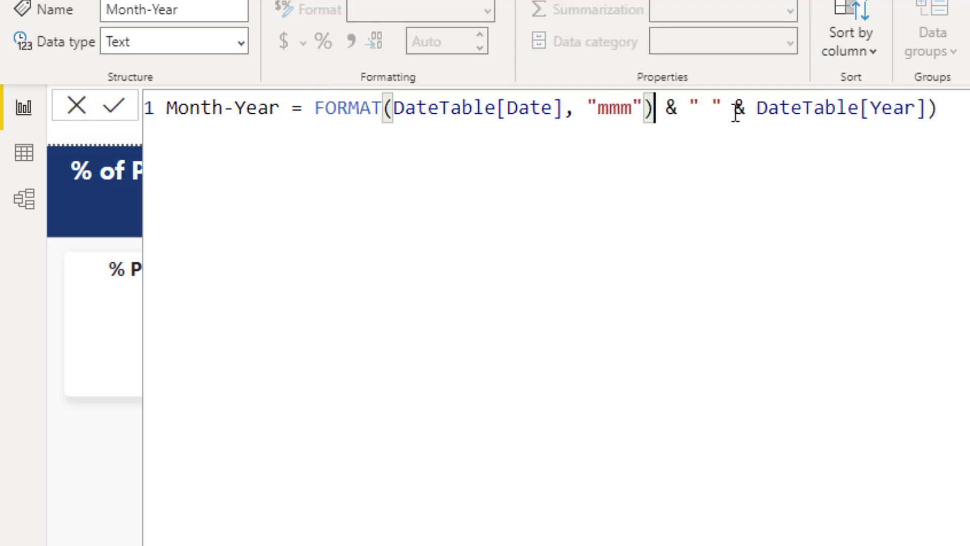
click(119, 117)
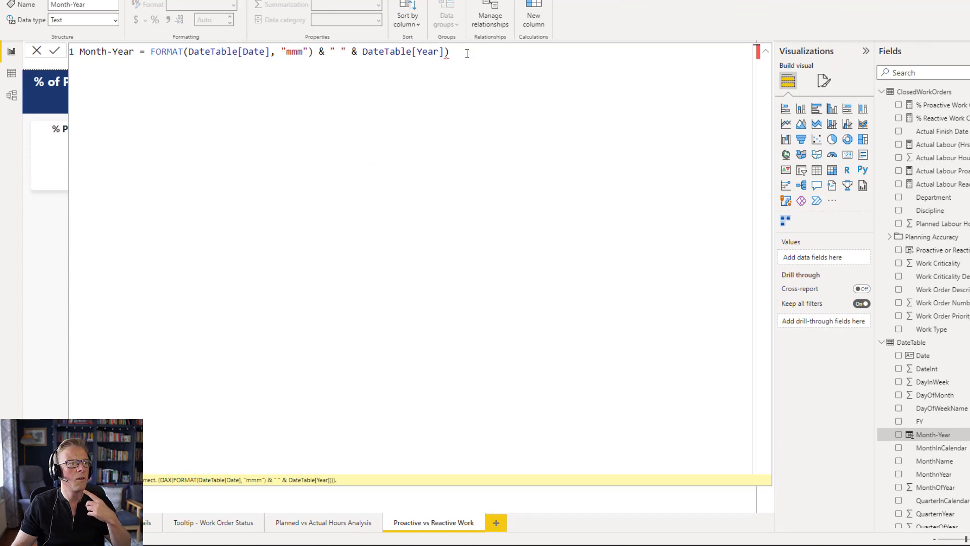
key(BackSpace)
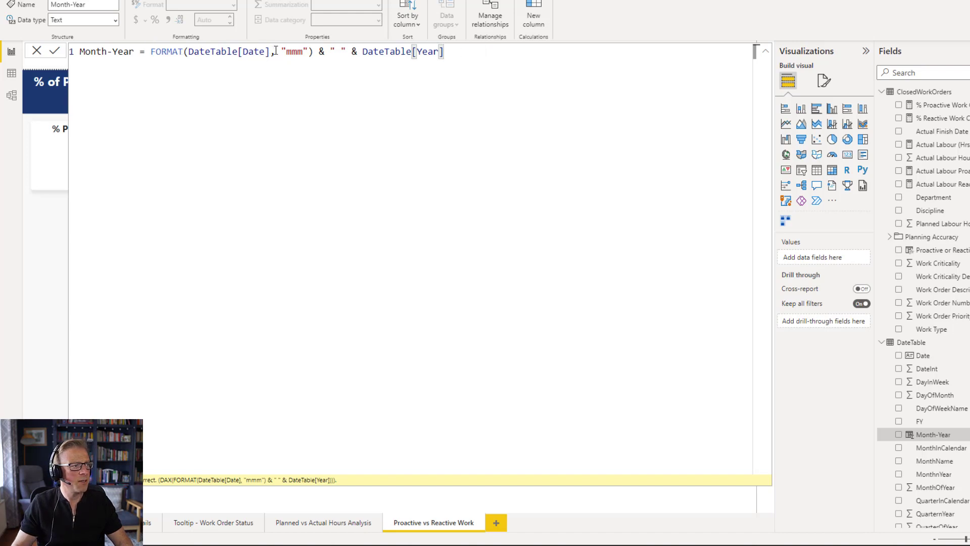
click(56, 51)
click(767, 54)
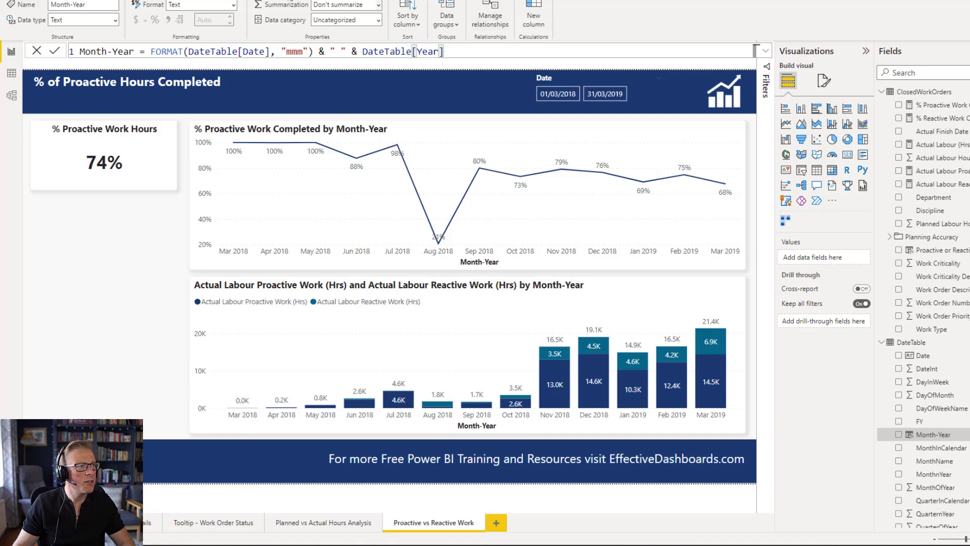
click(42, 0)
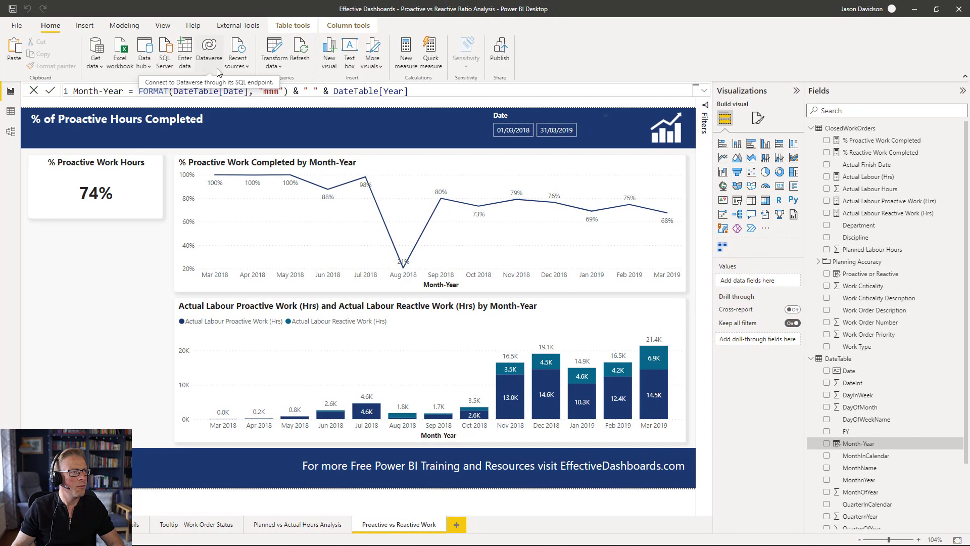
click(90, 31)
click(373, 56)
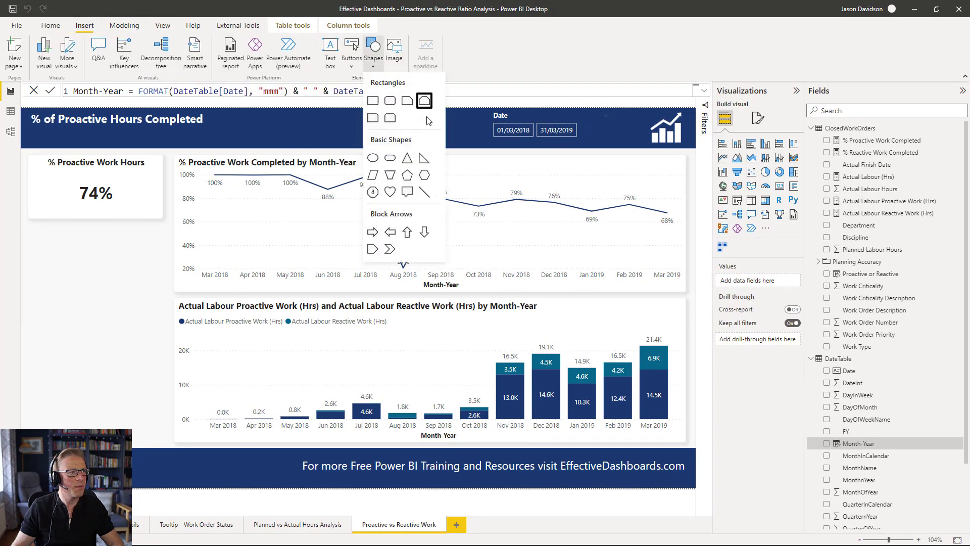
click(372, 102)
drag(125, 277, 163, 220)
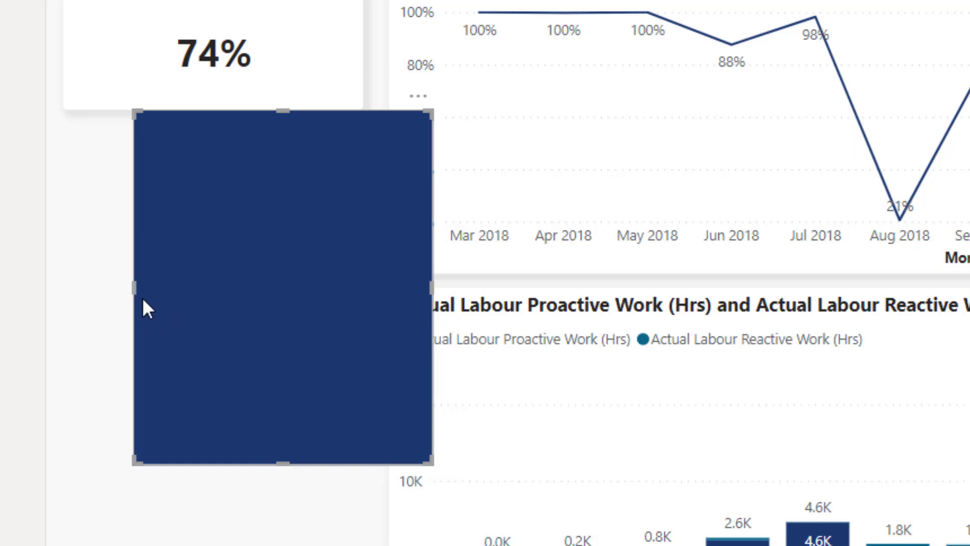
click(418, 95)
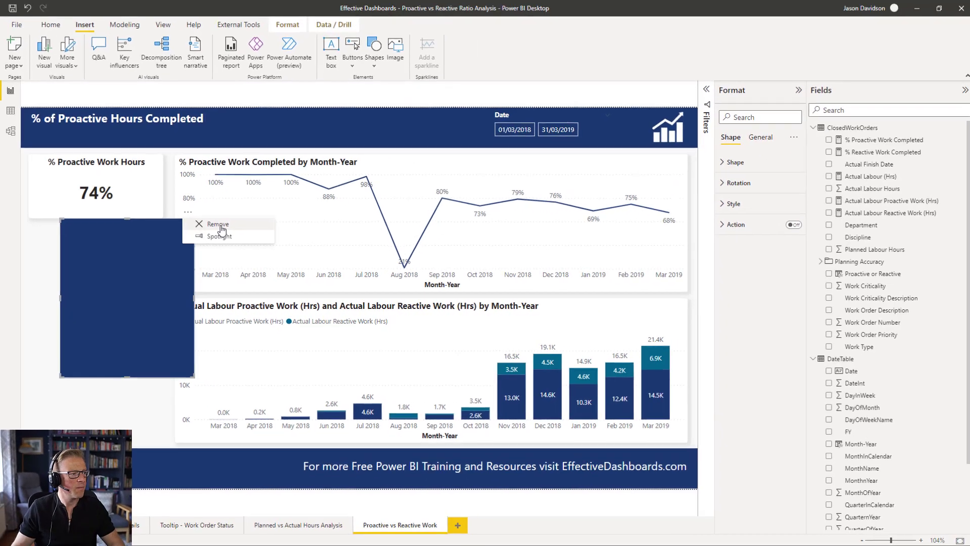
click(484, 122)
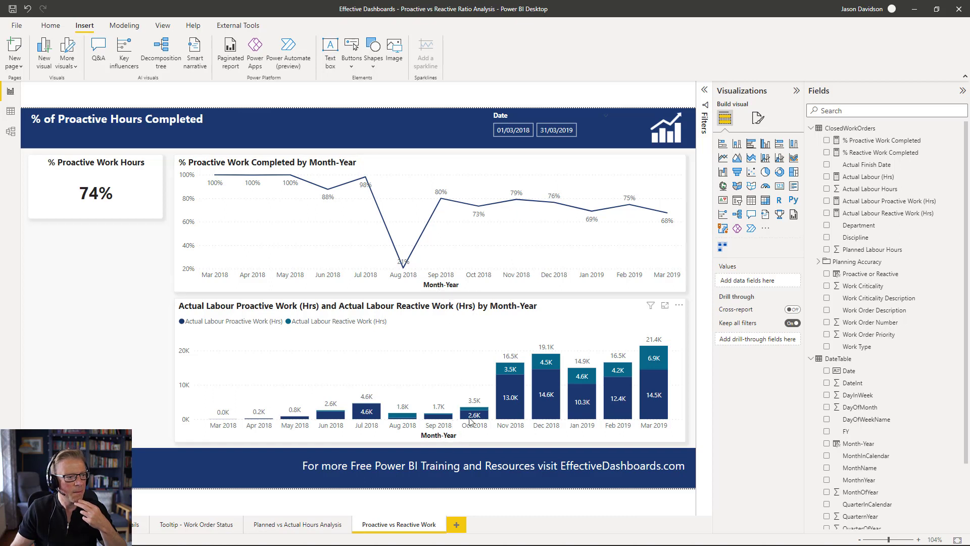
- Turn off the X-axis title on both the line chart and the stacked column chart
click(442, 287)
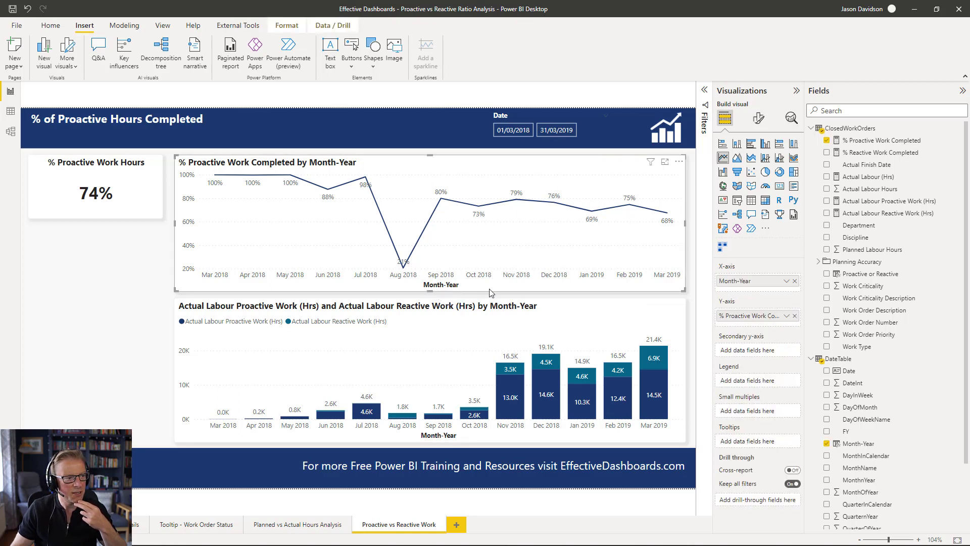
click(758, 118)
click(787, 354)
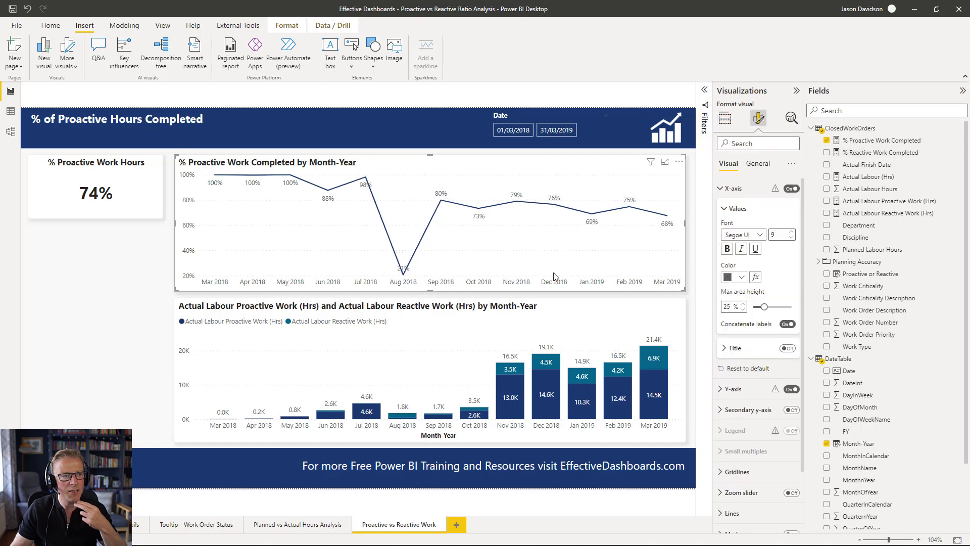
click(516, 314)
click(788, 352)
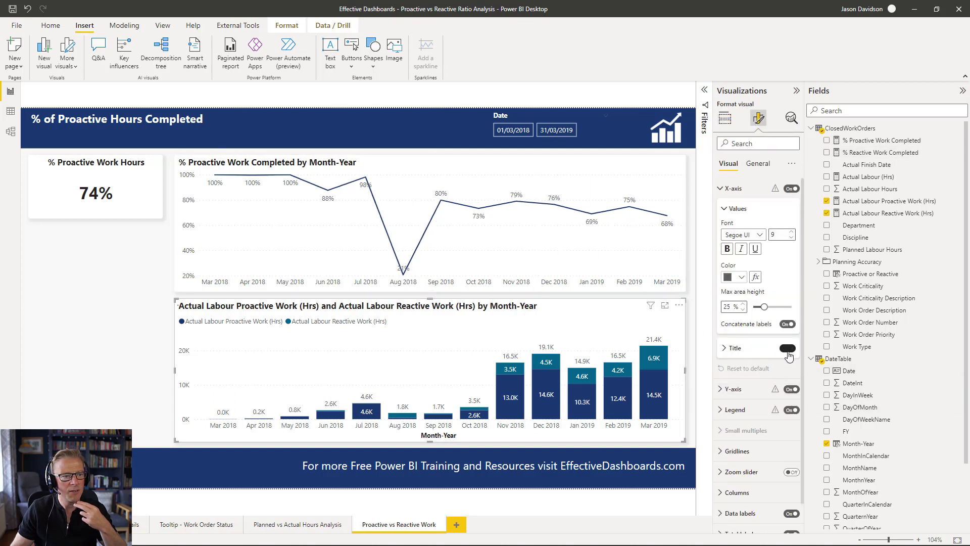
- Rename the line chart's title to "% Proactive Work Completed by Month"
click(230, 165)
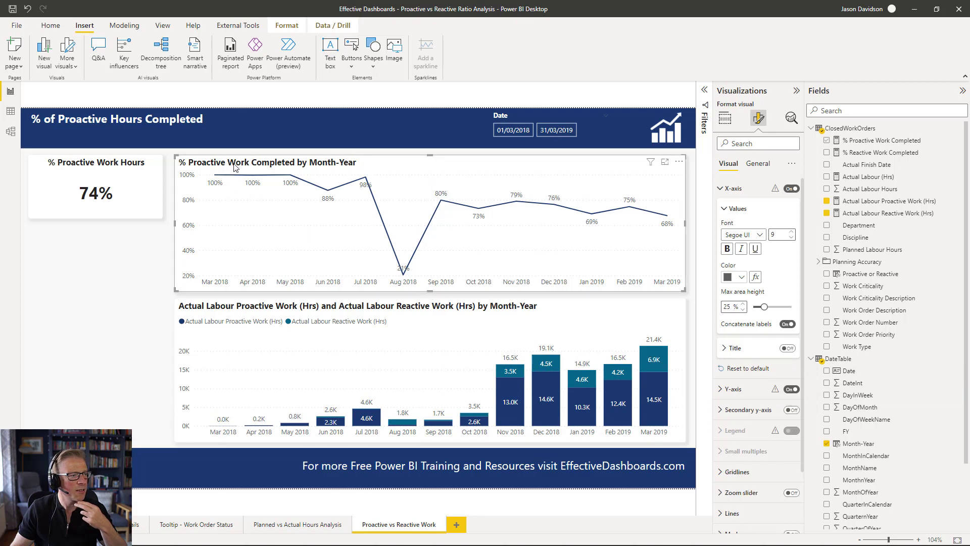
click(758, 163)
click(743, 208)
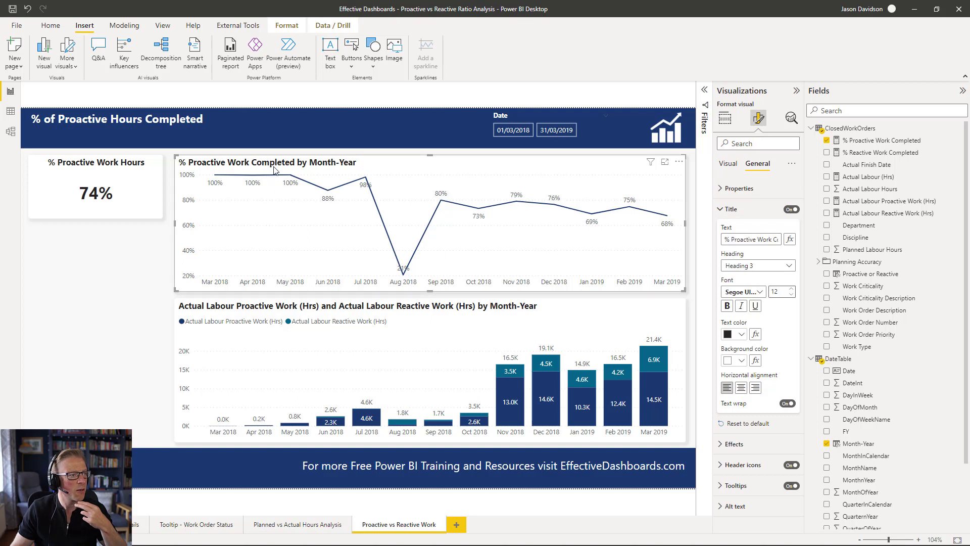
drag(768, 239, 834, 241)
click(764, 239)
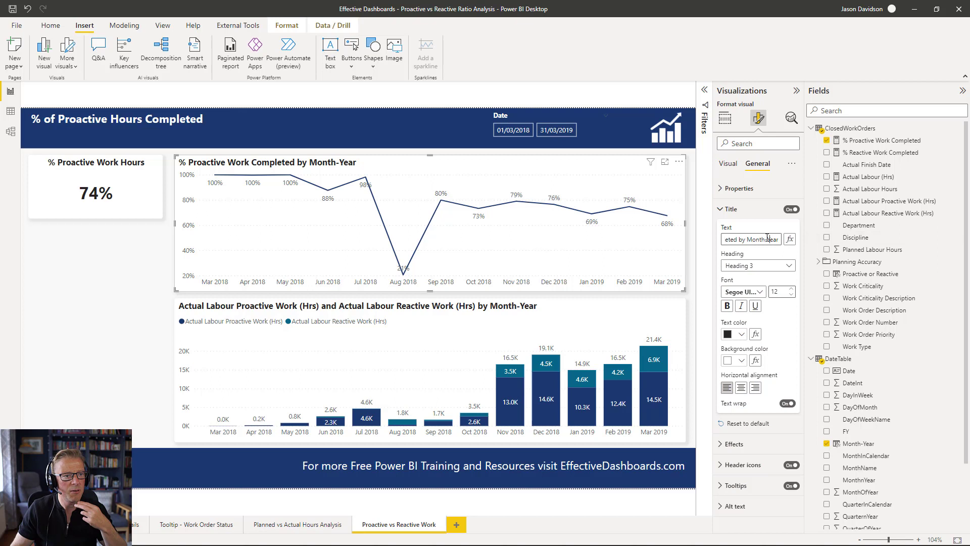
key(BackSpace)
key(BackSpace)
key(BackSpace)
key(BackSpace)
key(BackSpace)
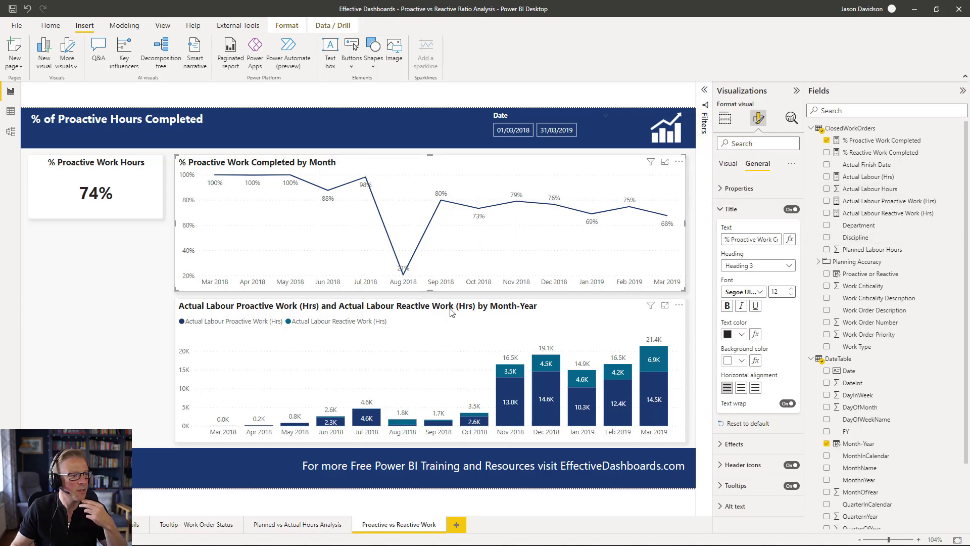
- Retitle the stacked column chart "Actual Proactive vs Reactive Hours Completed by Month"
click(450, 313)
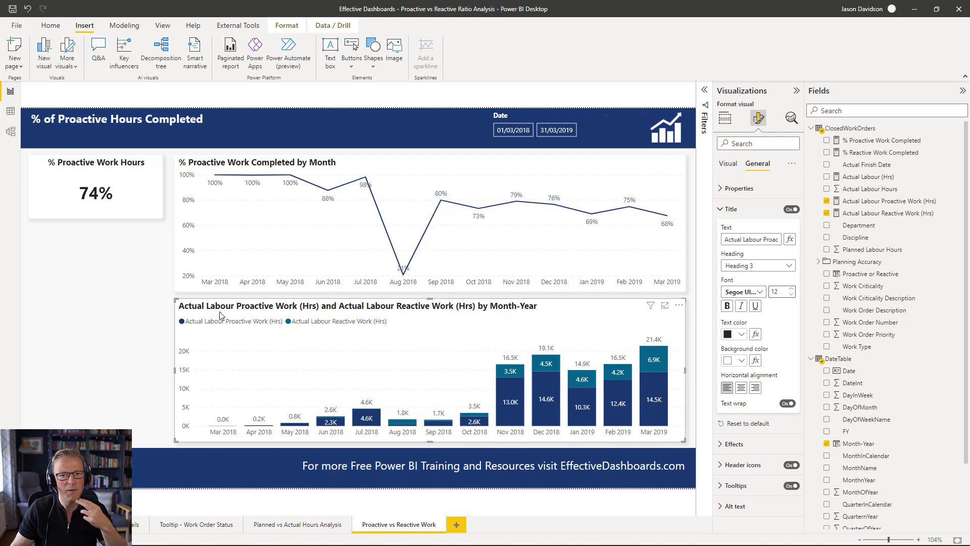
click(726, 239)
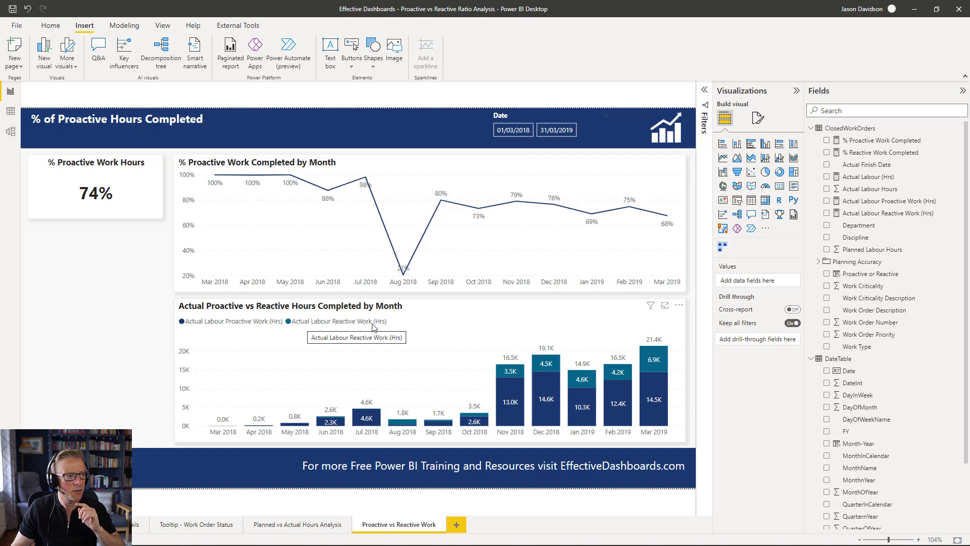
- Rename the stacked column chart's Y-axis series to Proactive (Hrs) and Reactive (Hrs)
click(250, 326)
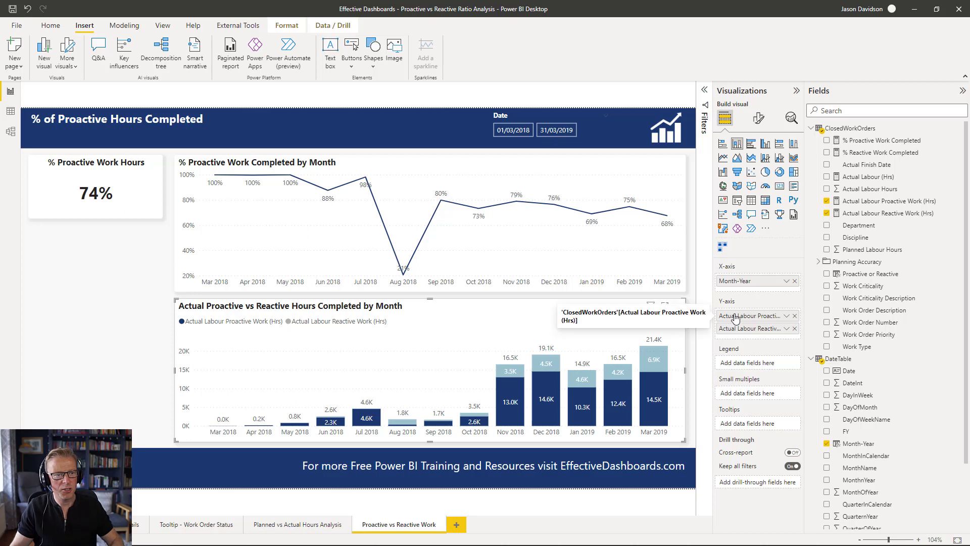
mouse_move(650, 306)
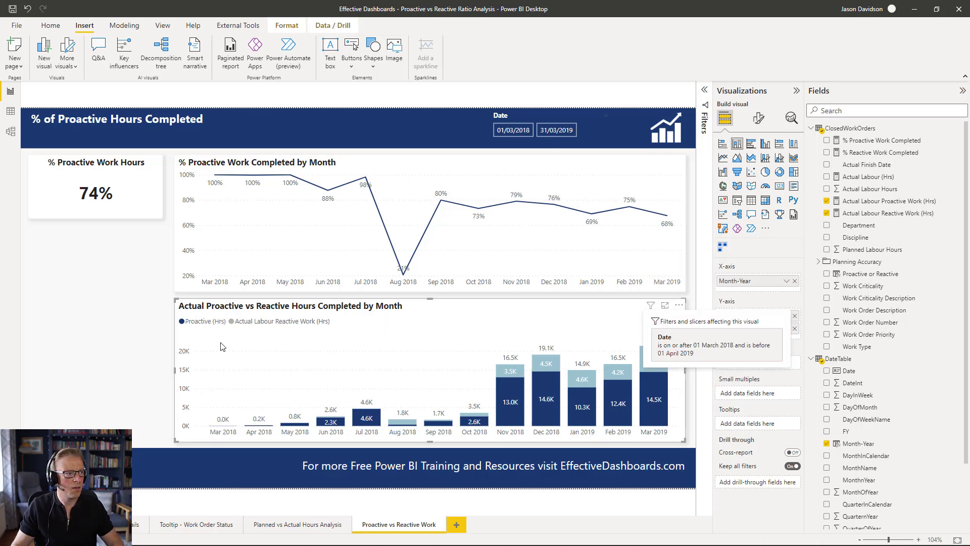
double_click(750, 329)
drag(735, 327, 738, 327)
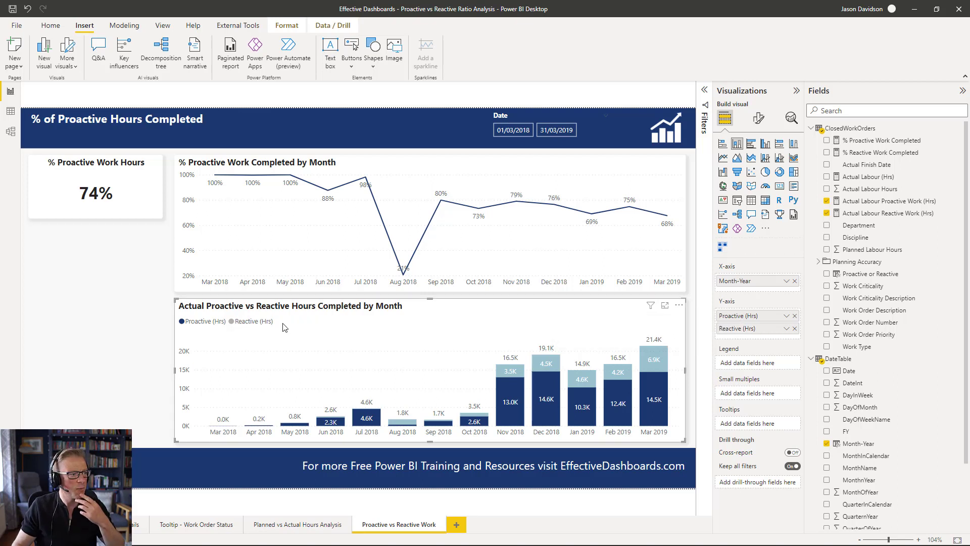
click(513, 370)
click(514, 371)
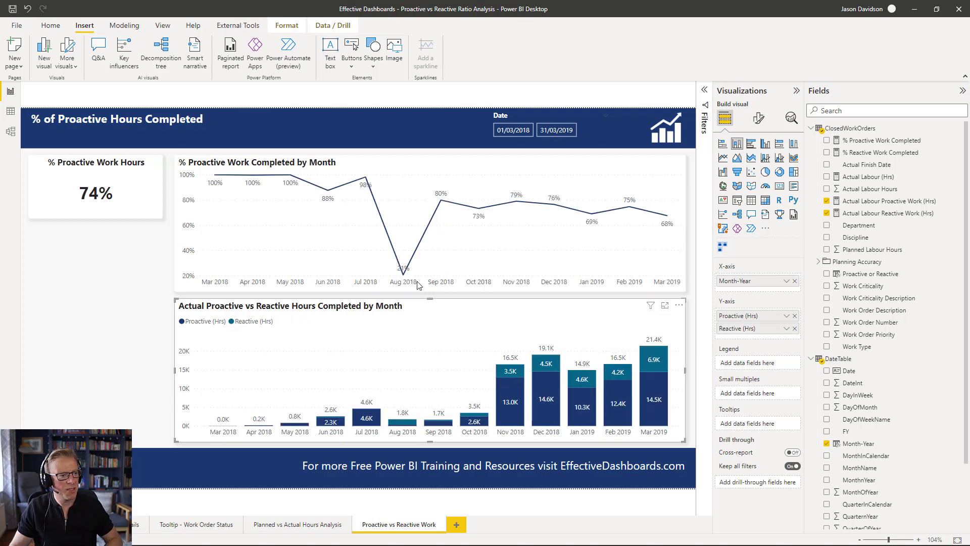
click(481, 209)
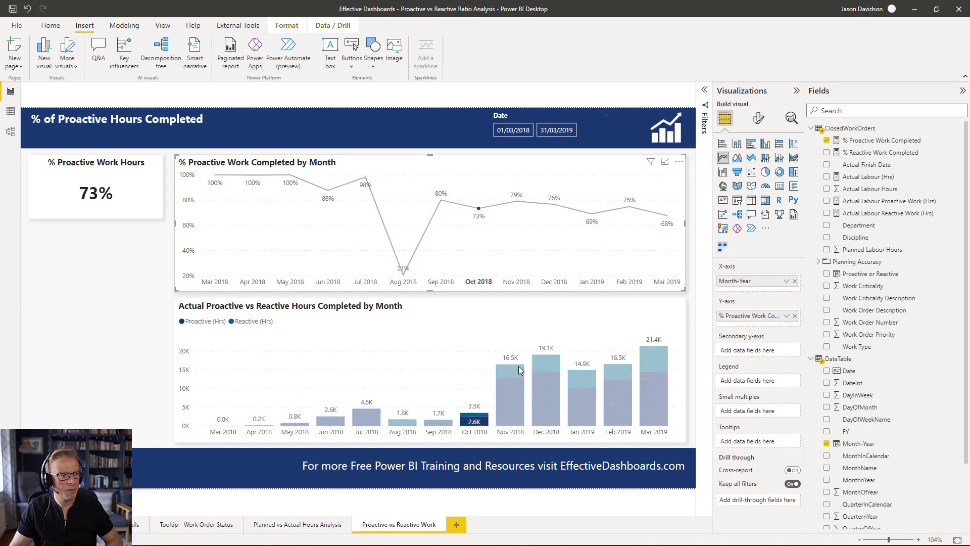
click(480, 212)
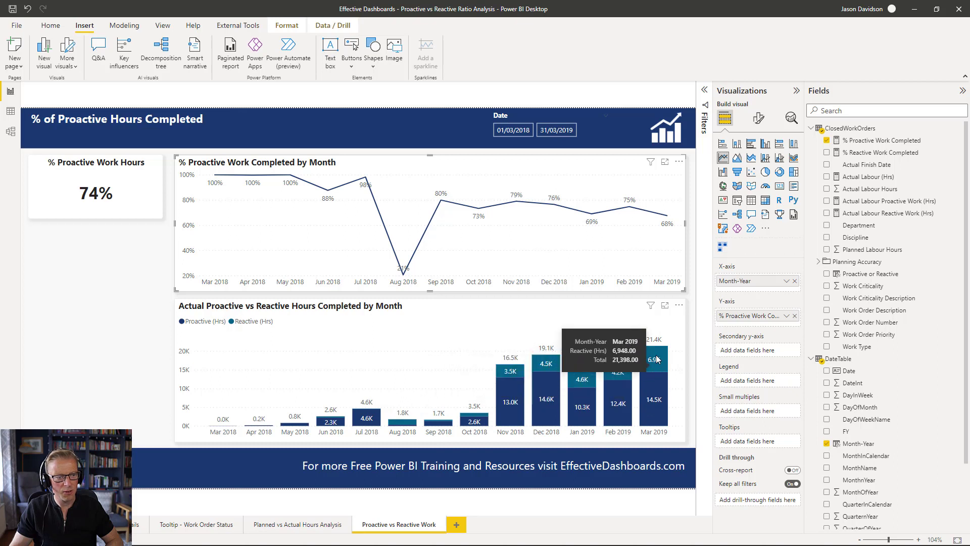
- Recolour the stacked column chart's Reactive (Hrs) columns to a light grey-blue theme colour
click(665, 317)
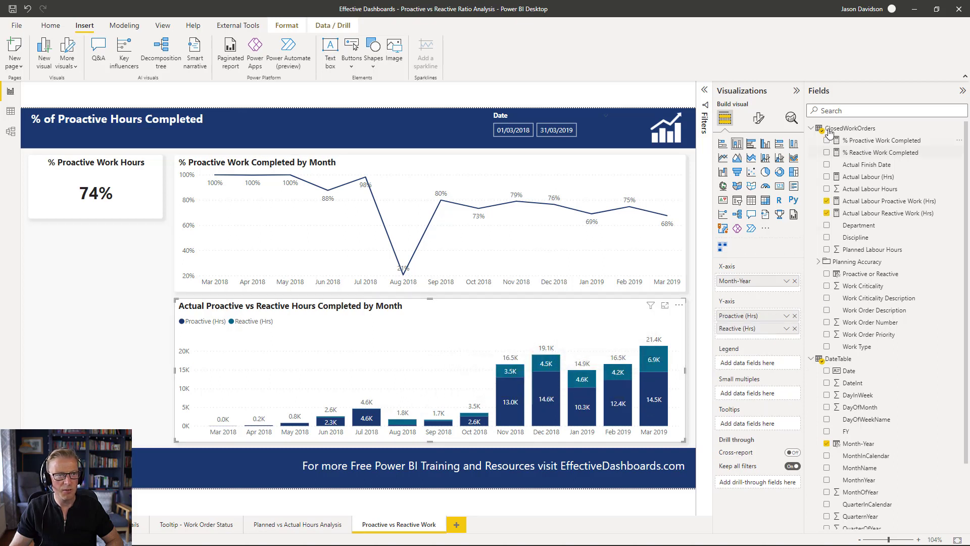
click(758, 119)
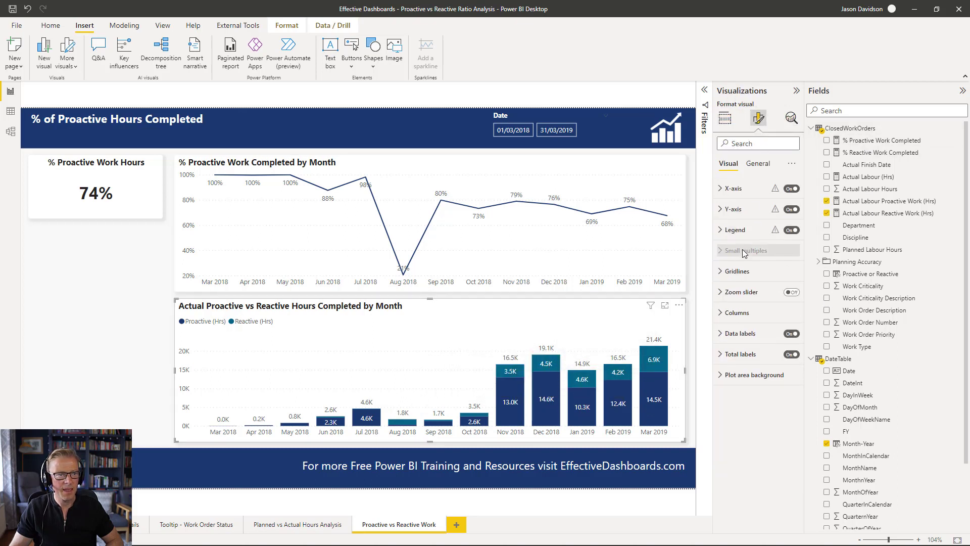
click(742, 313)
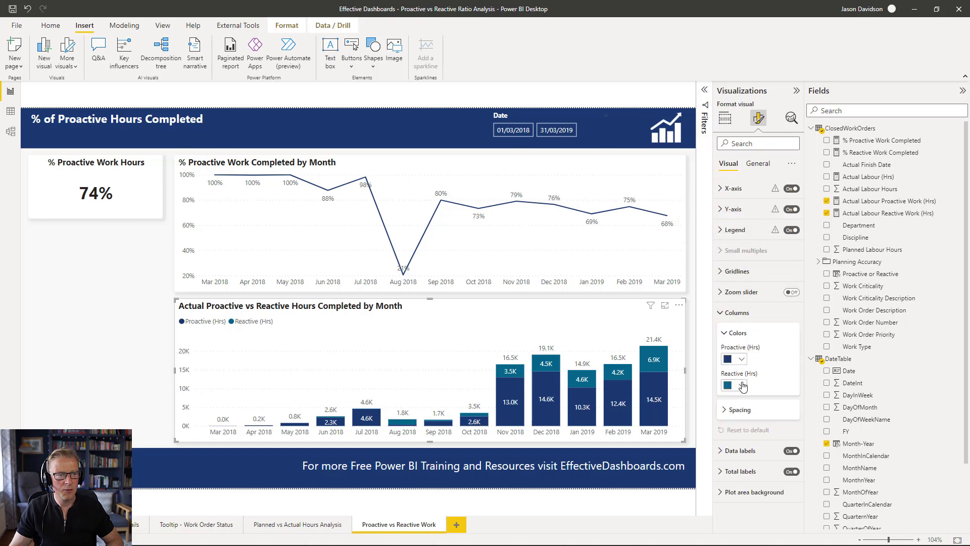
click(743, 386)
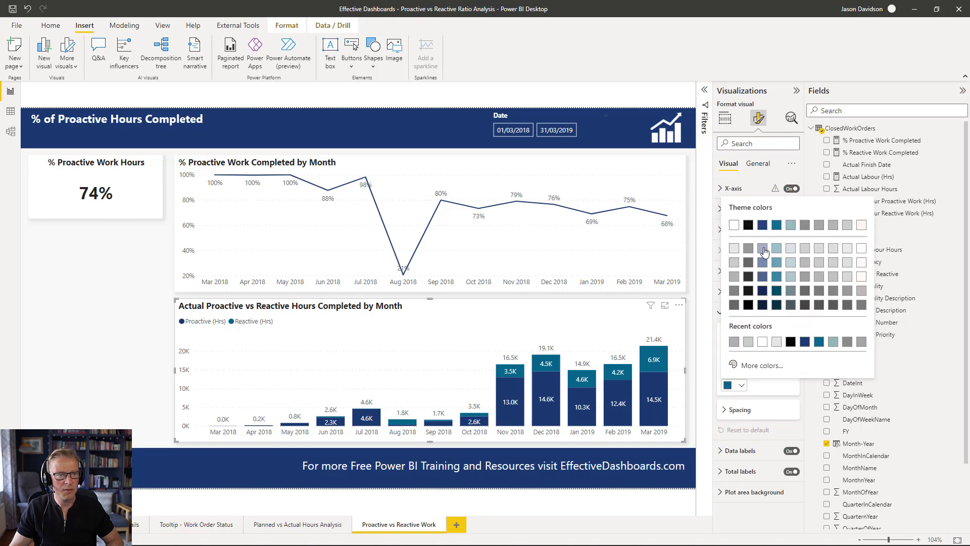
click(762, 248)
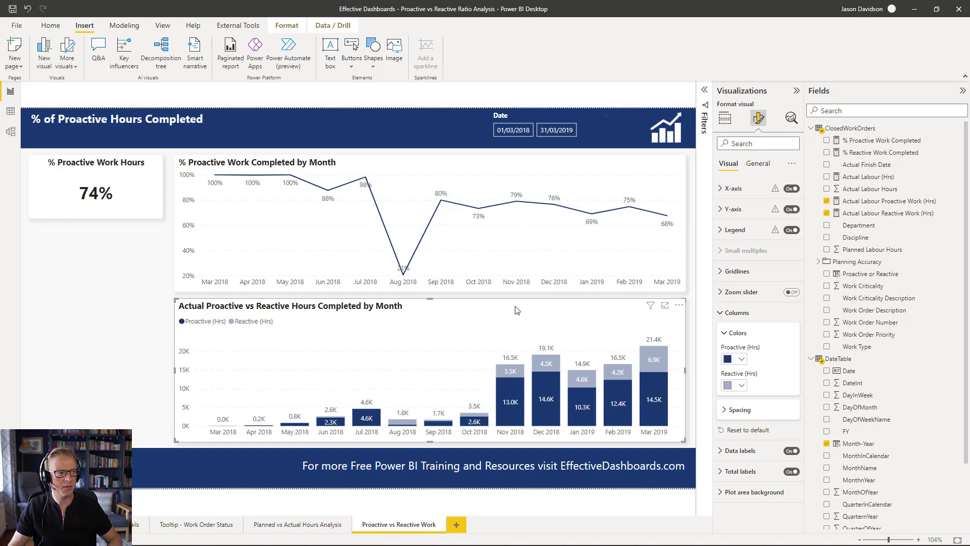
- Open the line chart's data label value formatting options to review the font settings
click(155, 301)
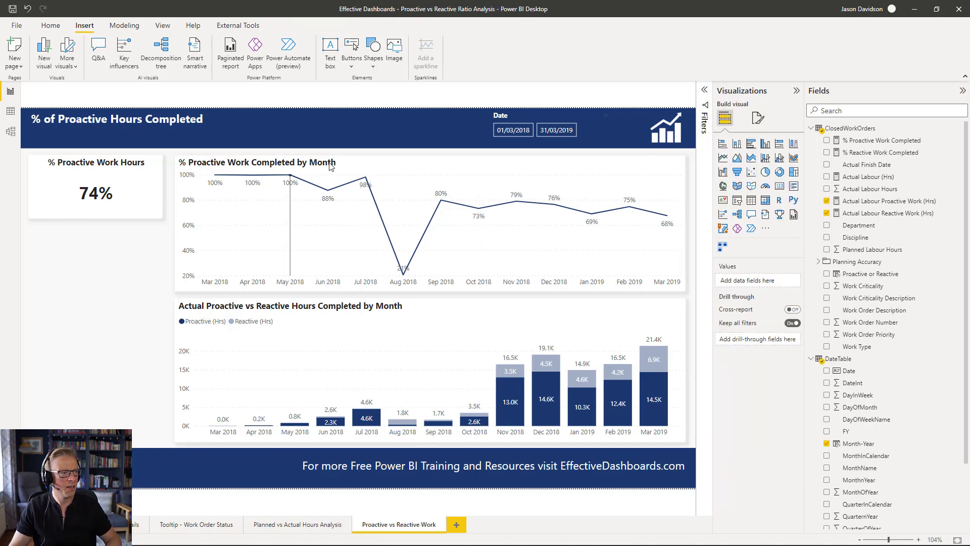
click(333, 166)
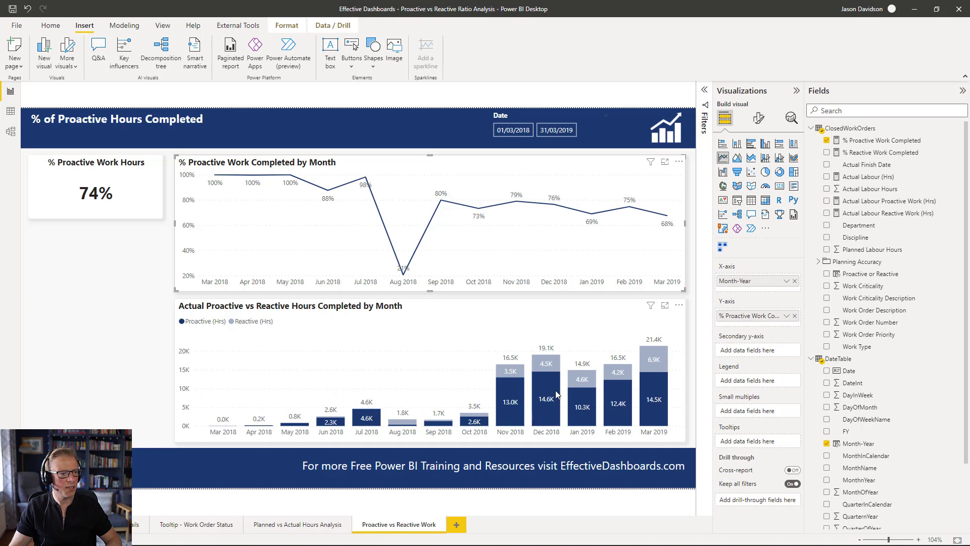
click(759, 121)
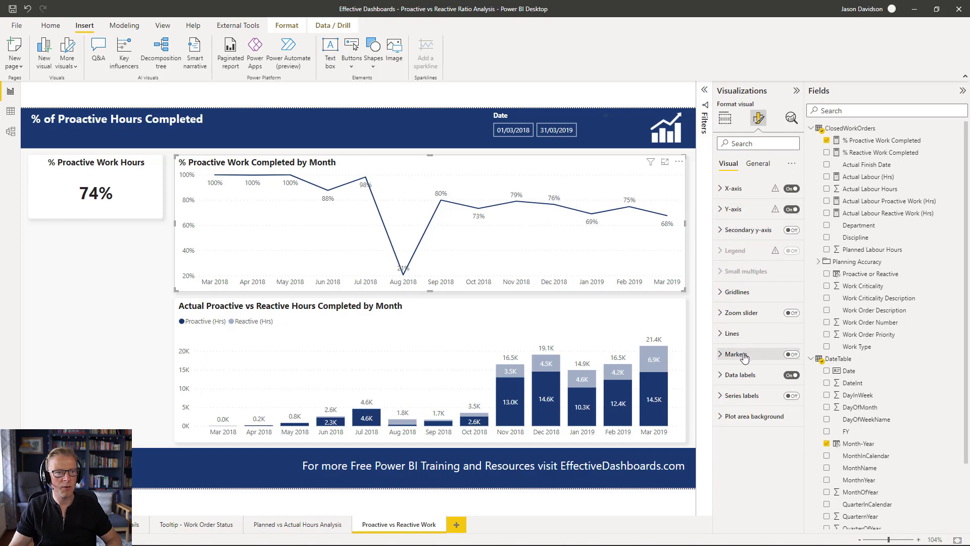
click(740, 375)
scroll(772, 413, down, 1)
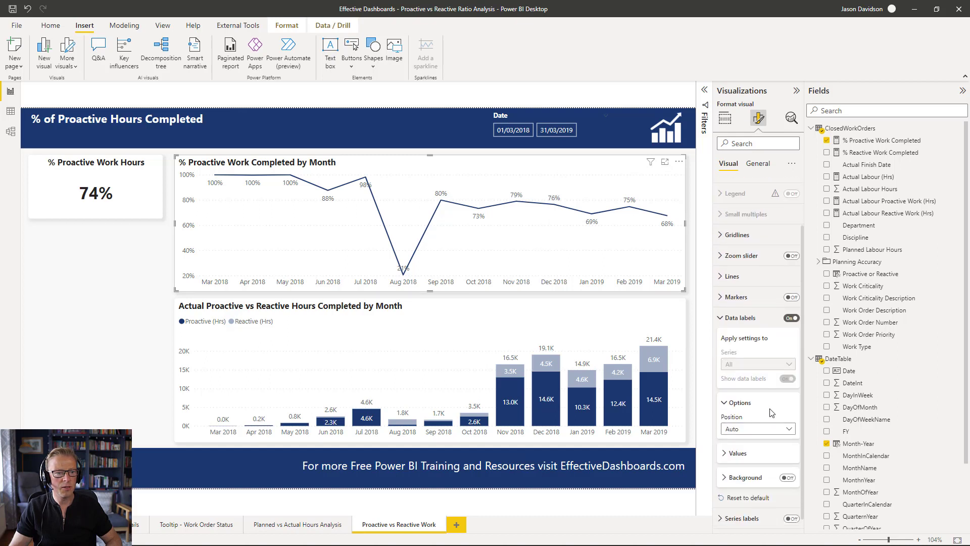
click(738, 436)
scroll(793, 352, down, 2)
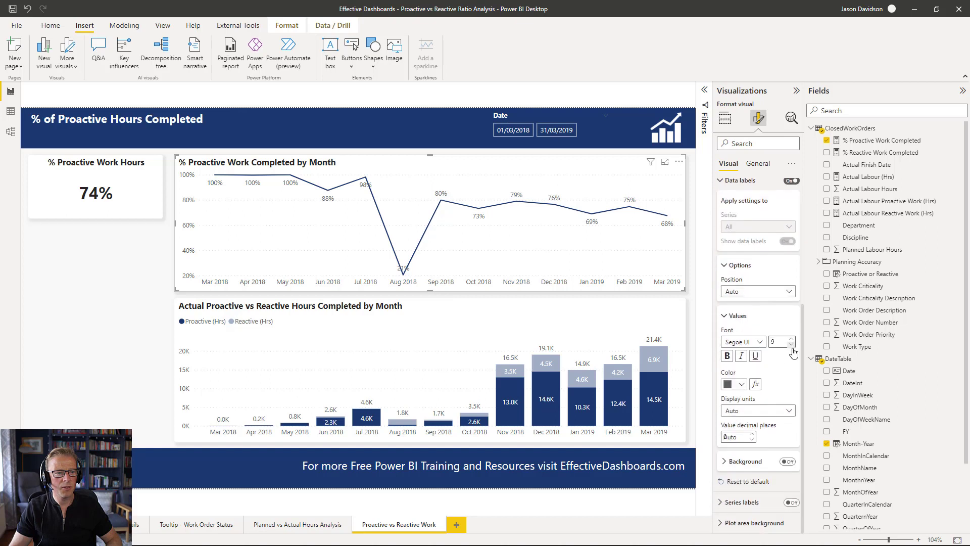
click(792, 346)
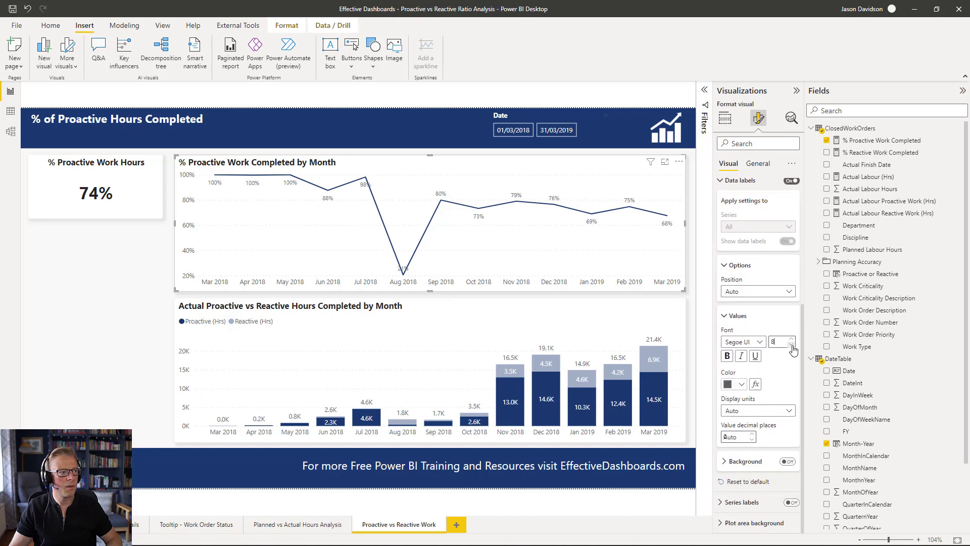
- Set the stacked column chart's data label value decimal places to 0
click(643, 323)
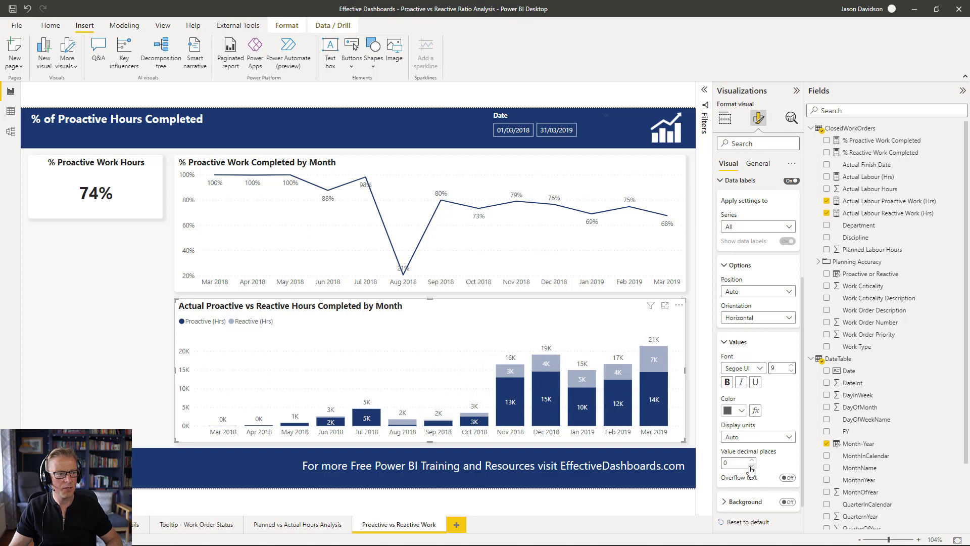
click(131, 287)
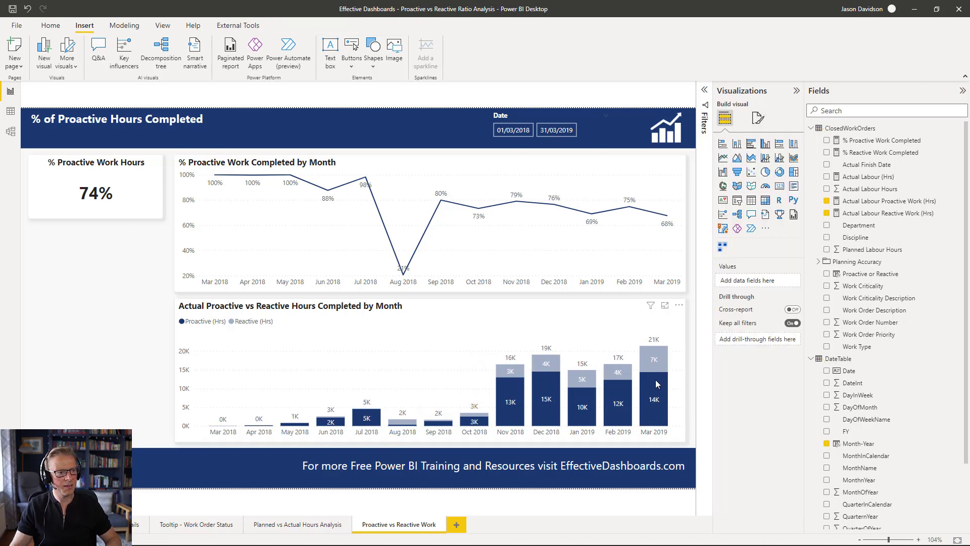
- Examine the monthly tooltips on the stacked column chart and the line chart
mouse_move(646, 398)
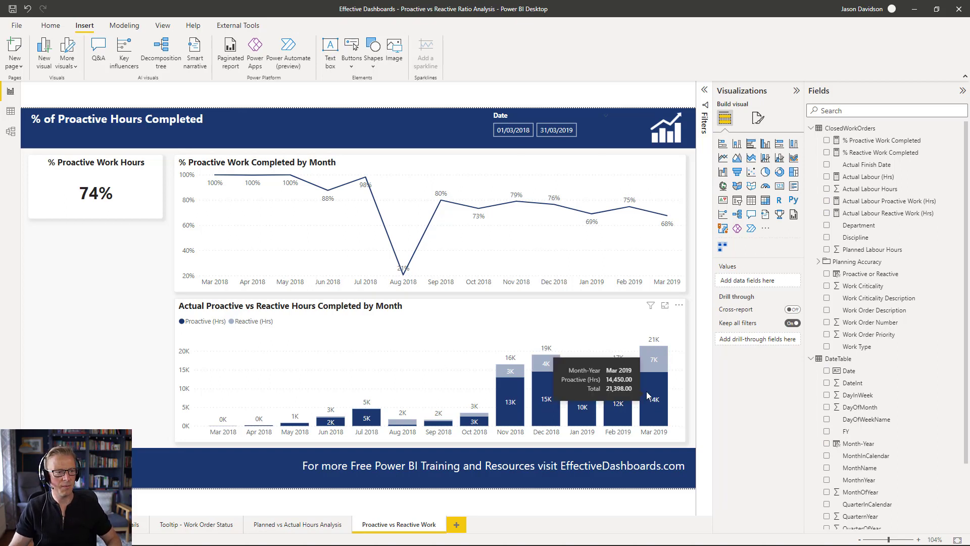
mouse_move(658, 349)
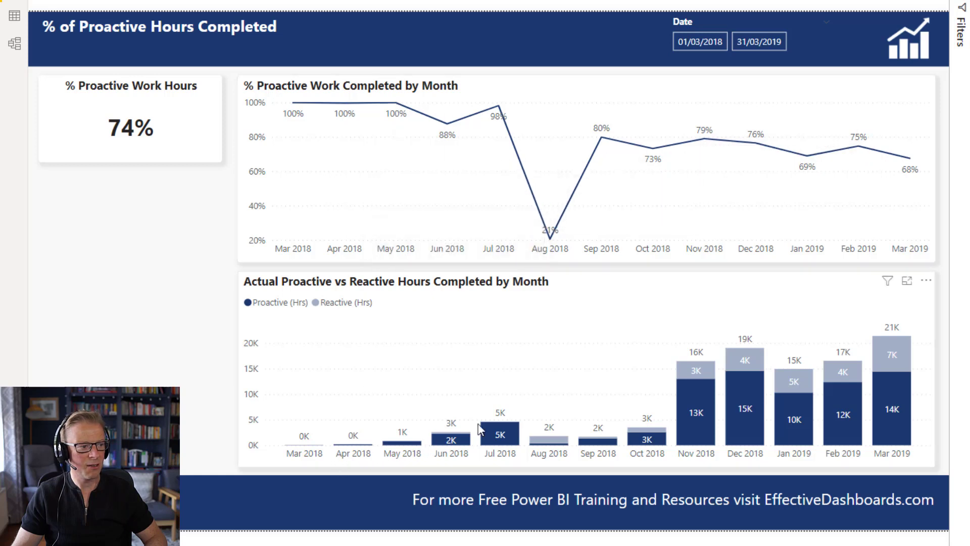
mouse_move(508, 442)
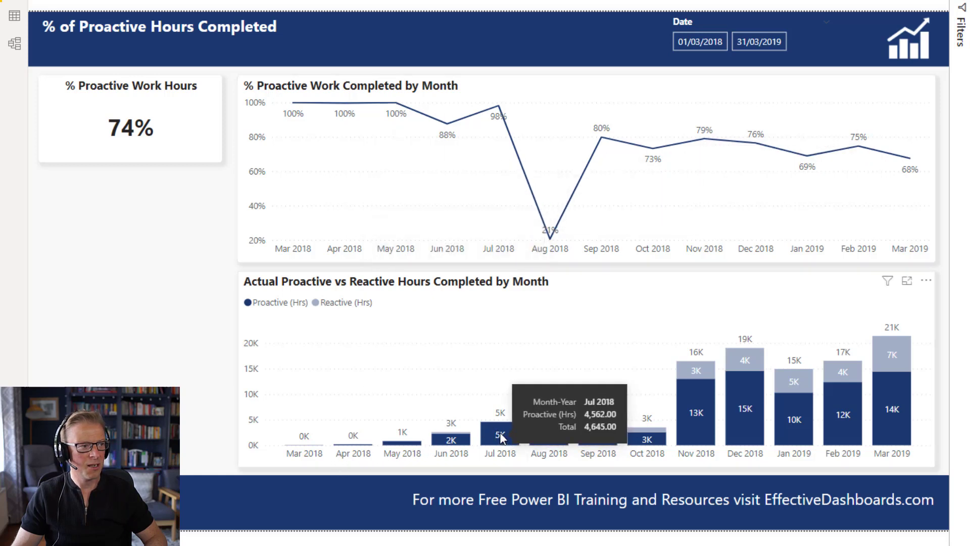
mouse_move(312, 118)
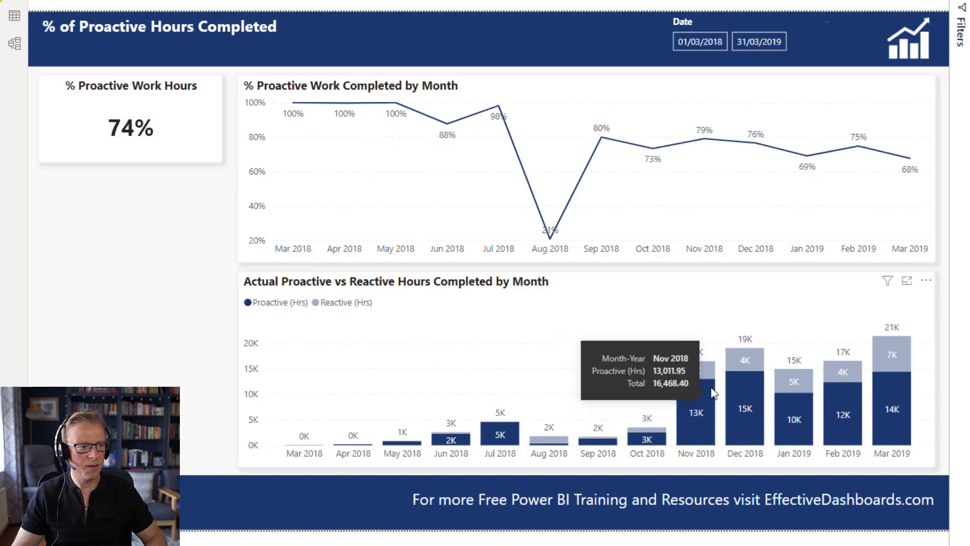
mouse_move(742, 410)
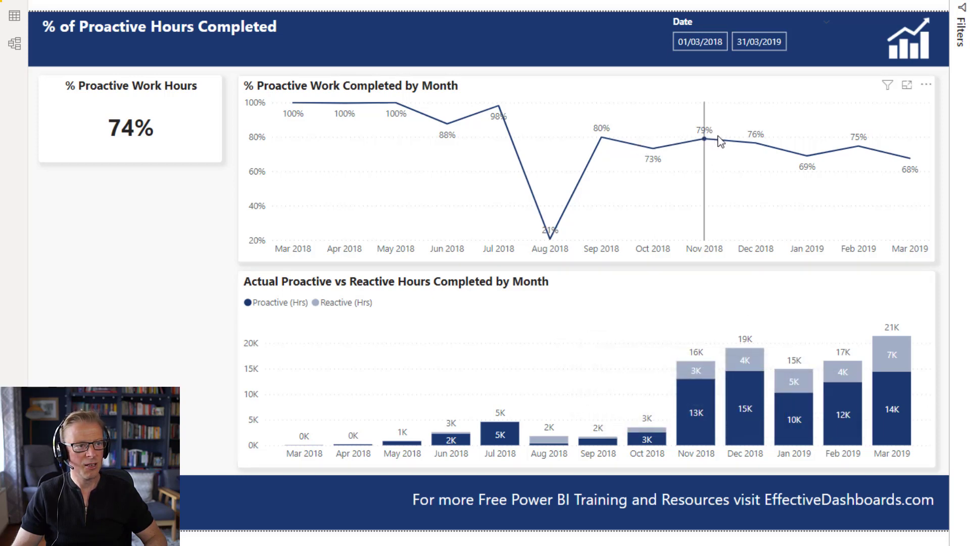
mouse_move(753, 142)
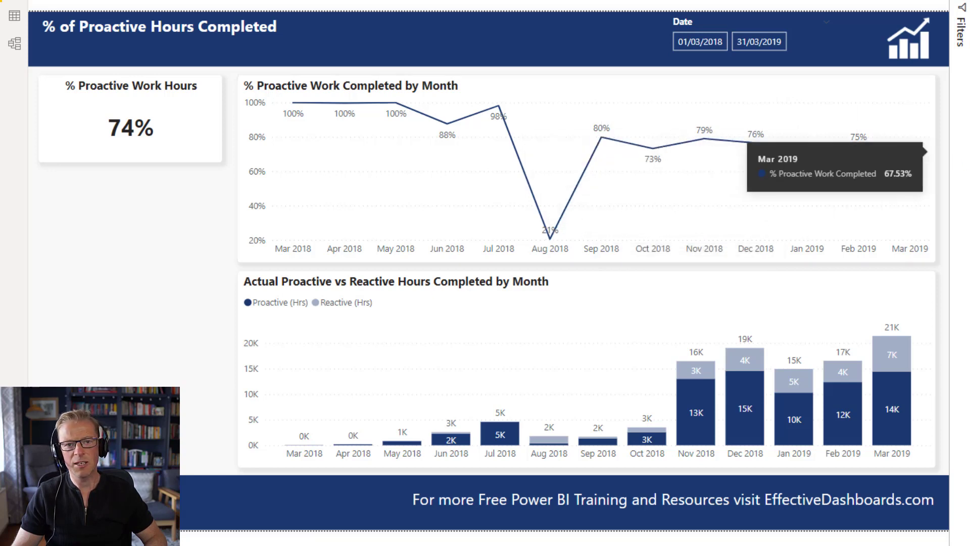
- Add a Y-axis constant line named "Target % of Proactive Work" at 0.7 to the line chart
click(778, 94)
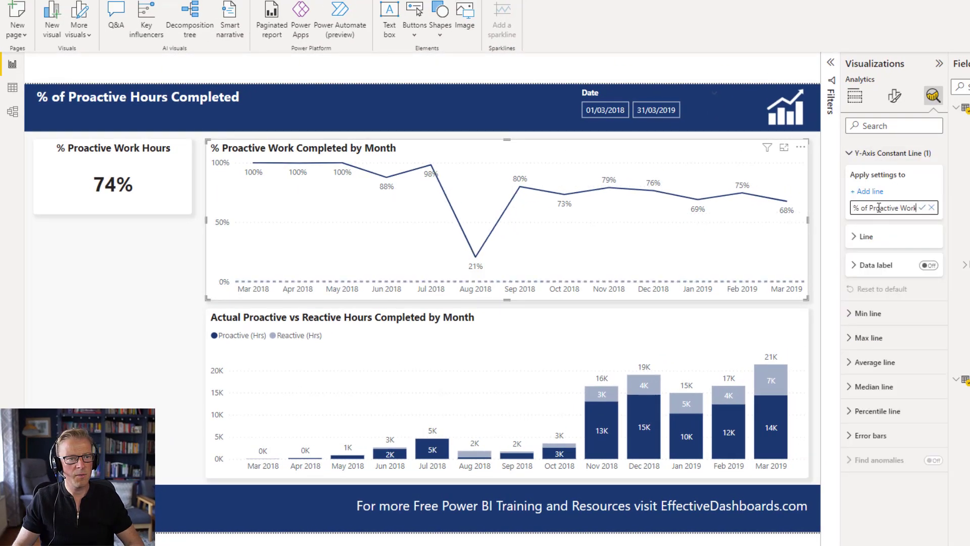
key(Return)
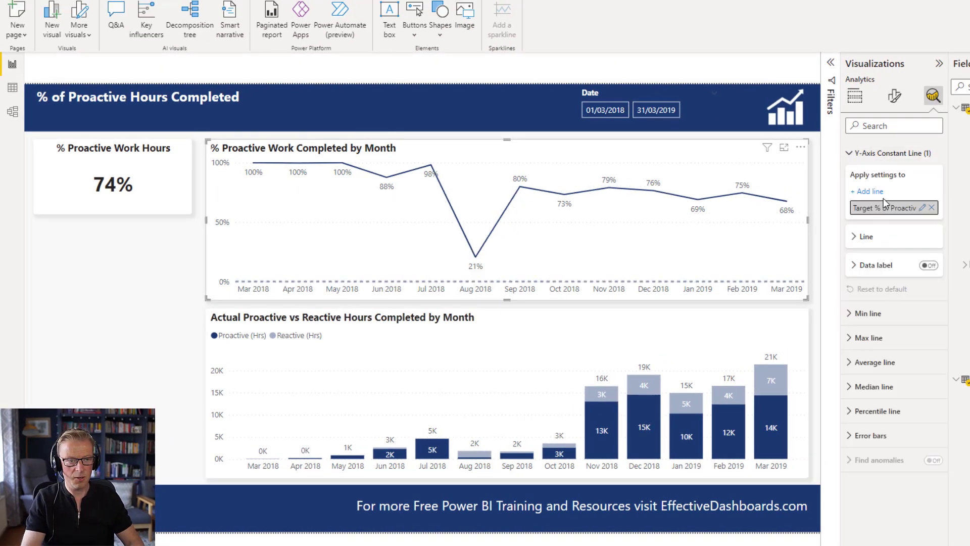
click(866, 237)
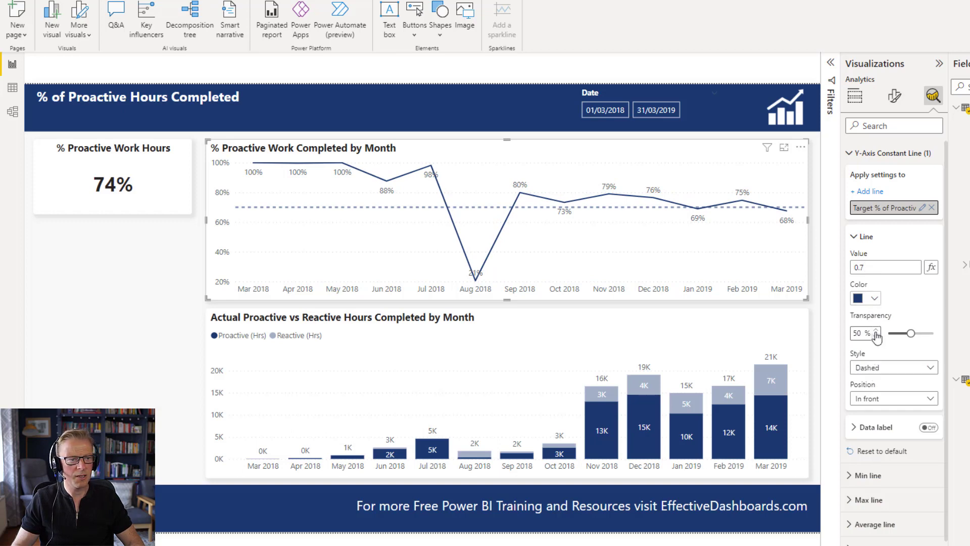
- Turn on the constant line's data label and set its style to Both
click(873, 428)
click(929, 428)
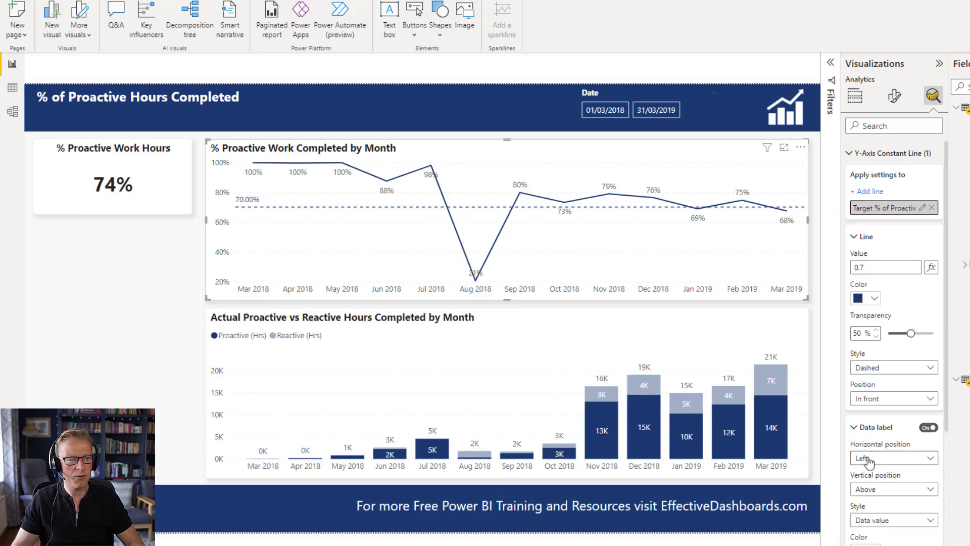
scroll(898, 508, down, 2)
click(902, 454)
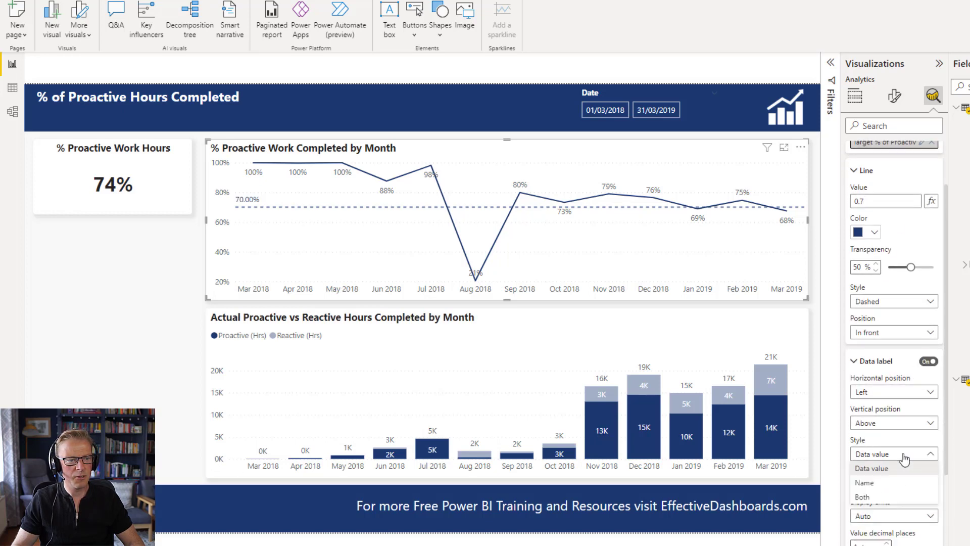
click(888, 496)
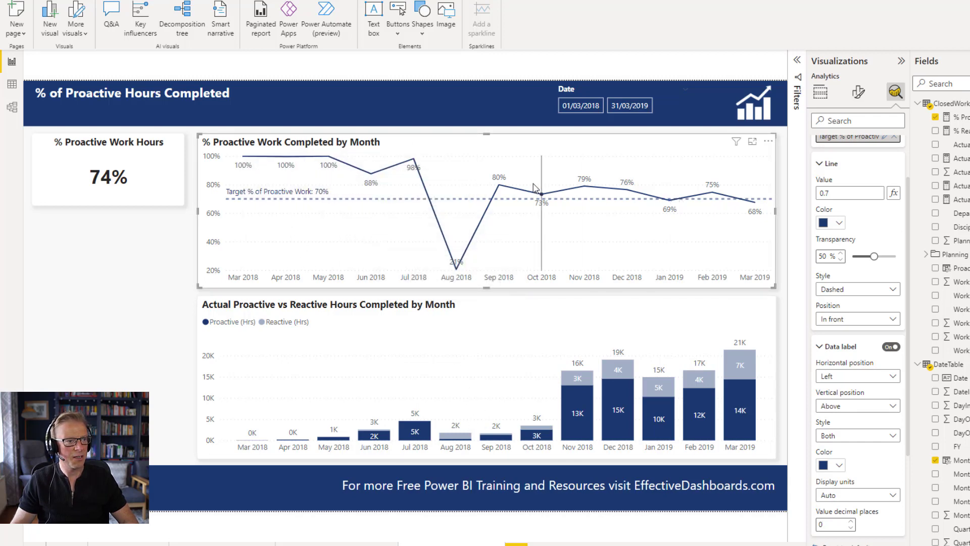
click(103, 297)
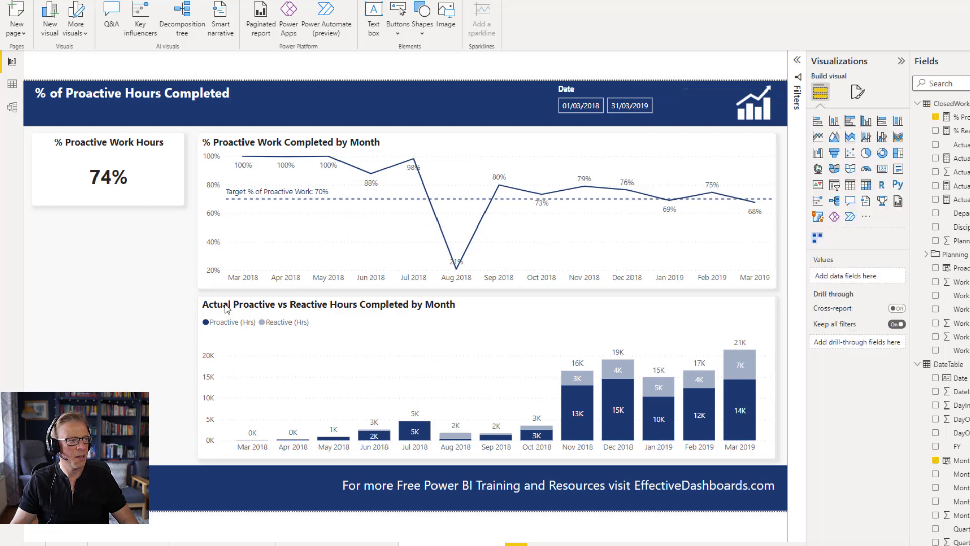
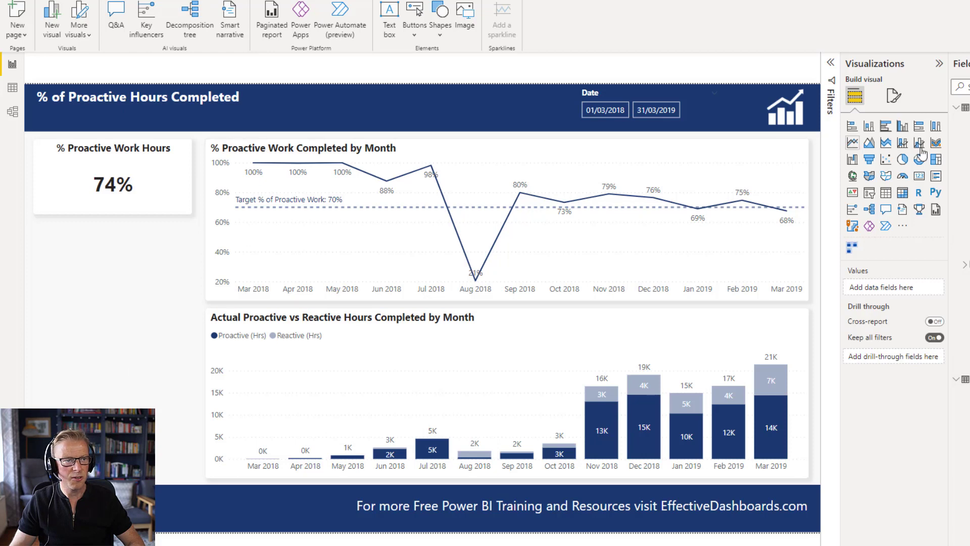
- Add a table visual and place it directly below the % Proactive Work Hours card
click(885, 195)
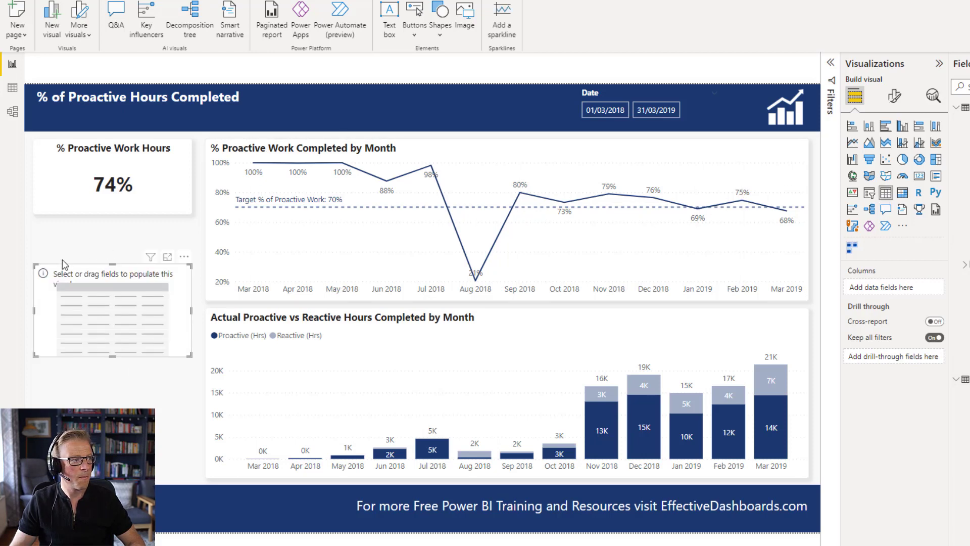
click(150, 163)
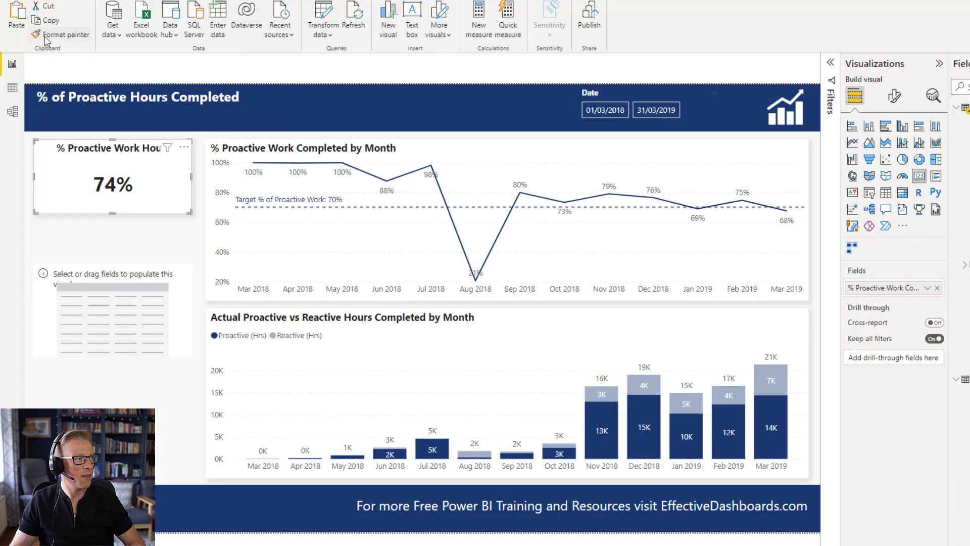
click(126, 321)
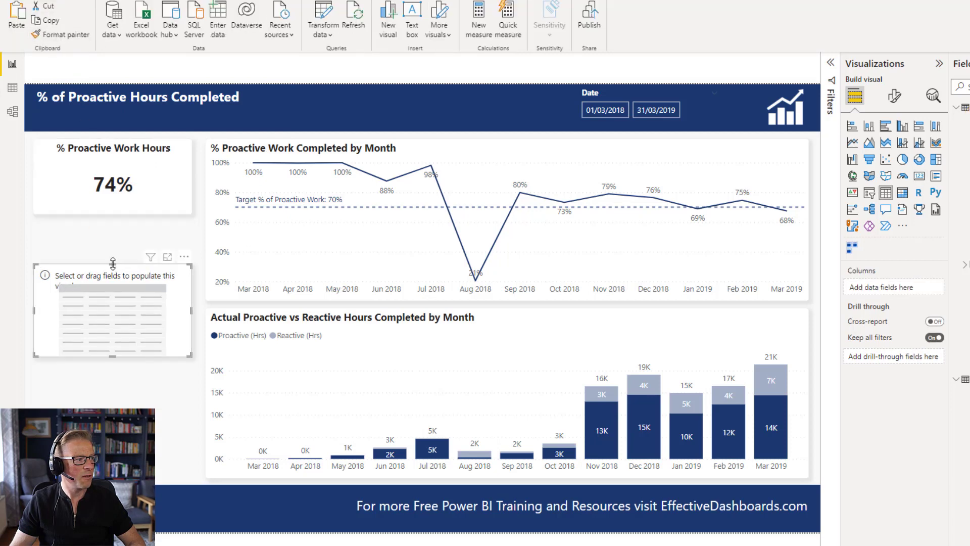
drag(112, 263, 121, 226)
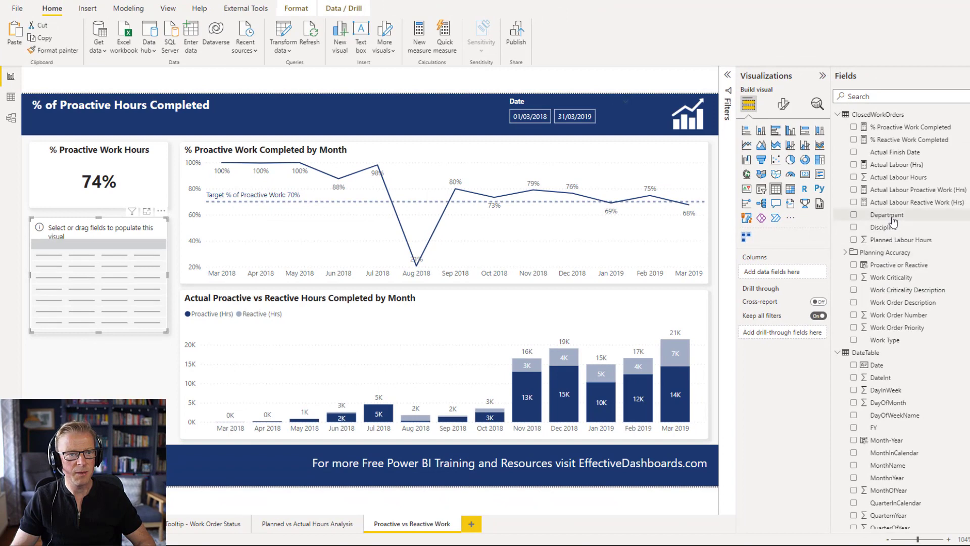
- Add Department and % Proactive Work Completed as columns of the new table
drag(893, 220, 796, 275)
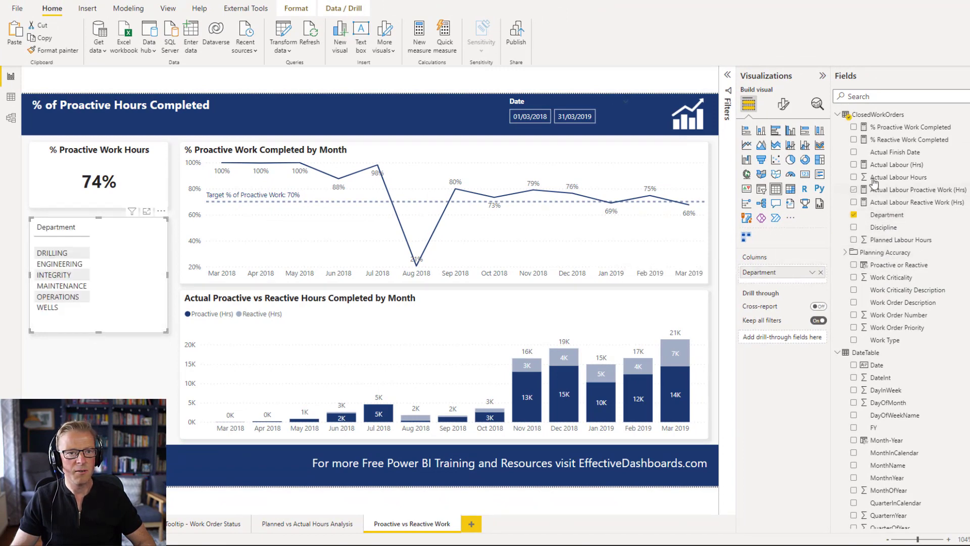
drag(893, 131, 804, 284)
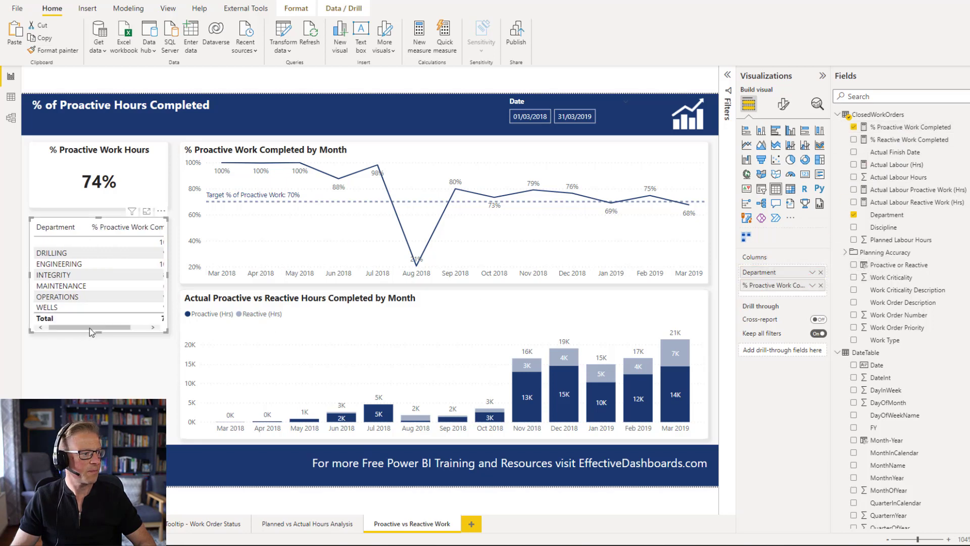
click(153, 327)
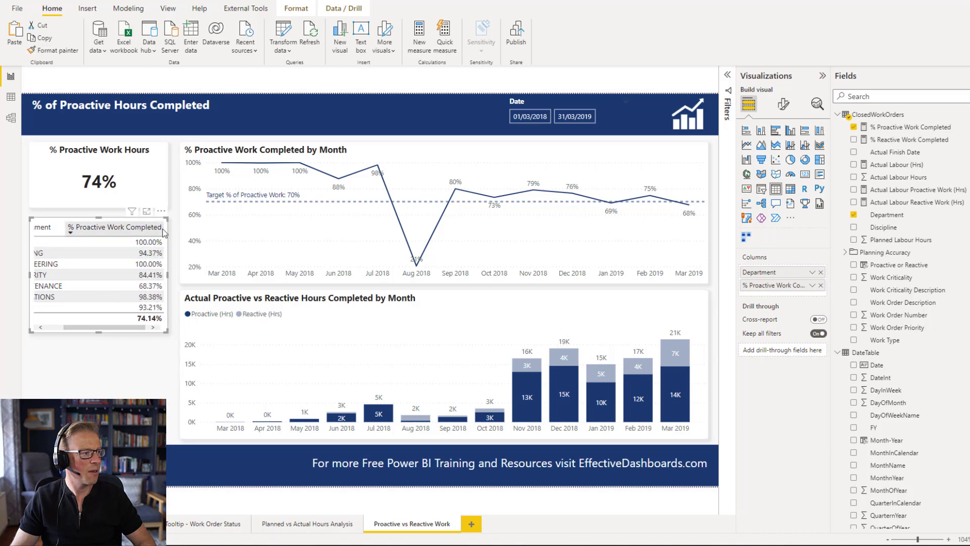
- Narrow the table's % Proactive Work Completed column and shorten the table to fit its rows
drag(162, 228, 126, 231)
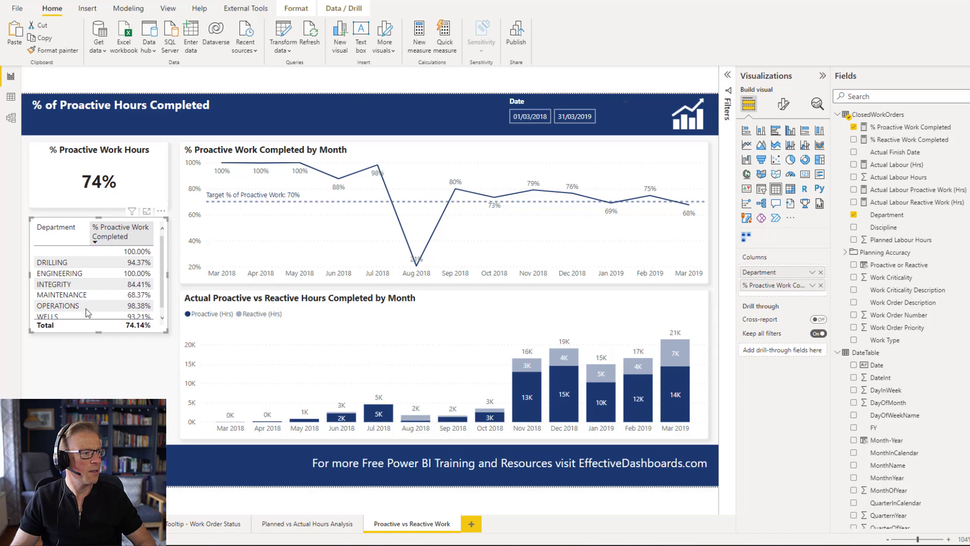
click(102, 344)
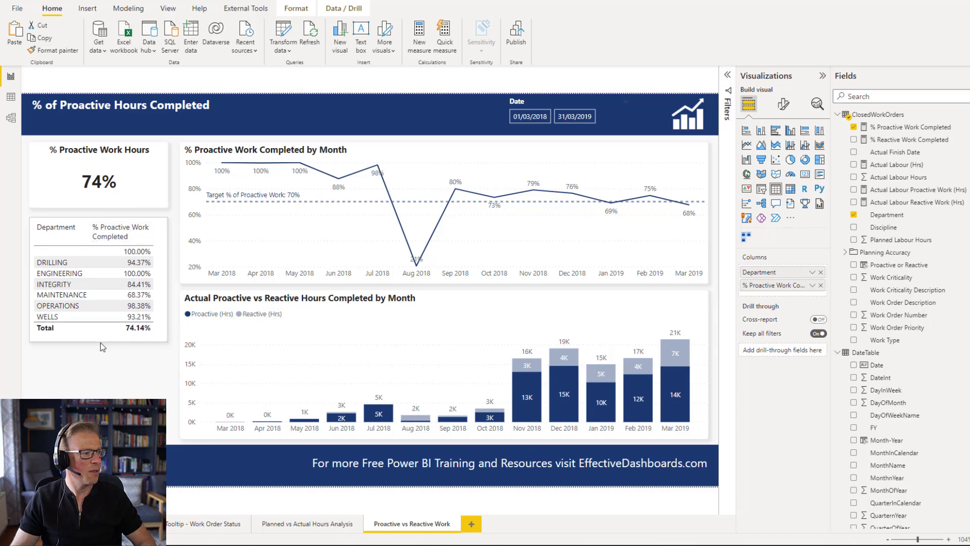
drag(100, 341, 100, 341)
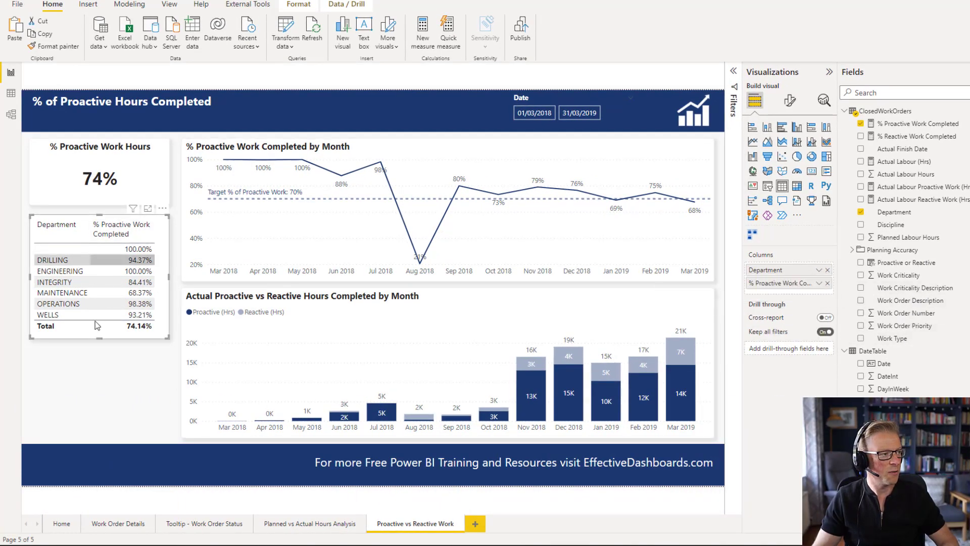
- Sort the Department table by % Proactive Work Completed in descending order
click(103, 373)
click(119, 228)
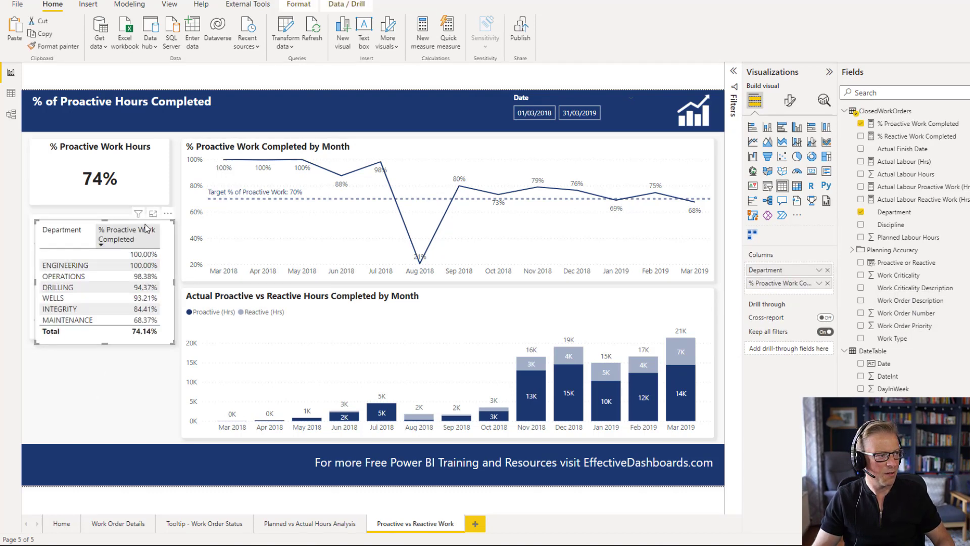
- Duplicate the table below and replace its Department column with Work Criticality Description, adjusting the size and column width
drag(143, 270, 139, 351)
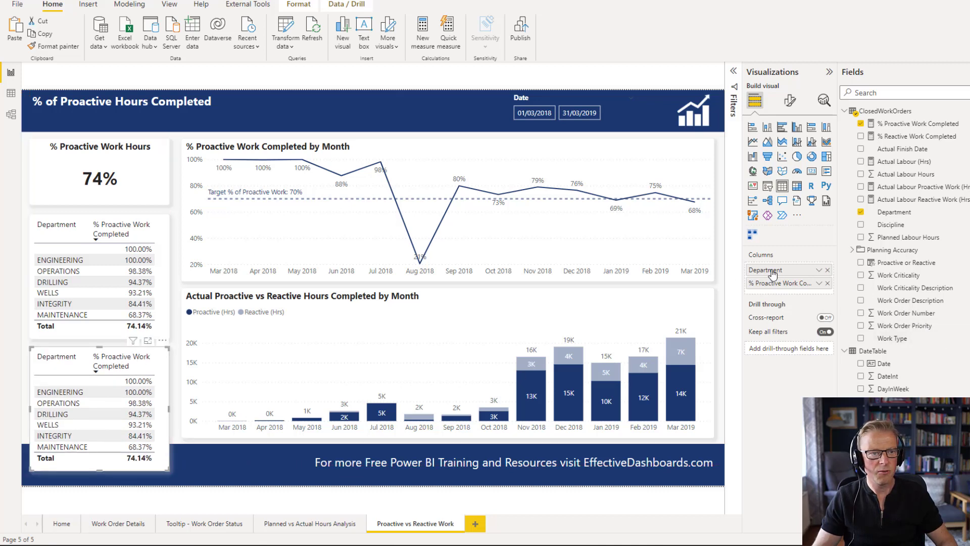
drag(925, 289, 801, 277)
drag(724, 322, 718, 328)
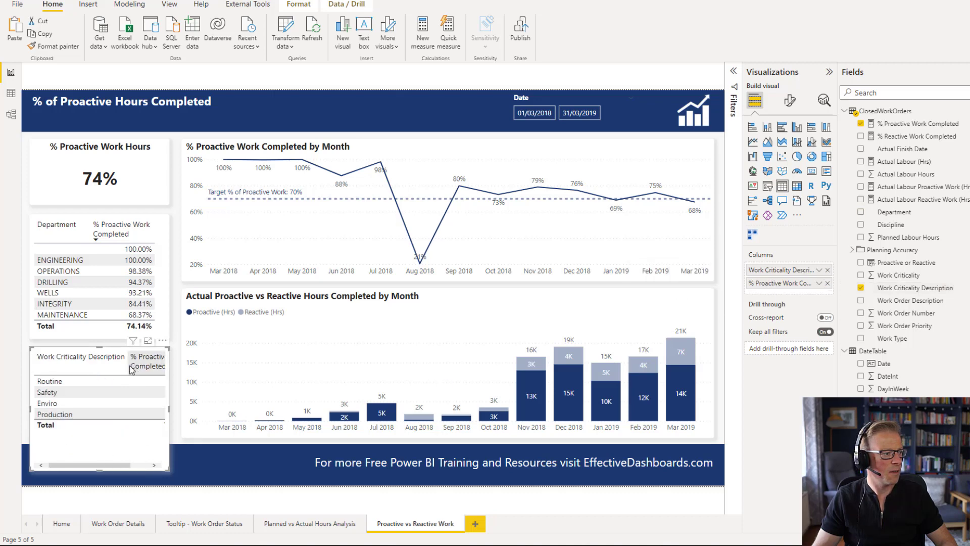
drag(128, 365, 101, 364)
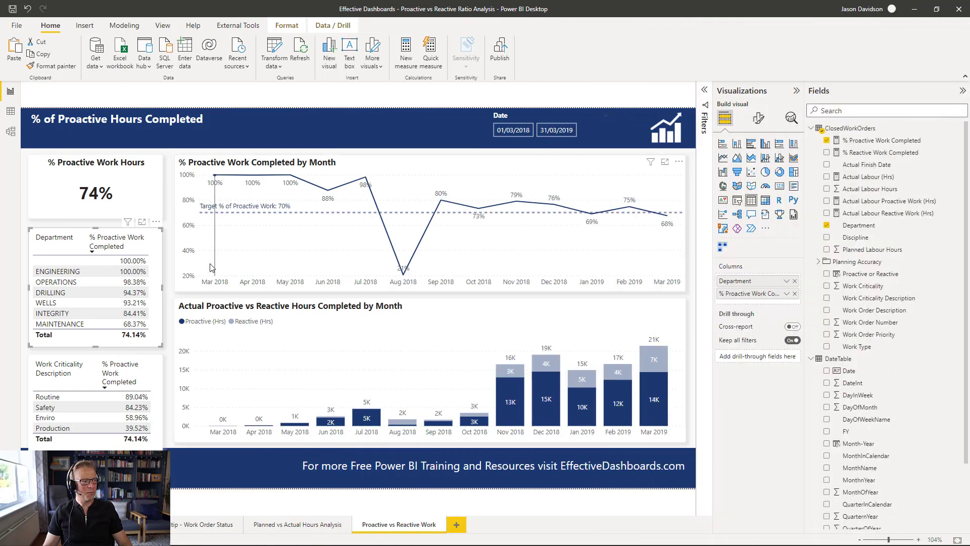
- Apply the Minimal style preset to the Department table and set its values font size to 9
click(168, 274)
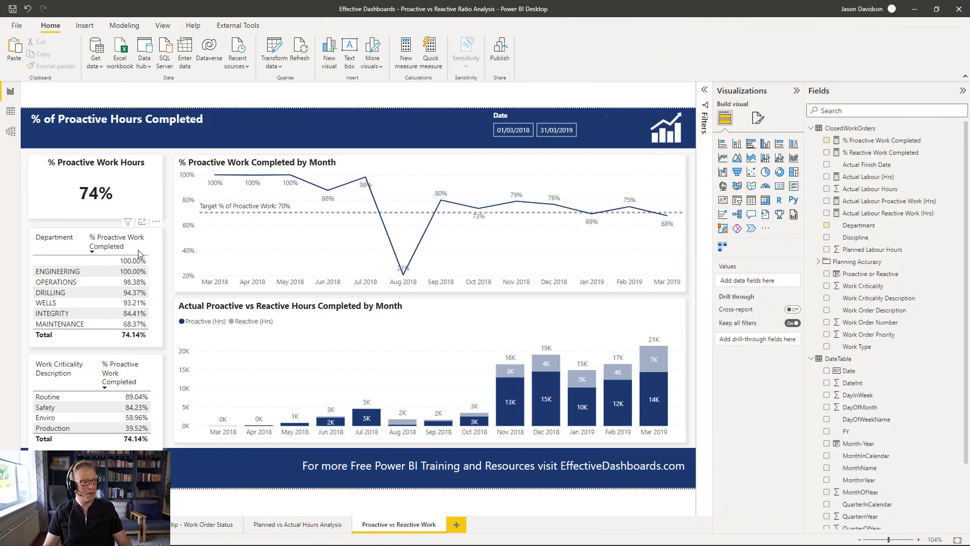
click(88, 261)
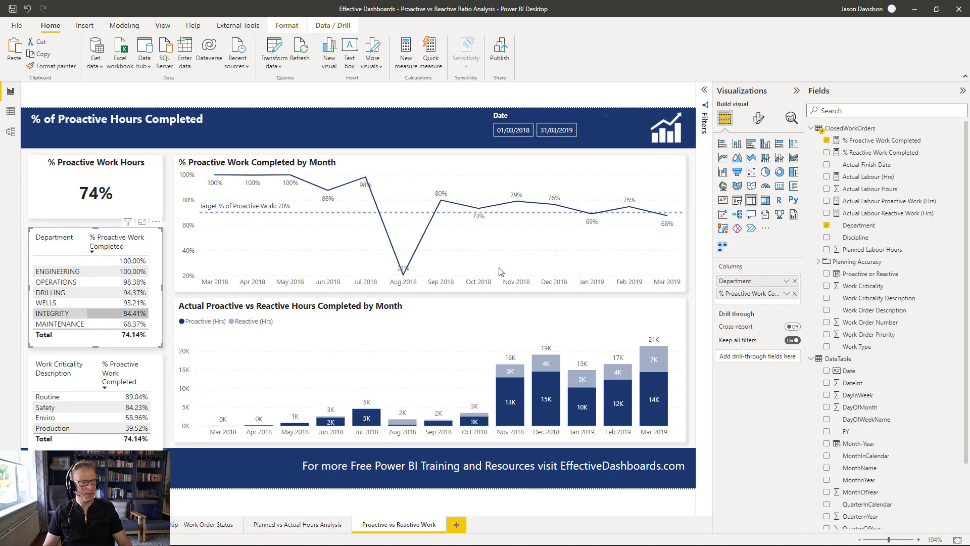
click(758, 117)
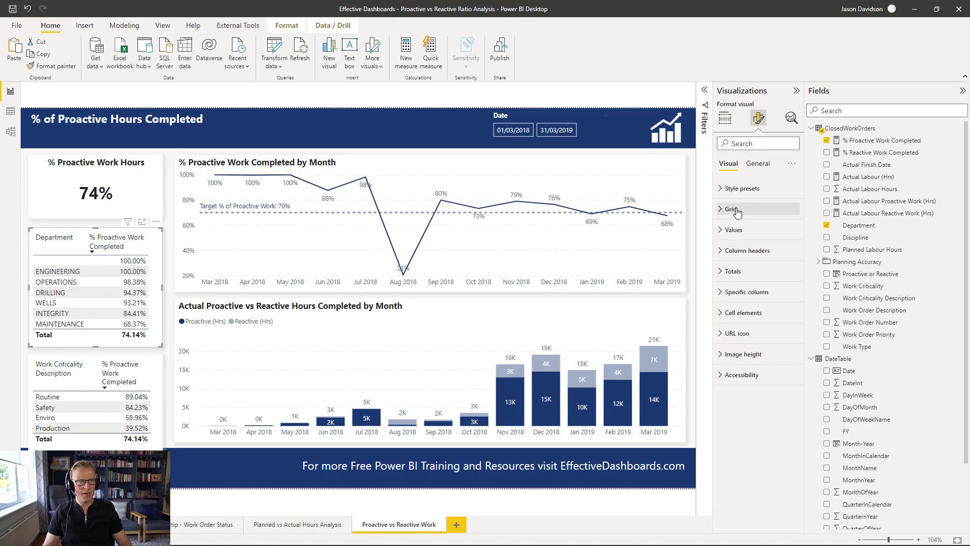
click(752, 193)
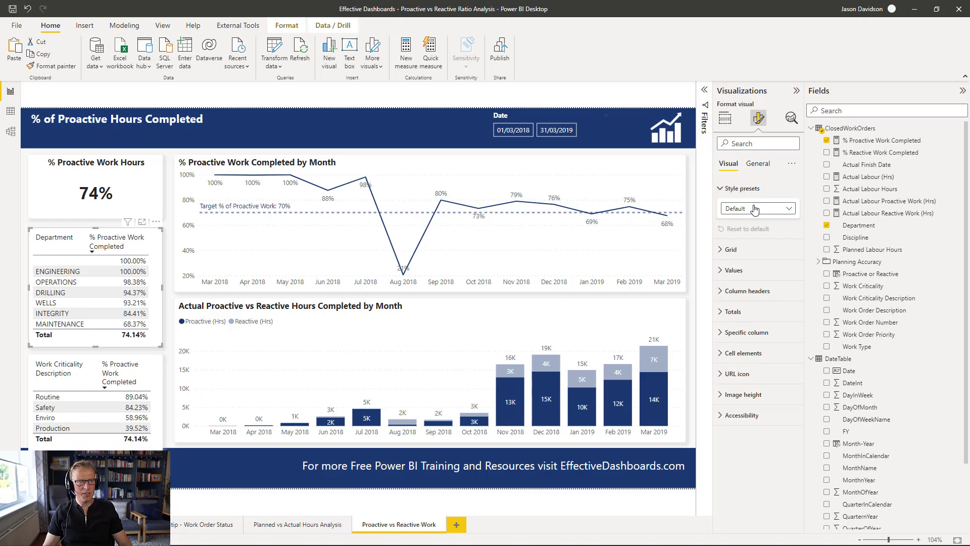
click(748, 208)
click(741, 247)
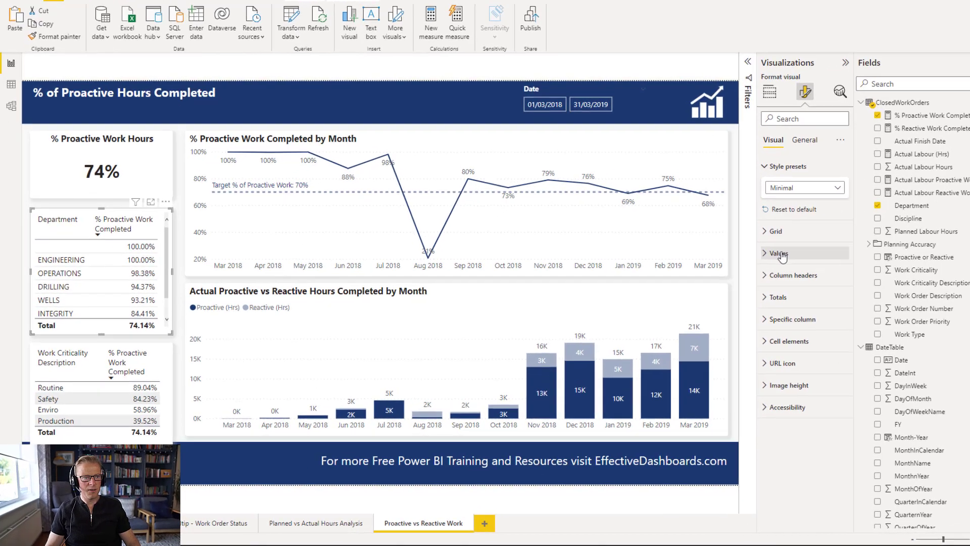
click(731, 271)
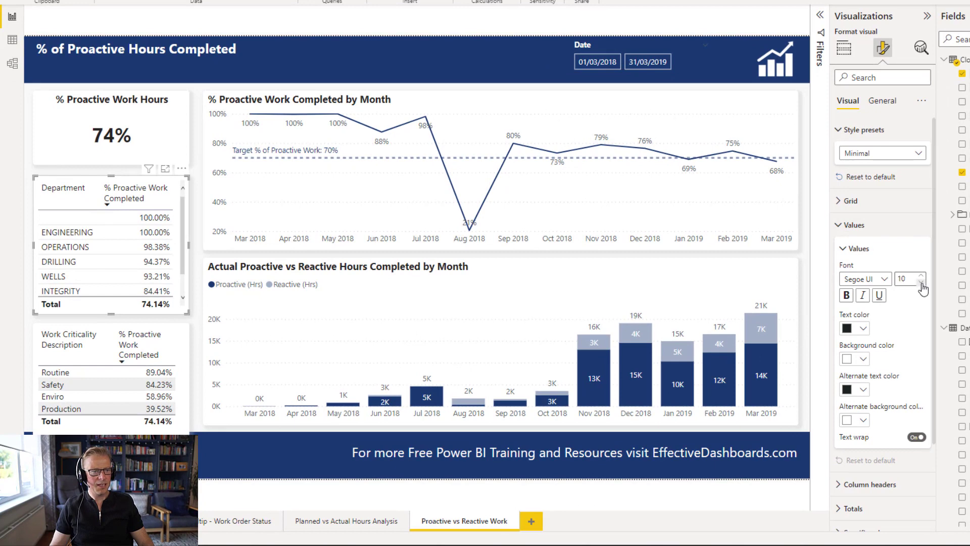
click(922, 282)
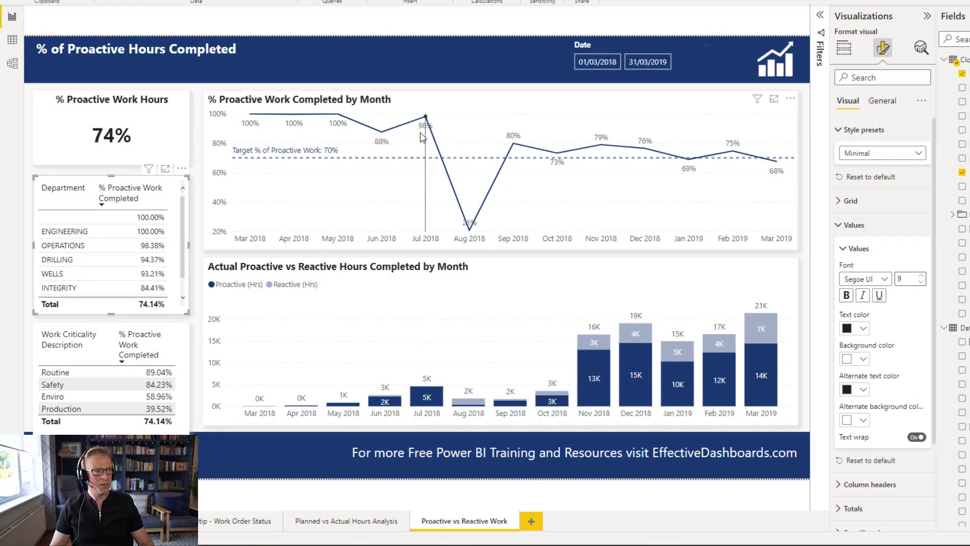
- Inspect the line chart's data label options and values settings
click(483, 128)
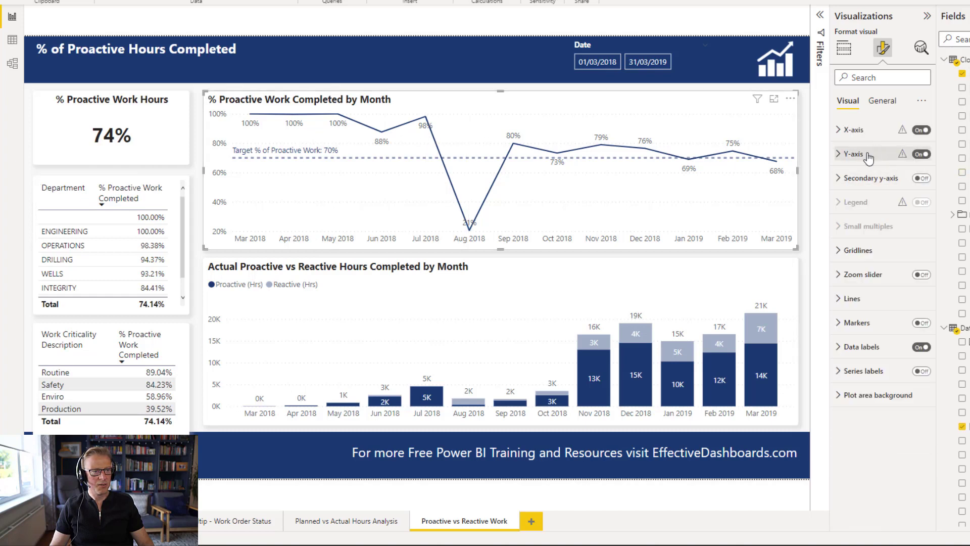
click(862, 347)
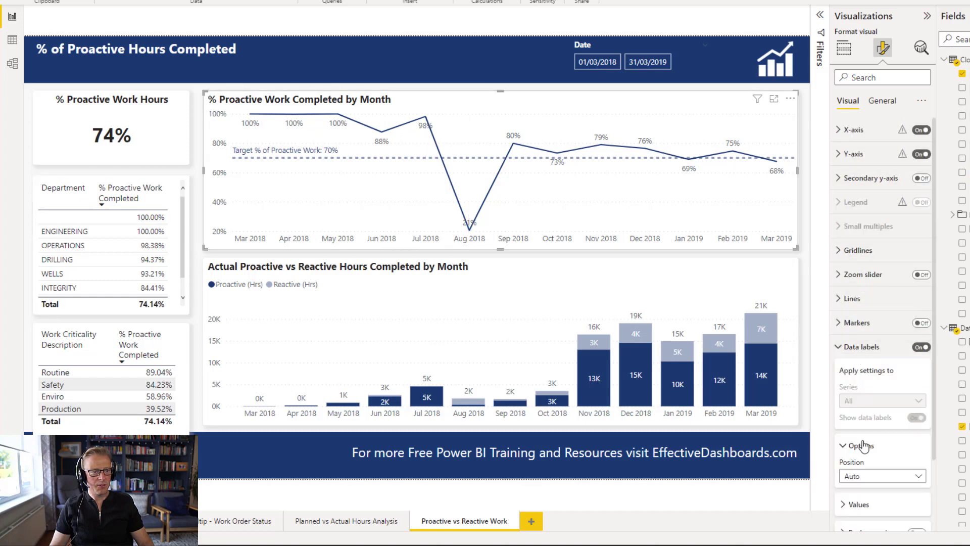
scroll(863, 445, down, 3)
click(858, 419)
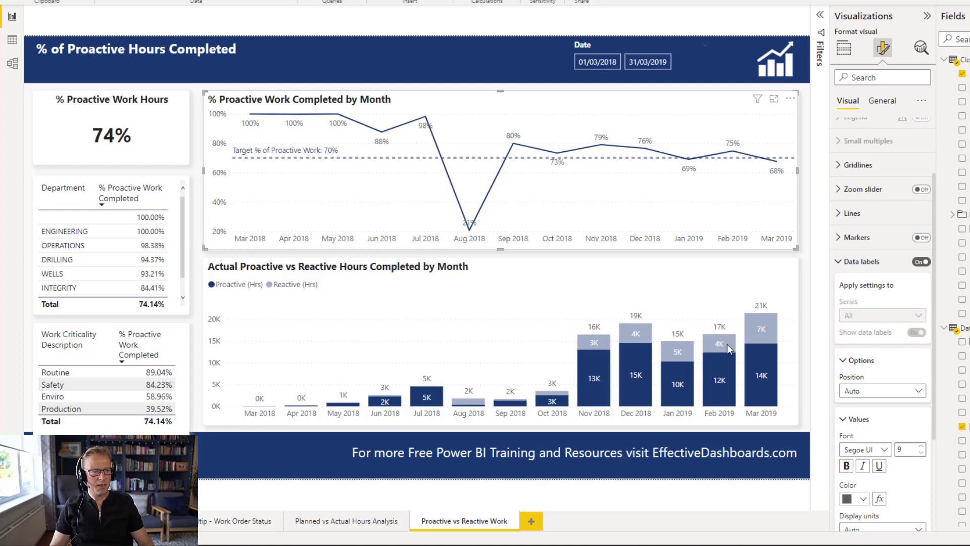
- Sort the Work Criticality table ascending by % Proactive Work Completed and narrow its description column
click(123, 338)
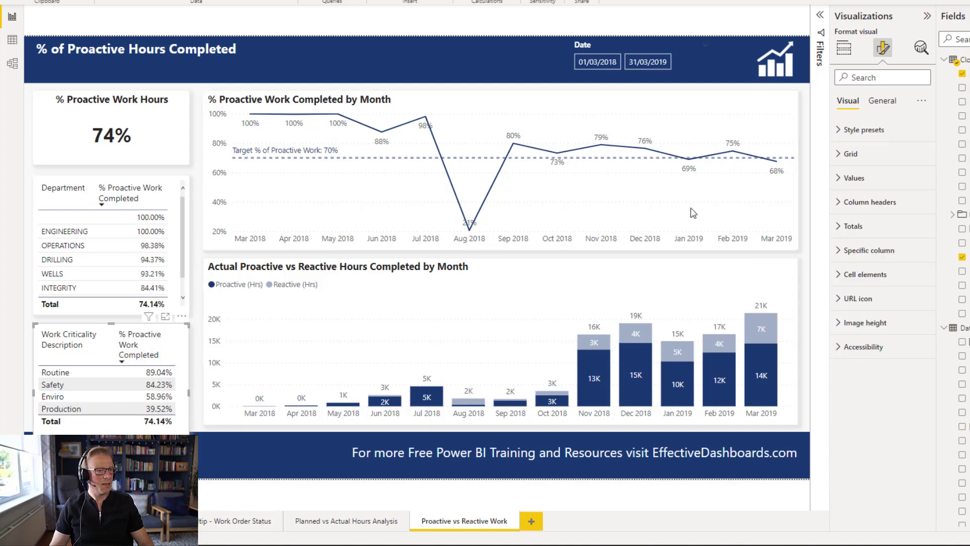
click(874, 130)
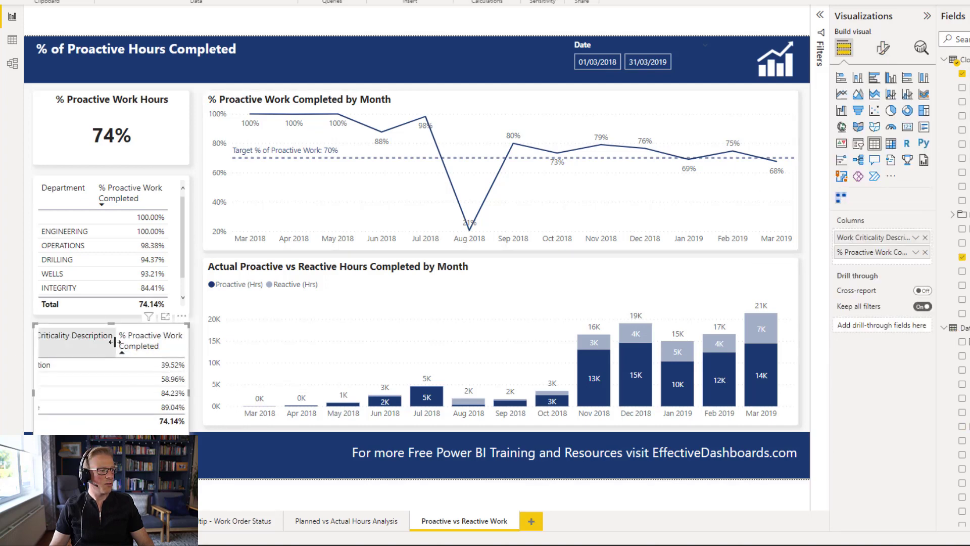
drag(116, 343, 73, 346)
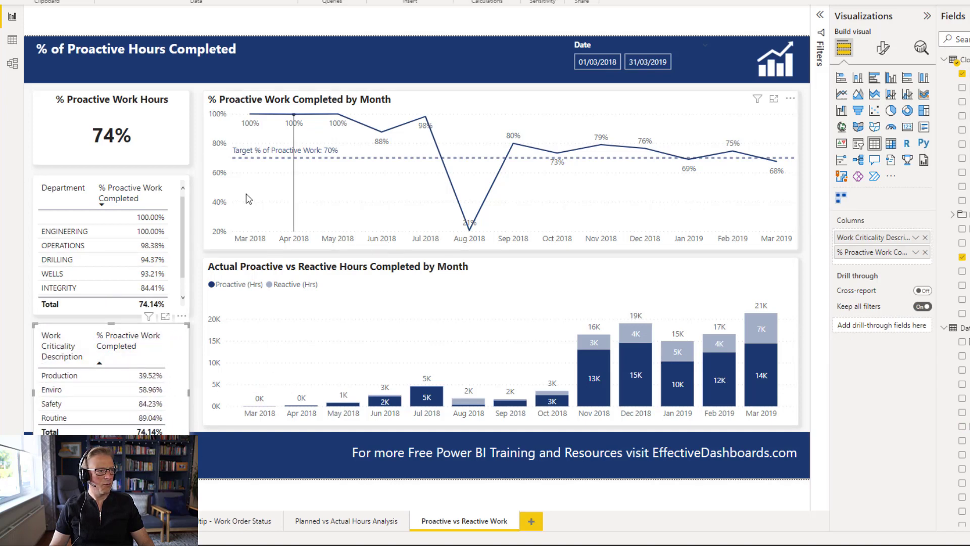
- Turn off the totals row on the Department table
click(196, 315)
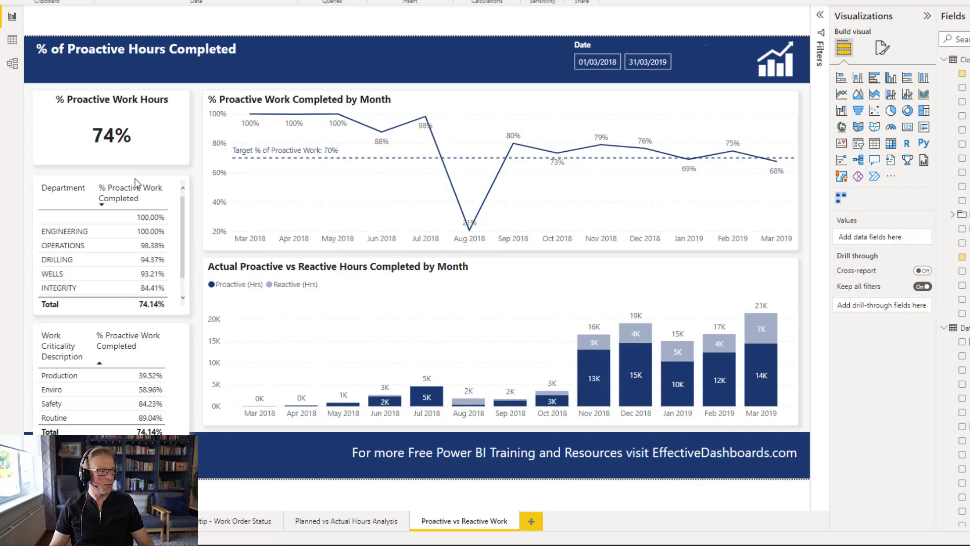
click(173, 314)
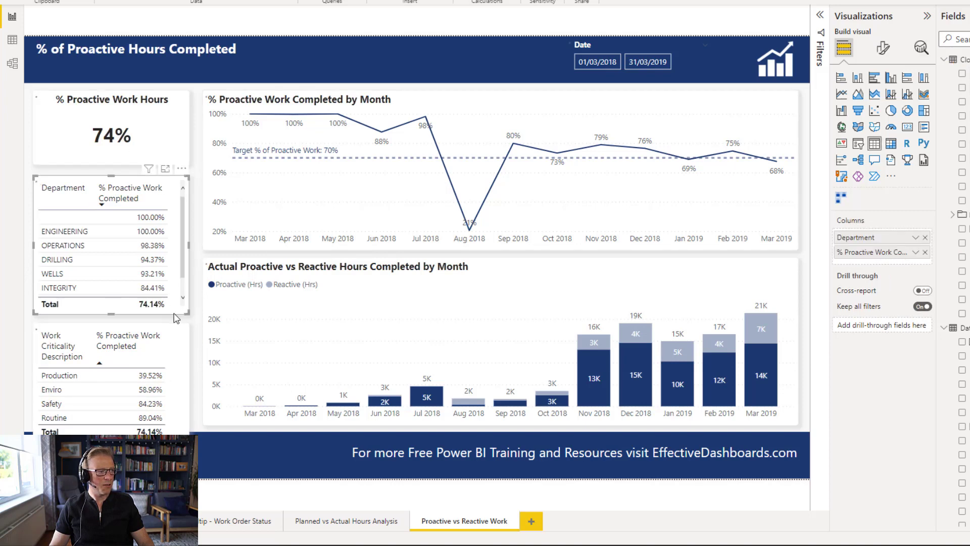
click(882, 48)
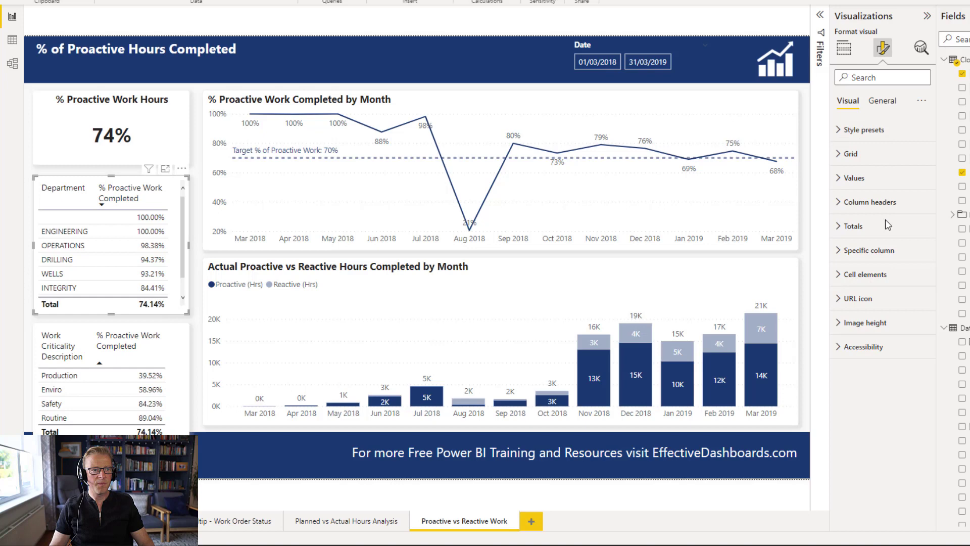
click(852, 226)
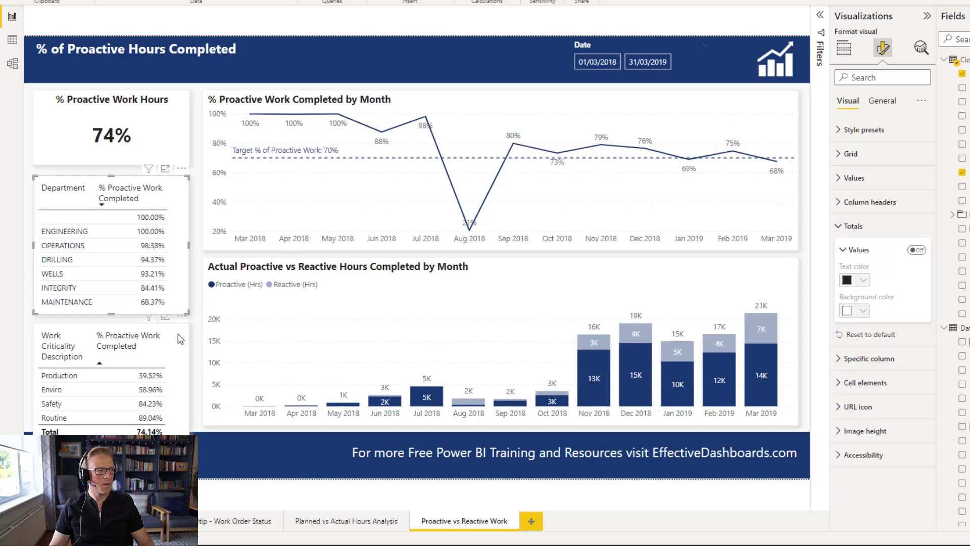
click(917, 250)
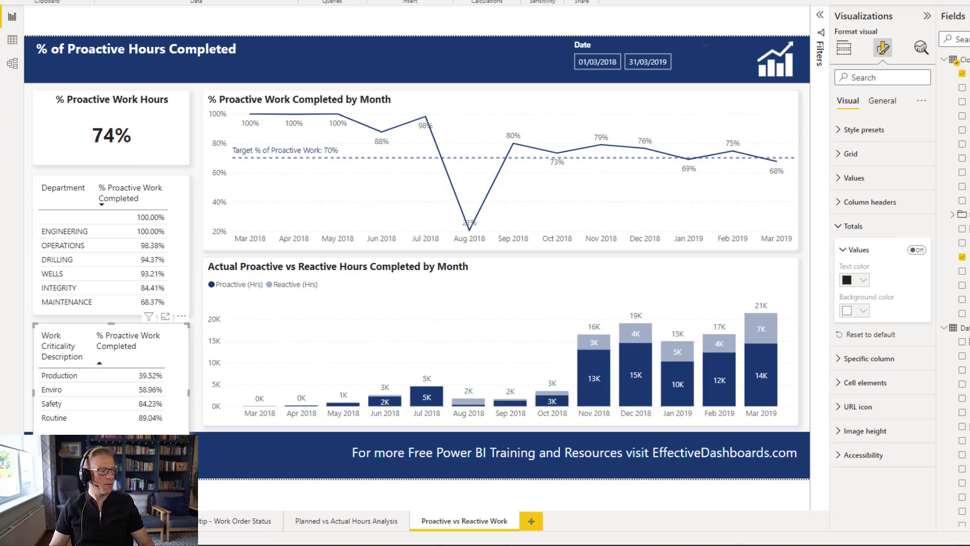
- Rename the Work Criticality table's description column as Criticality
drag(120, 434, 122, 425)
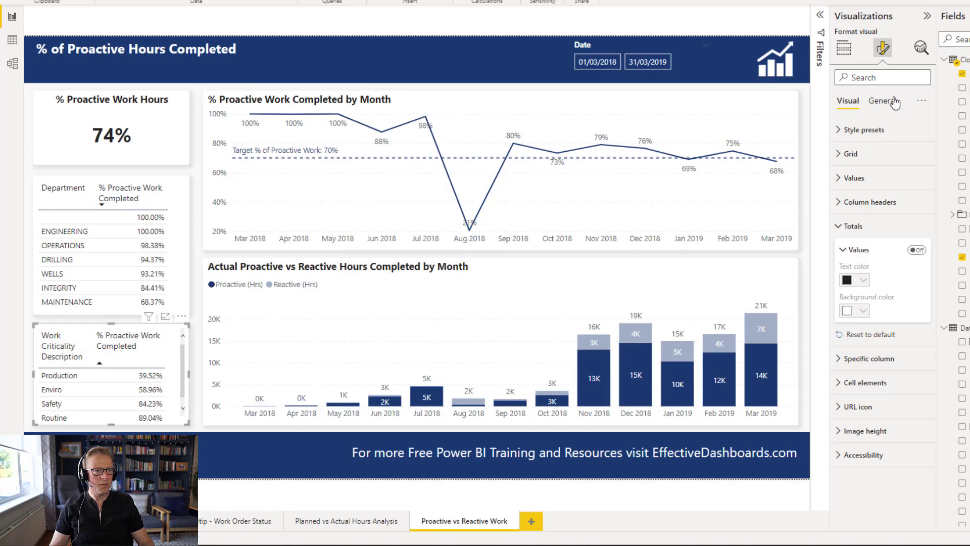
click(844, 49)
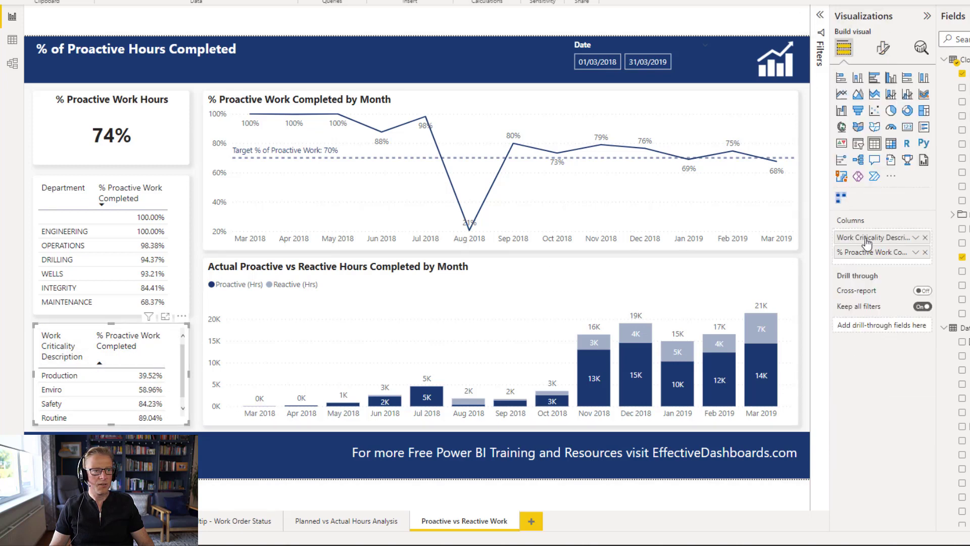
double_click(867, 242)
click(876, 238)
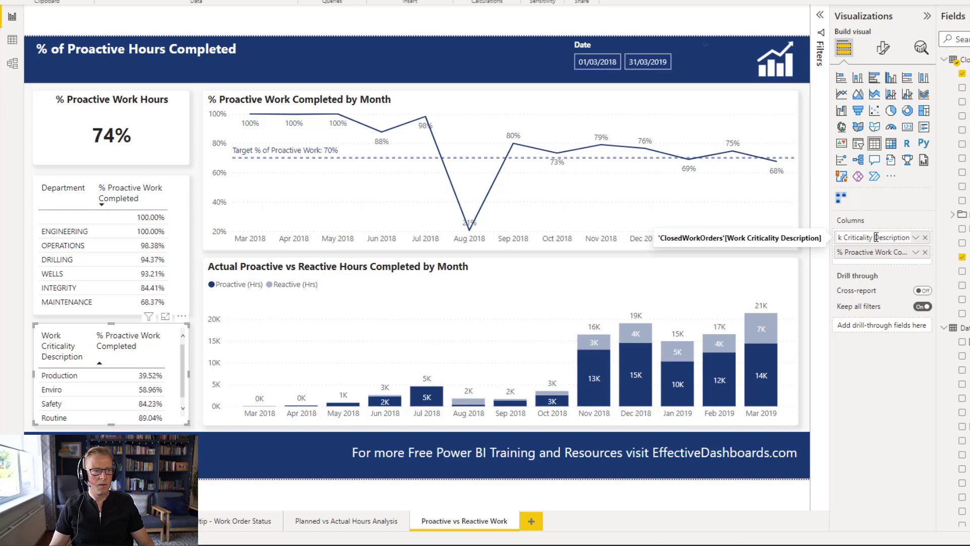
drag(876, 238, 955, 241)
key(BackSpace)
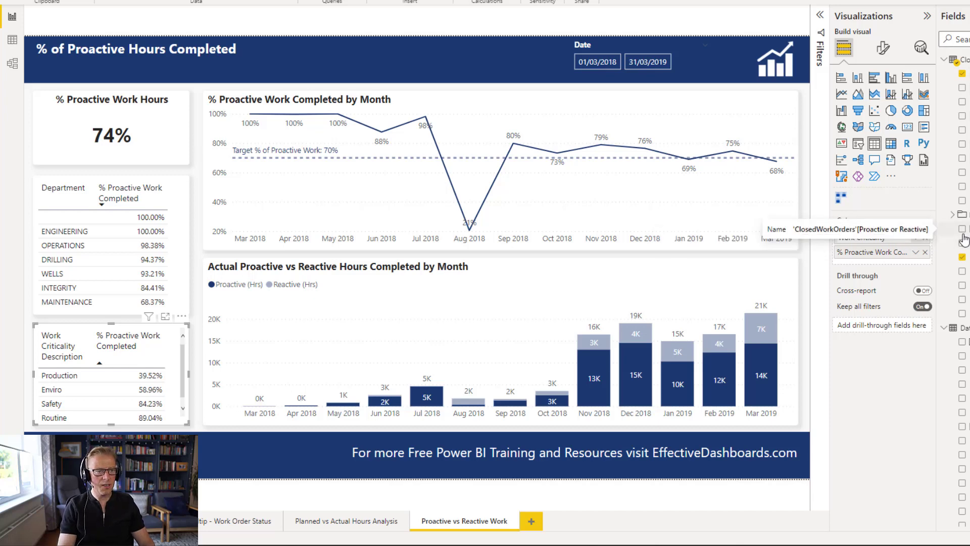
key(Return)
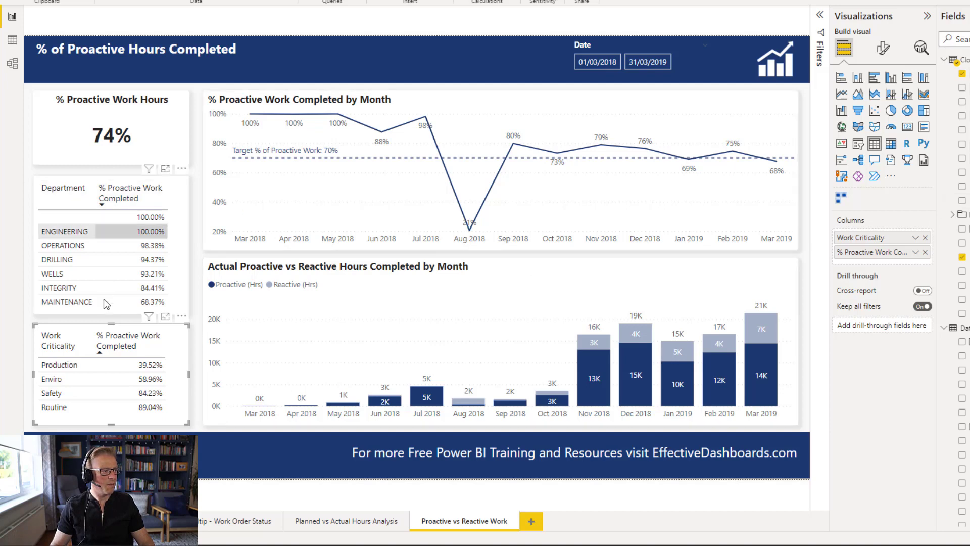
double_click(858, 240)
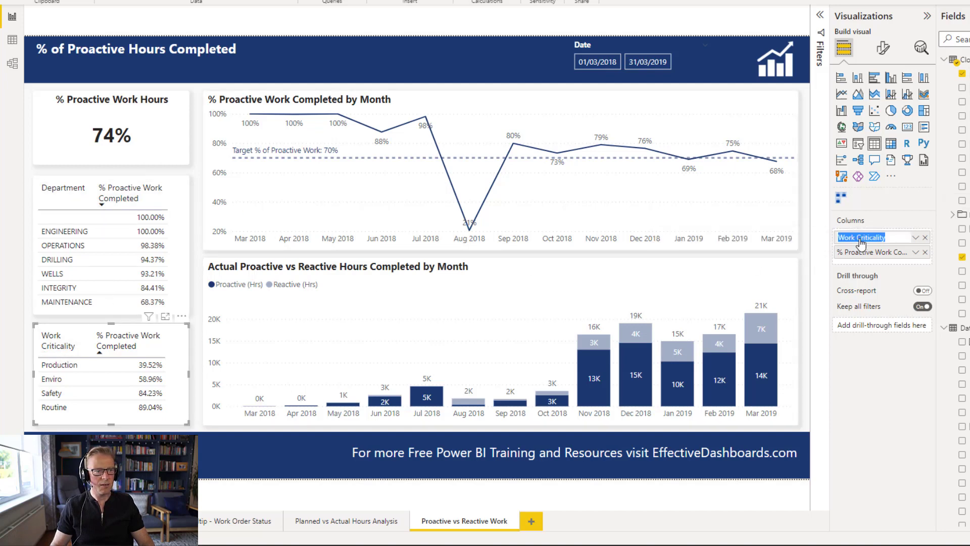
click(859, 238)
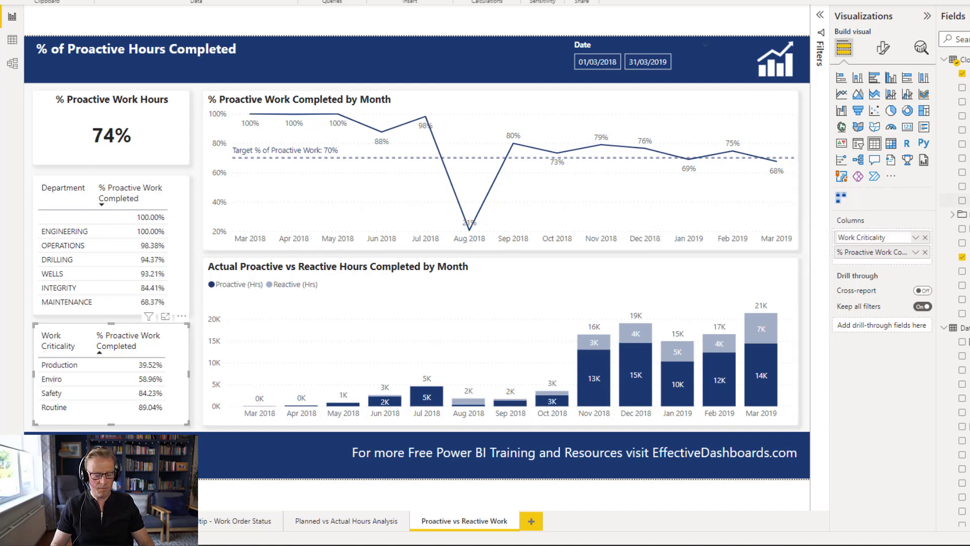
key(Left)
key(Left)
key(Left)
key(Left)
key(Delete)
key(Delete)
key(Delete)
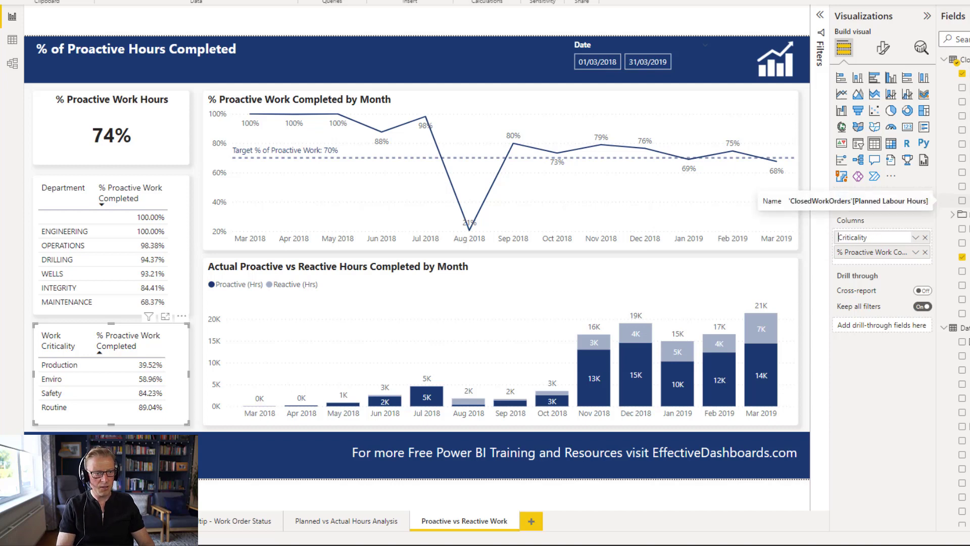
key(Return)
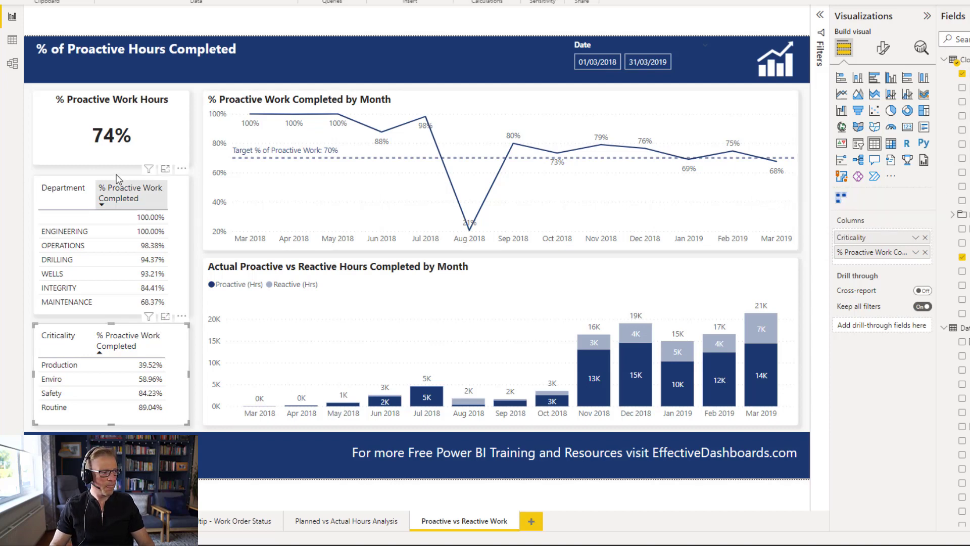
- Rename the % Proactive Work Completed column as % Proactive Work in both breakdown tables
click(129, 208)
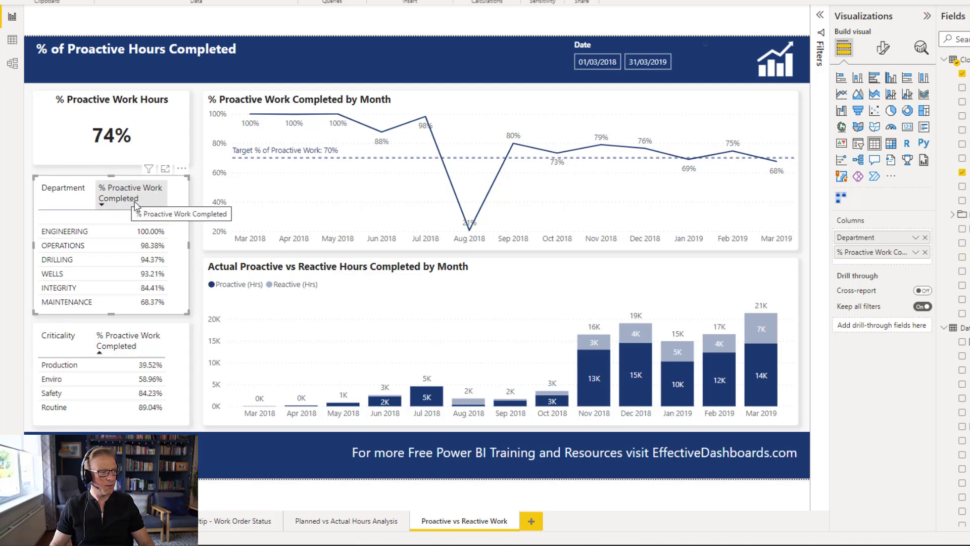
double_click(883, 252)
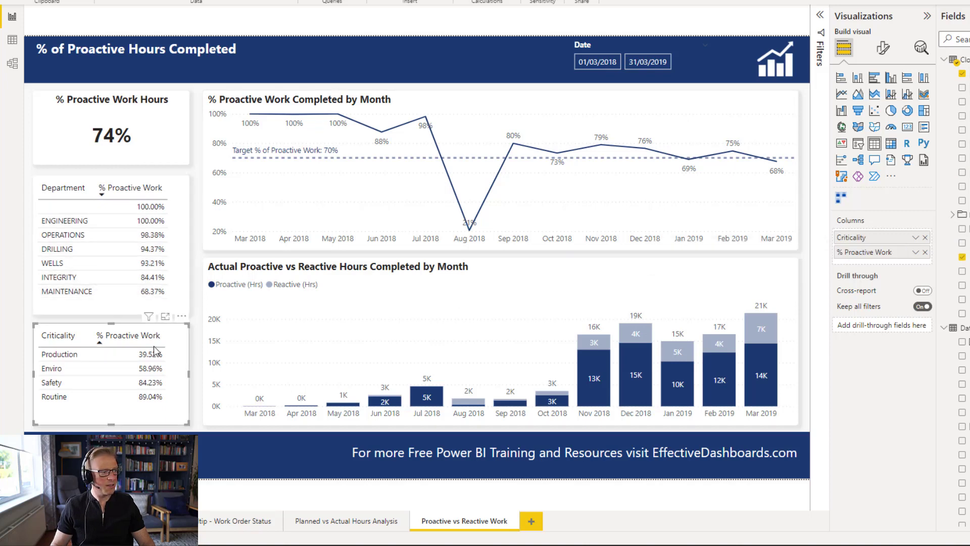
- Set the % Proactive Work Completed measure's percentage format to 0 decimal places
click(184, 253)
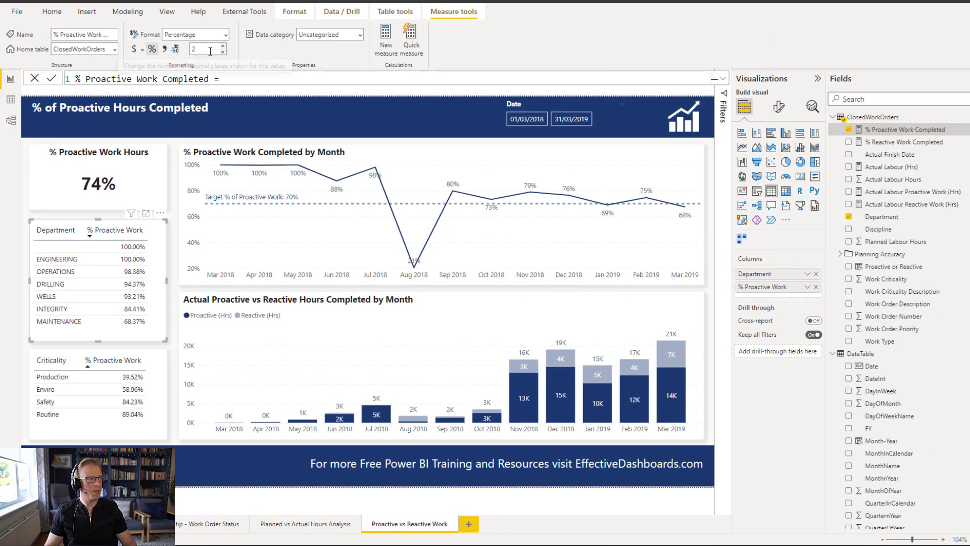
click(210, 51)
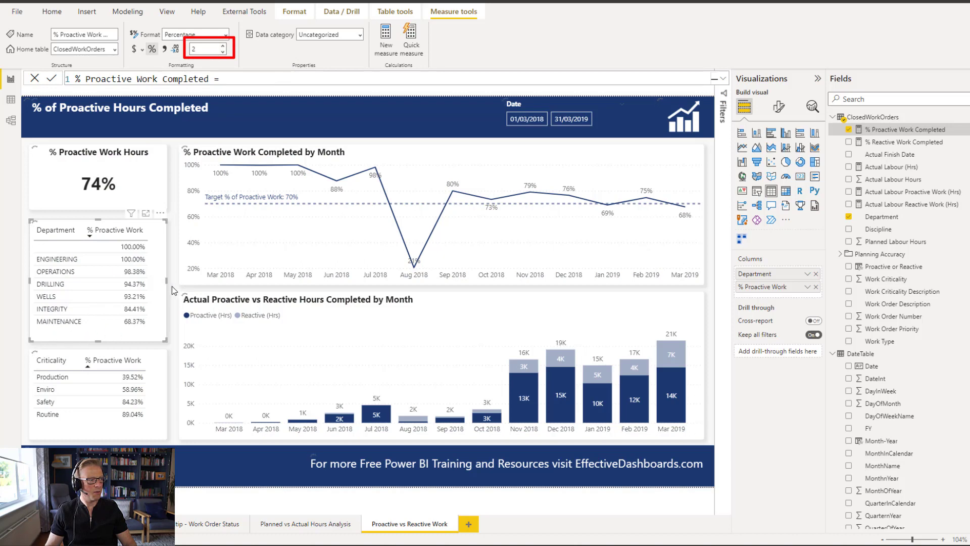
text(0)
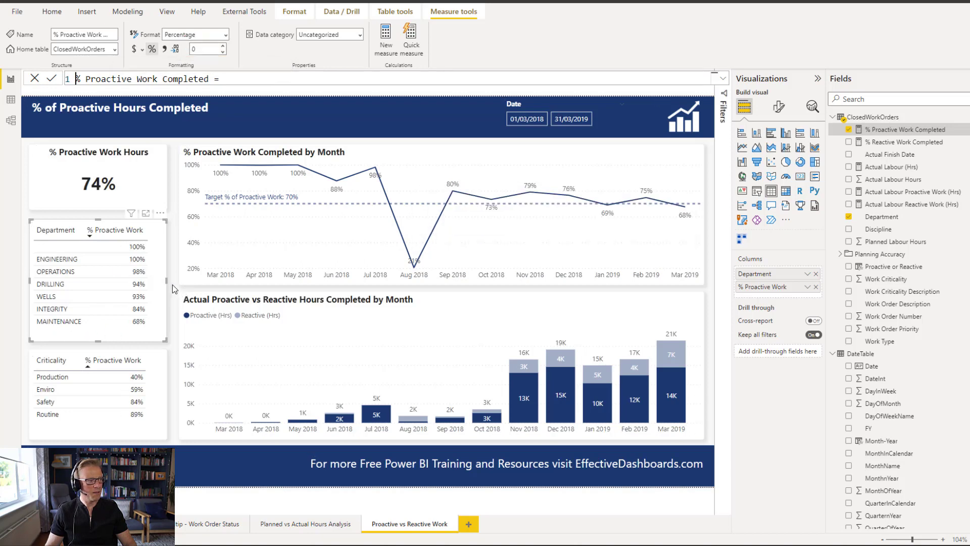
key(Return)
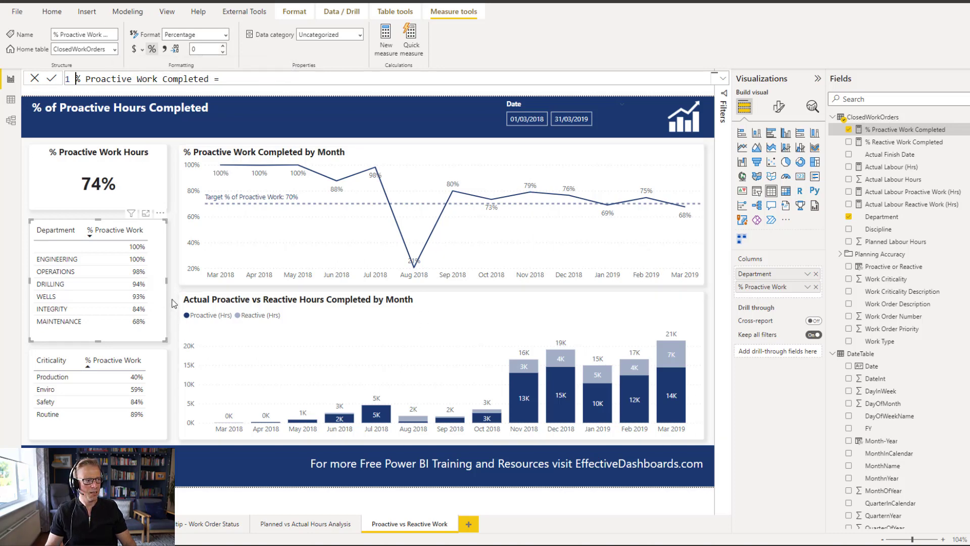
- Turn on titles for the two breakdown tables, naming them By Department and By Criticality
click(173, 410)
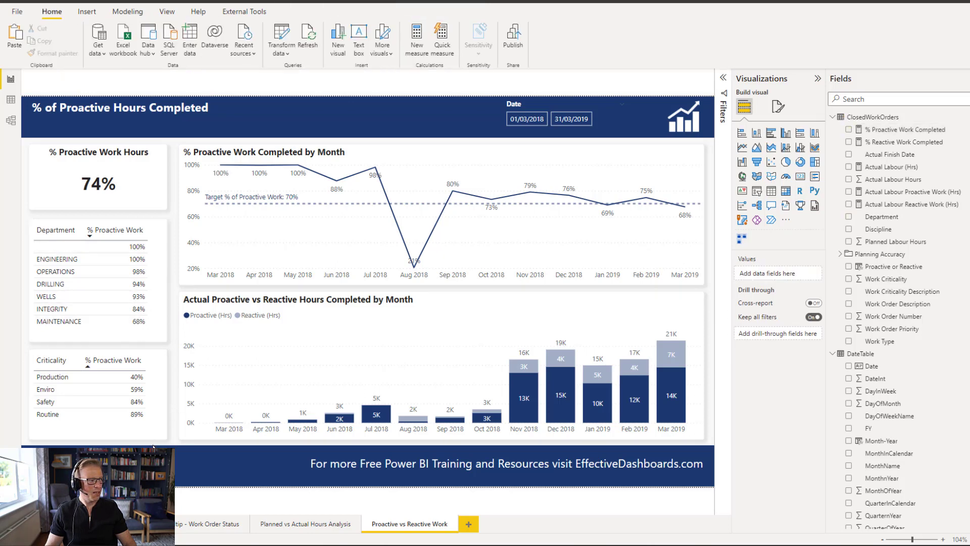
click(98, 225)
click(778, 107)
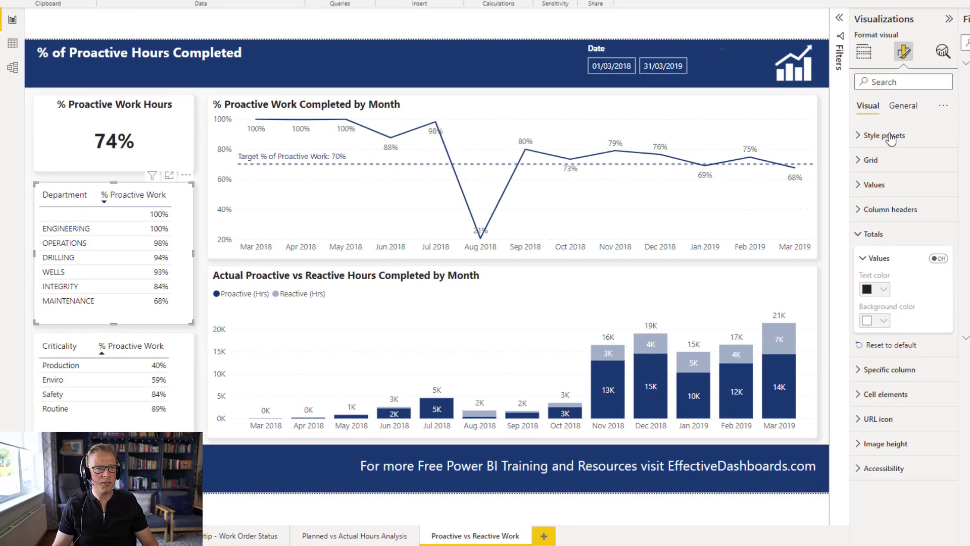
click(903, 106)
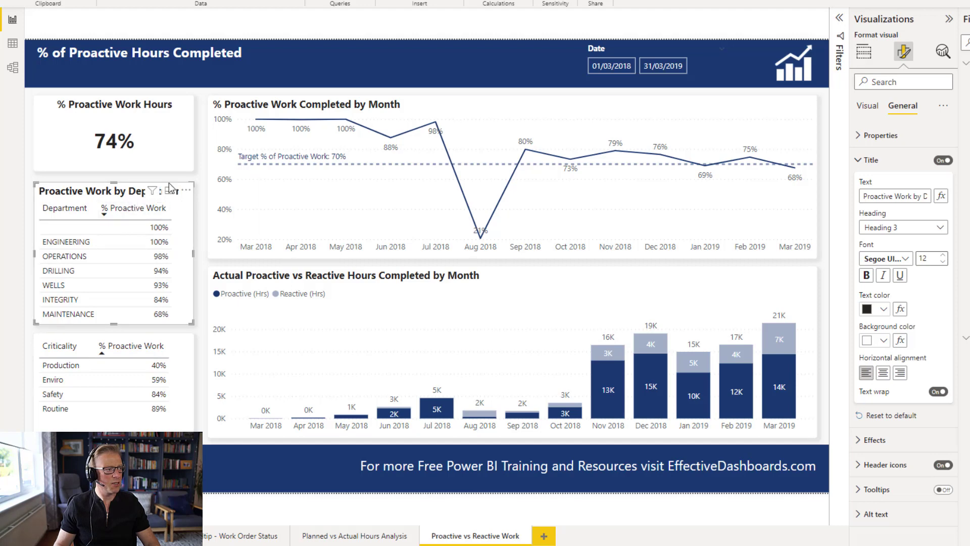
click(288, 107)
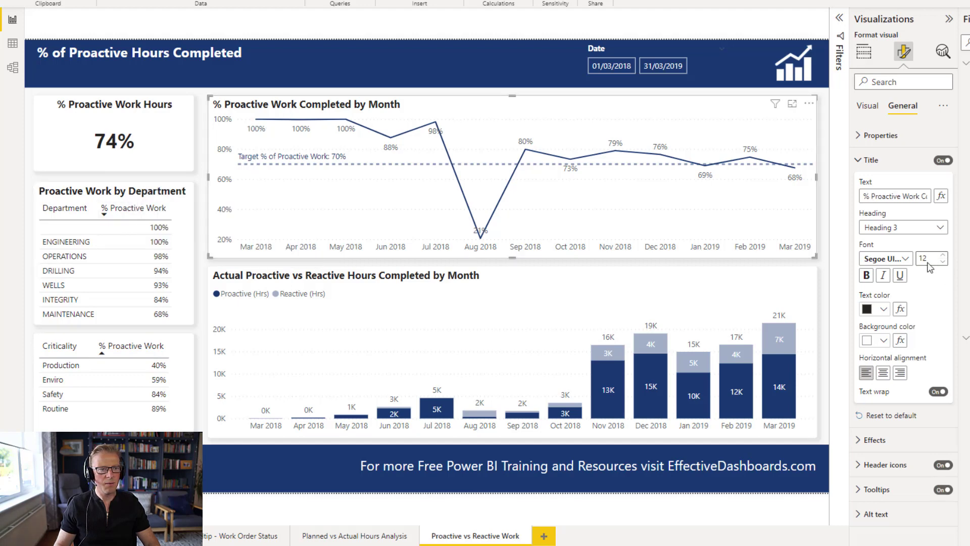
click(96, 198)
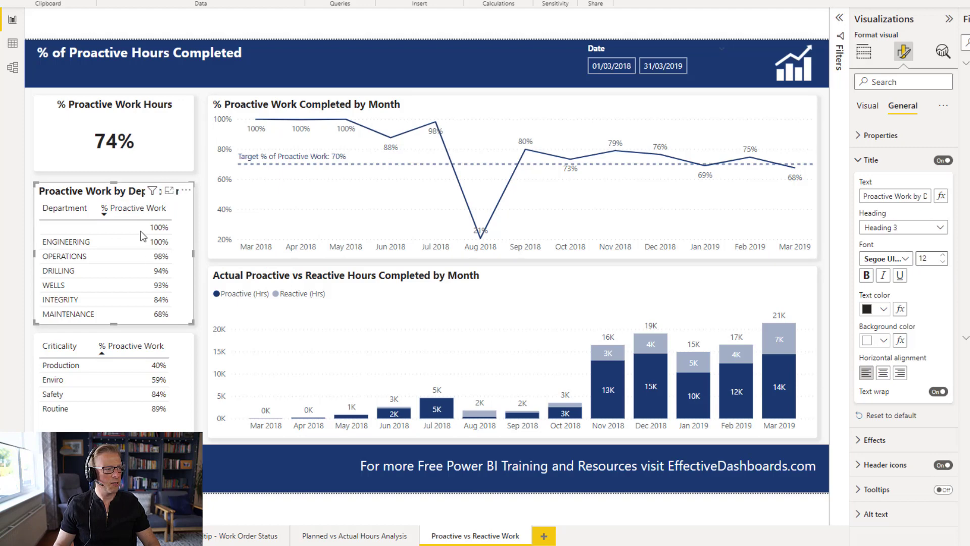
click(135, 339)
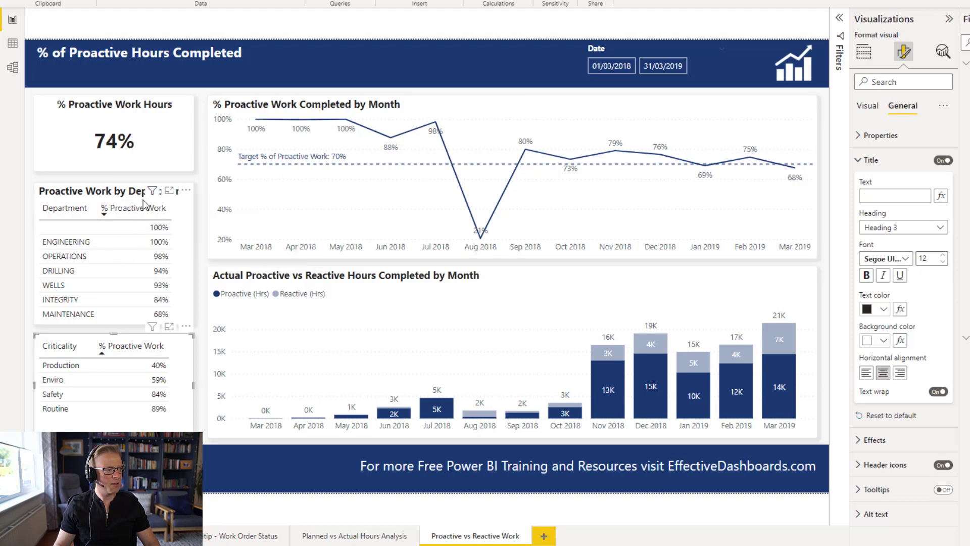
mouse_move(152, 190)
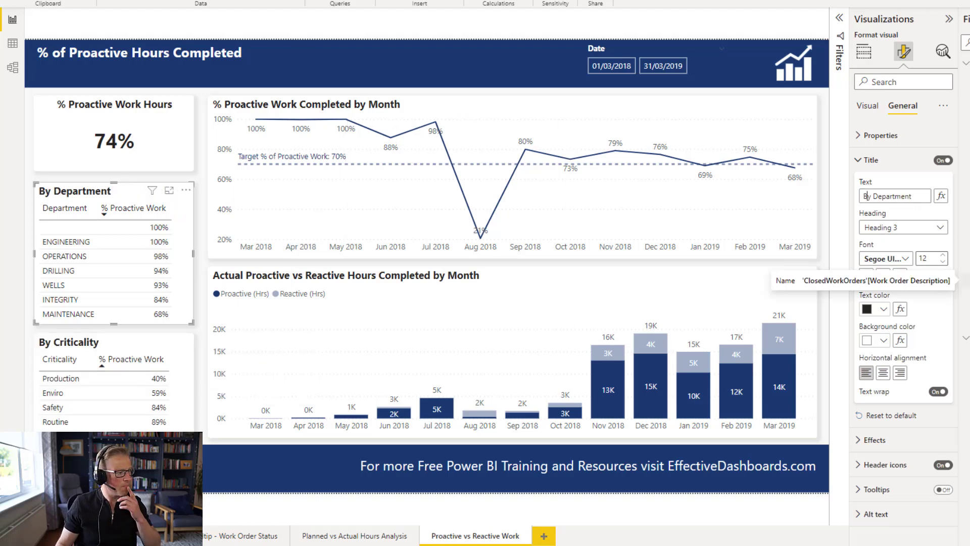
- Filter the By Department table to exclude the blank department value
click(202, 422)
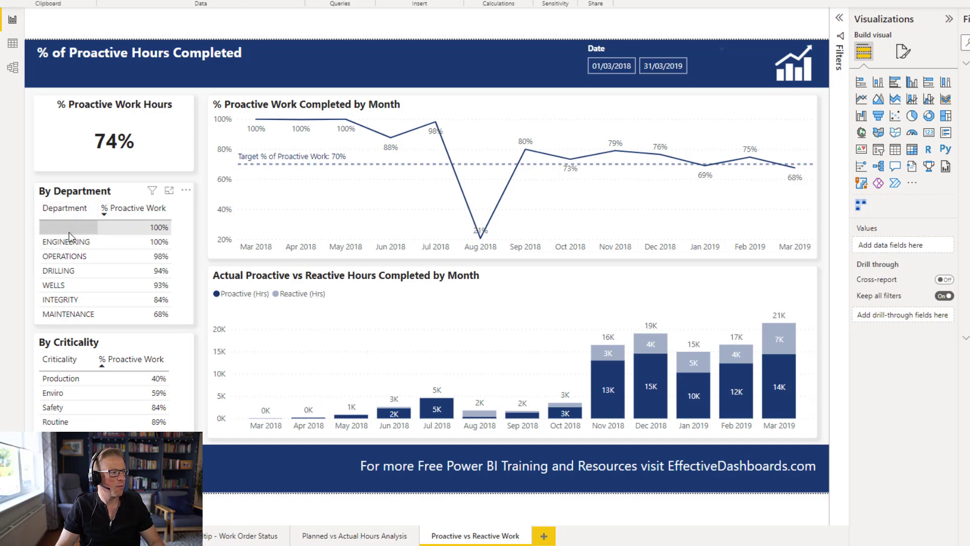
click(126, 197)
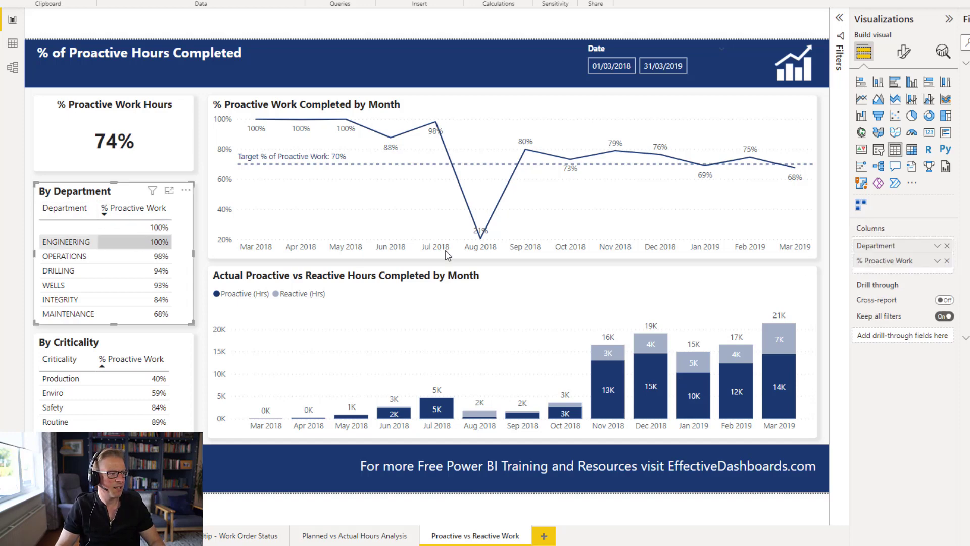
click(840, 27)
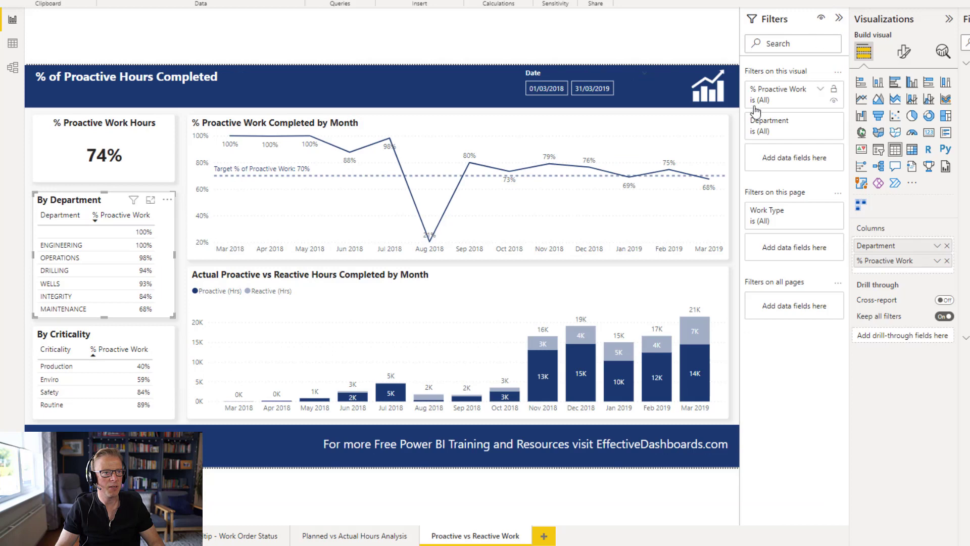
click(819, 122)
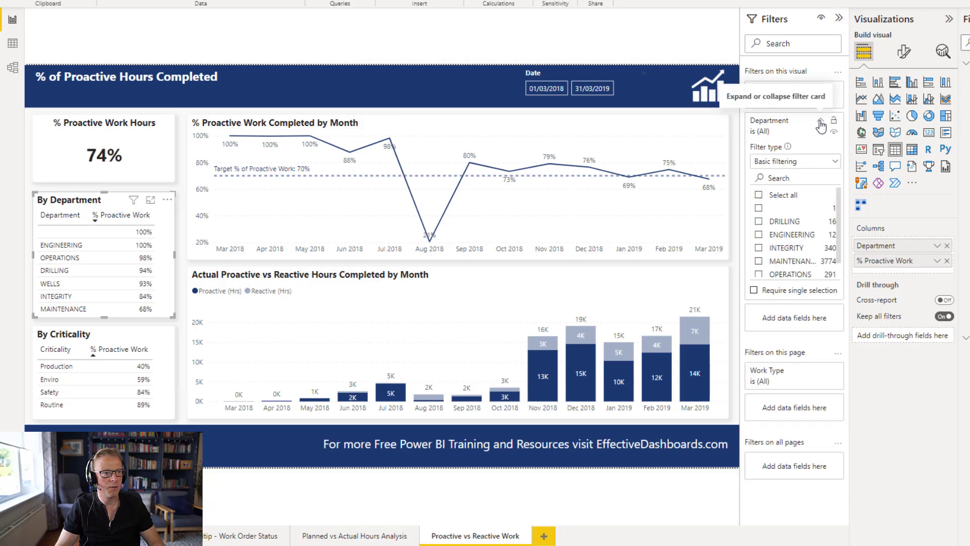
click(758, 209)
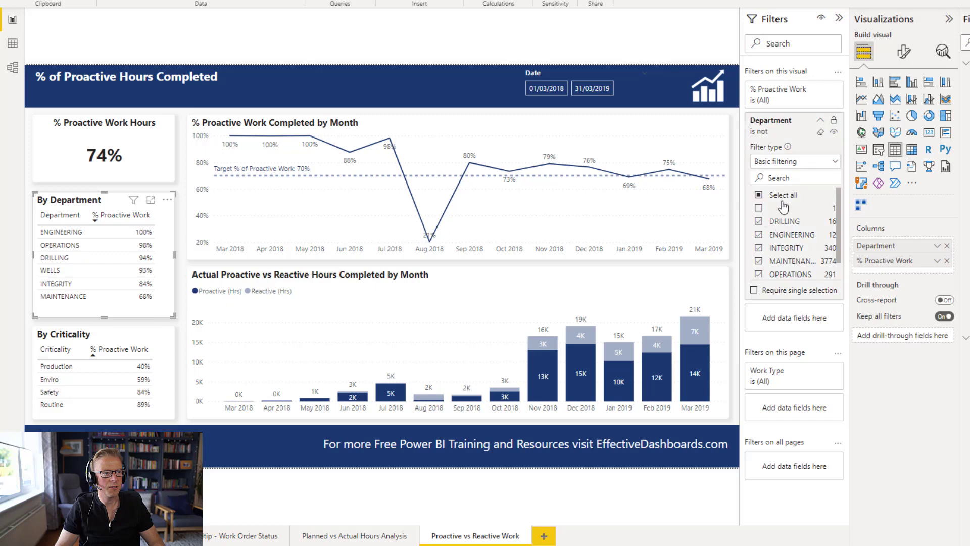
click(821, 122)
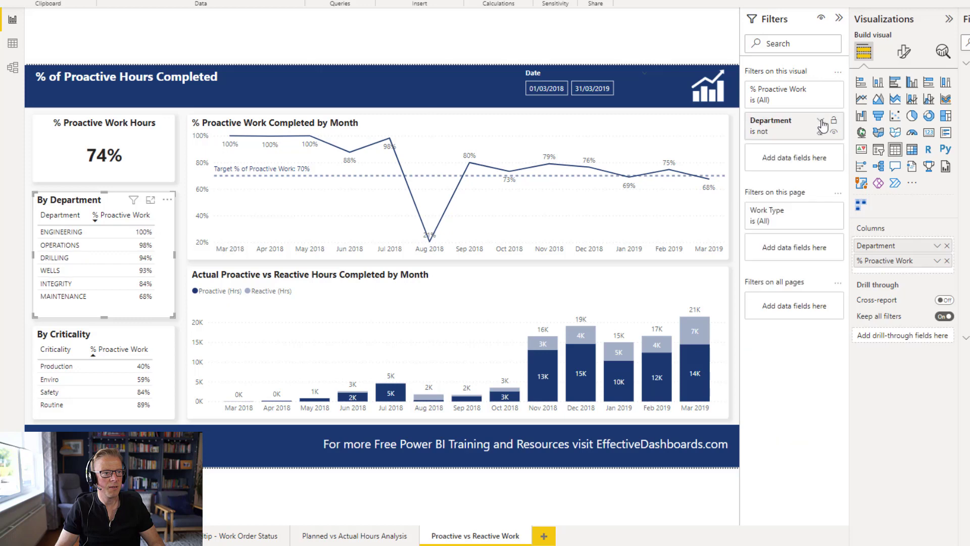
click(839, 18)
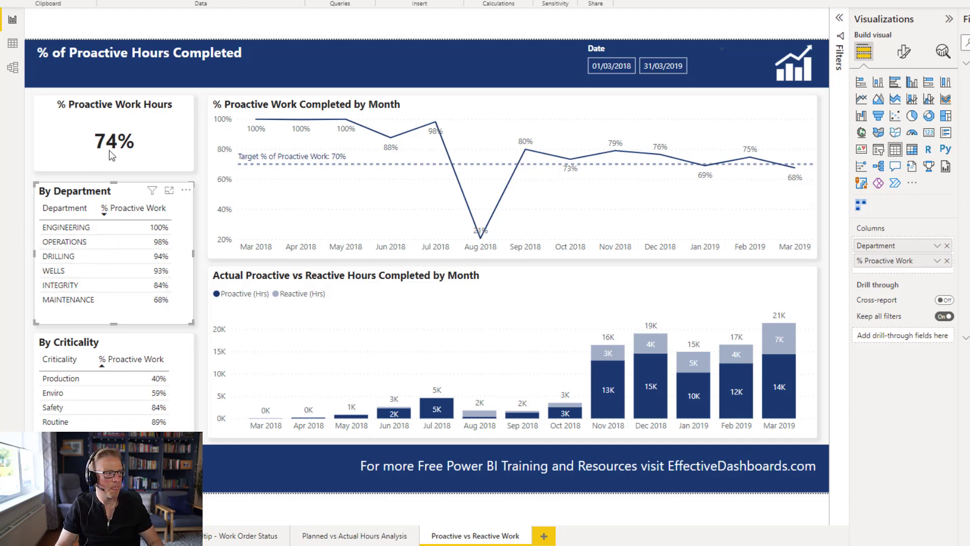
click(205, 277)
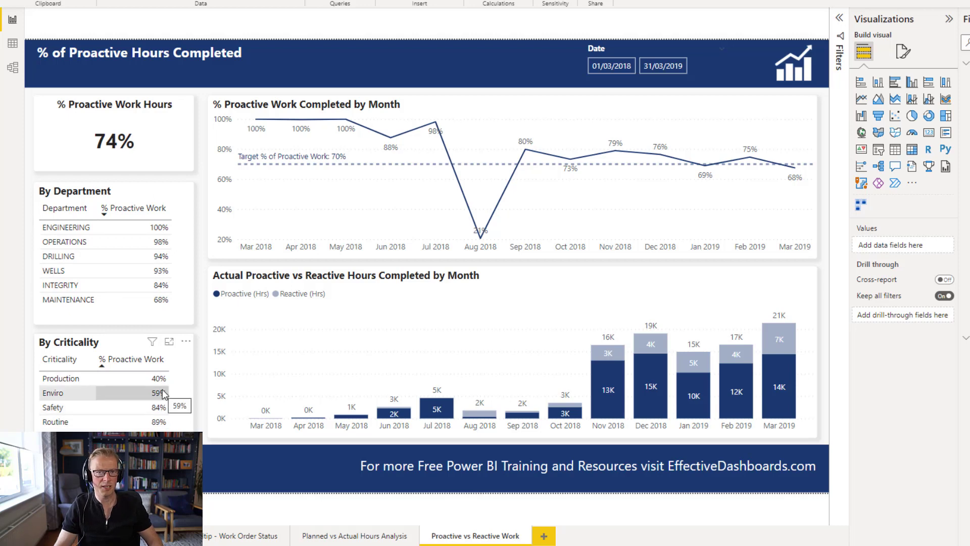
click(141, 195)
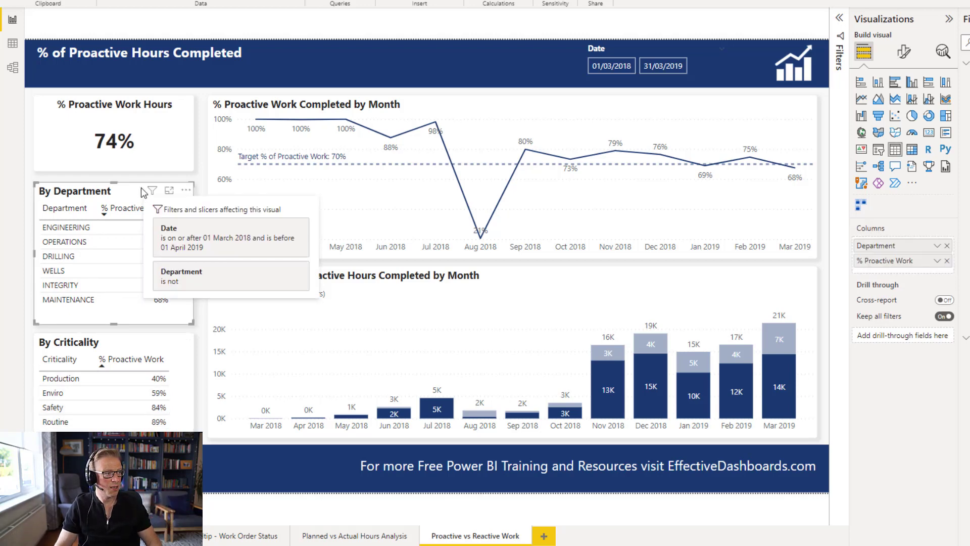
click(861, 83)
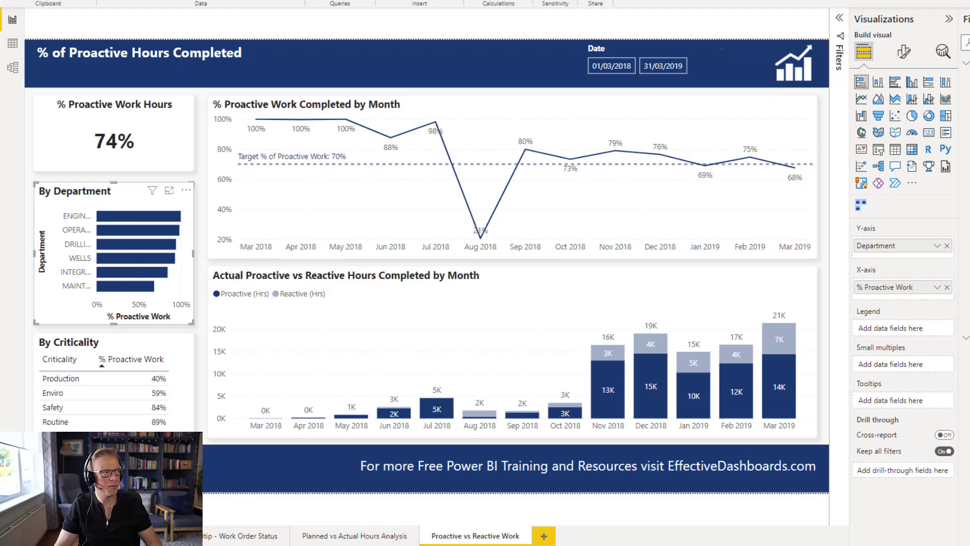
click(895, 149)
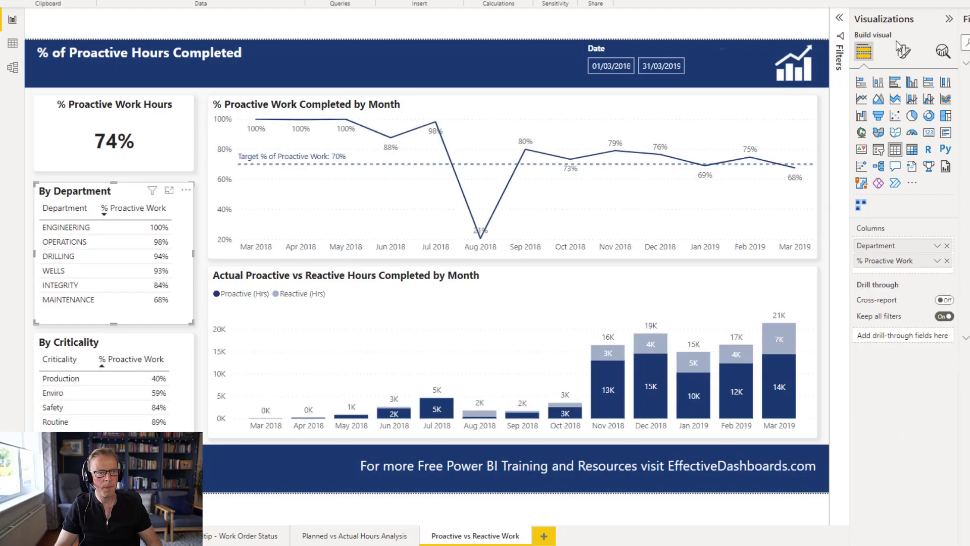
- Add data bars to the By Department table's % Proactive Work column with a custom minimum of 0 and maximum of 1
click(937, 261)
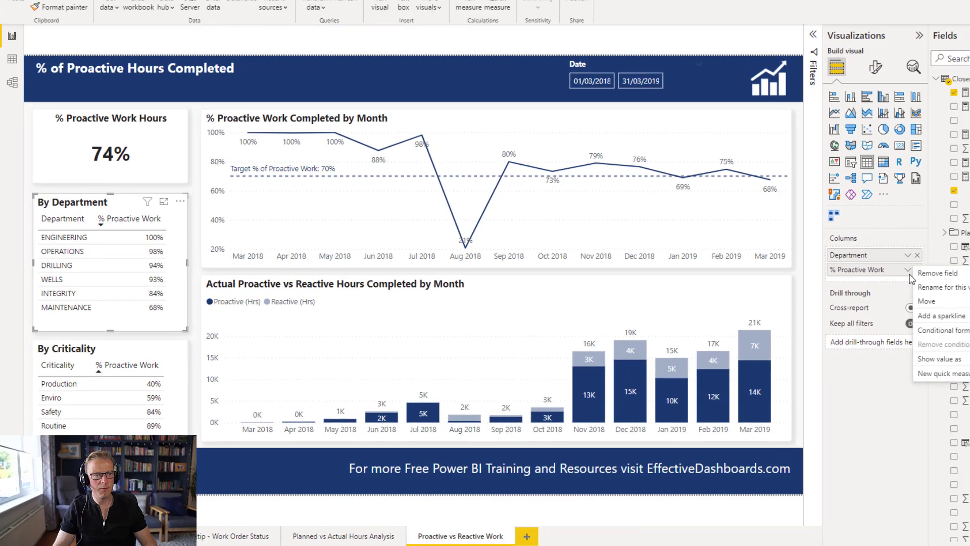
mouse_move(930, 330)
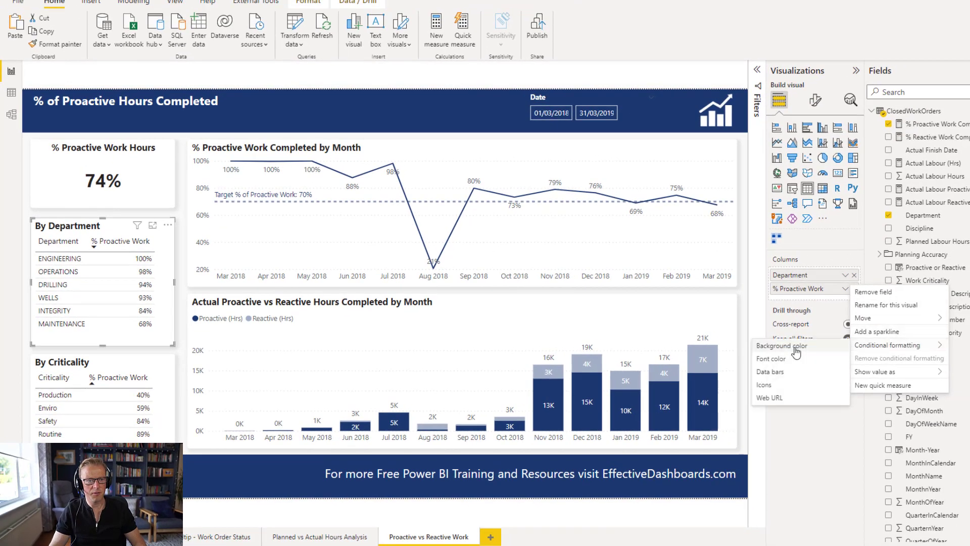
click(774, 372)
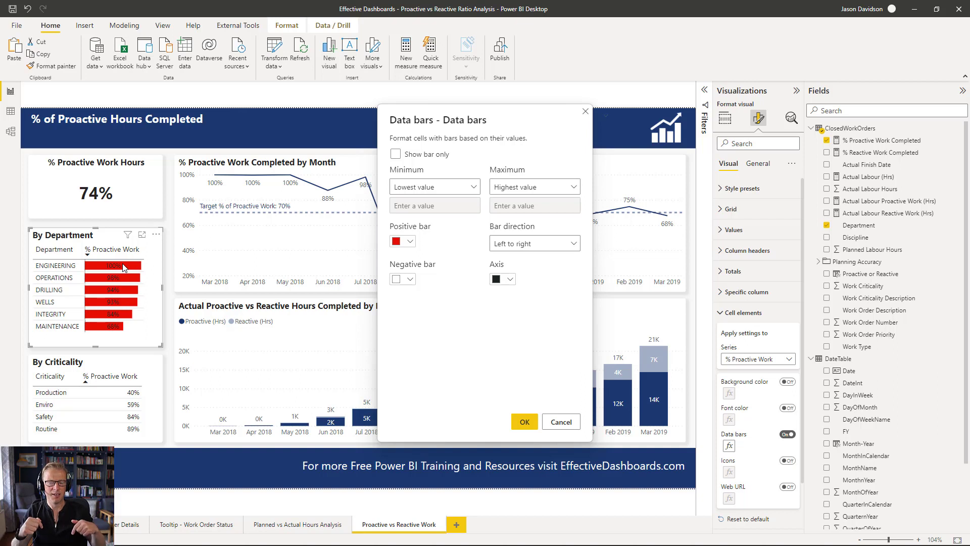
click(428, 188)
click(417, 221)
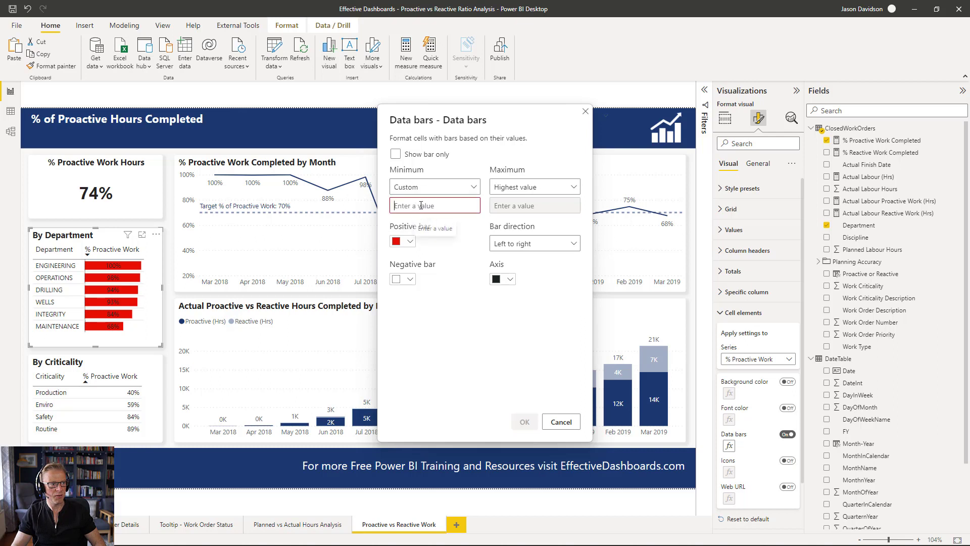
text(0)
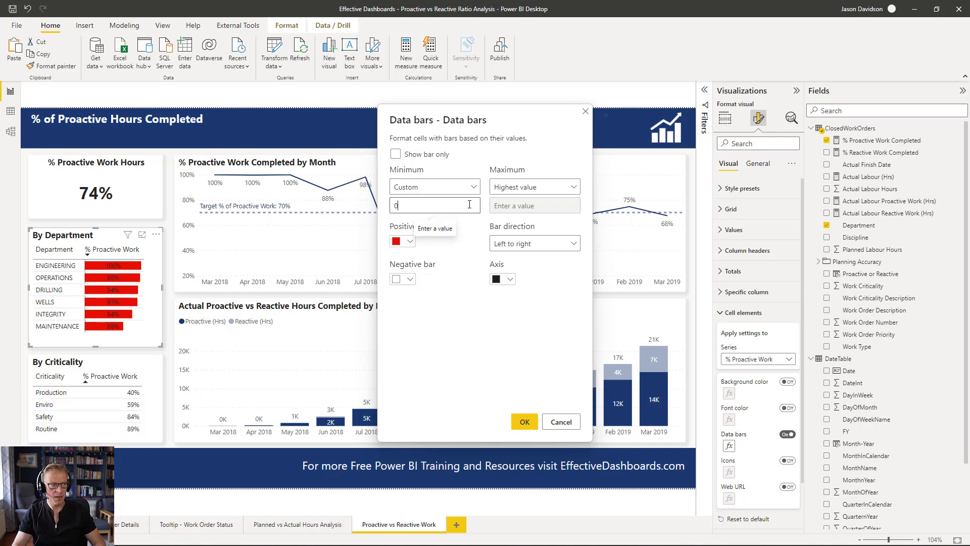
click(513, 187)
click(506, 220)
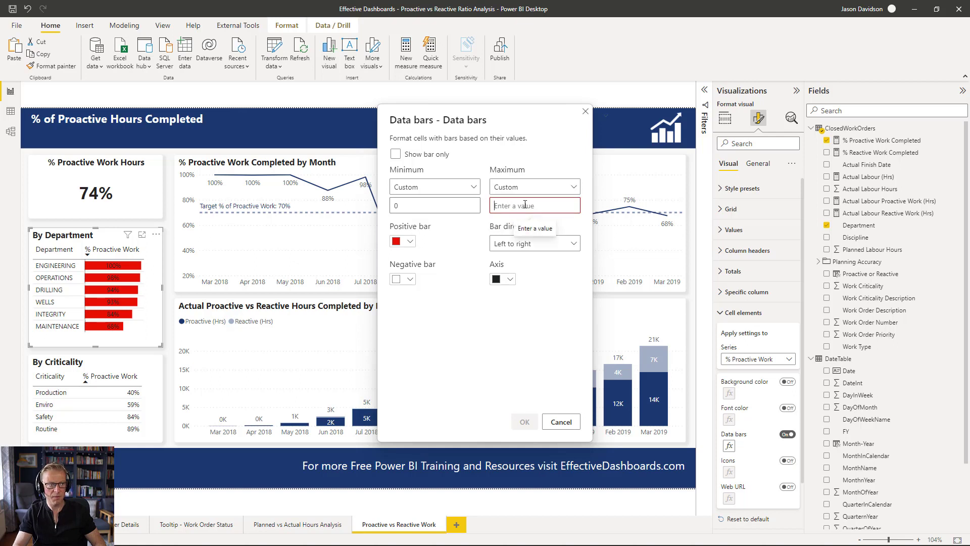
text(1)
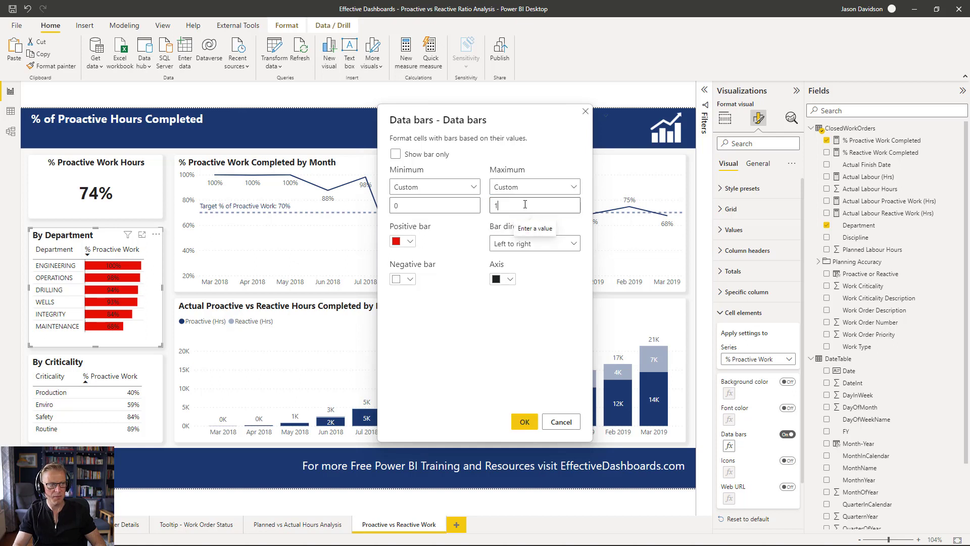
- Set the data bars' positive bar colour to dark blue and the axis colour to white, and apply
click(410, 243)
click(431, 269)
click(511, 280)
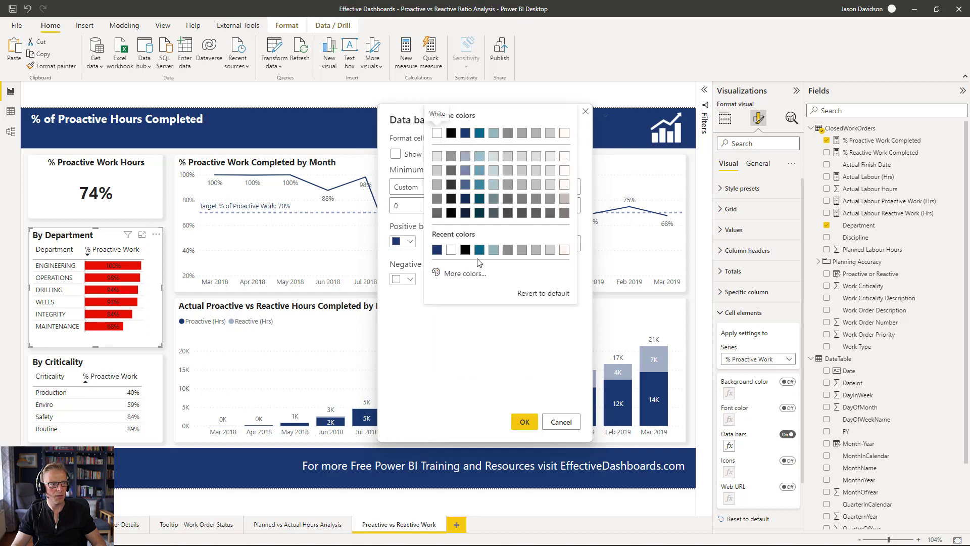
click(452, 251)
click(524, 422)
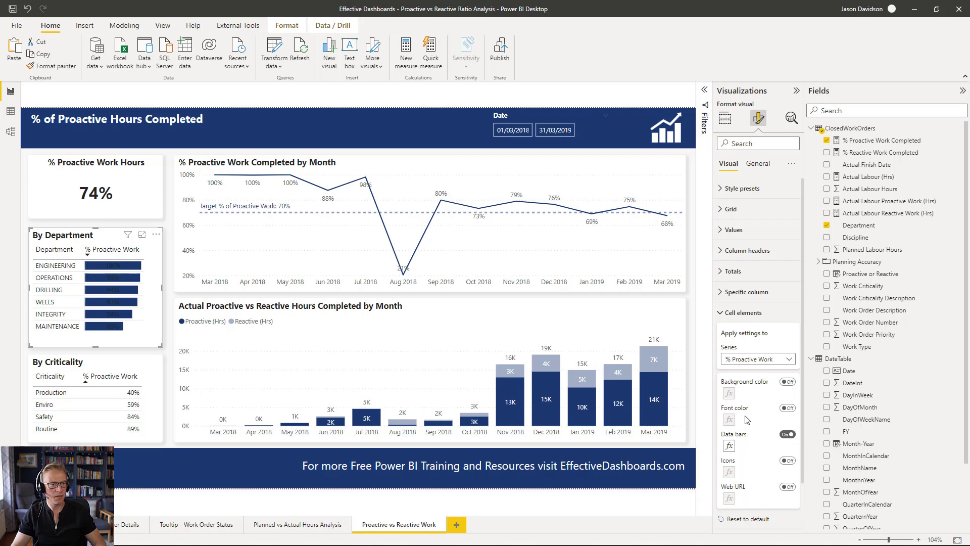
- Set the % Proactive Work column's value text colour to white and its alignment to left
click(721, 313)
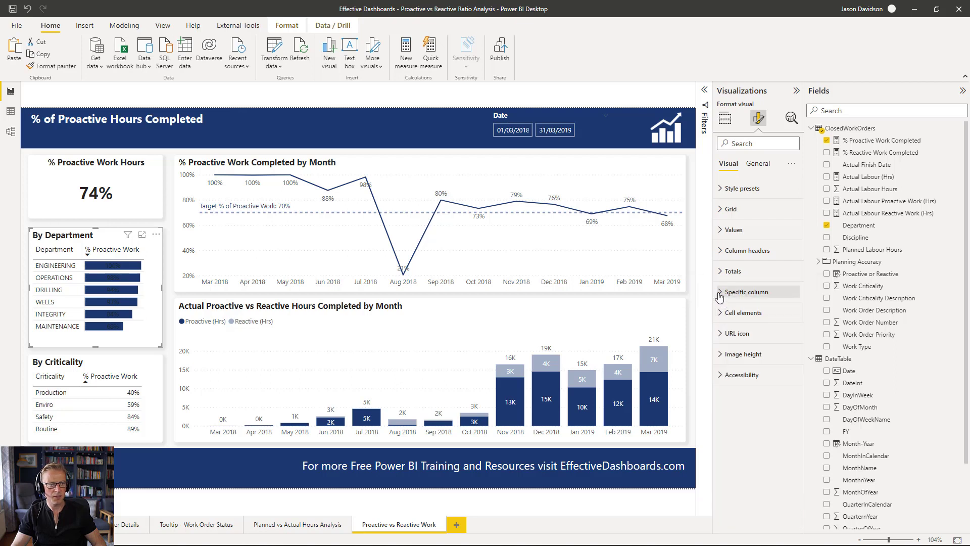
click(720, 292)
scroll(730, 404, down, 1)
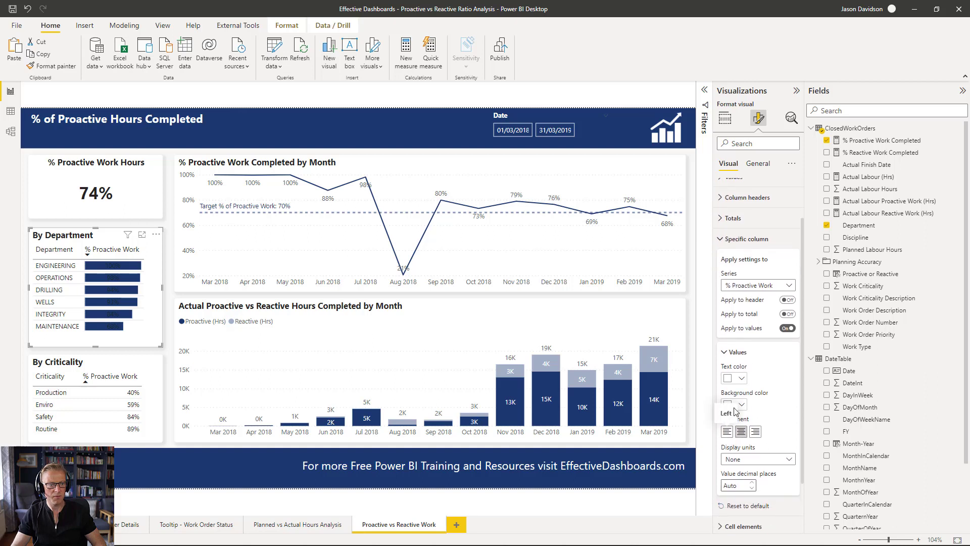
click(741, 379)
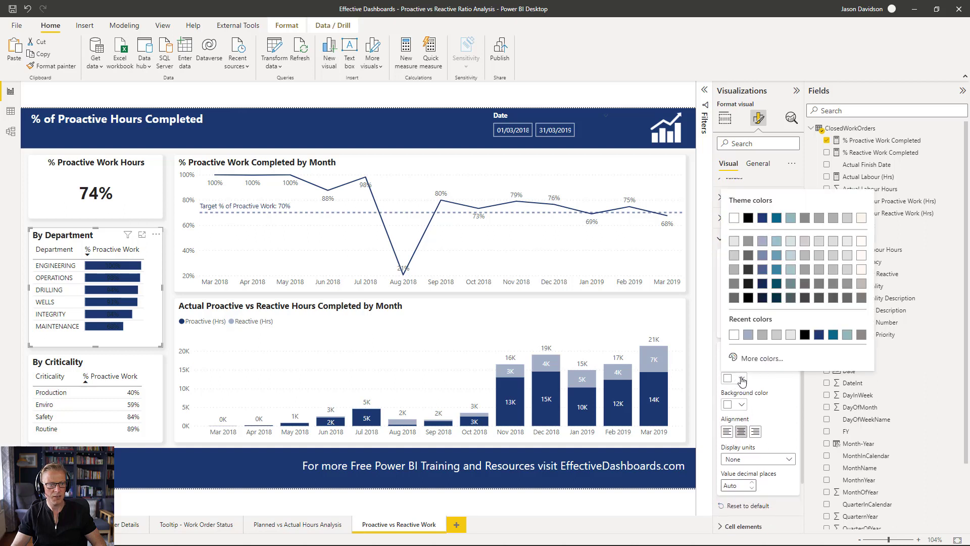
click(735, 338)
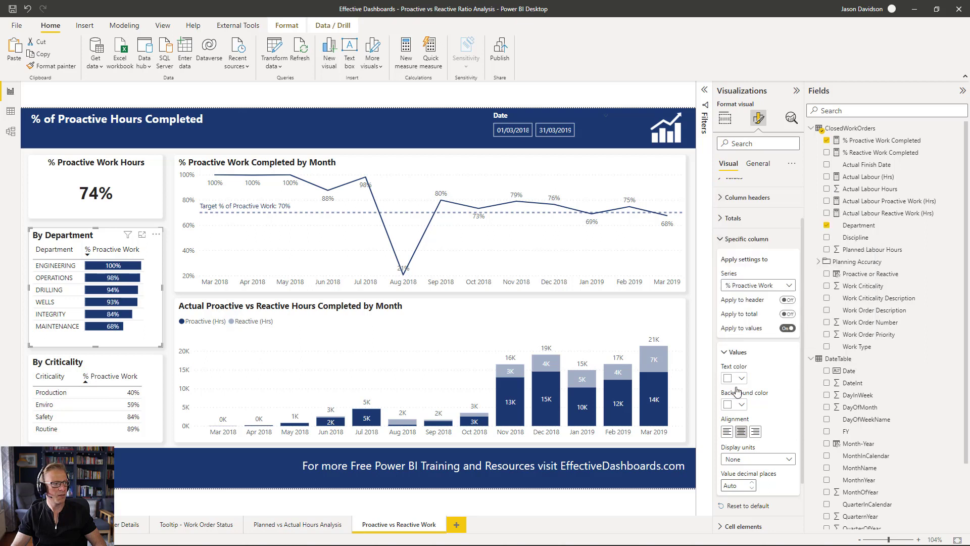
click(728, 432)
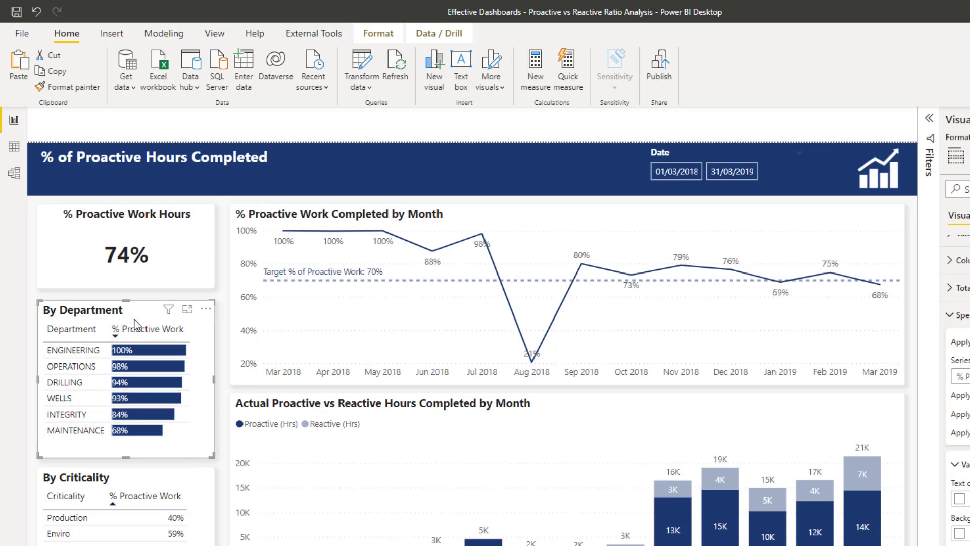
- Copy the By Department table's formatting onto the By Criticality table with Format painter
click(181, 463)
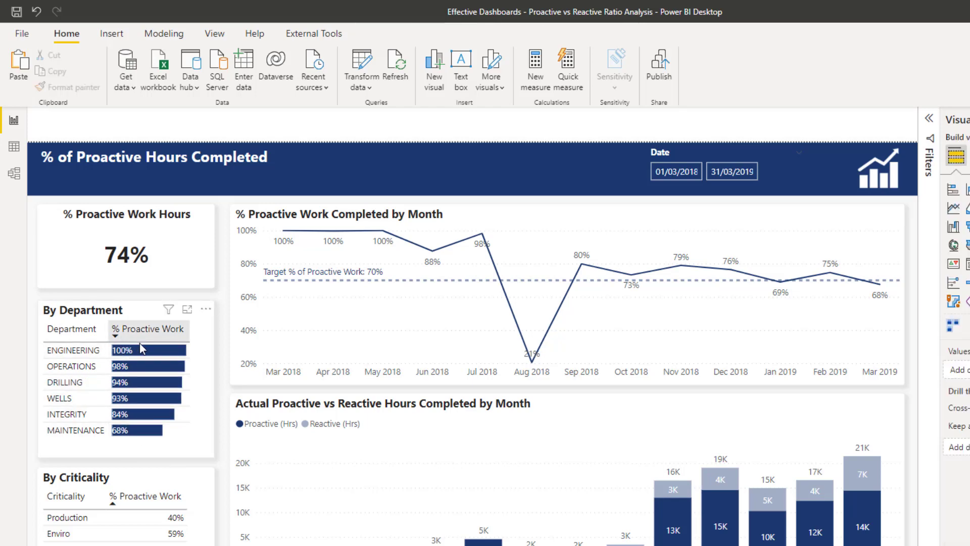
click(110, 309)
click(72, 86)
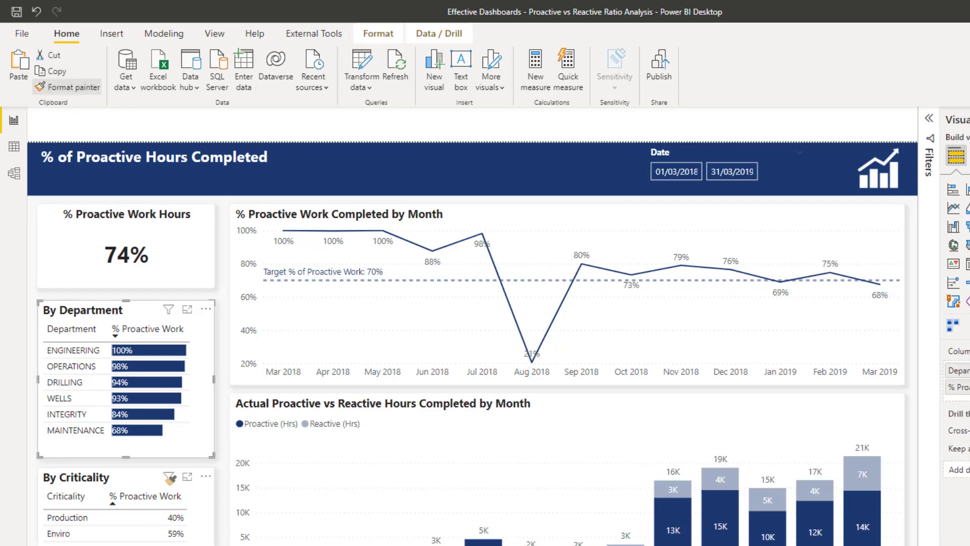
click(150, 476)
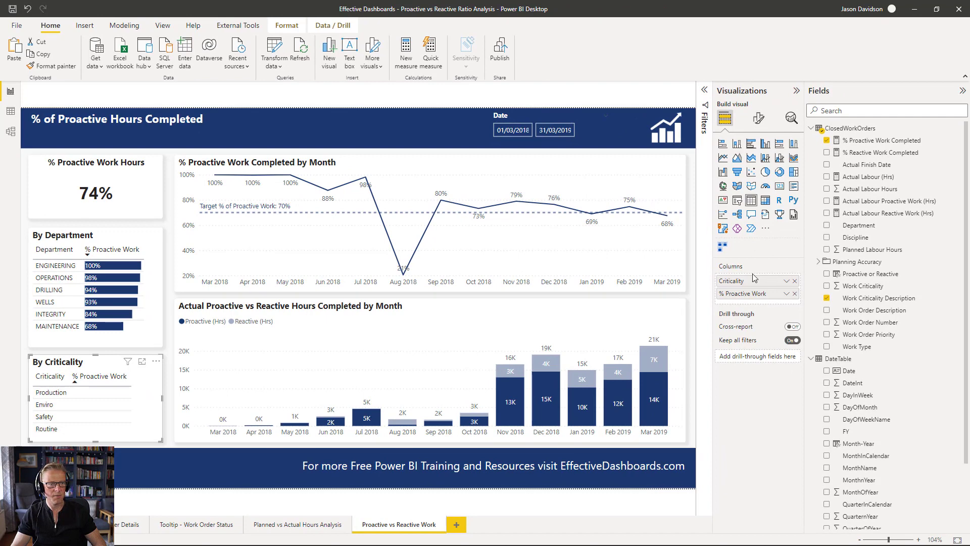
- Apply data bars conditional formatting to the By Criticality table's % Proactive Work column
click(786, 295)
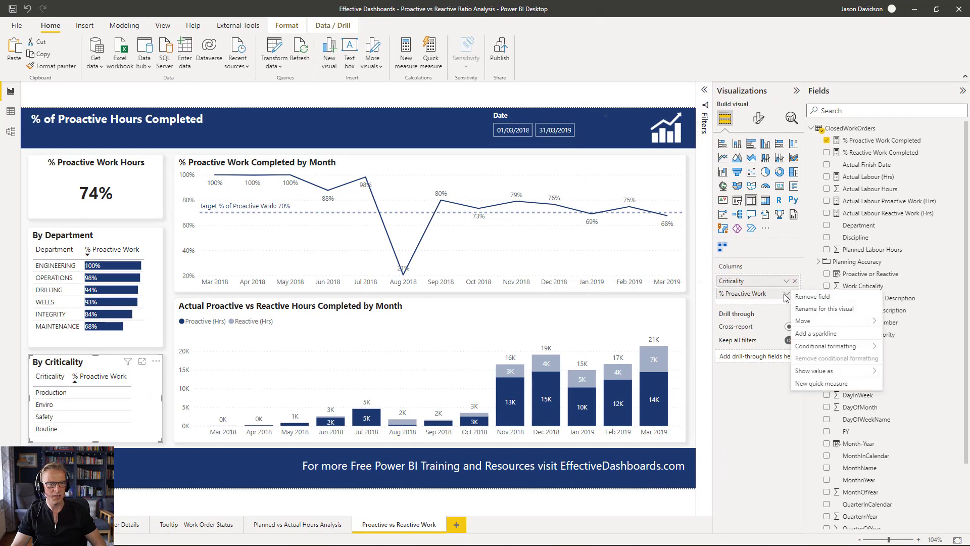
mouse_move(818, 335)
click(732, 372)
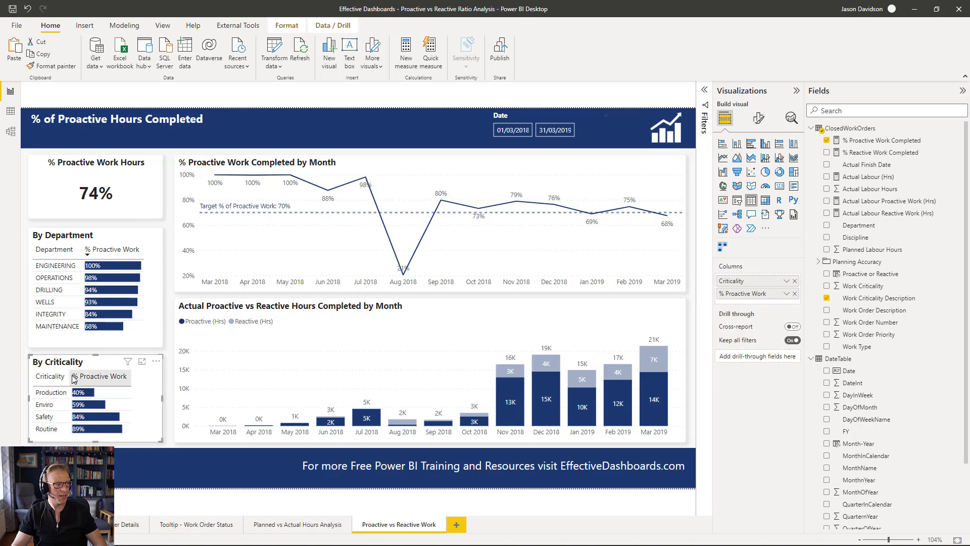
- Widen the Criticality column in the By Criticality table
drag(69, 377, 79, 377)
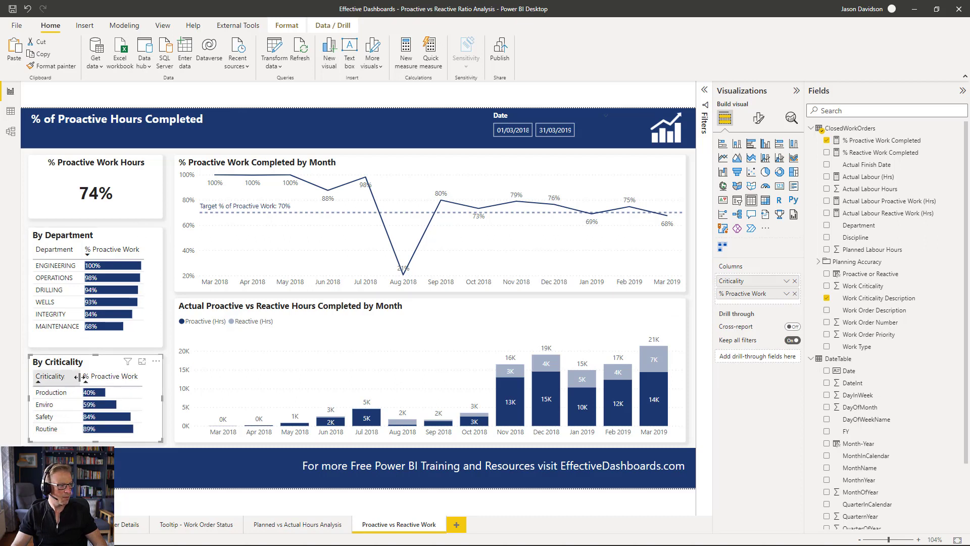
click(90, 351)
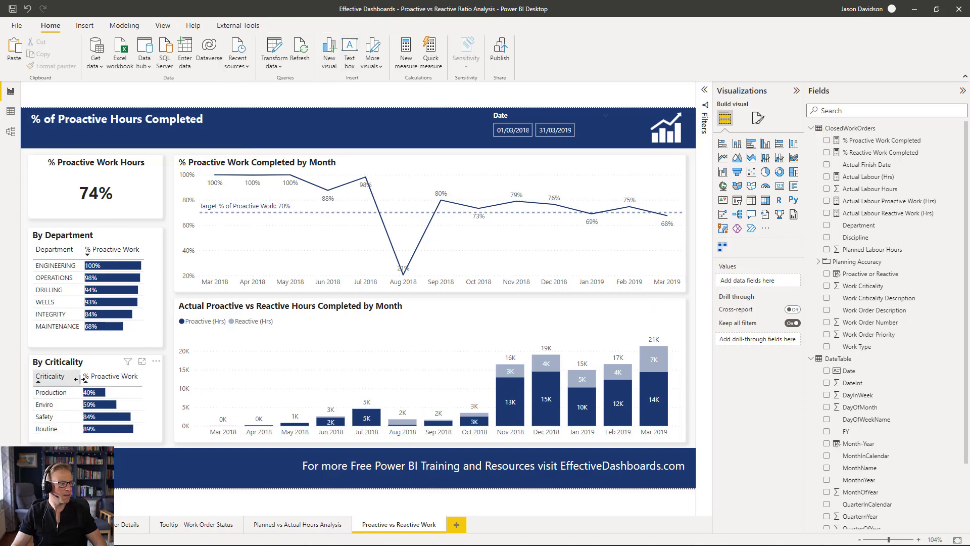
drag(81, 381, 84, 380)
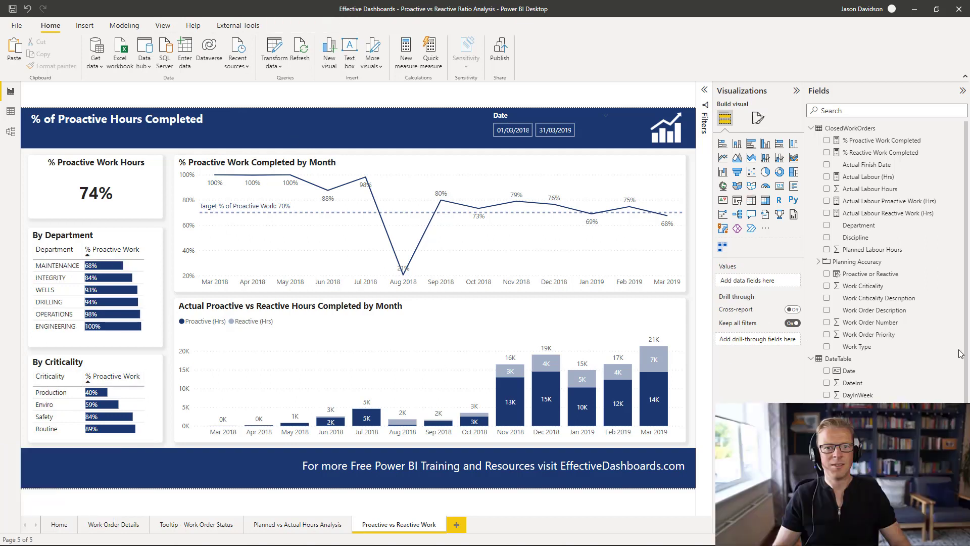
- Switch the KPI card's callout value colour to rule-based conditional formatting on % Proactive Work Completed
click(96, 188)
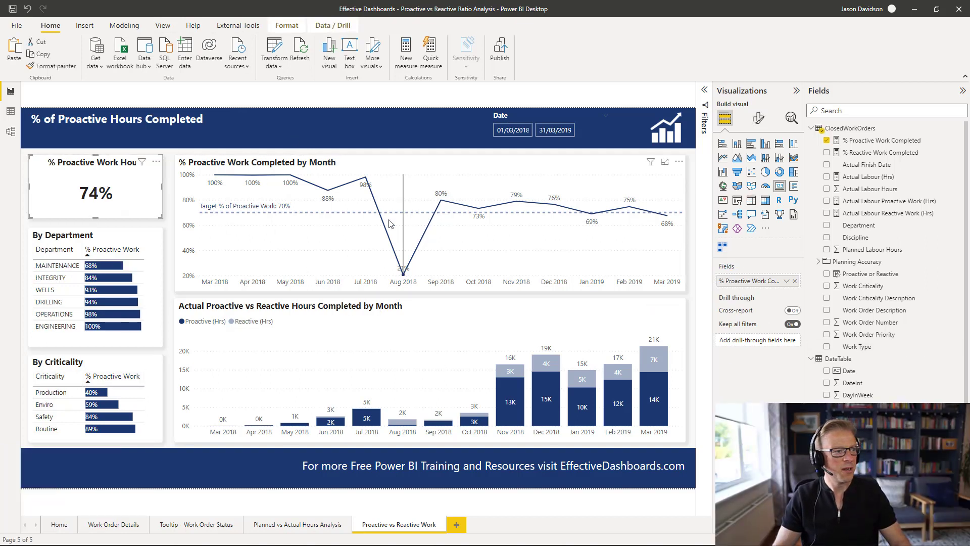
mouse_move(283, 213)
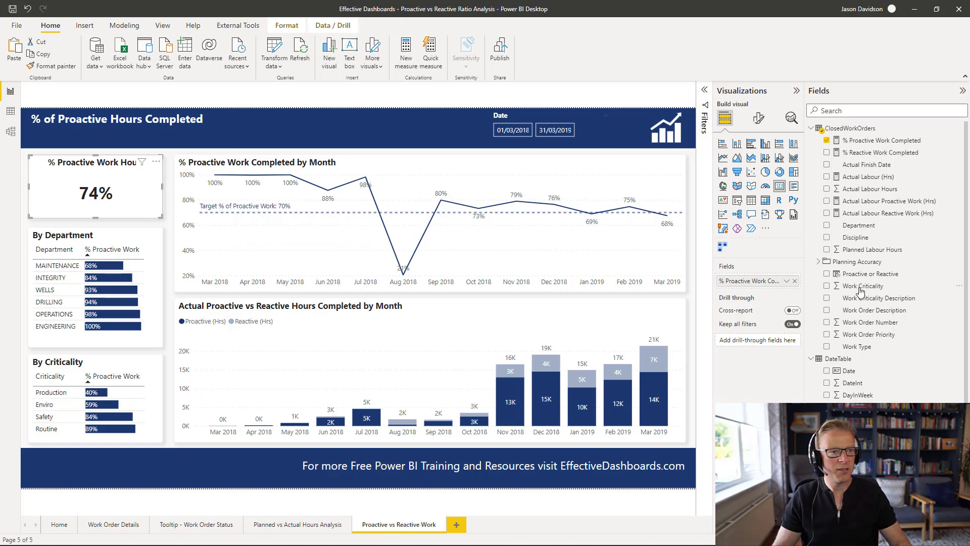
click(759, 119)
click(735, 189)
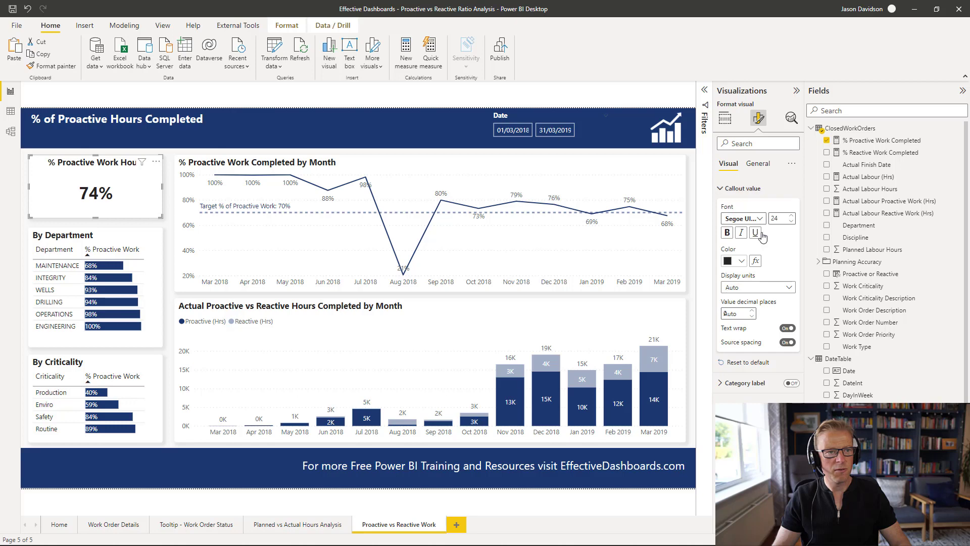
click(756, 262)
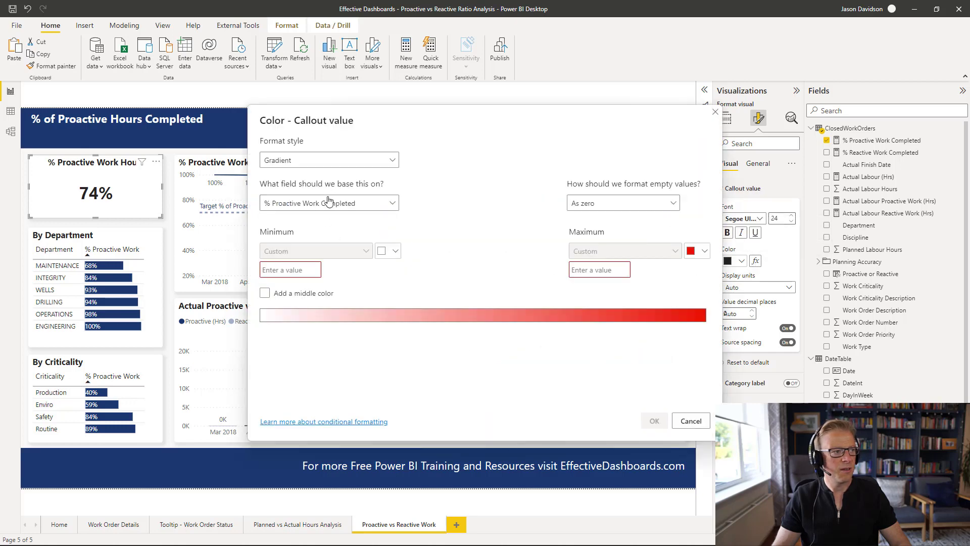
click(320, 161)
click(296, 193)
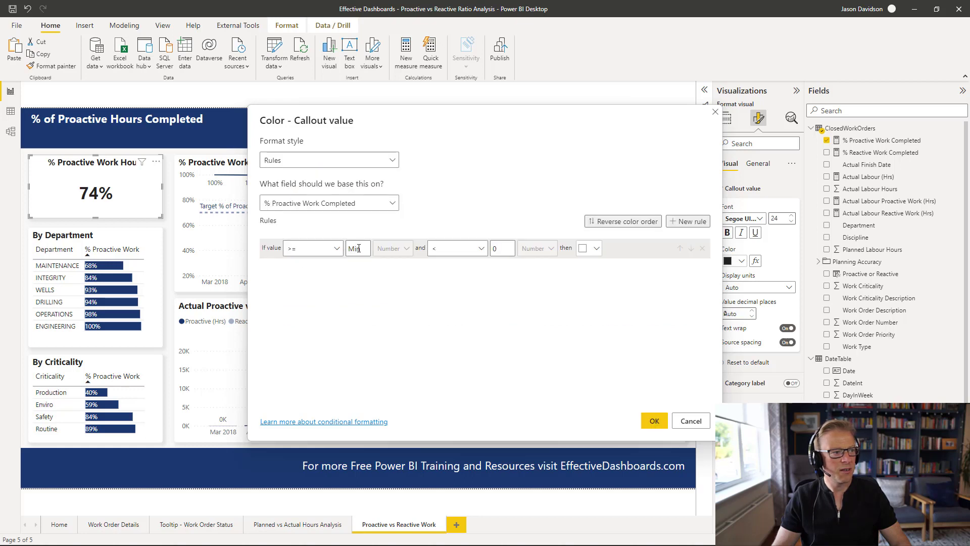
- Define a rule colouring the callout red when the value is from Min to below 0.75
click(494, 250)
text(0.)
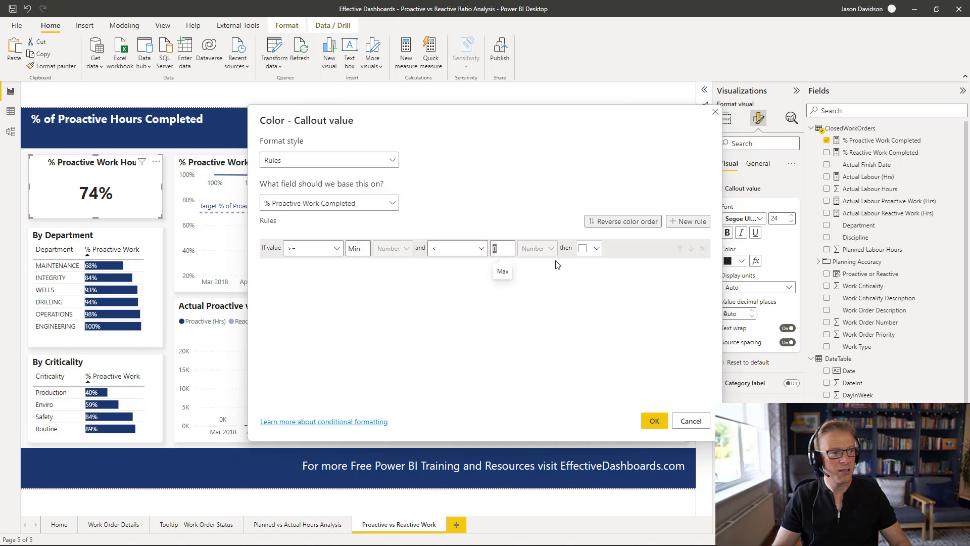
text(75)
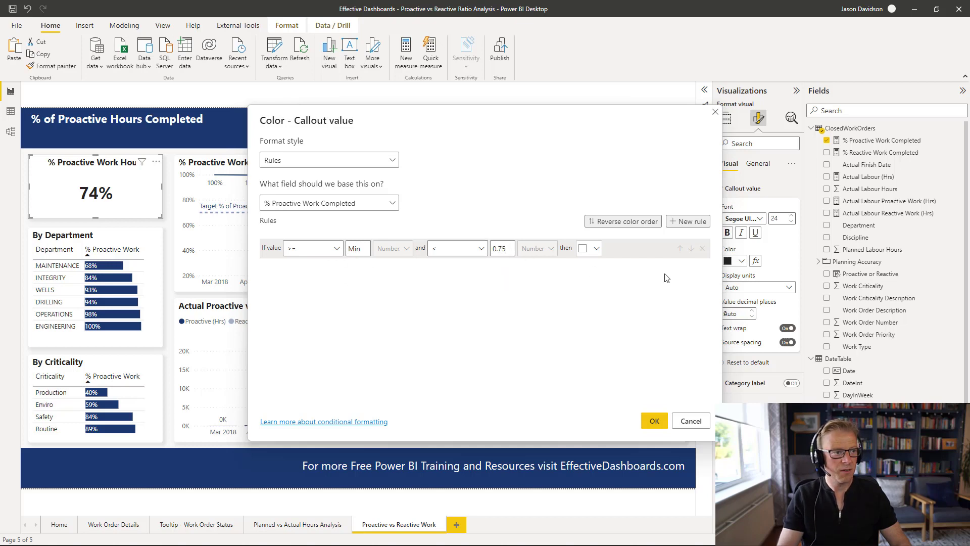
click(597, 249)
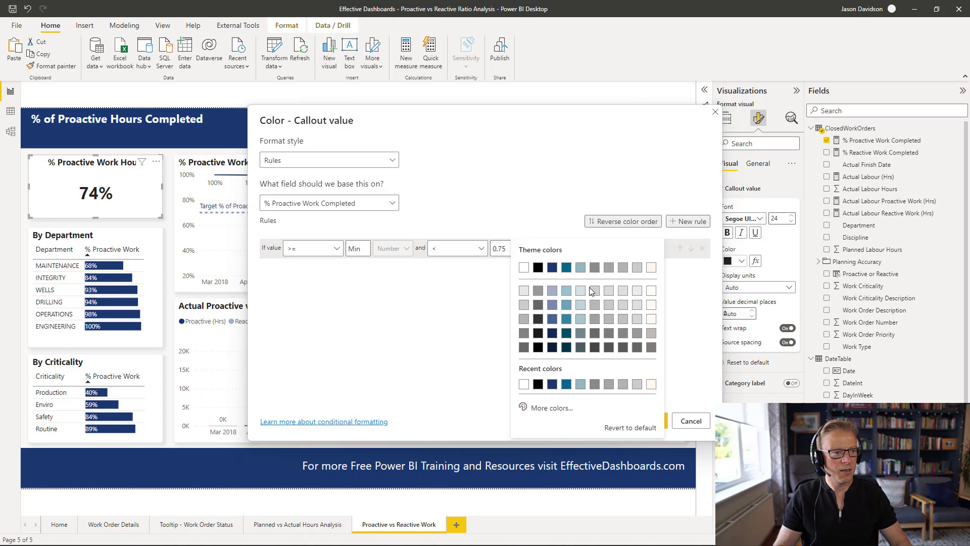
click(551, 408)
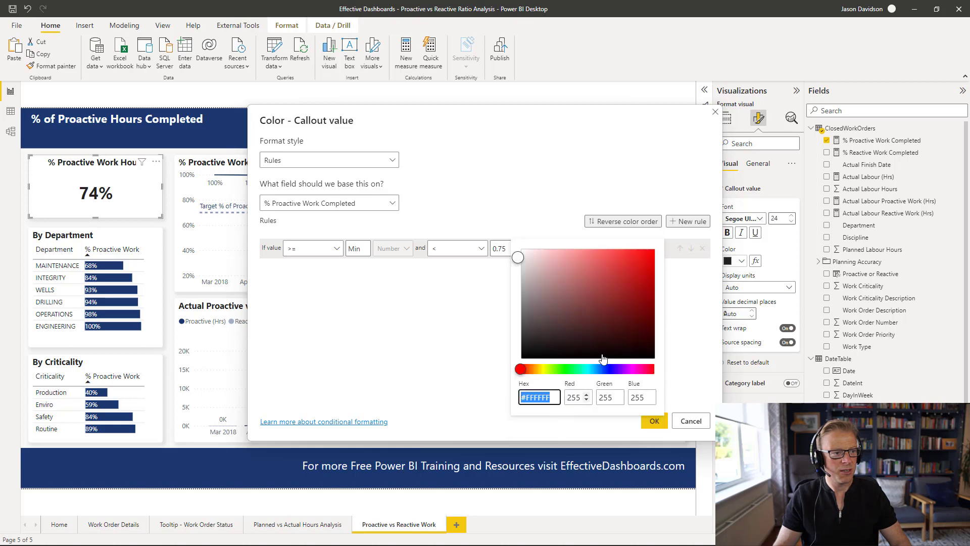
click(652, 251)
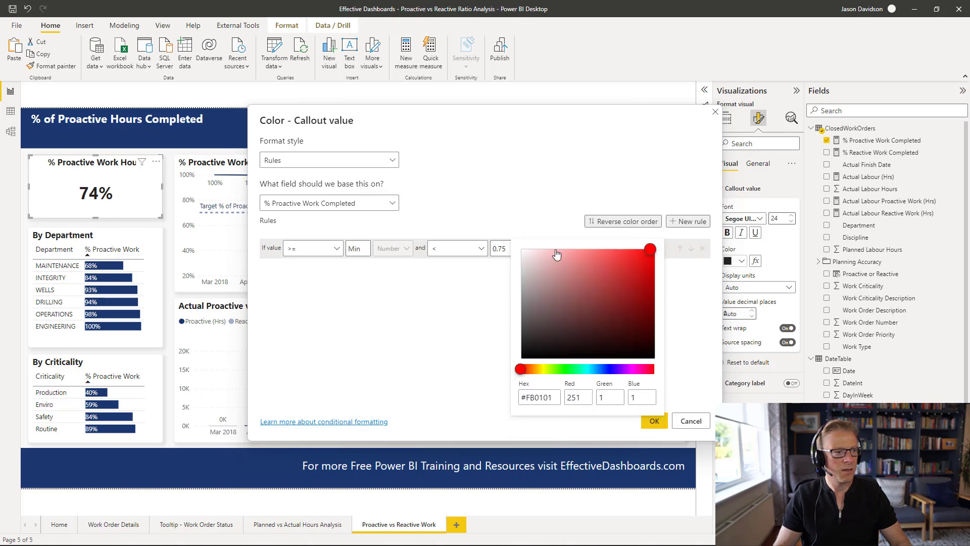
- Change the rule's upper limit to 0.70 and apply the conditional formatting
click(505, 249)
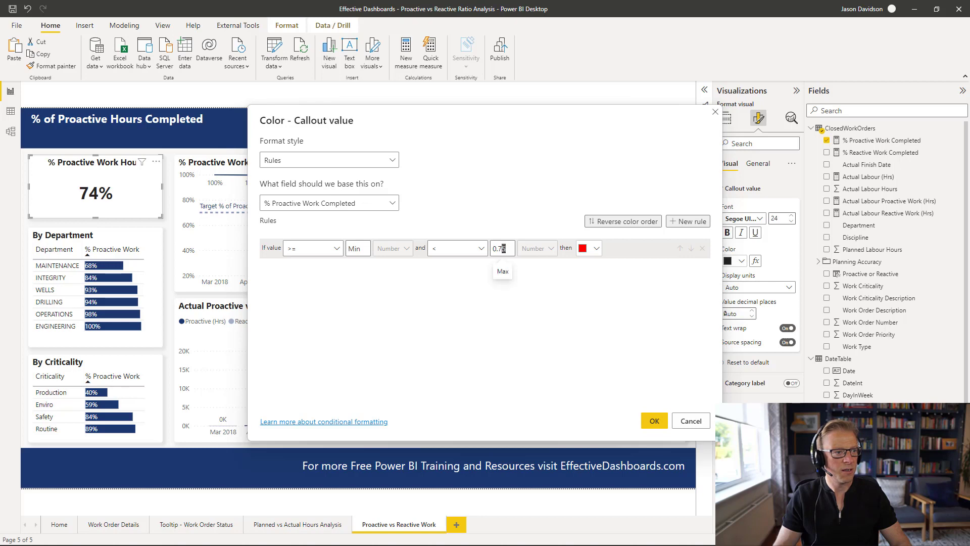
key(BackSpace)
text(0)
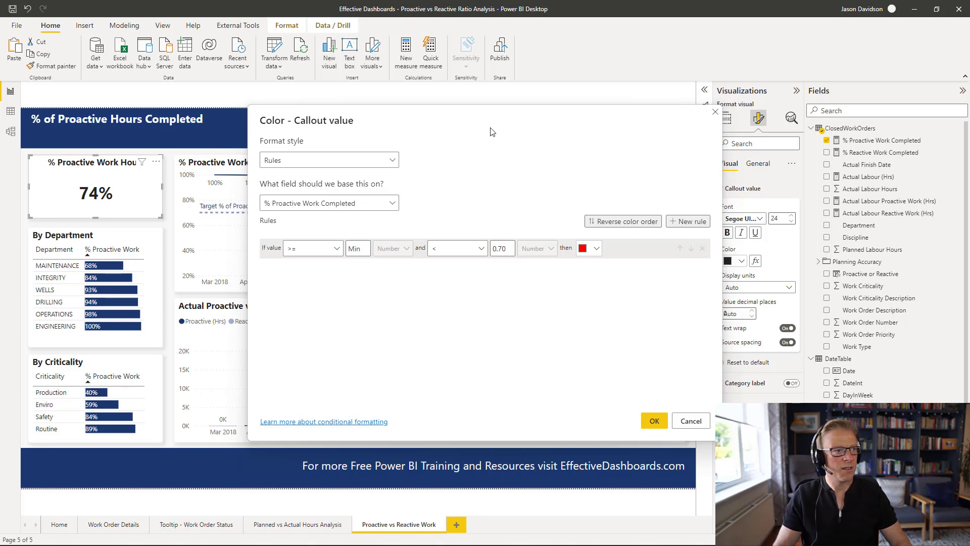
drag(483, 115, 443, 153)
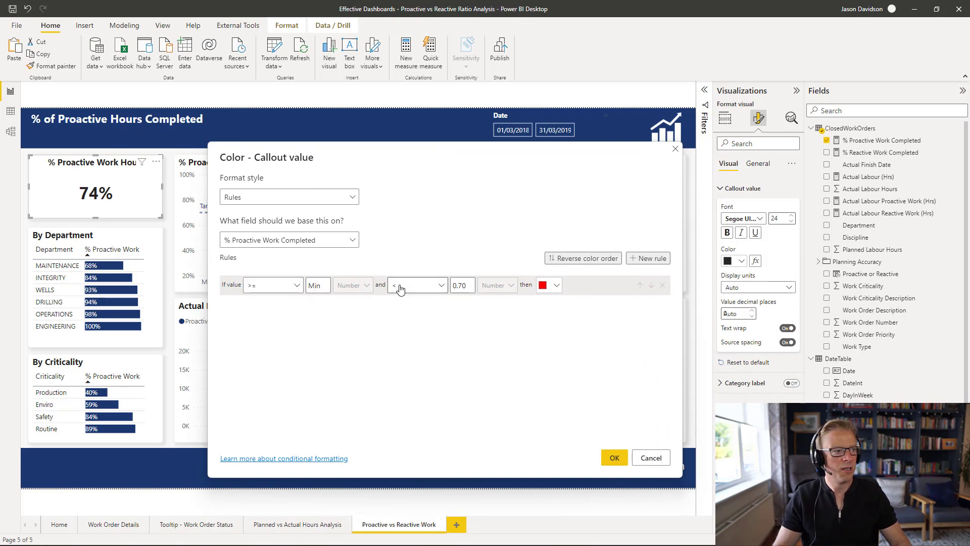
click(615, 458)
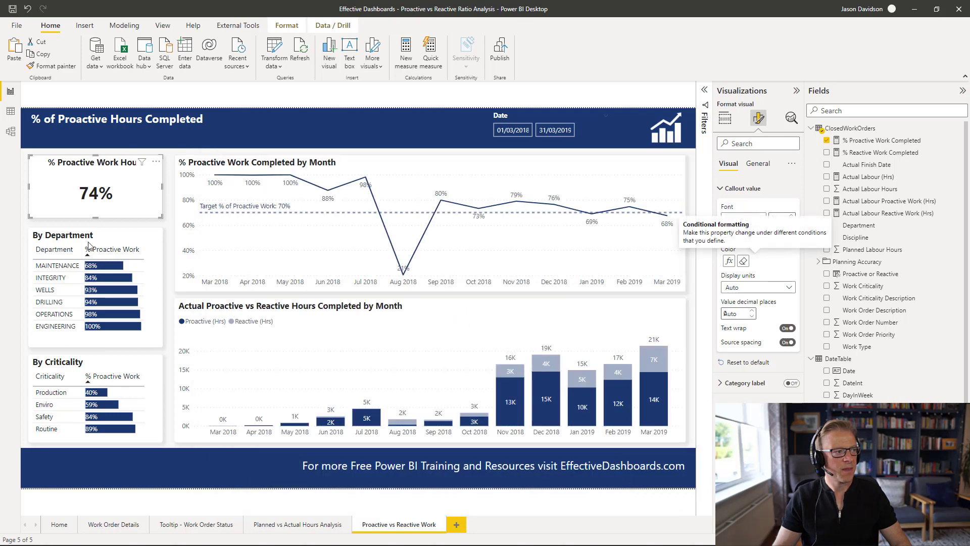
- Check the cross-highlighting by selecting and clearing the MAINTENANCE department in the By Department table
click(59, 269)
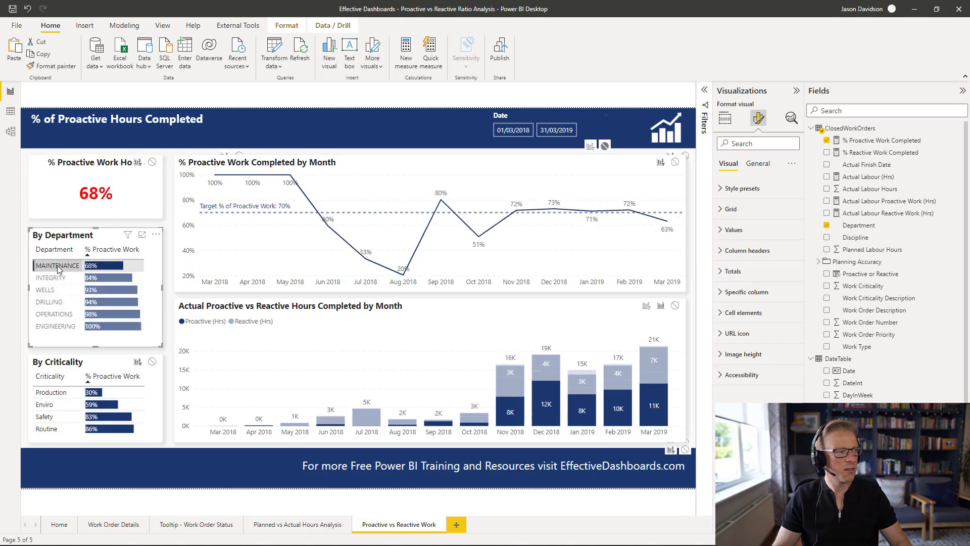
click(59, 270)
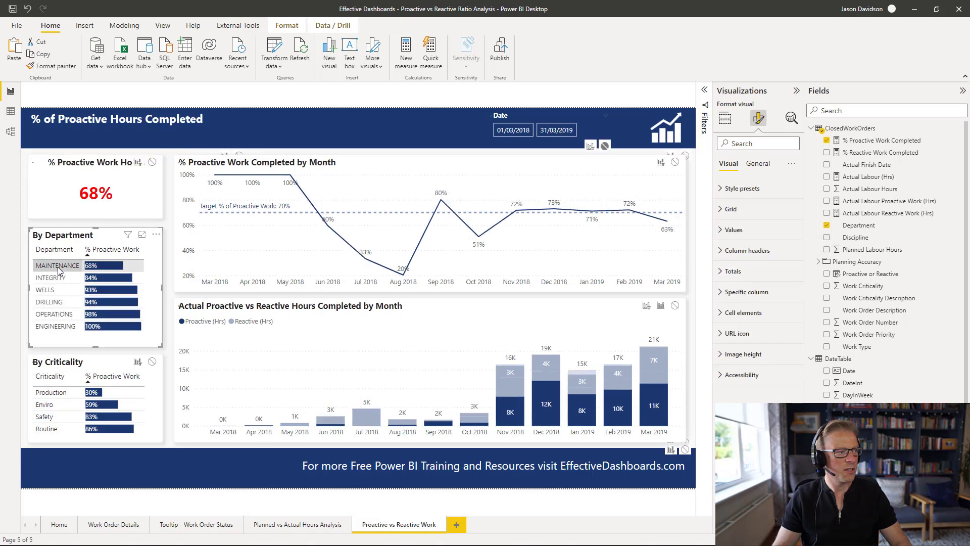
click(168, 244)
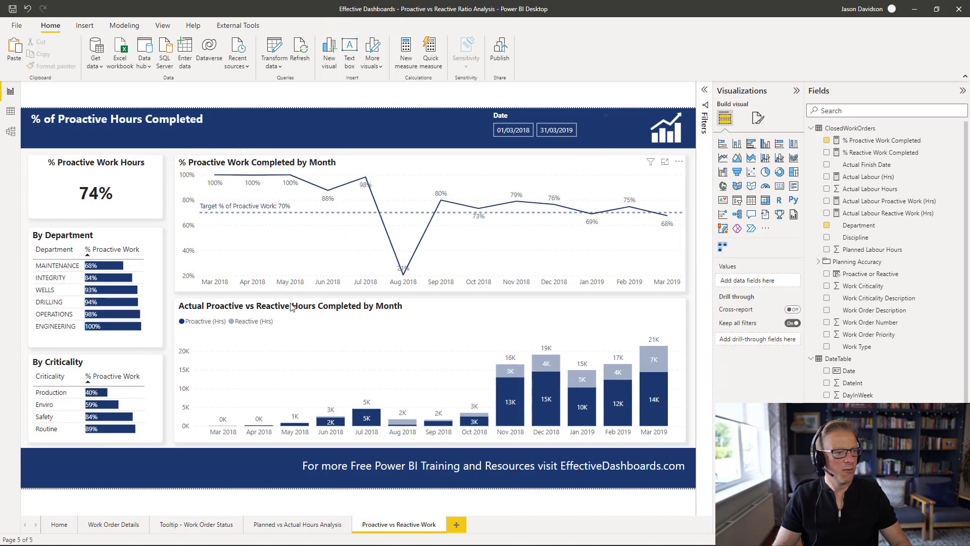
- Edit interactions so the By Department table filters, rather than highlights, the Actual Proactive vs Reactive Hours stacked column chart
click(48, 271)
click(48, 270)
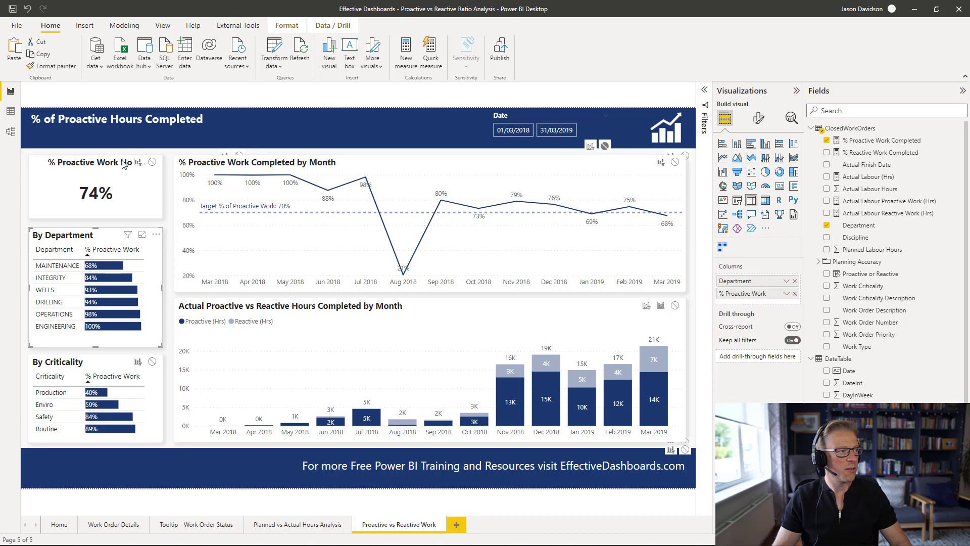
click(51, 266)
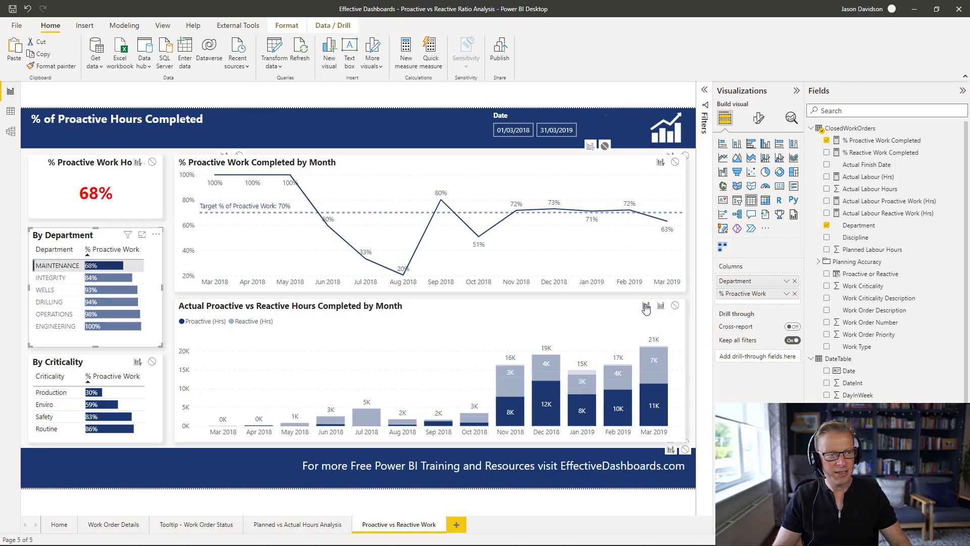
click(285, 26)
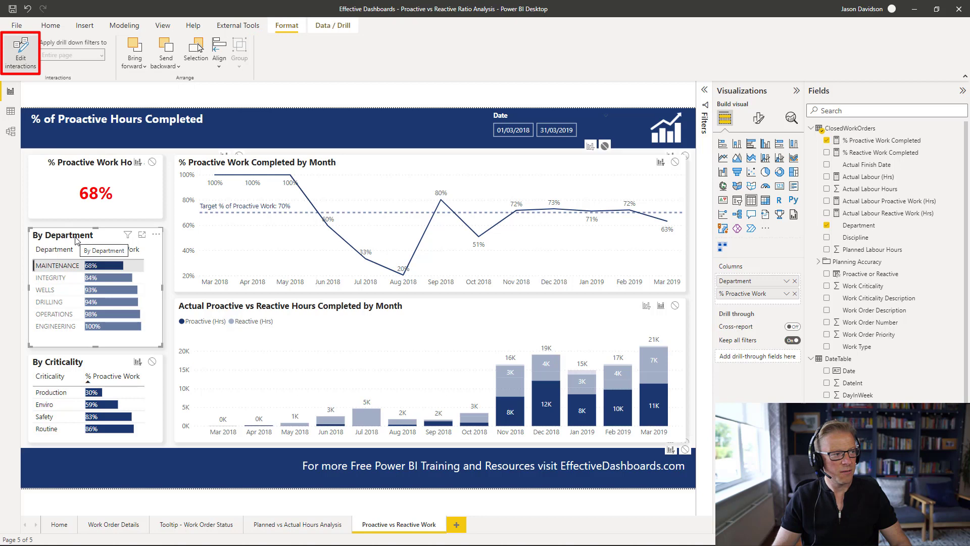
click(648, 307)
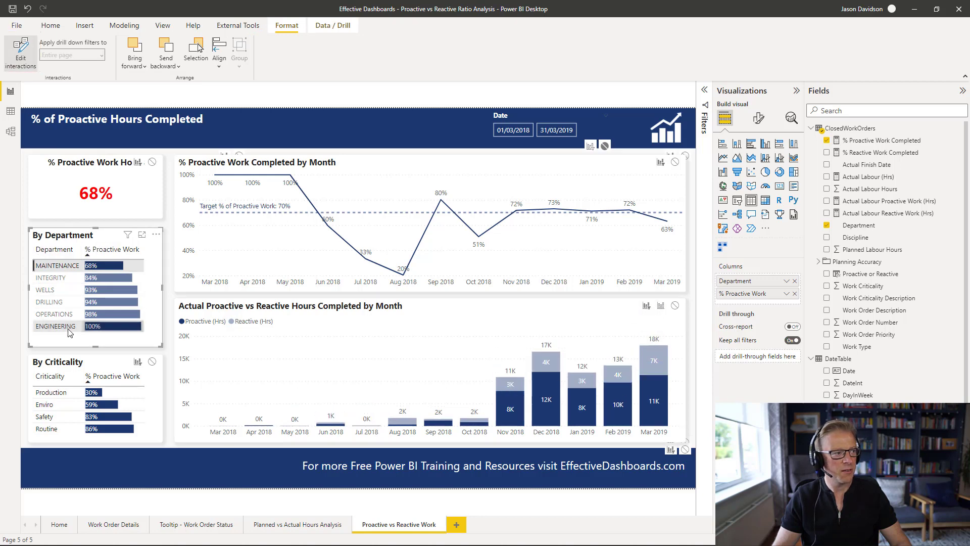
- Test the filtering by selecting the INTEGRITY, WELLS and MAINTENANCE departments in turn, then clear the selection
click(84, 365)
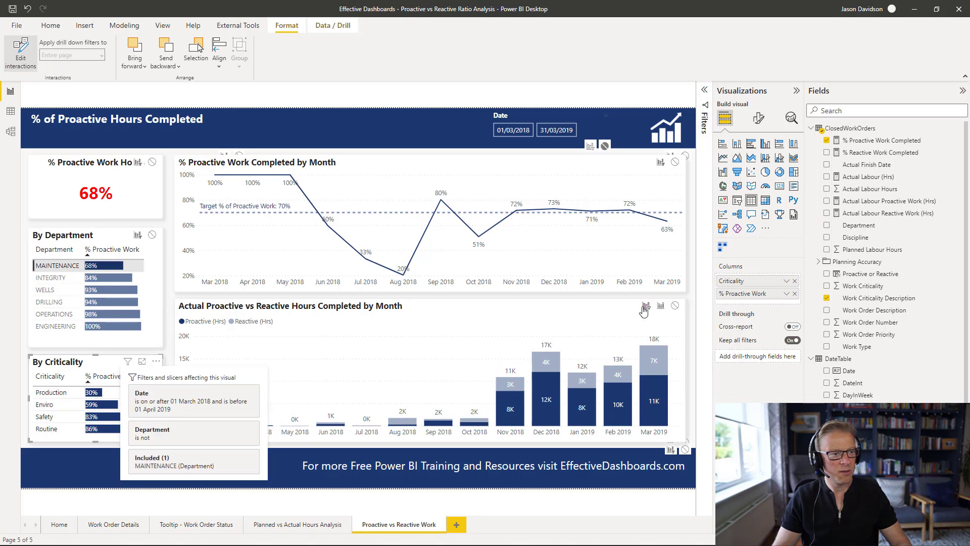
click(59, 279)
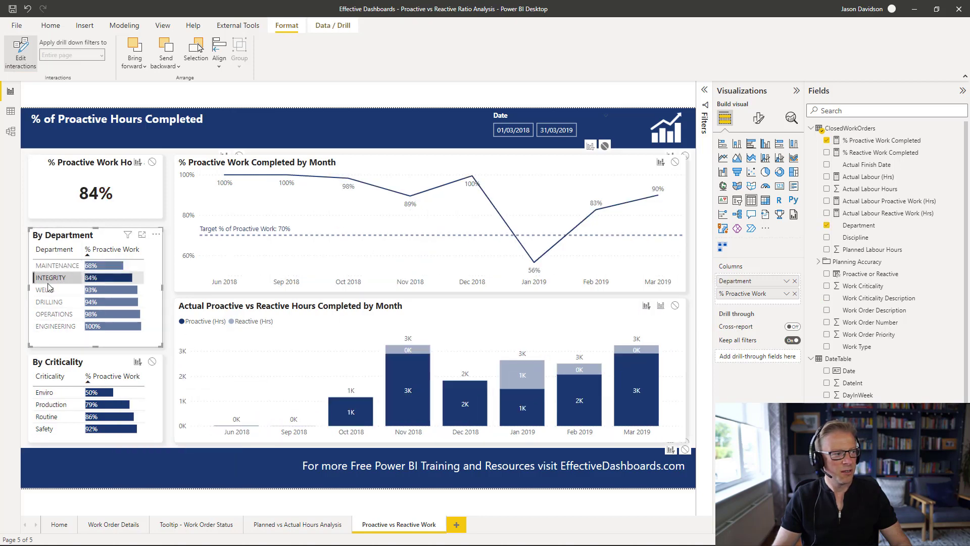
click(50, 291)
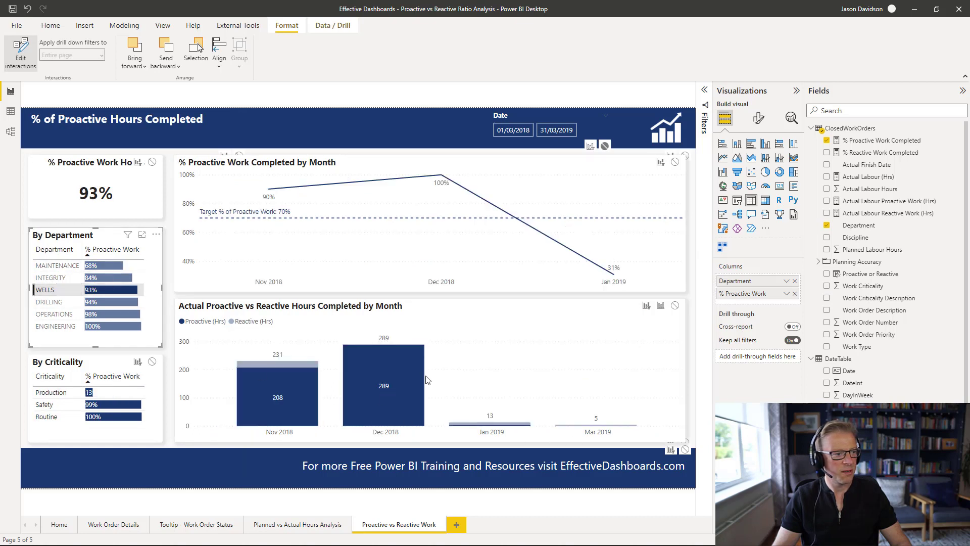
click(66, 267)
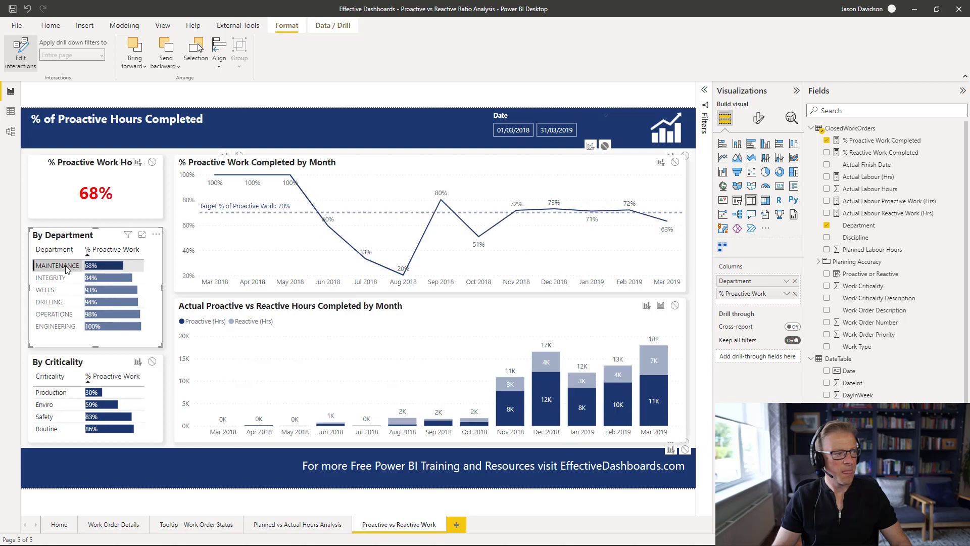
click(66, 267)
click(170, 273)
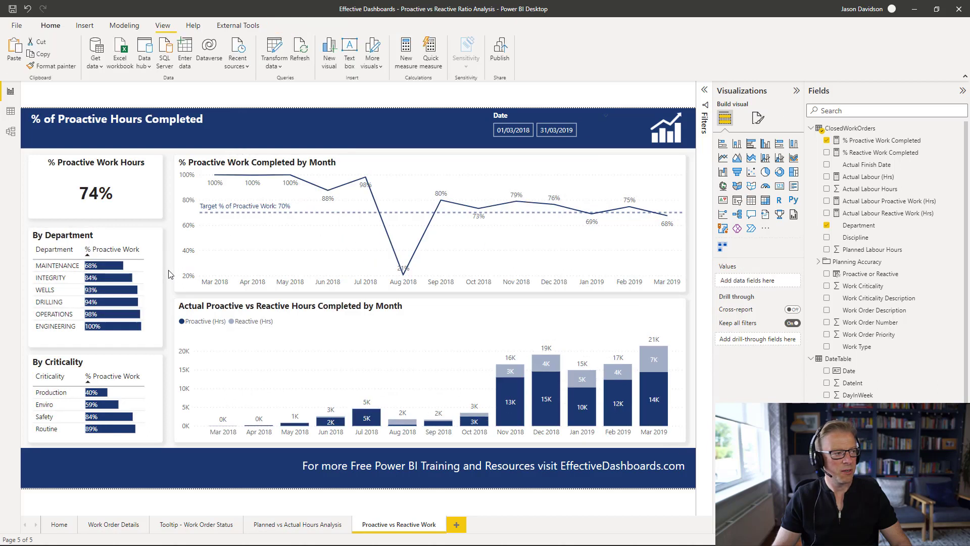
- Turn on Show items with no data for the stacked column chart's Month-Year axis field
click(348, 319)
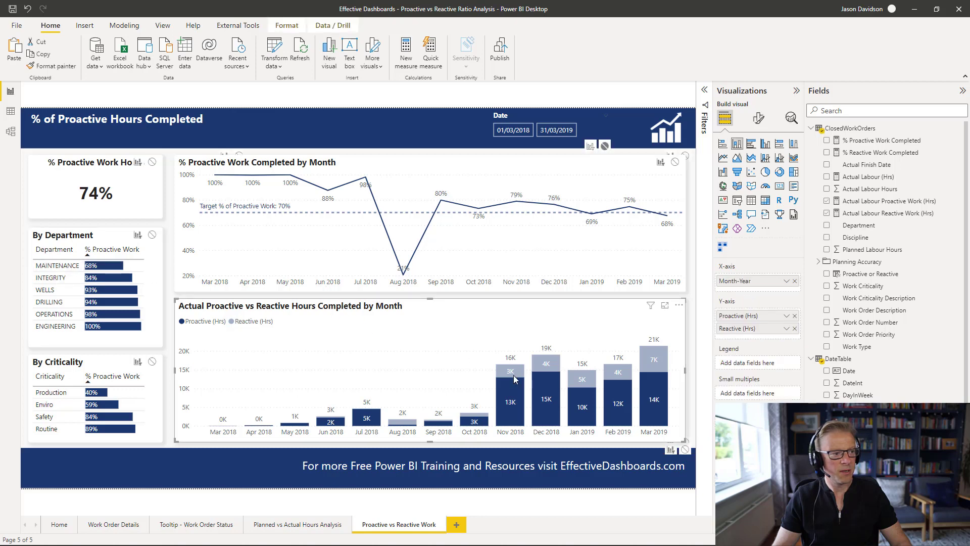
click(786, 281)
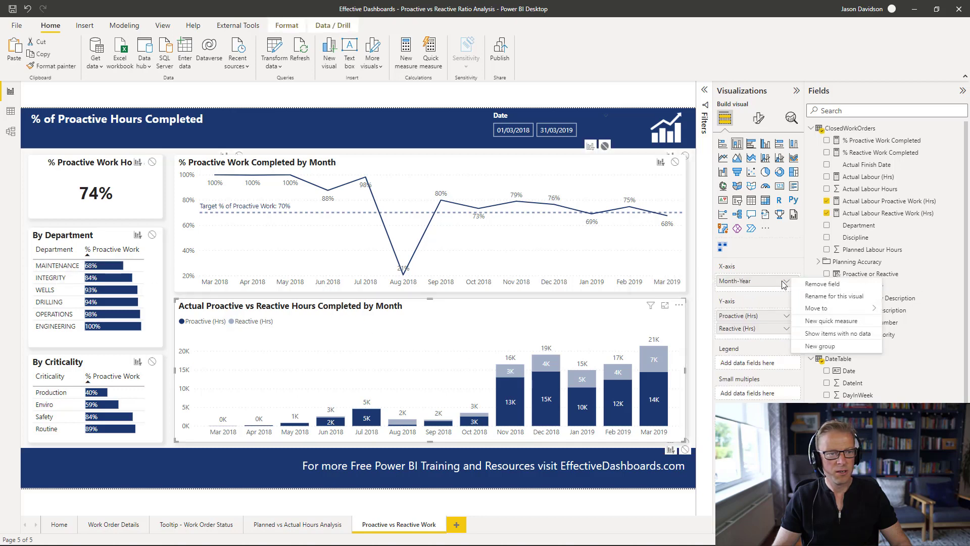
click(819, 334)
- Turn on Show items with no data for the monthly % Proactive Work line chart's Month-Year axis field
click(493, 178)
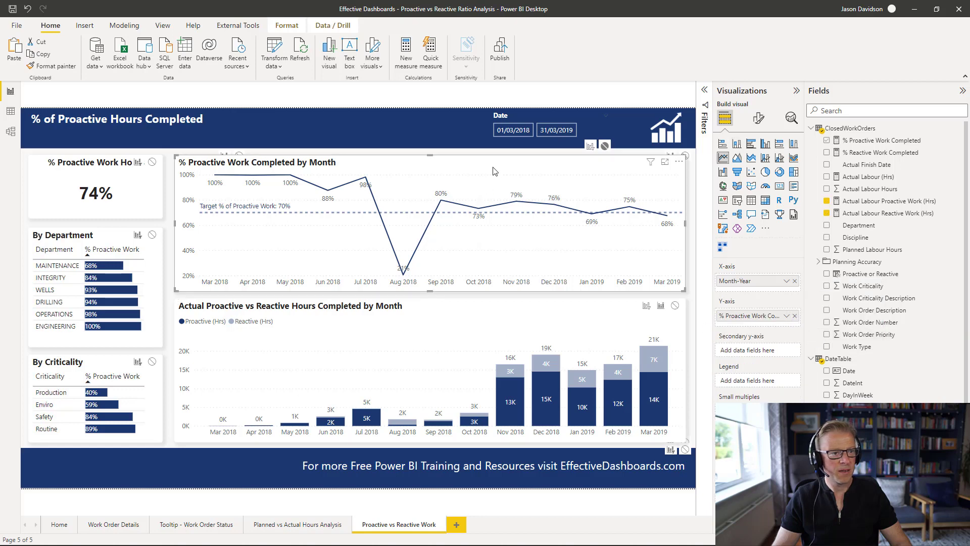
click(786, 281)
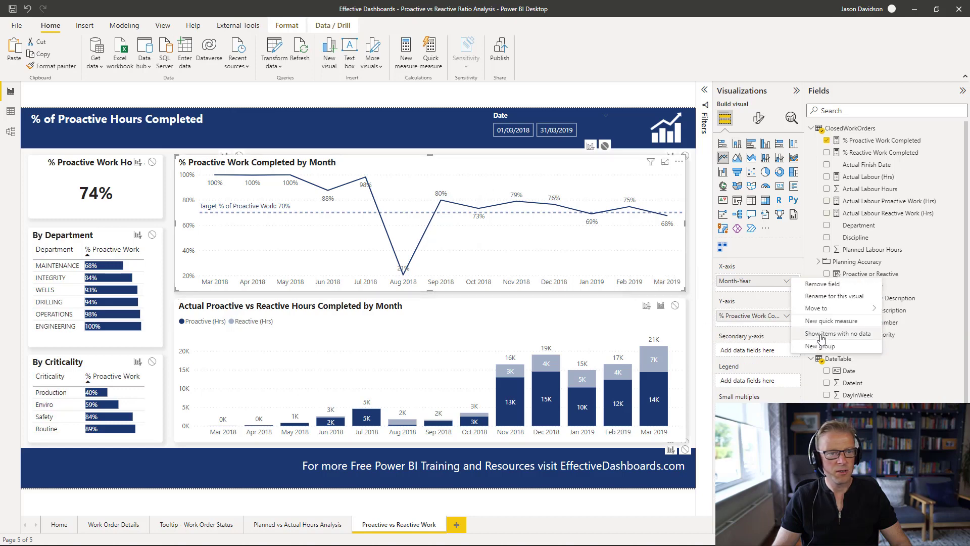
click(819, 334)
- Verify the charts by selecting the MAINTENANCE and INTEGRITY departments, then clear the selection
click(71, 268)
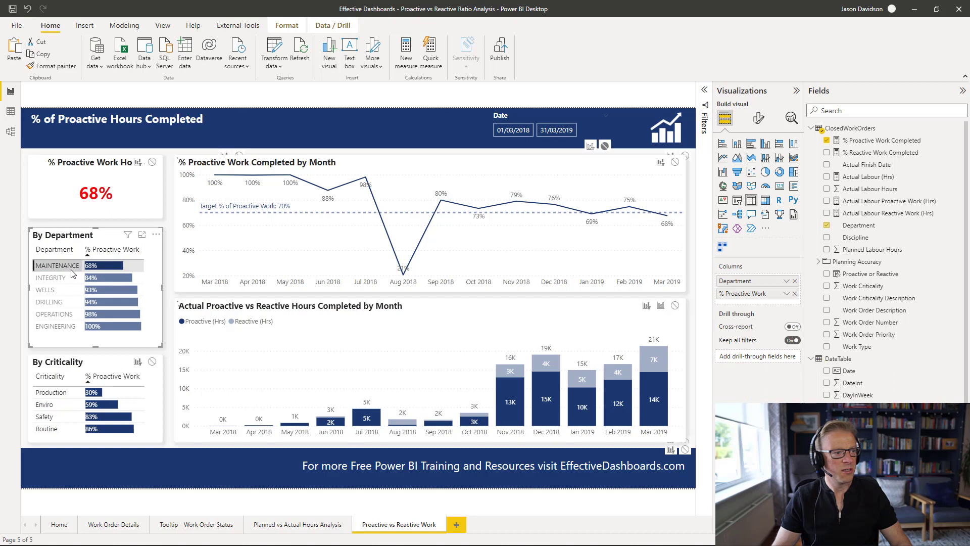
click(57, 279)
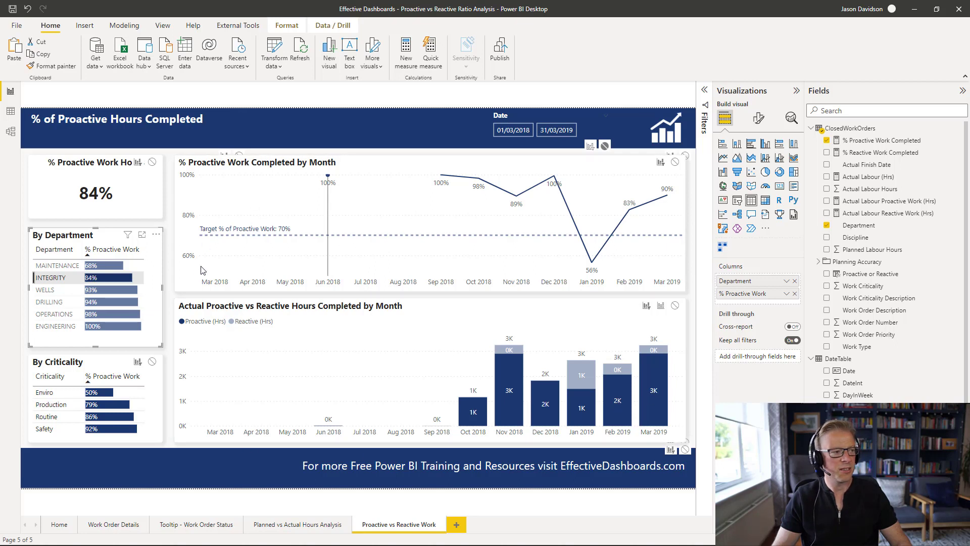
click(55, 279)
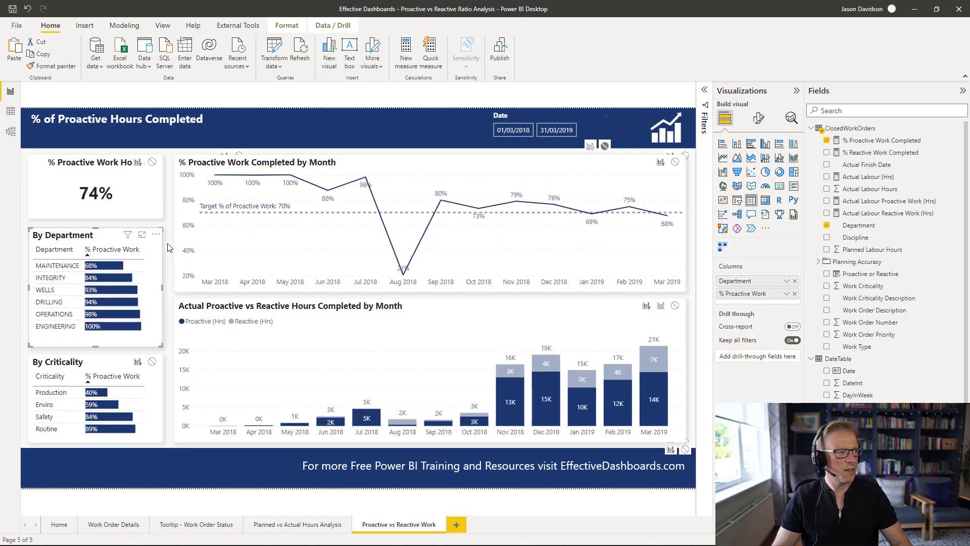
click(172, 246)
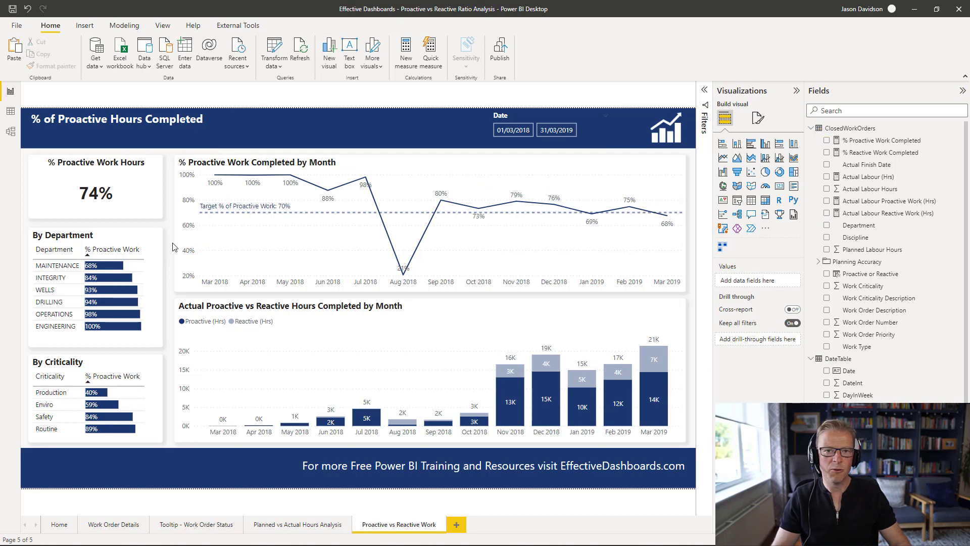